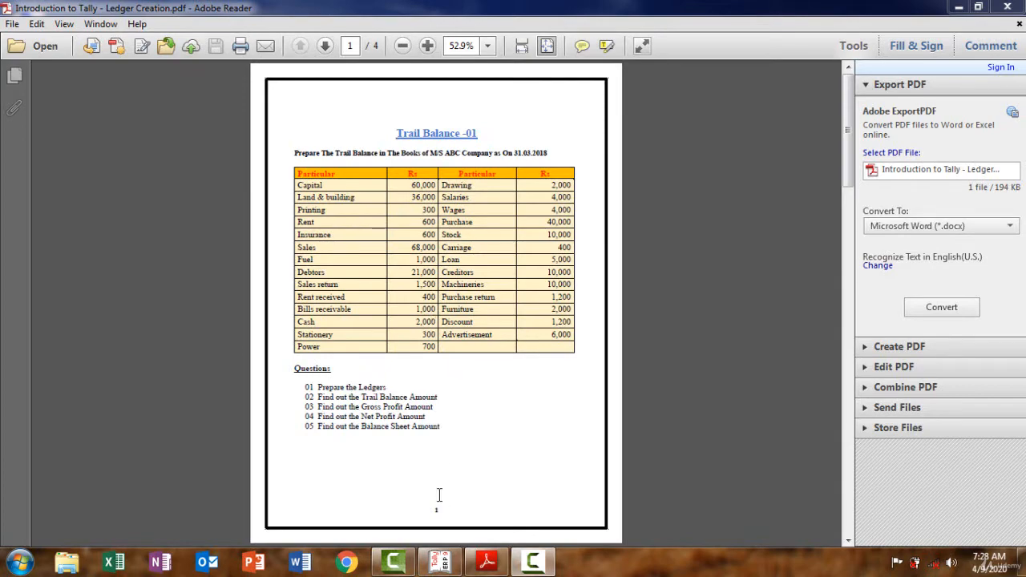
Step: Switch from the trial balance PDF to Tally.ERP 9 and open the single-ledger creation form for ABC Company
{"action": "left_click", "coordinate": [440, 561]}
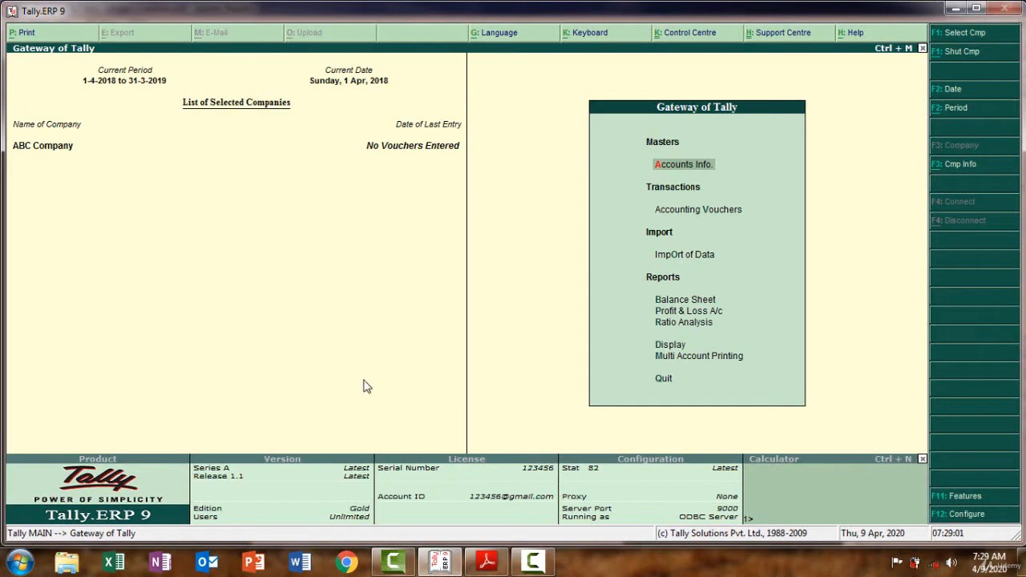
{"action": "left_click", "coordinate": [489, 564]}
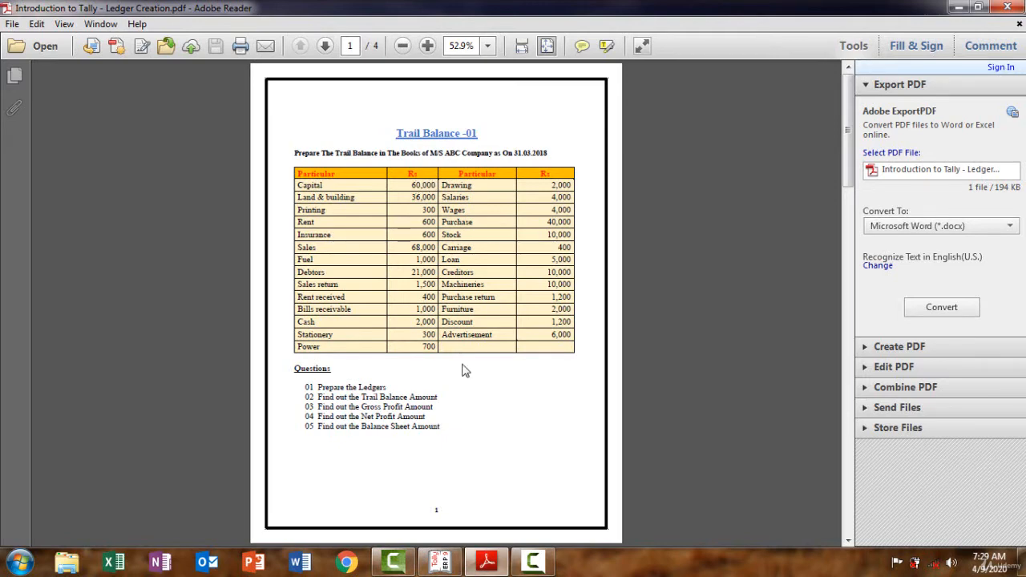
{"action": "left_click", "coordinate": [443, 563]}
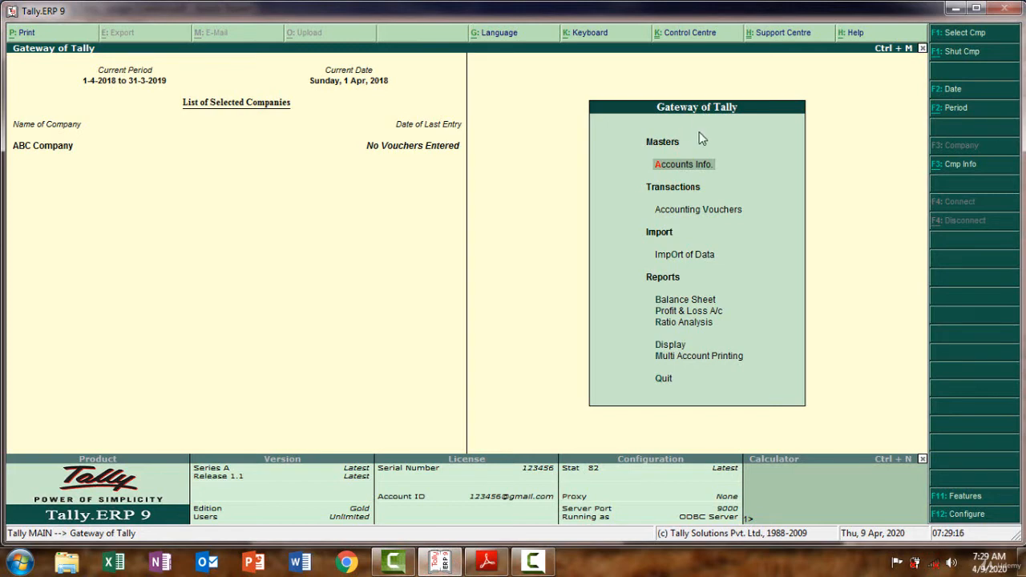
{"action": "left_click", "coordinate": [684, 164]}
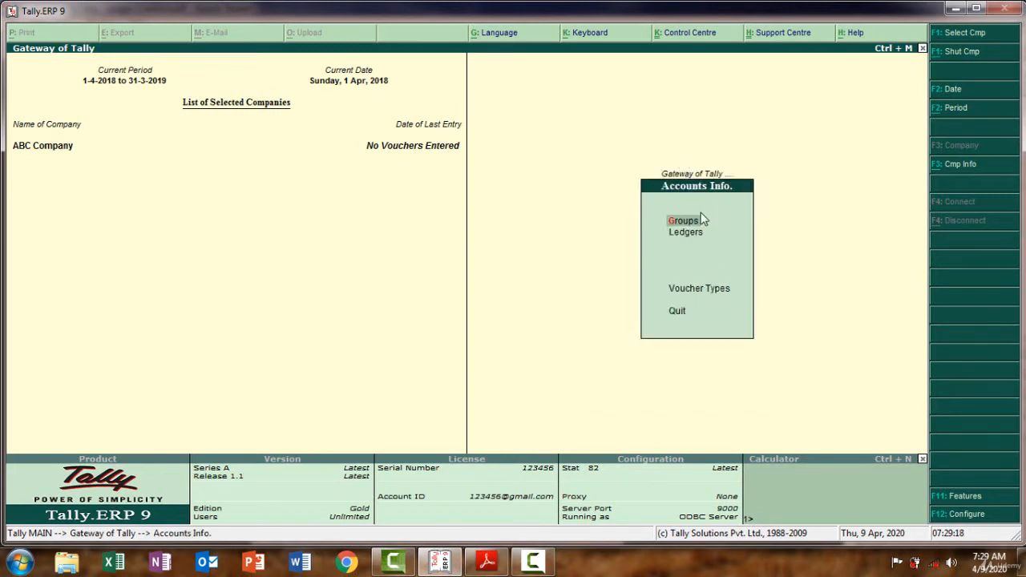
{"action": "left_click", "coordinate": [687, 234]}
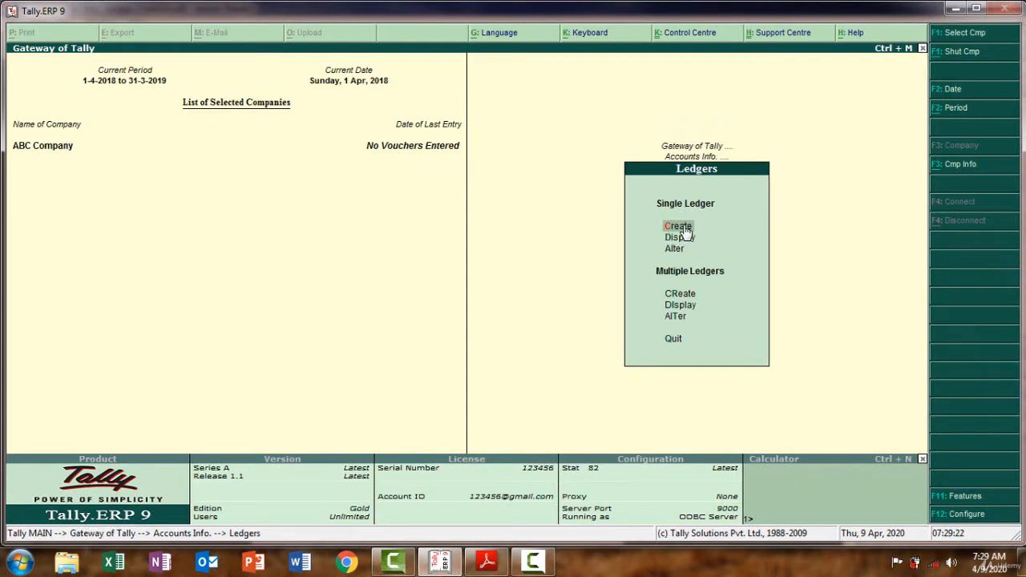
{"action": "left_click", "coordinate": [679, 227]}
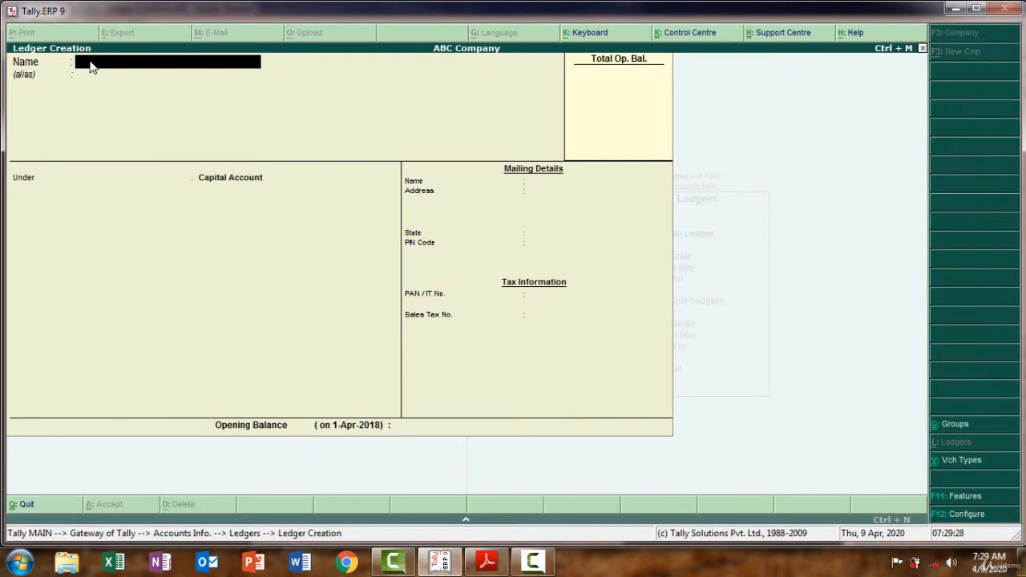
Step: Name the new ledger Capital, place it under Capital Account, and set its state to Not Applicable with the other details blank
{"action": "type", "text": "Capital"}
{"action": "key", "text": "Return"}
{"action": "key", "text": "Return"}
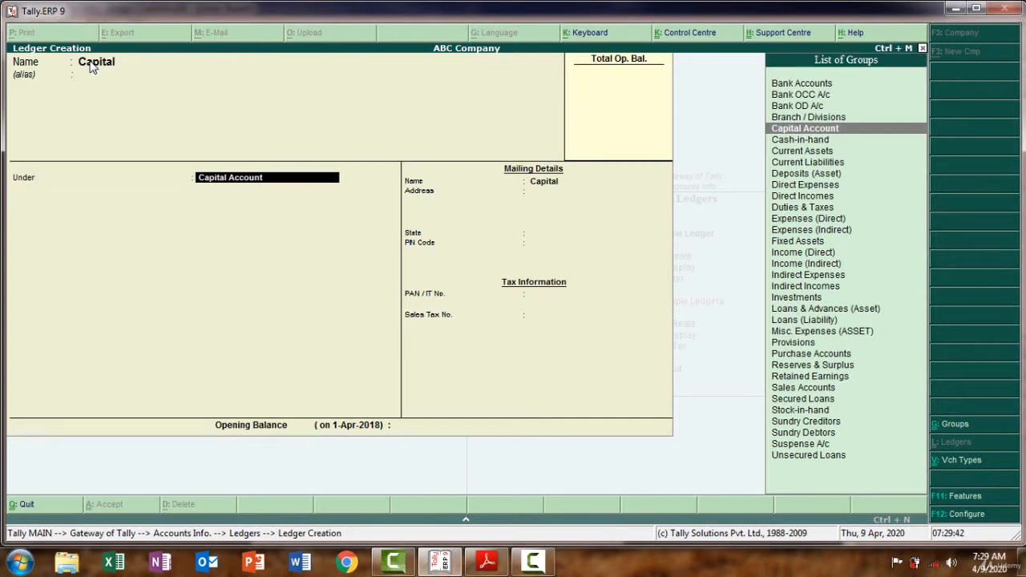
{"action": "key", "text": "Return"}
{"action": "key", "text": "Return"}
{"action": "key", "text": "Return"}
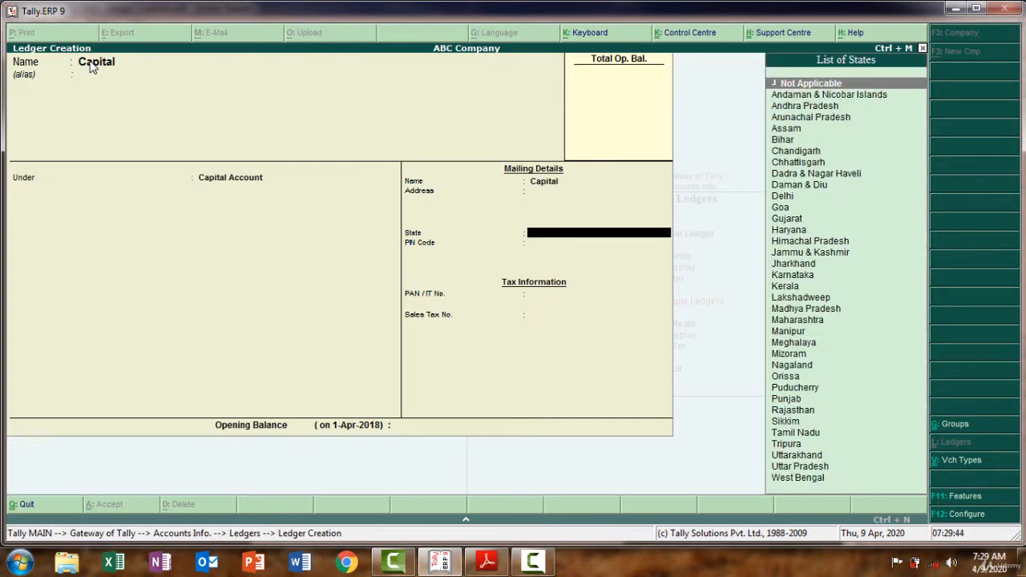
{"action": "key", "text": "Return"}
{"action": "key", "text": "Return"}
{"action": "key", "text": "Return"}
{"action": "key", "text": "Return"}
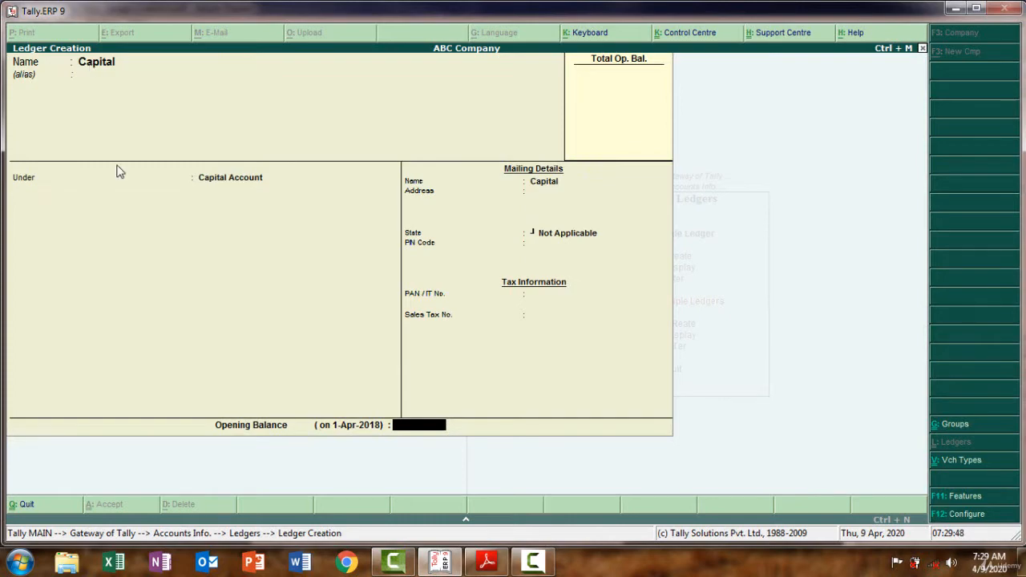
Step: Set the Capital ledger's opening balance to 60,000 Cr as in the trial balance PDF and save the ledger
{"action": "left_click", "coordinate": [486, 564]}
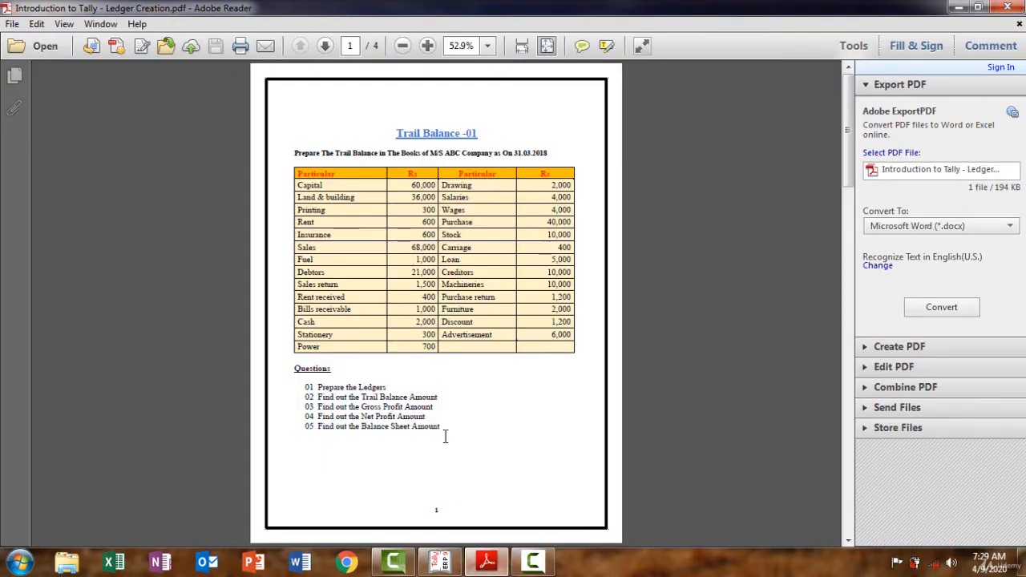
{"action": "left_click", "coordinate": [487, 563]}
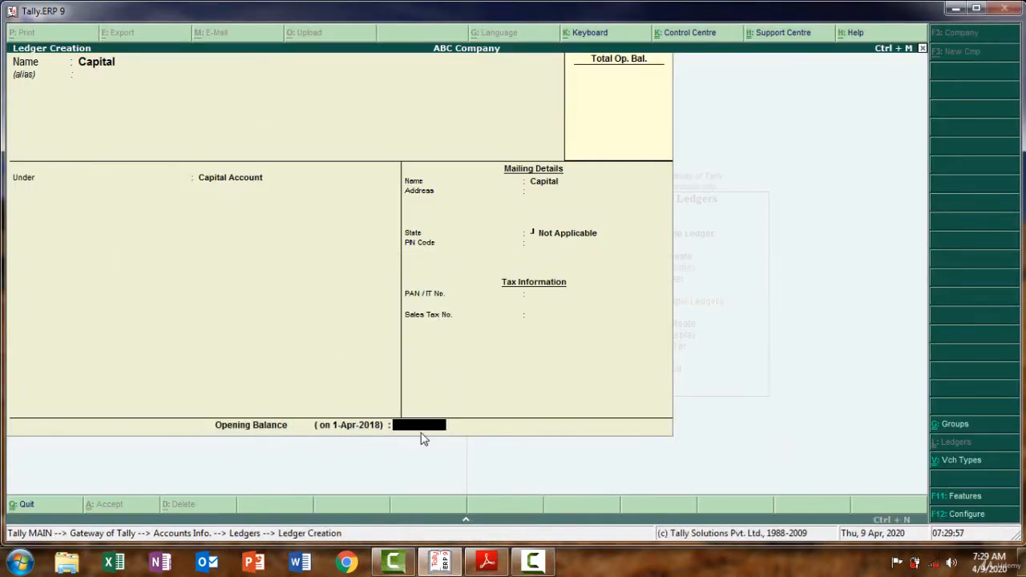
{"action": "type", "text": "60000"}
{"action": "key", "text": "Return"}
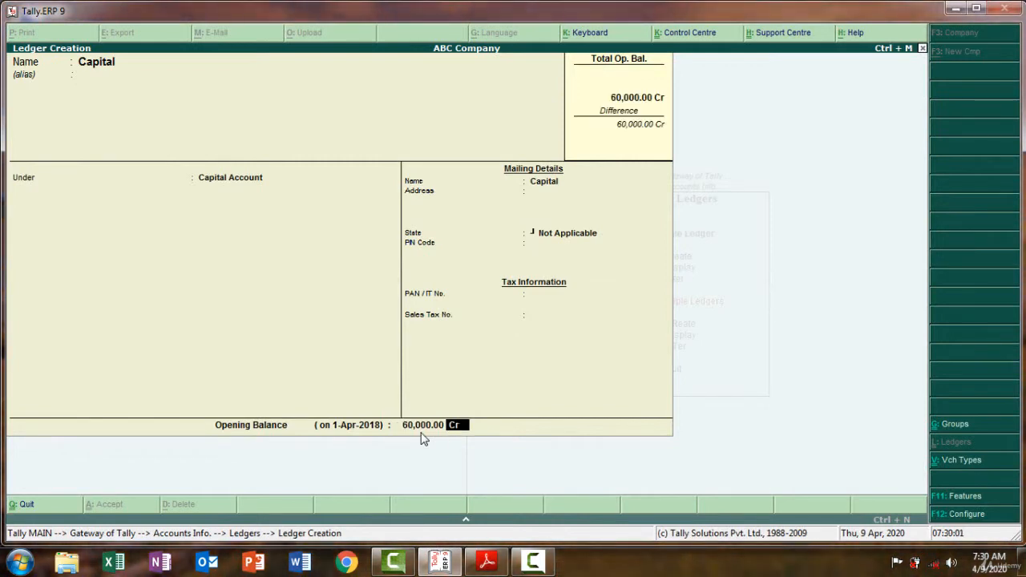
{"action": "key", "text": "Return"}
{"action": "key", "text": "Return"}
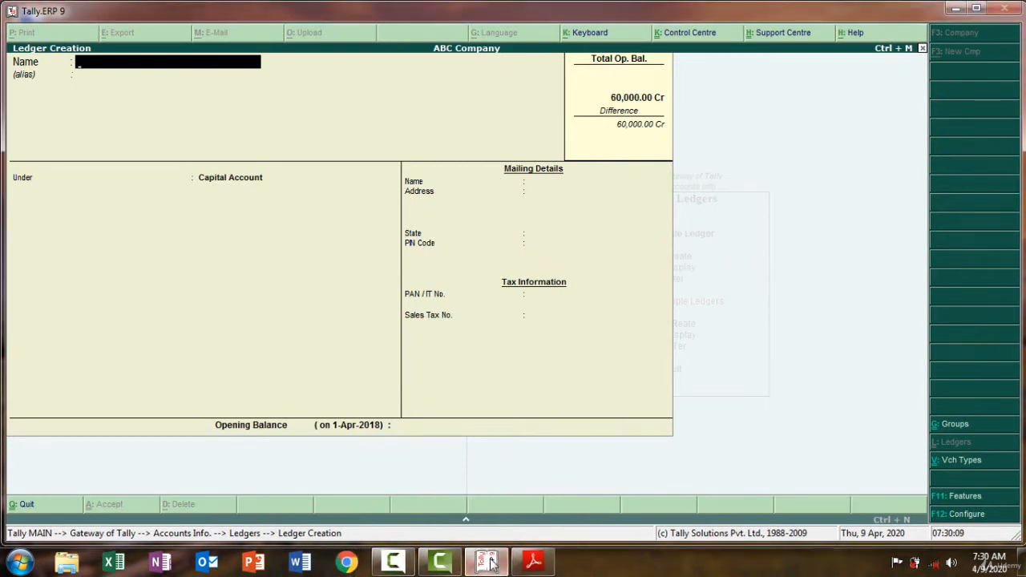
Step: Consult the trial balance PDF for the next account and name the new ledger Land & Building, without an alias
{"action": "left_click", "coordinate": [534, 563]}
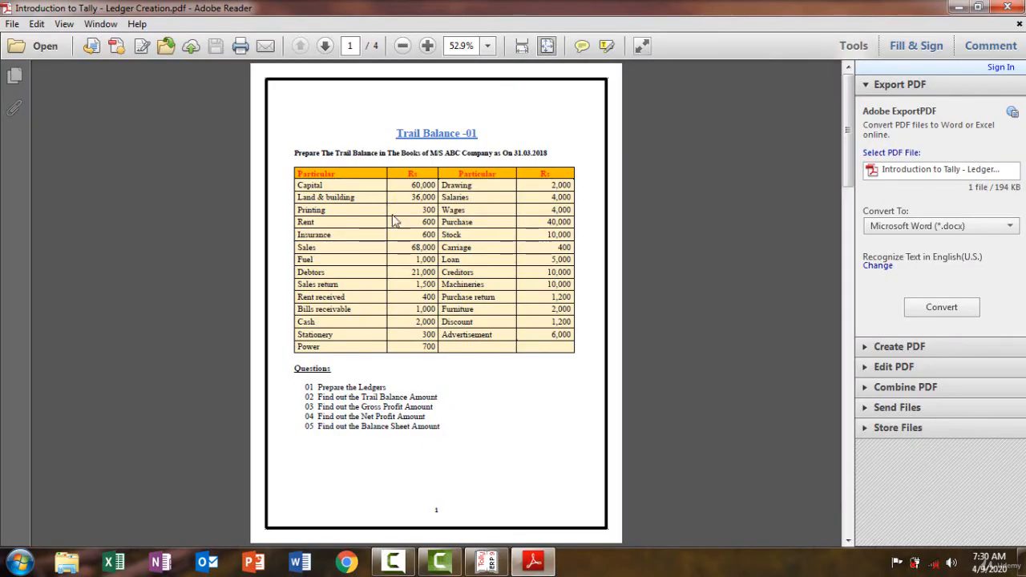
{"action": "left_click", "coordinate": [534, 563]}
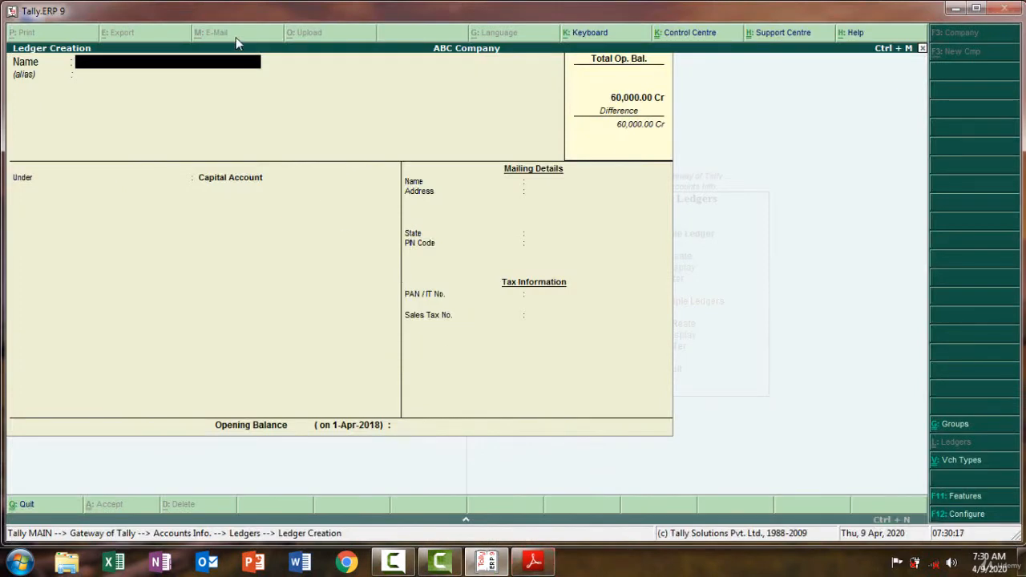
{"action": "type", "text": "Land &Building"}
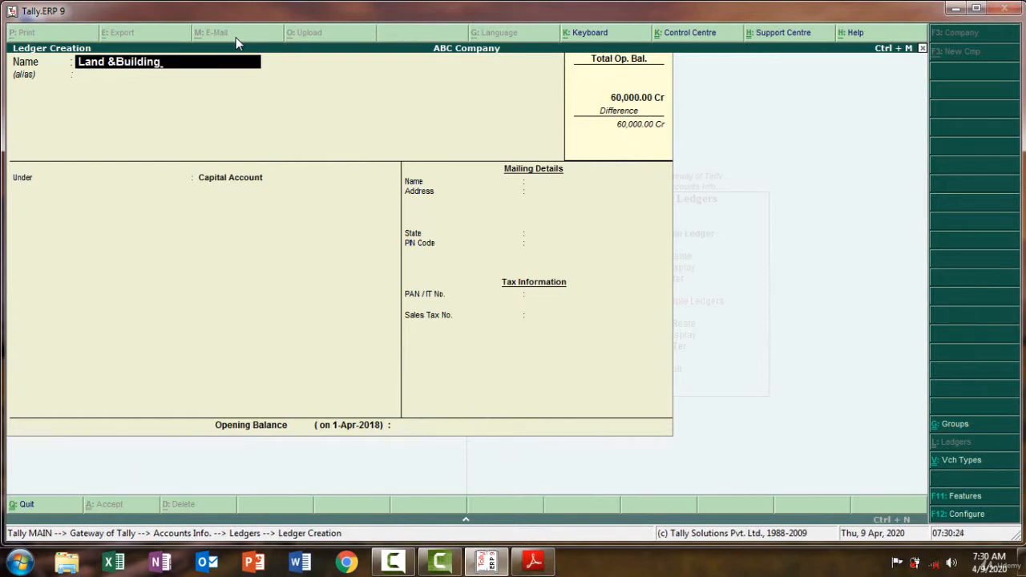
{"action": "key", "text": "BackSpace"}
{"action": "key", "text": "BackSpace"}
{"action": "key", "text": "BackSpace"}
{"action": "key", "text": "BackSpace"}
{"action": "key", "text": "BackSpace"}
{"action": "key", "text": "BackSpace"}
{"action": "key", "text": "BackSpace"}
{"action": "key", "text": "BackSpace"}
{"action": "type", "text": "b"}
{"action": "type", "text": "Building"}
{"action": "key", "text": "Return"}
{"action": "key", "text": "Return"}
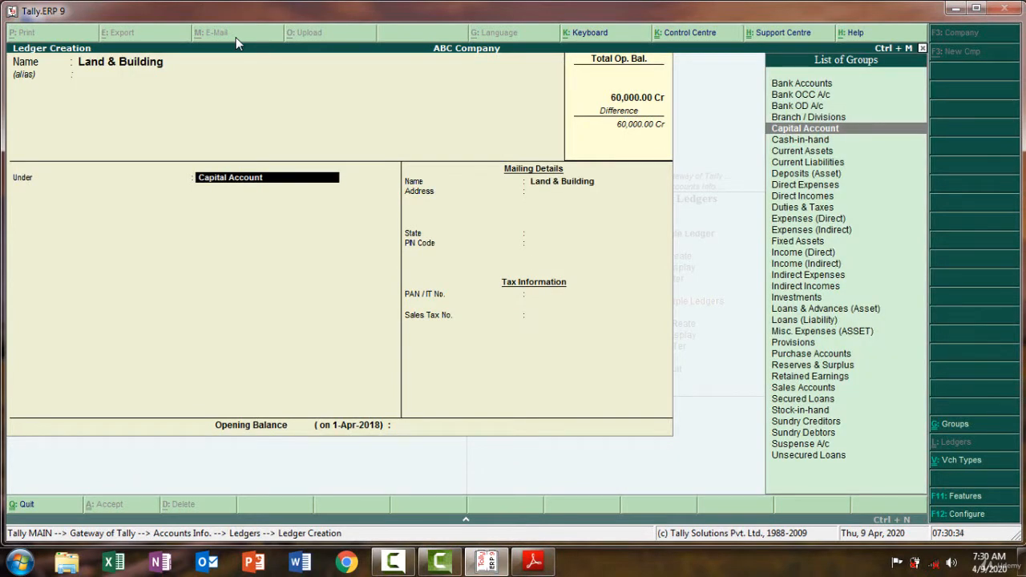
Step: Place the Land & Building ledger under Fixed Assets with an opening balance of 36,000 and save it
{"action": "type", "text": "Fix"}
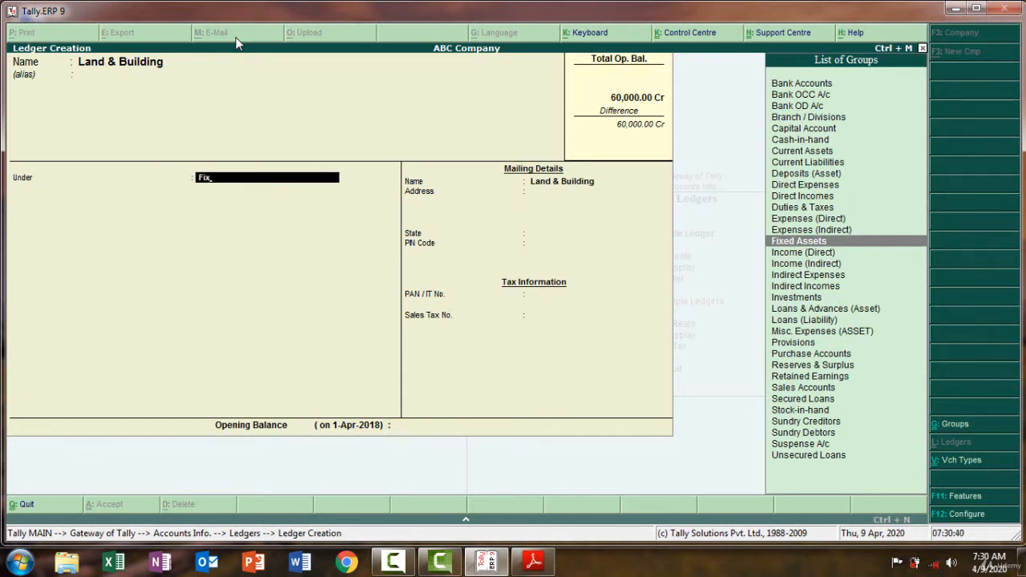
{"action": "key", "text": "Return"}
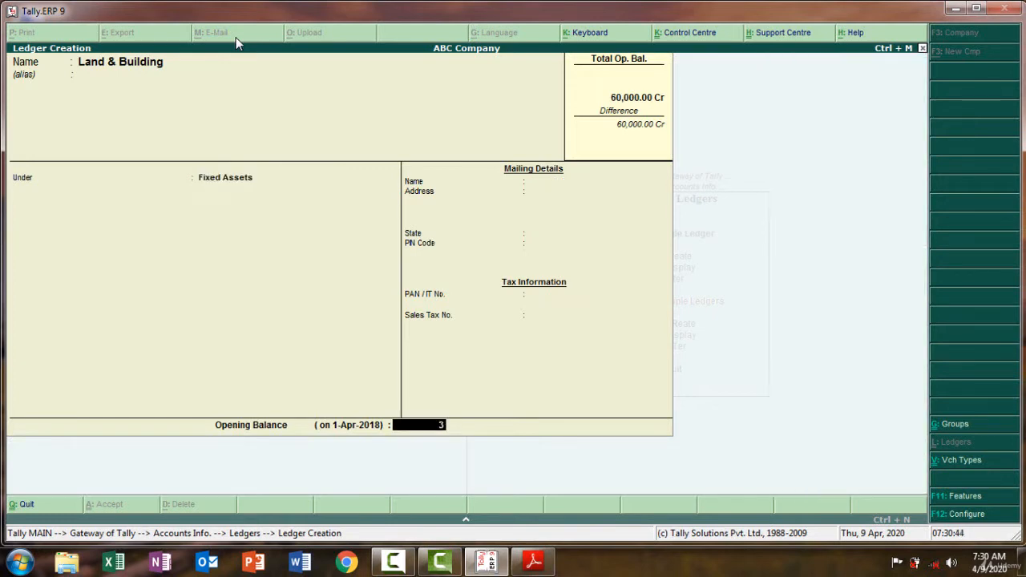
{"action": "type", "text": "36,000"}
{"action": "key", "text": "Return"}
{"action": "key", "text": "Return"}
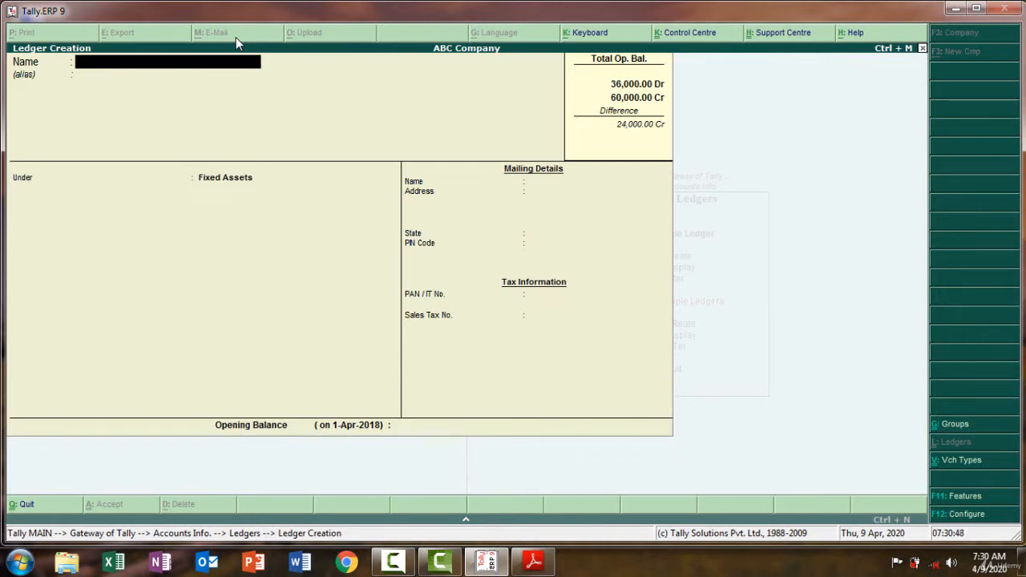
Step: Consult the trial balance PDF, name the next ledger Printing, and place it under Indirect Expenses
{"action": "left_click", "coordinate": [534, 564]}
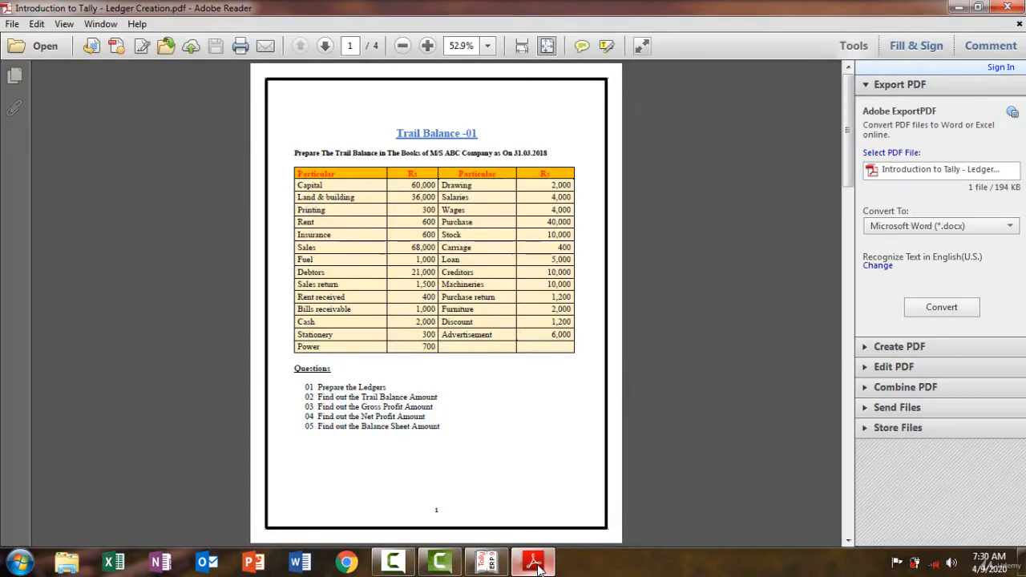
{"action": "left_click", "coordinate": [534, 564]}
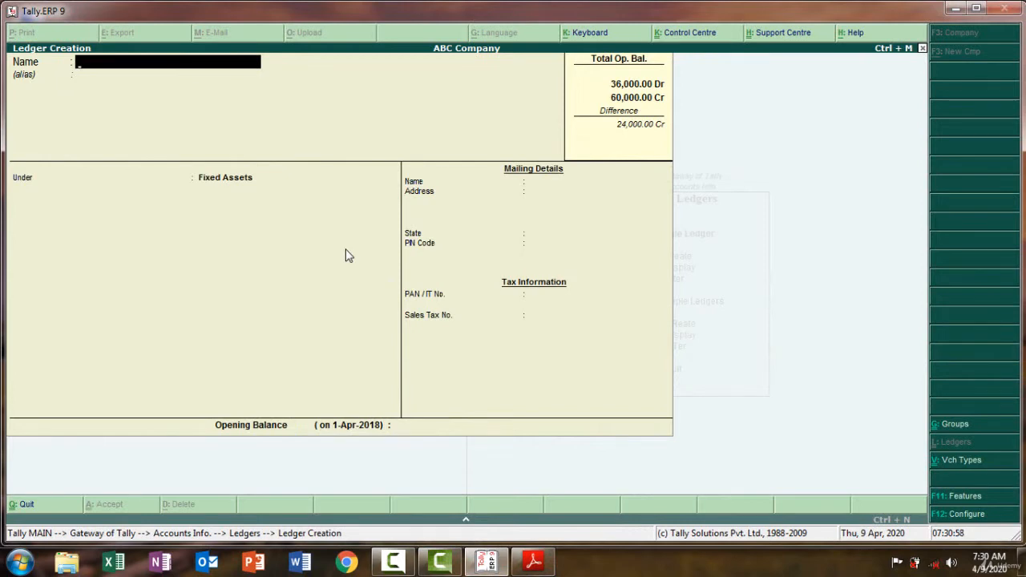
{"action": "type", "text": "Printi"}
{"action": "key", "text": "Return"}
{"action": "key", "text": "Return"}
{"action": "type", "text": "I"}
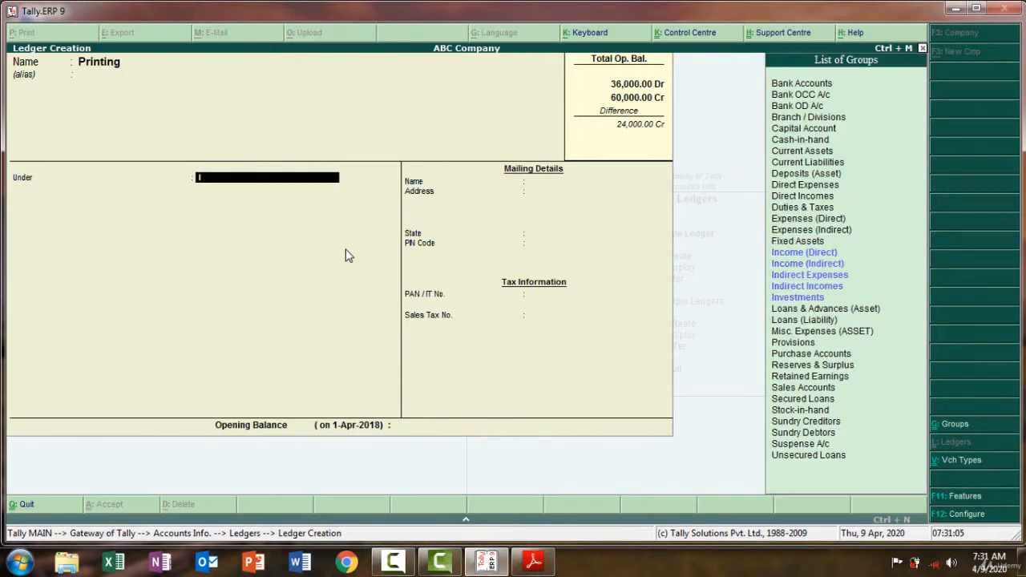
{"action": "type", "text": "nd"}
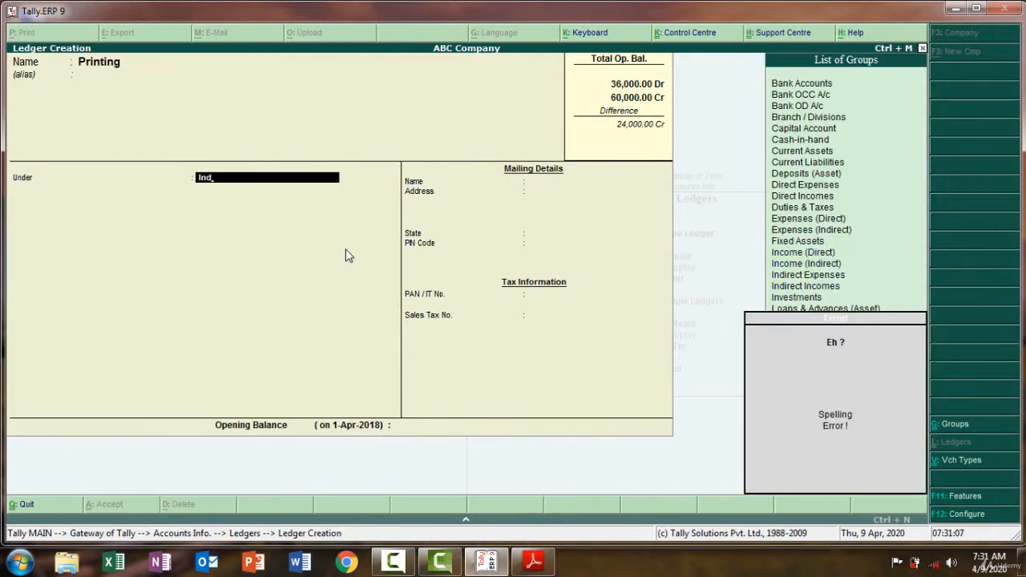
{"action": "key", "text": "BackSpace"}
{"action": "key", "text": "BackSpace"}
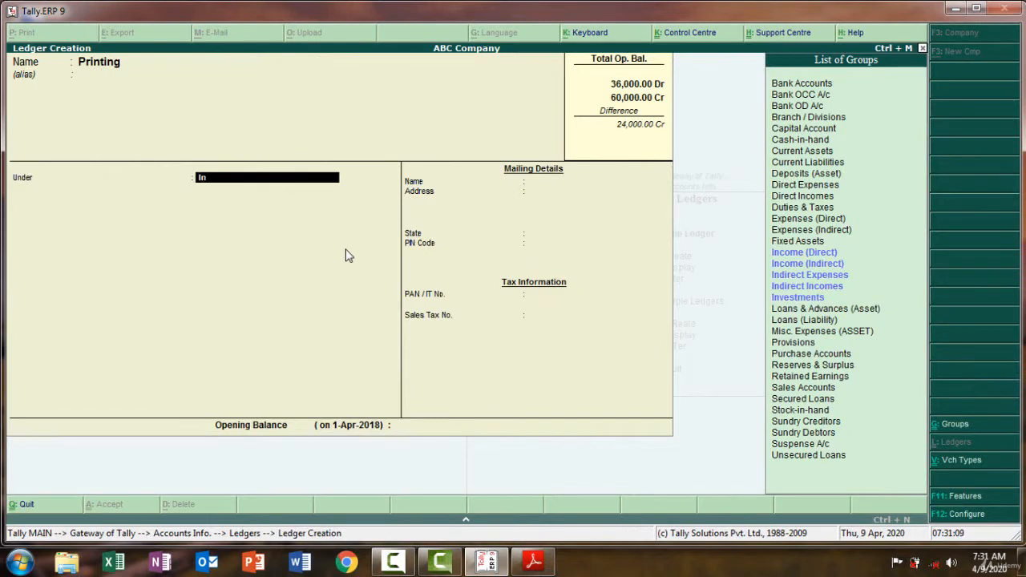
{"action": "type", "text": "nd"}
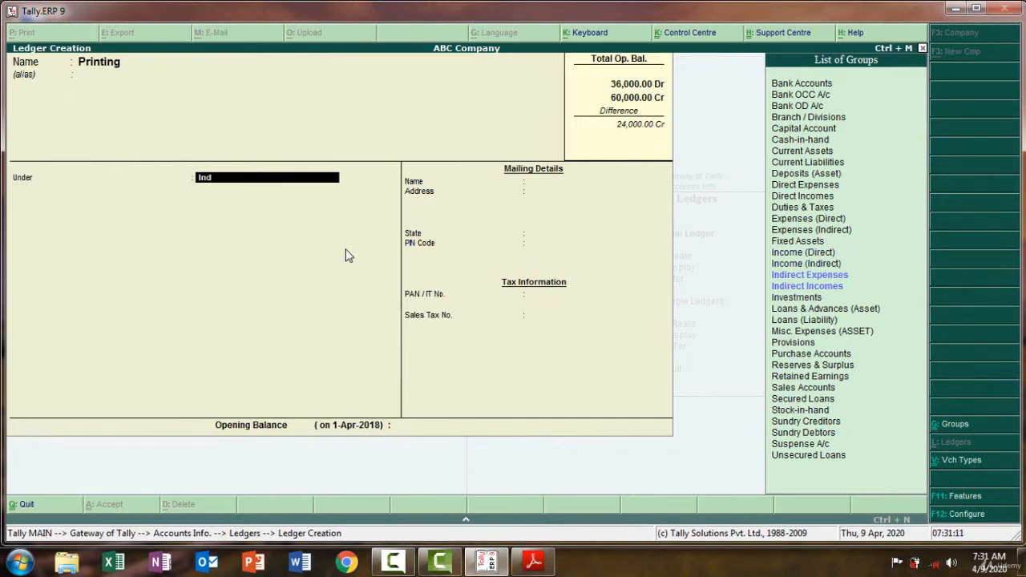
{"action": "key", "text": "Return"}
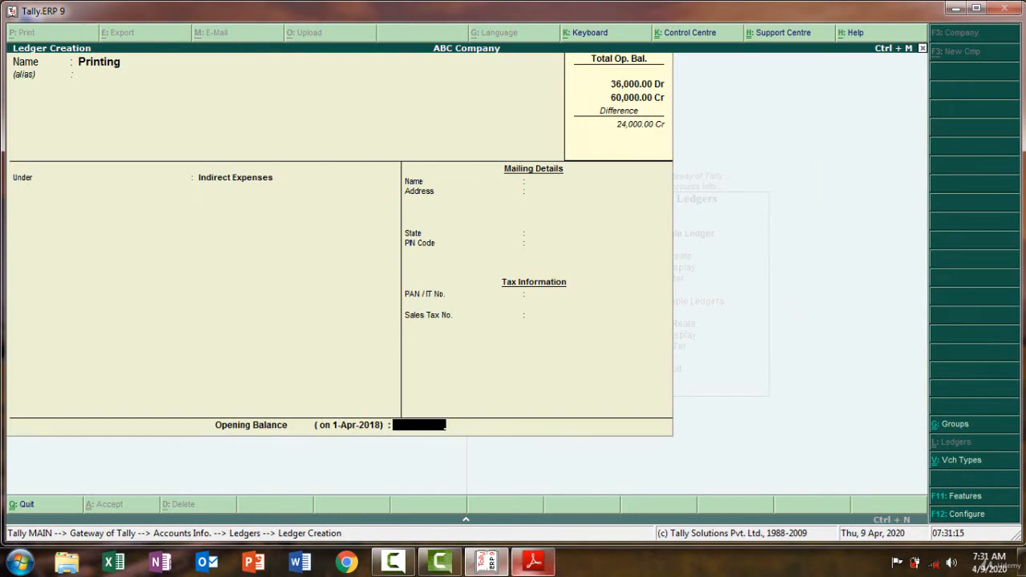
Step: Set the Printing ledger's opening balance to 300 as in the trial balance PDF and save the ledger
{"action": "left_click", "coordinate": [533, 561]}
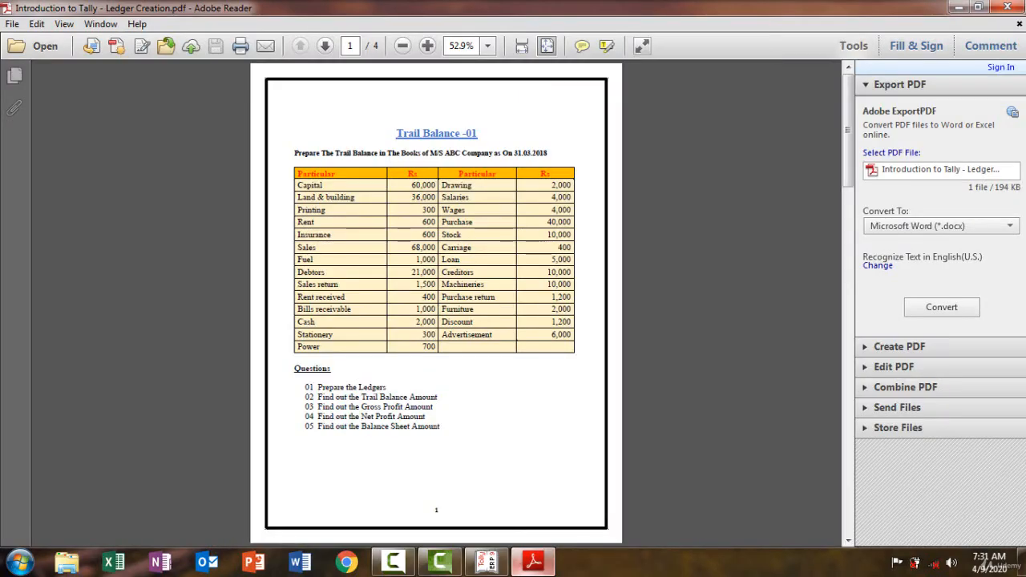
{"action": "left_click", "coordinate": [533, 561]}
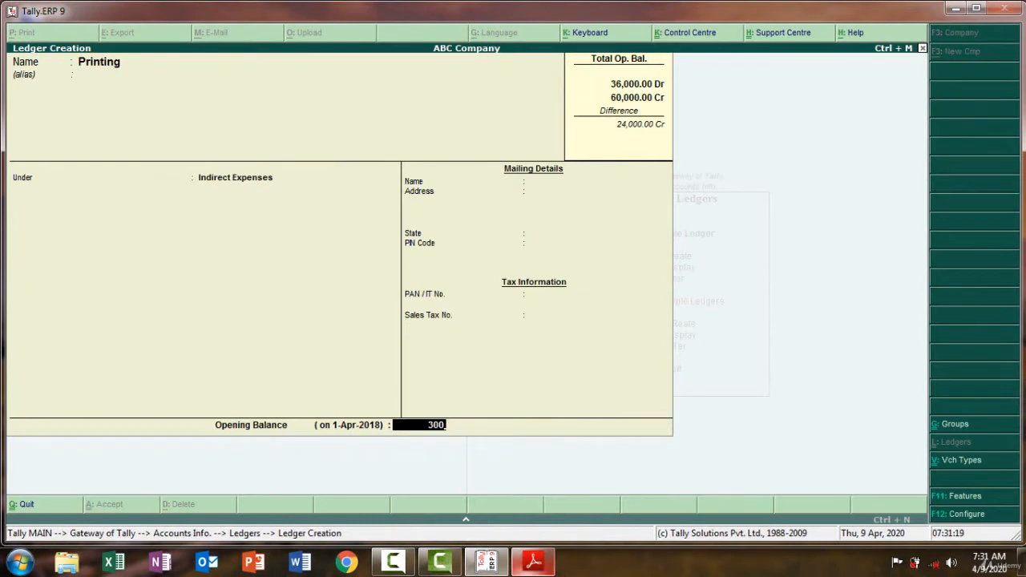
{"action": "key", "text": "Return"}
{"action": "key", "text": "Return"}
{"action": "key", "text": "Return"}
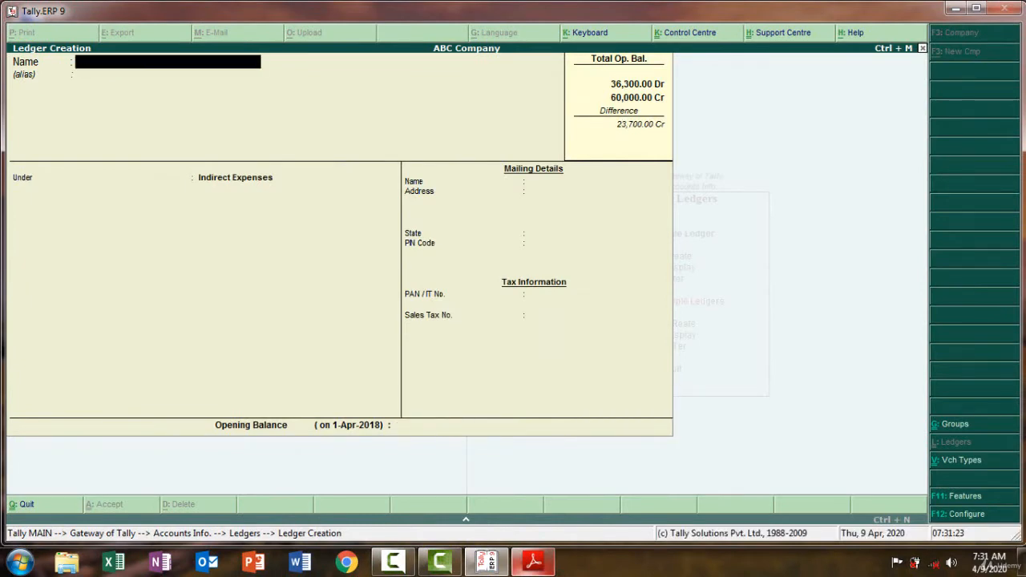
Step: Copy the account name Rent from the trial balance PDF and return to the ledger creation form in Tally
{"action": "left_click", "coordinate": [533, 561]}
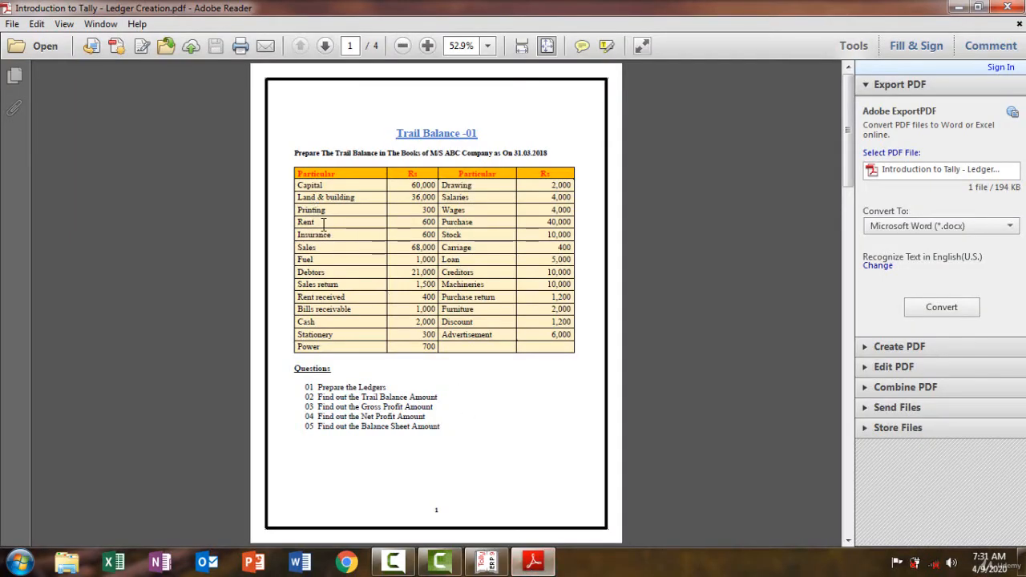
{"action": "left_click", "coordinate": [533, 562]}
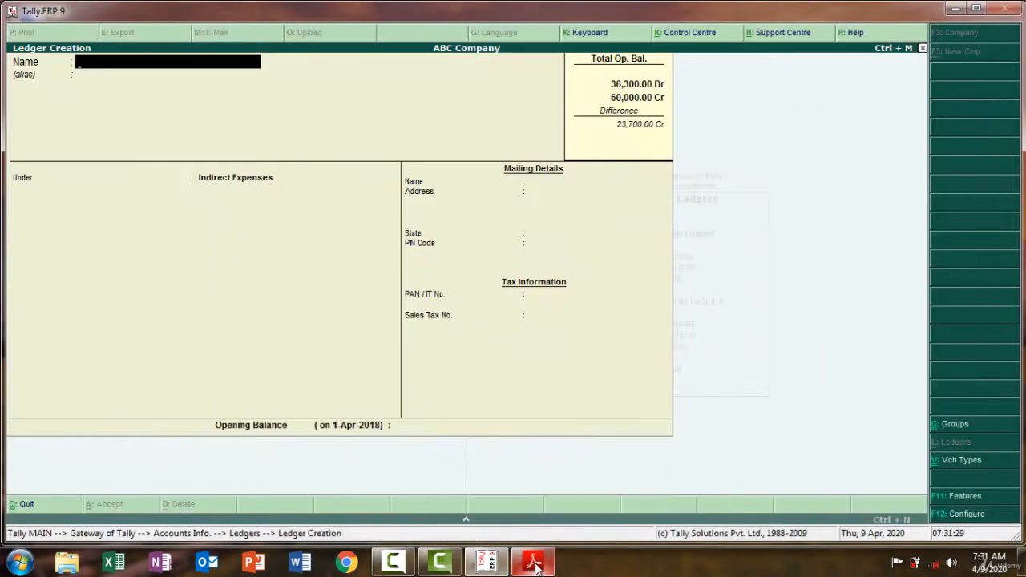
{"action": "left_click", "coordinate": [535, 562]}
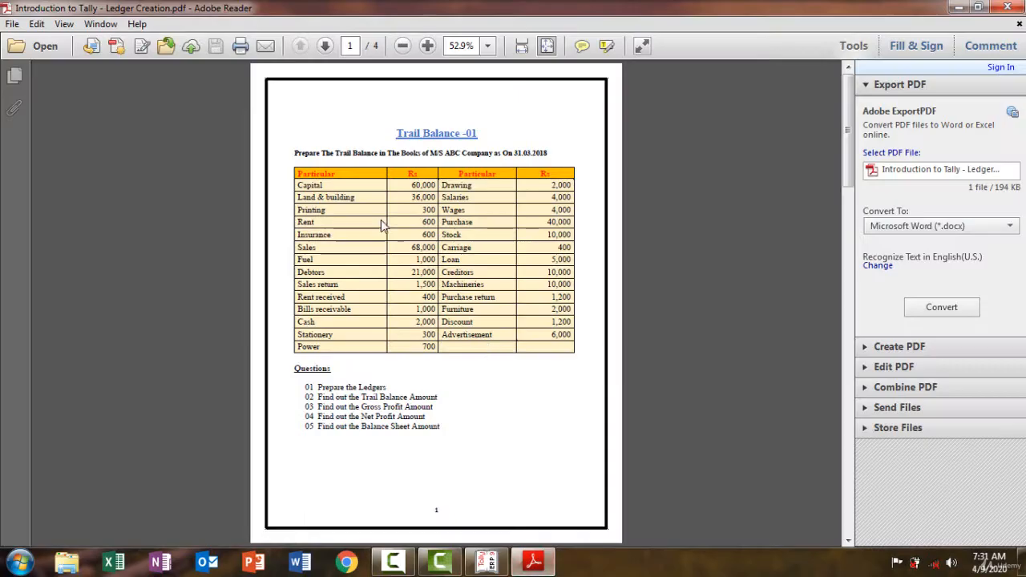
{"action": "left_click_drag", "start_coordinate": [328, 223], "coordinate": [297, 222]}
{"action": "left_click", "coordinate": [333, 218]}
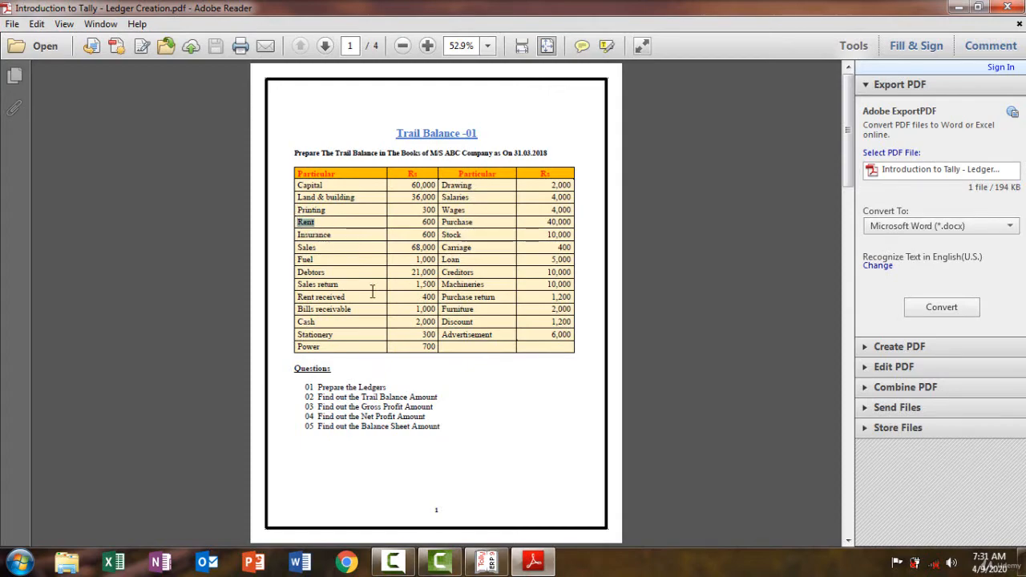
{"action": "left_click", "coordinate": [539, 564]}
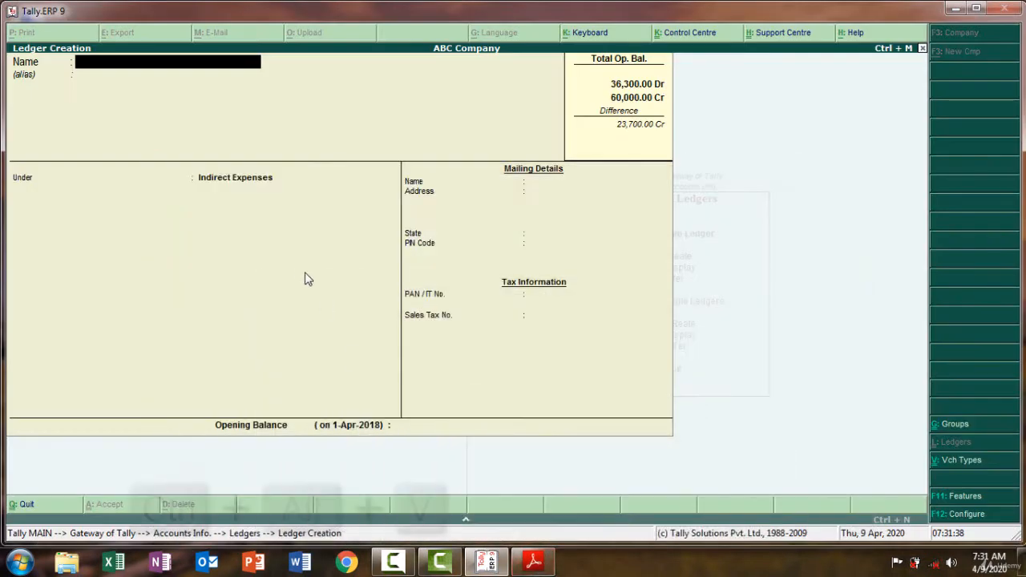
Step: Name the new ledger Rent with the copied text, without an alias, and place it under Indirect Expenses
{"action": "key", "text": "ctrl+alt+v"}
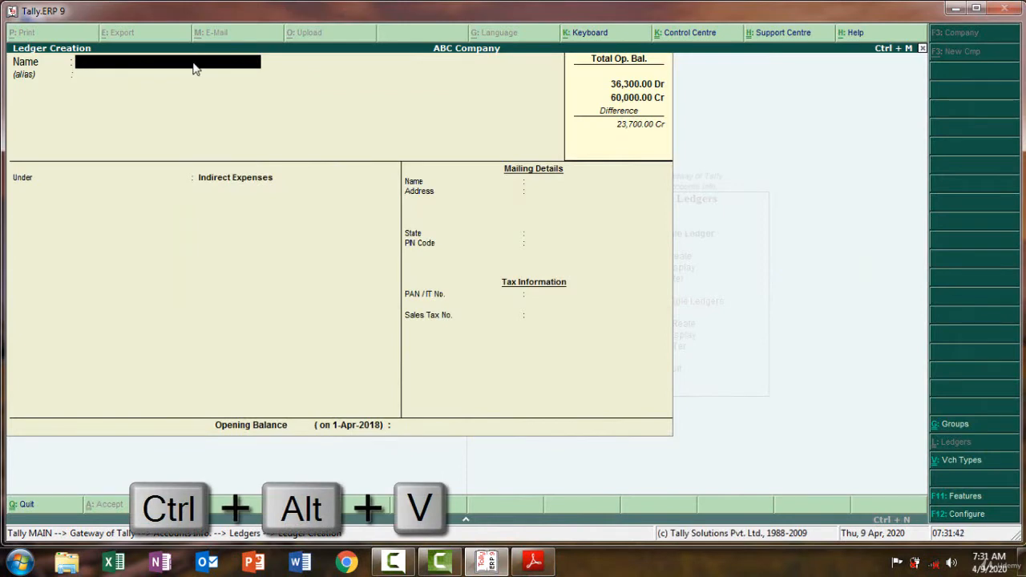
{"action": "key", "text": "ctrl+alt+v"}
{"action": "key", "text": "Return"}
{"action": "key", "text": "Return"}
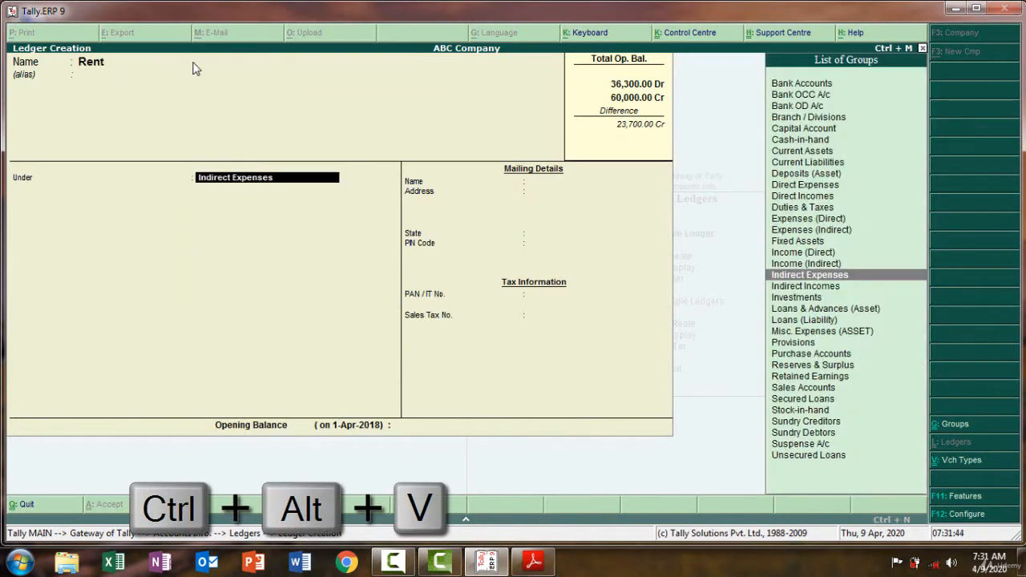
{"action": "key", "text": "Return"}
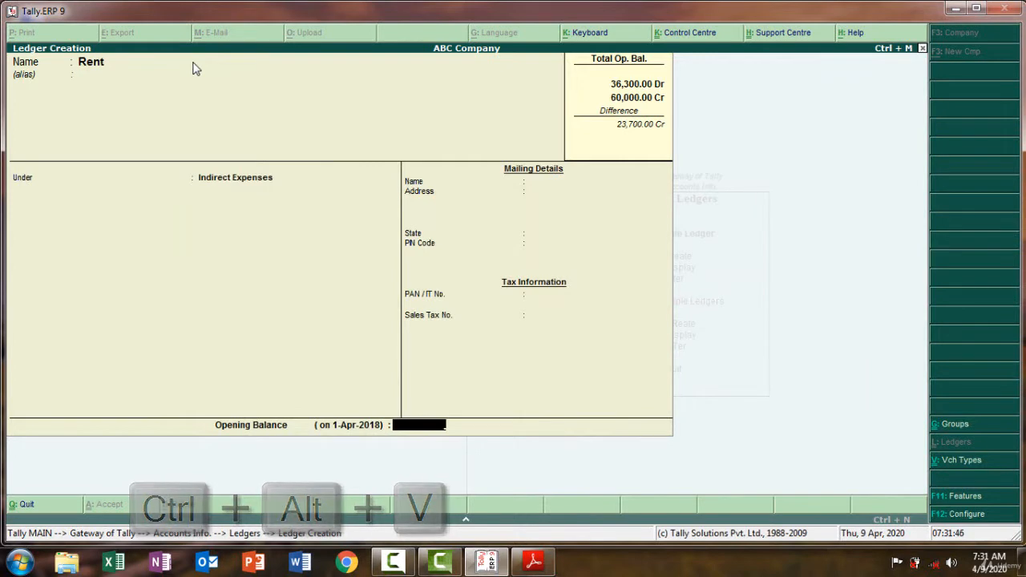
Step: Check the Rent amount in the trial balance PDF, set the ledger's opening balance to 600 Dr, and save it
{"action": "left_click", "coordinate": [536, 565]}
{"action": "left_click", "coordinate": [535, 564]}
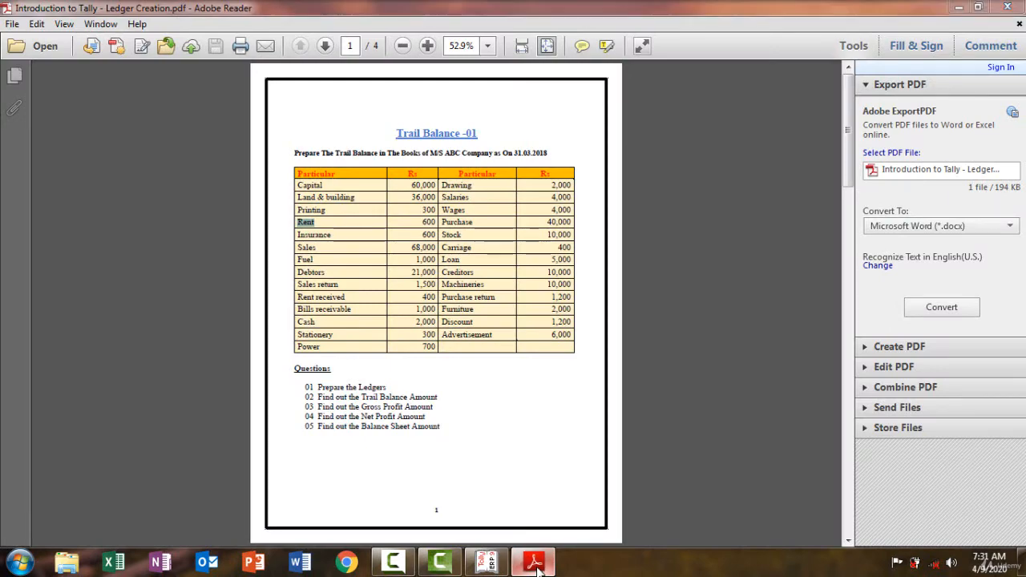
{"action": "type", "text": "6000"}
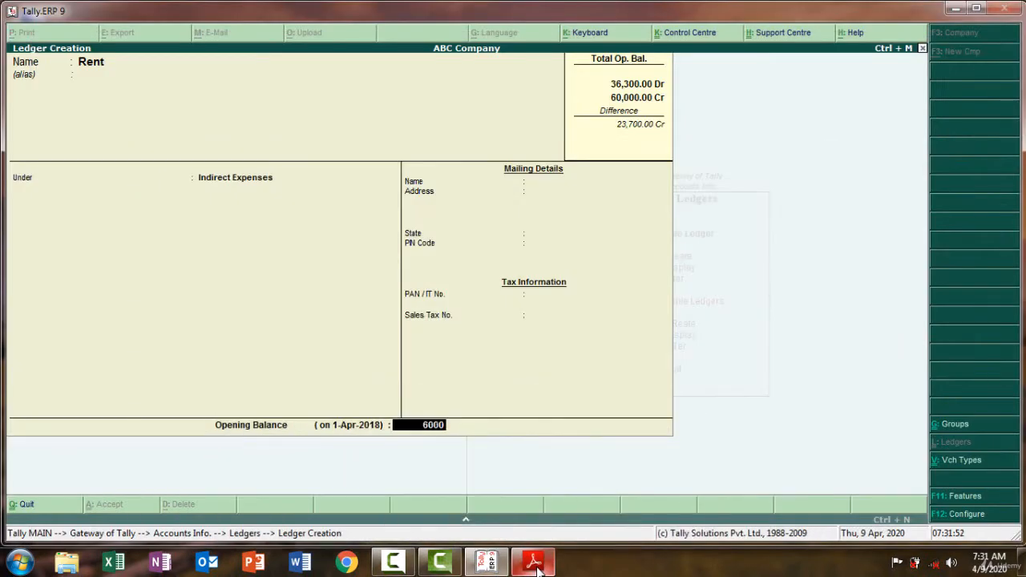
{"action": "key", "text": "BackSpace"}
{"action": "key", "text": "Return"}
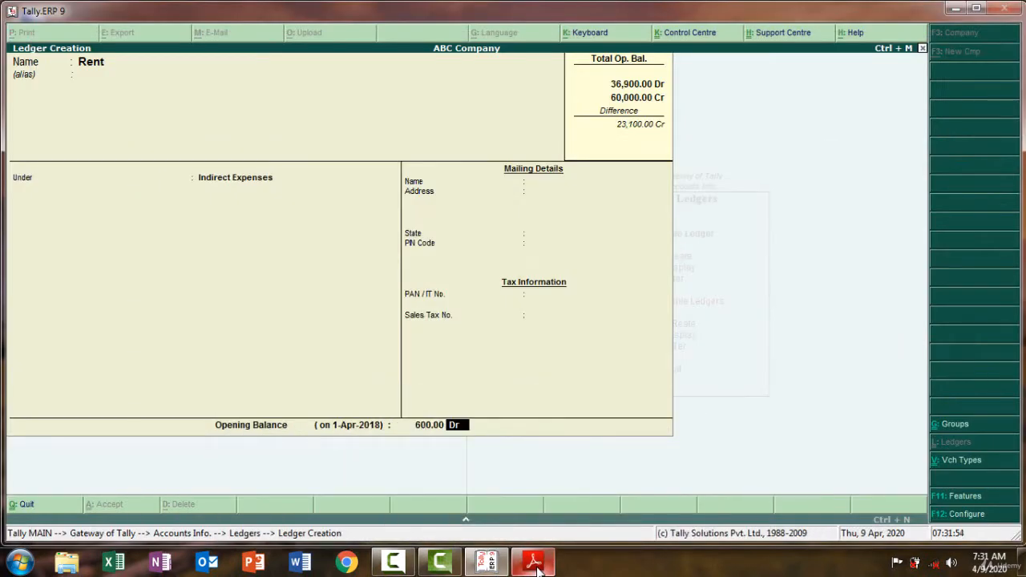
{"action": "key", "text": "Return"}
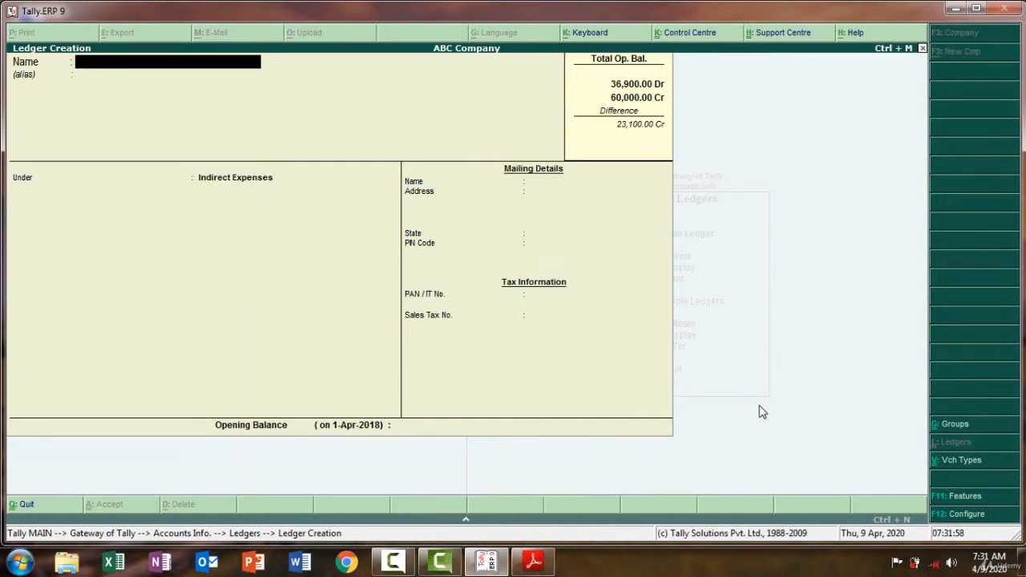
Step: Copy Insurance from the trial balance PDF as the next ledger's name and place it under Indirect Expenses
{"action": "left_click", "coordinate": [536, 549]}
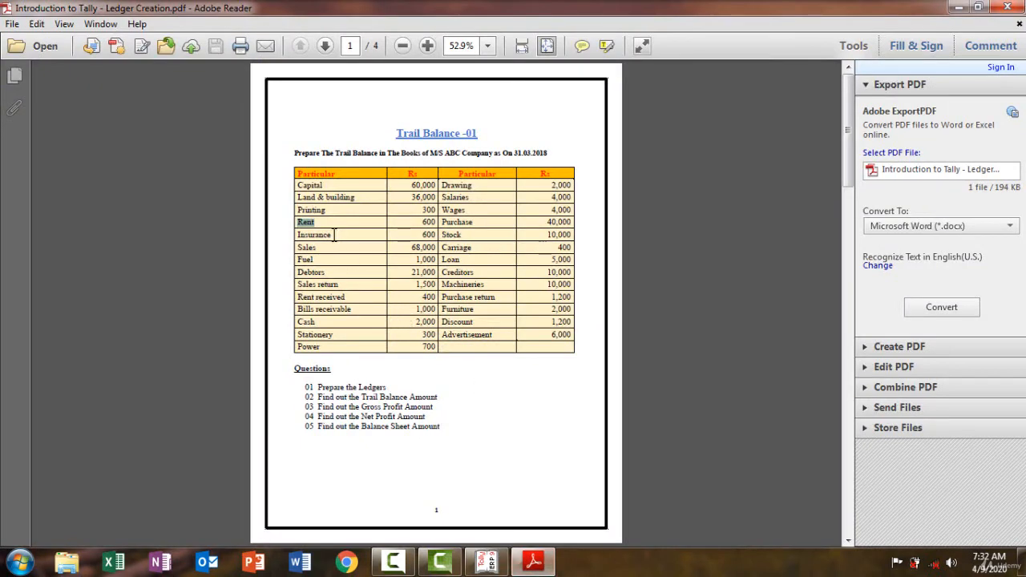
{"action": "left_click_drag", "start_coordinate": [331, 235], "coordinate": [296, 234]}
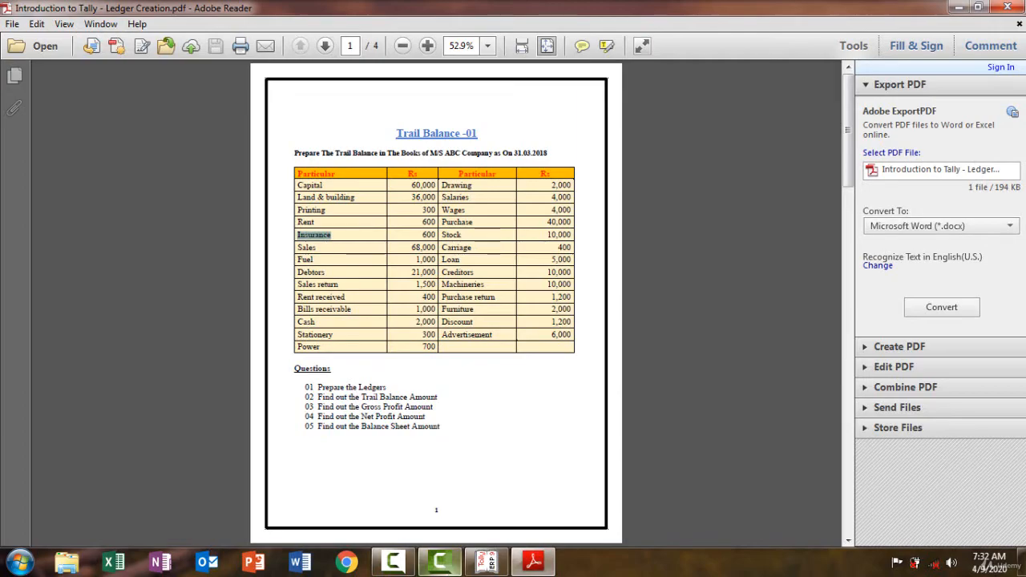
{"action": "left_click", "coordinate": [502, 566]}
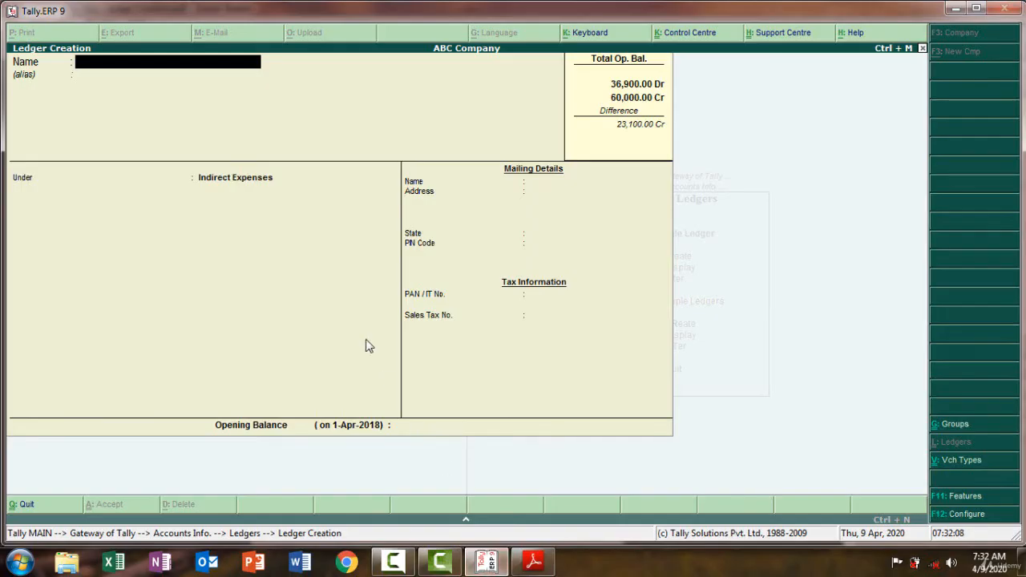
{"action": "key", "text": "ctrl+alt+v"}
{"action": "key", "text": "Return"}
{"action": "key", "text": "Return"}
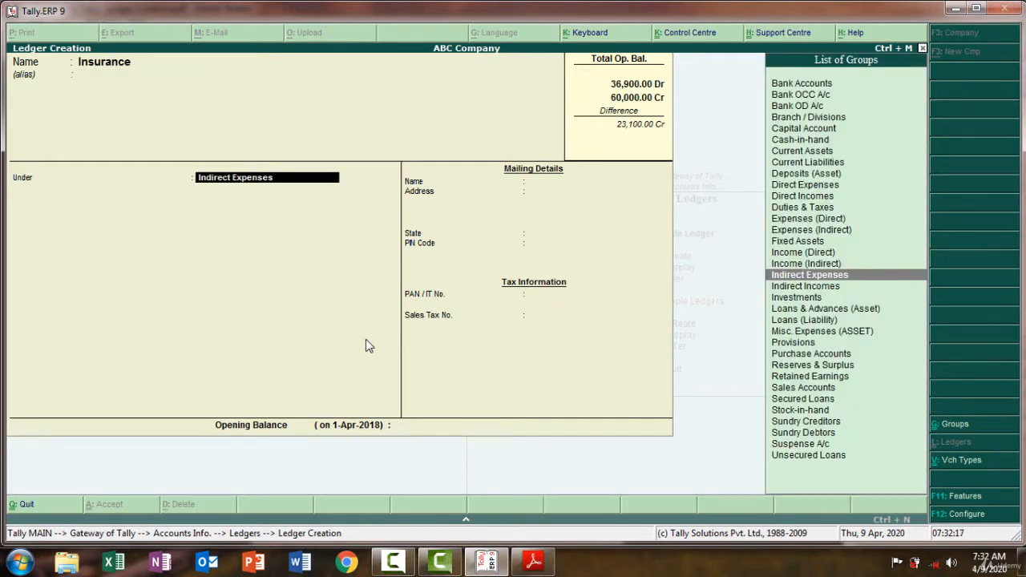
{"action": "key", "text": "Return"}
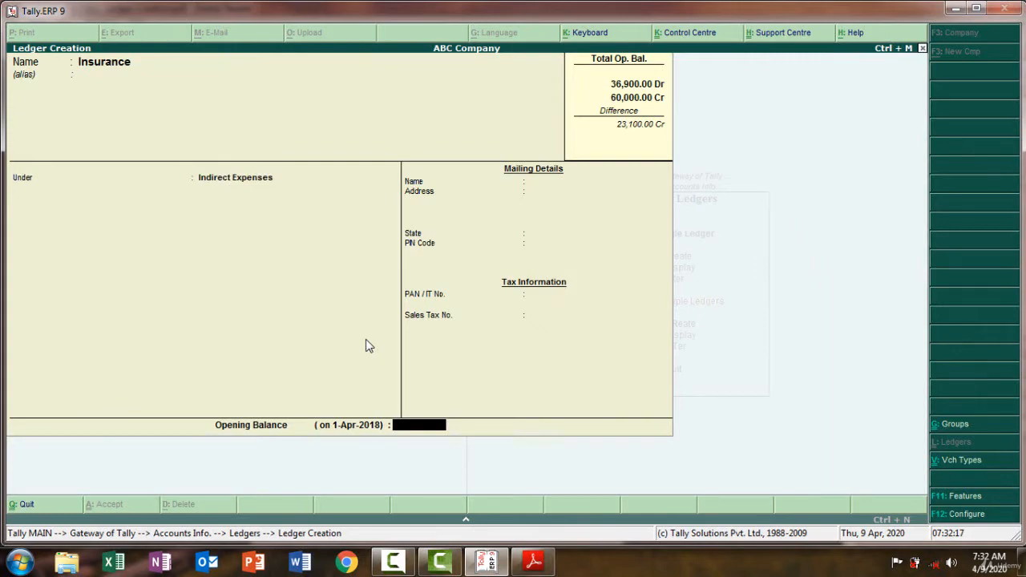
Step: Check the Insurance amount in the trial balance PDF, set the ledger's opening balance to 600 Dr, and save it
{"action": "left_click", "coordinate": [533, 562]}
{"action": "left_click", "coordinate": [532, 563]}
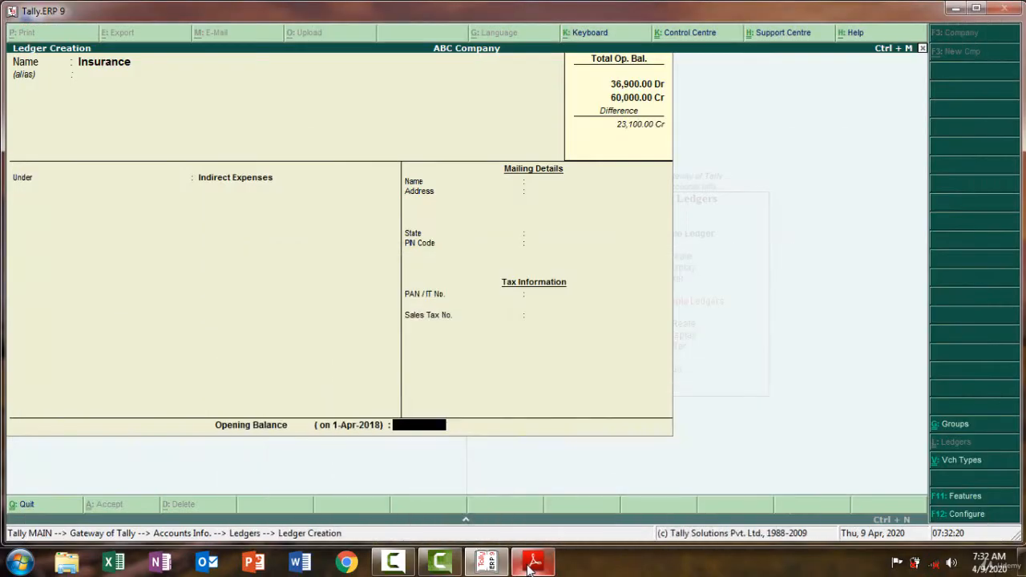
{"action": "type", "text": "600"}
{"action": "key", "text": "Return"}
{"action": "key", "text": "Return"}
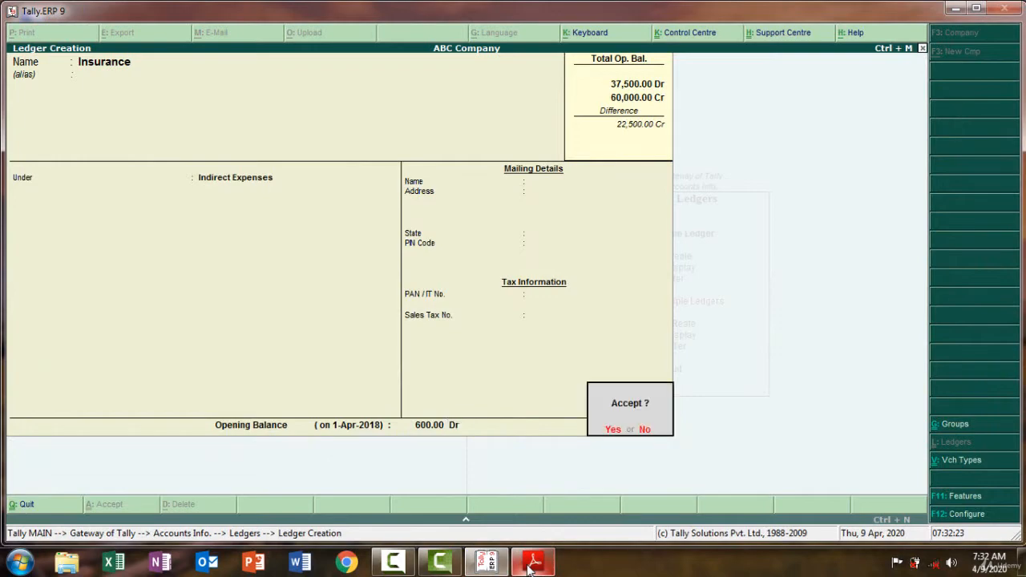
{"action": "key", "text": "Return"}
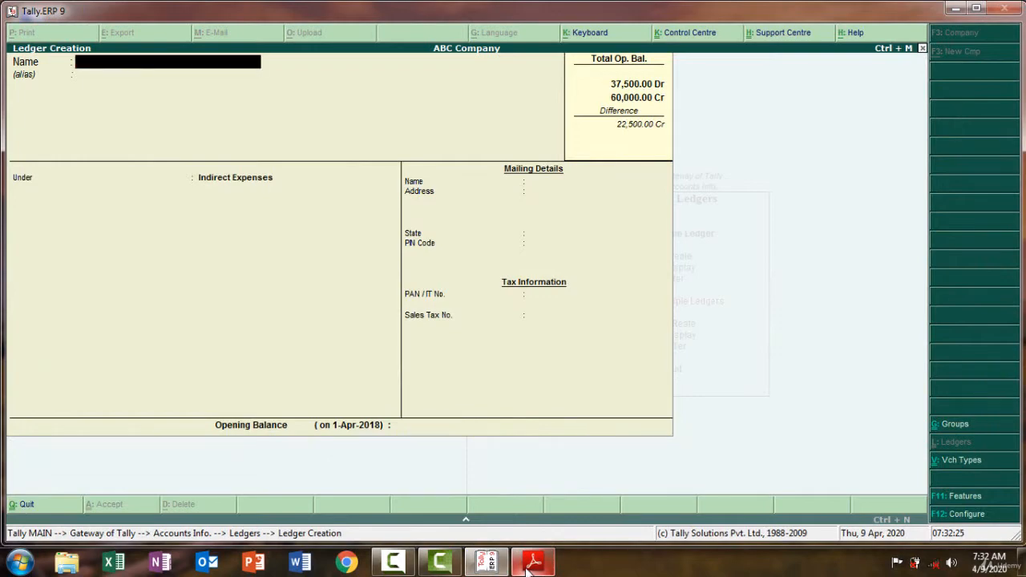
Step: Consult the trial balance PDF for the next account, name the new ledger Sales, and place it under Sales Accounts
{"action": "left_click", "coordinate": [531, 564]}
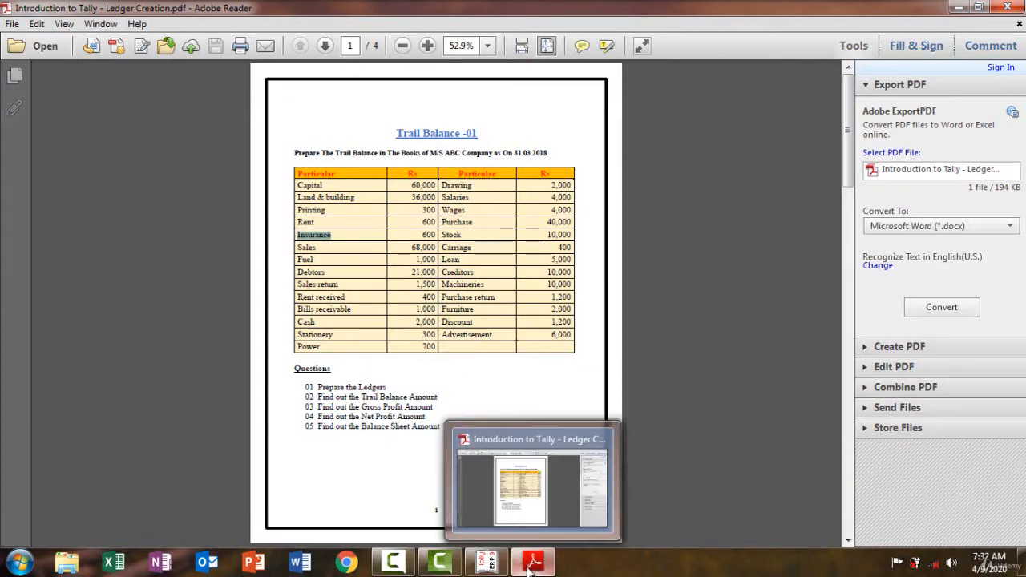
{"action": "left_click_drag", "start_coordinate": [335, 251], "coordinate": [295, 247]}
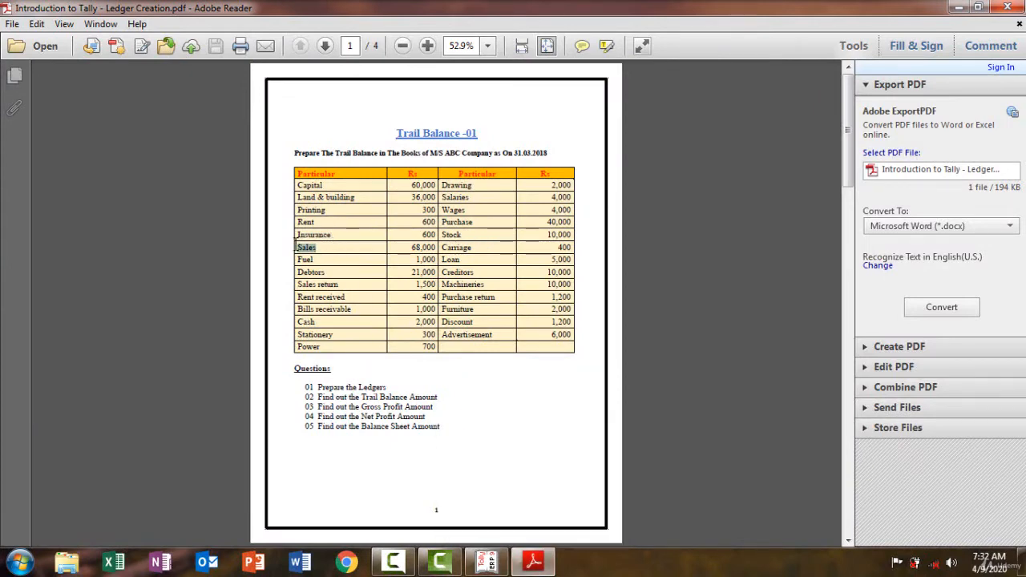
{"action": "left_click", "coordinate": [545, 566]}
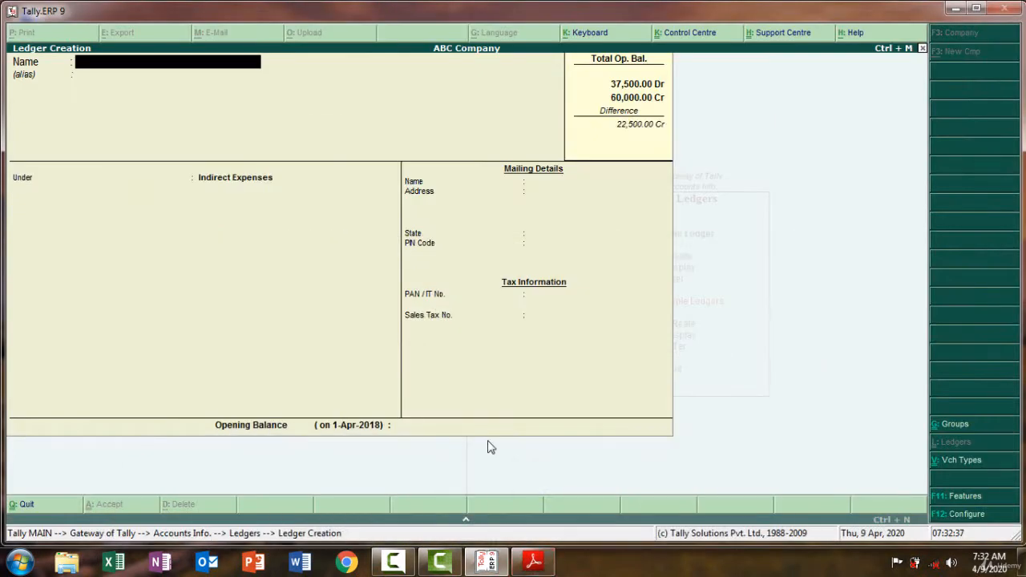
{"action": "type", "text": "Sales"}
{"action": "key", "text": "Return"}
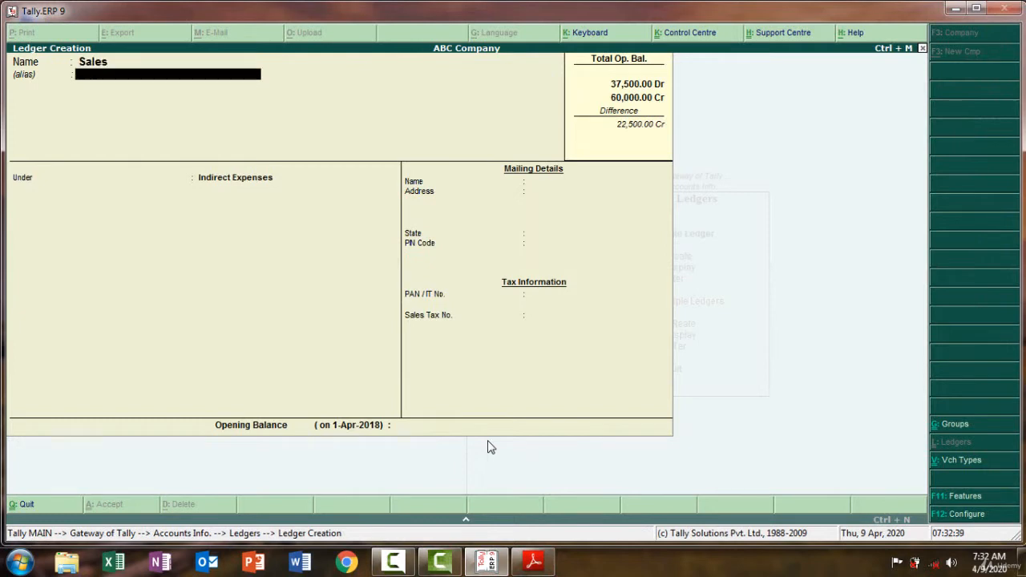
{"action": "key", "text": "Return"}
{"action": "type", "text": "Sal"}
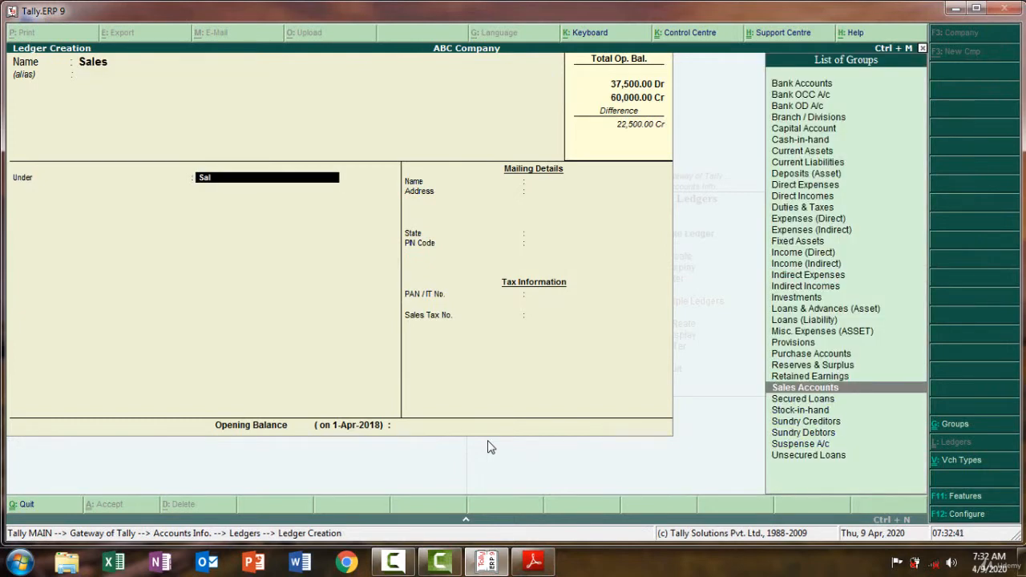
{"action": "key", "text": "Return"}
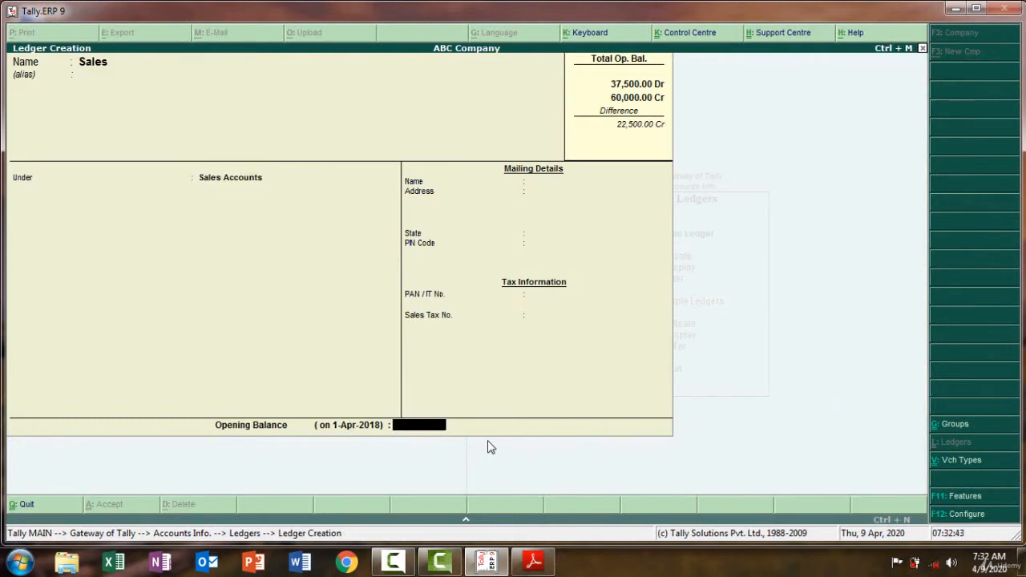
Step: Set the Sales ledger's opening balance to 68,000 Cr and save the ledger
{"action": "type", "text": "682"}
{"action": "key", "text": "BackSpace"}
{"action": "type", "text": "000"}
{"action": "key", "text": "Return"}
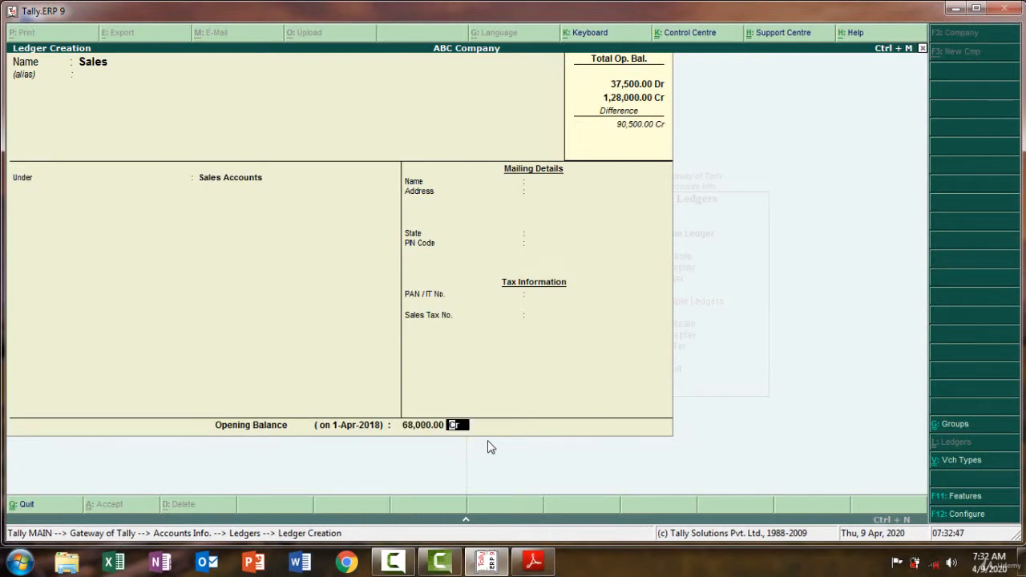
{"action": "key", "text": "Return"}
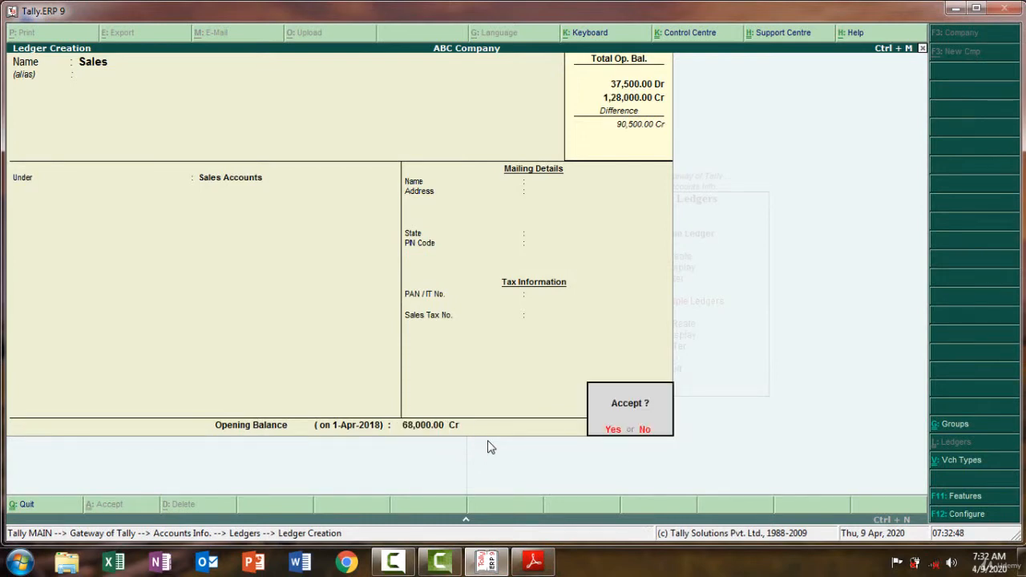
{"action": "key", "text": "Return"}
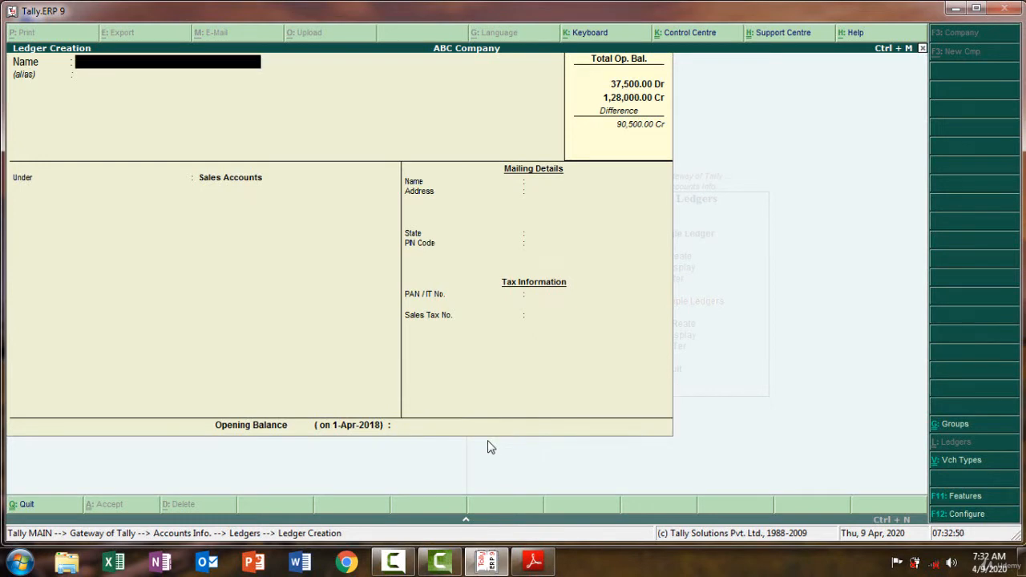
Step: Copy Fuel from the trial balance PDF as the next ledger's name and place it under Direct Expenses
{"action": "left_click", "coordinate": [534, 563]}
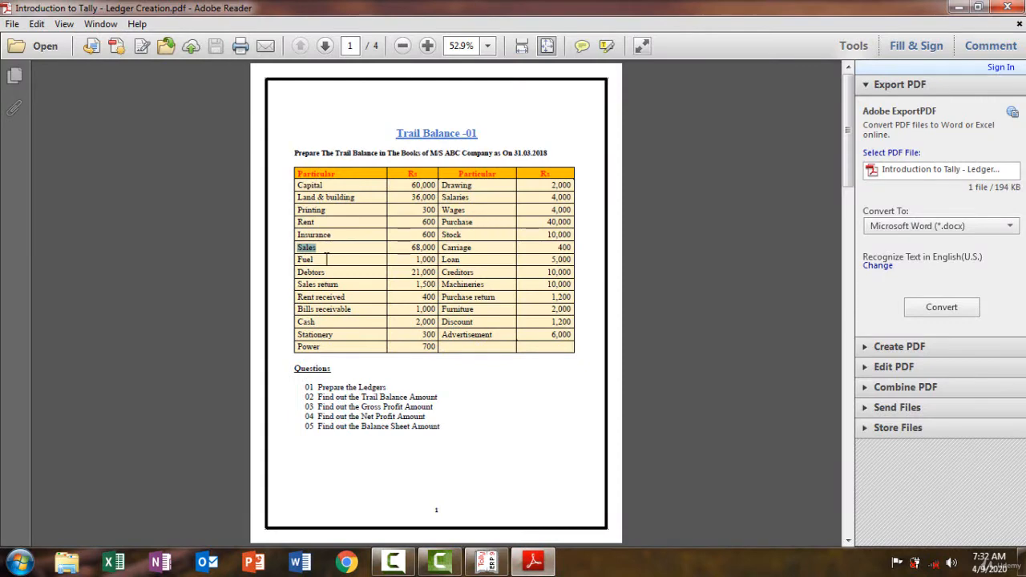
{"action": "left_click_drag", "start_coordinate": [325, 265], "coordinate": [298, 259]}
{"action": "left_click", "coordinate": [536, 563]}
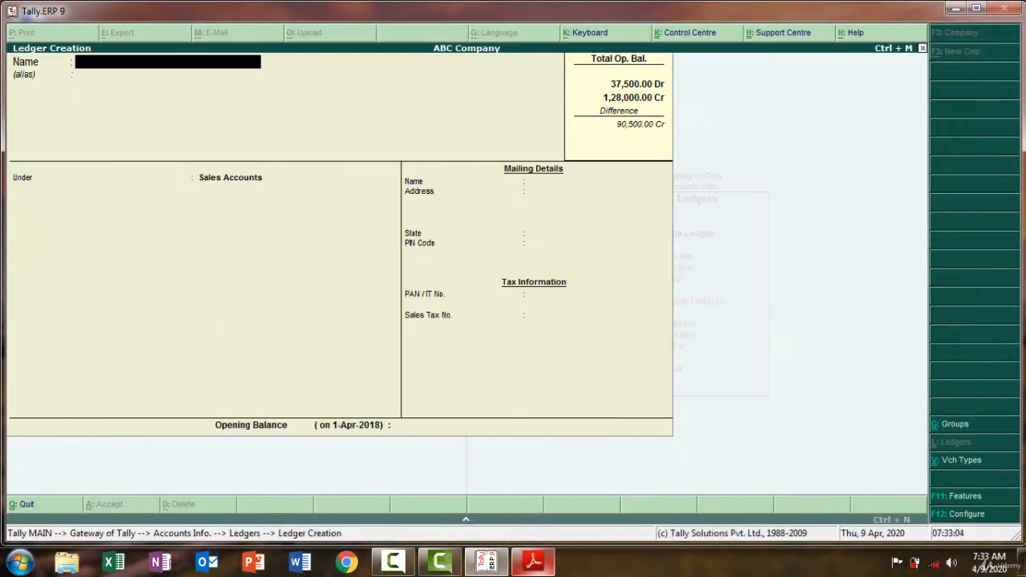
{"action": "key", "text": "ctrl+alt+v"}
{"action": "key", "text": "Return"}
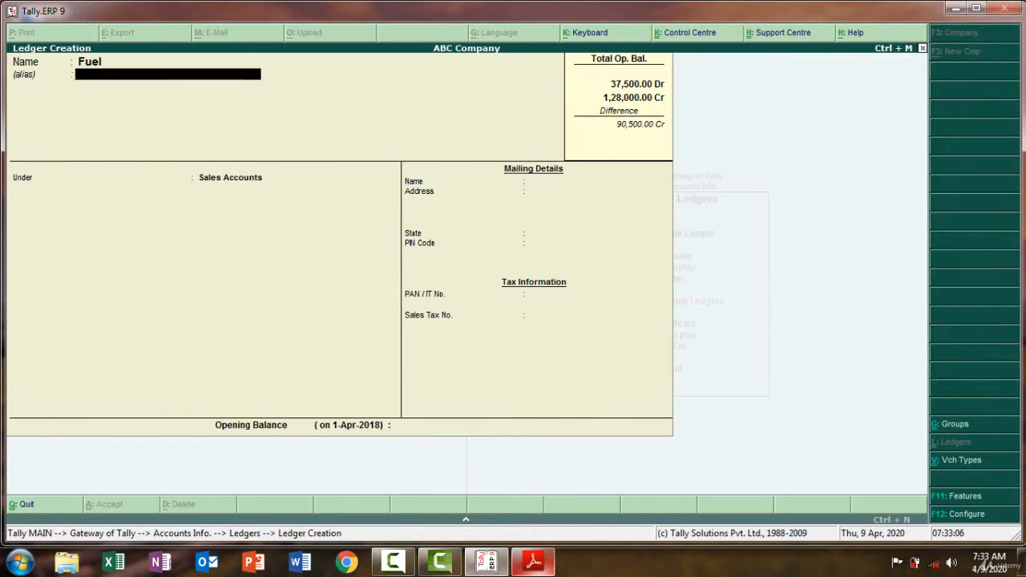
{"action": "key", "text": "Return"}
{"action": "type", "text": "Dir."}
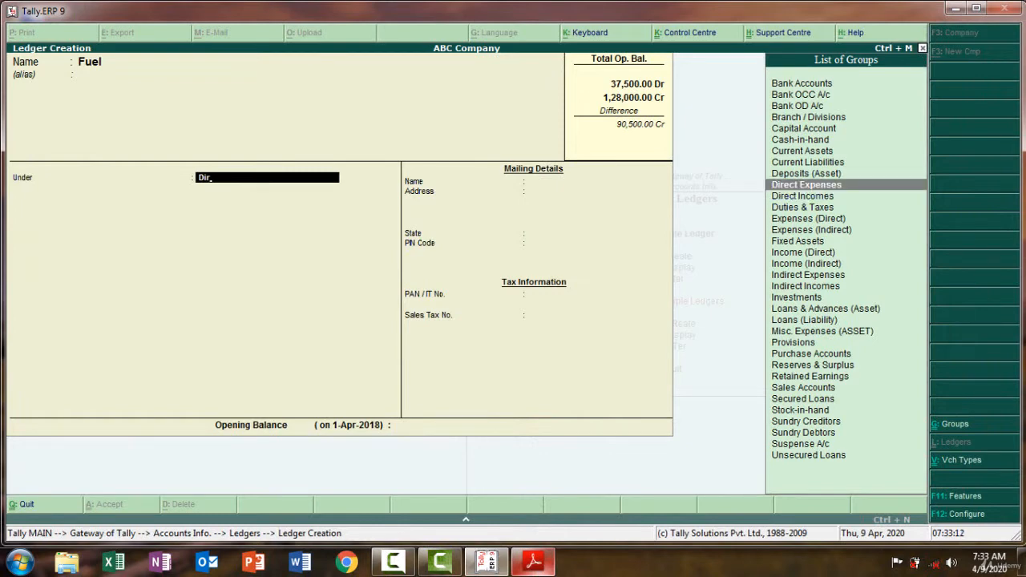
{"action": "key", "text": "Return"}
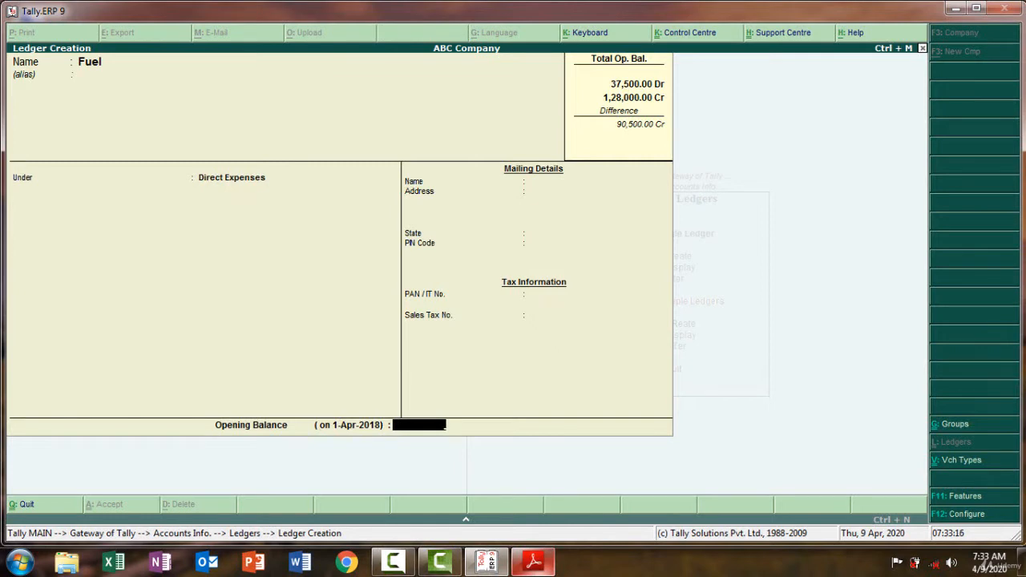
Step: Check the Fuel amount in the trial balance PDF, set the ledger's opening balance to 1,000 Dr, and save it
{"action": "left_click", "coordinate": [535, 563]}
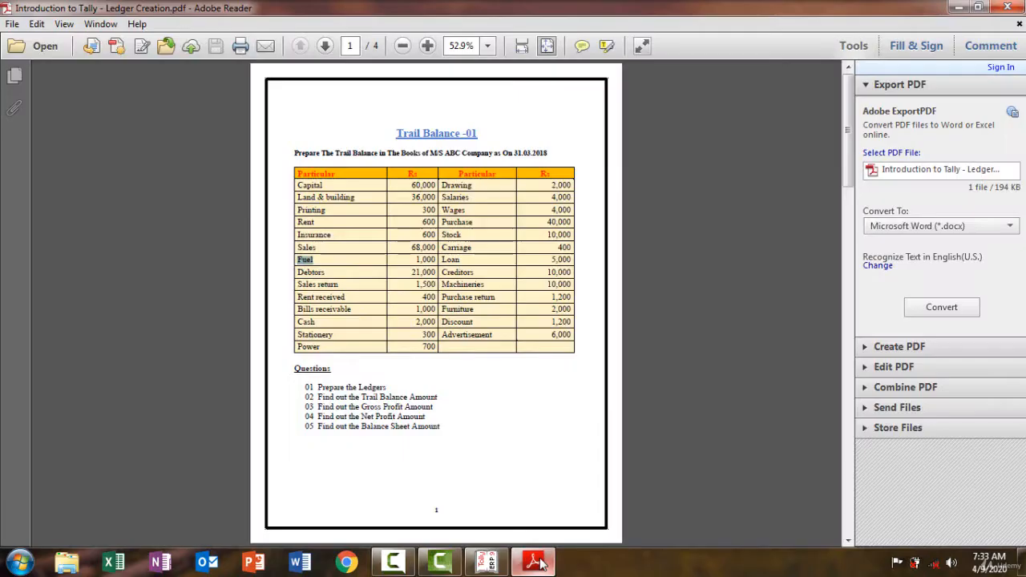
{"action": "left_click", "coordinate": [535, 563]}
{"action": "type", "text": "1,0"}
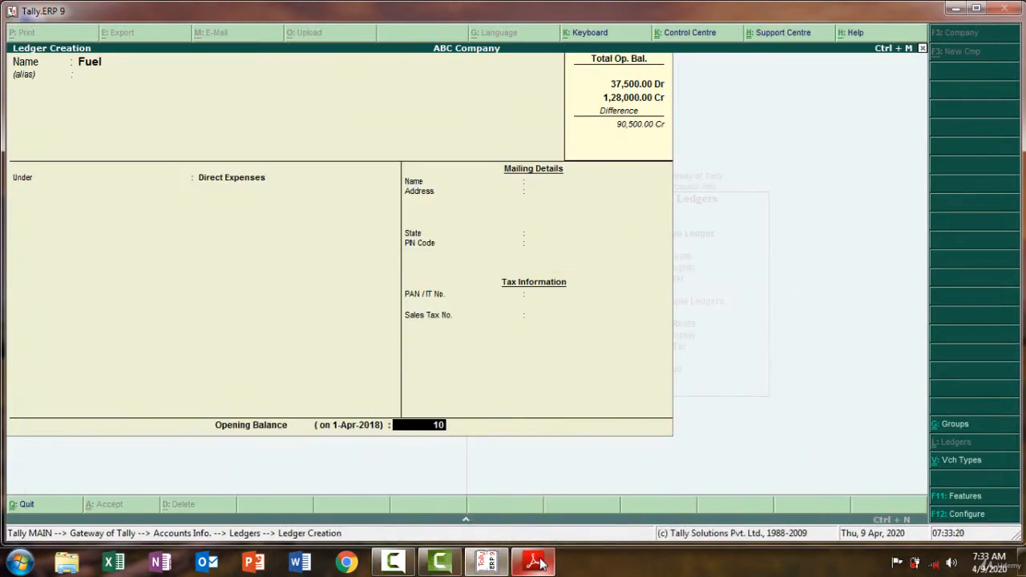
{"action": "type", "text": "00"}
{"action": "key", "text": "Return"}
{"action": "key", "text": "Return"}
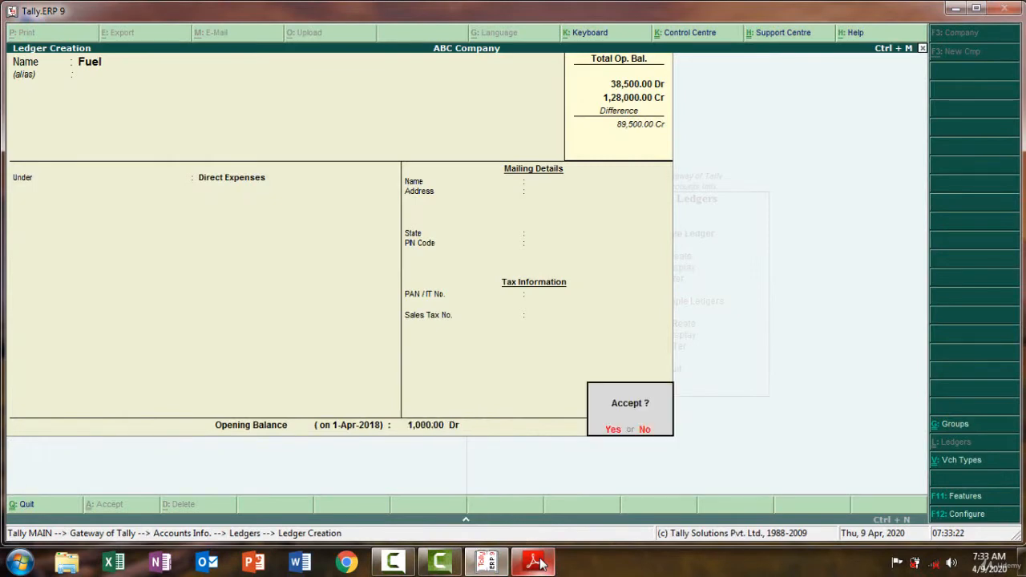
{"action": "key", "text": "y"}
Step: Copy Debtors from the trial balance PDF as the next ledger's name and place it under Sundry Debtors
{"action": "left_click", "coordinate": [535, 562]}
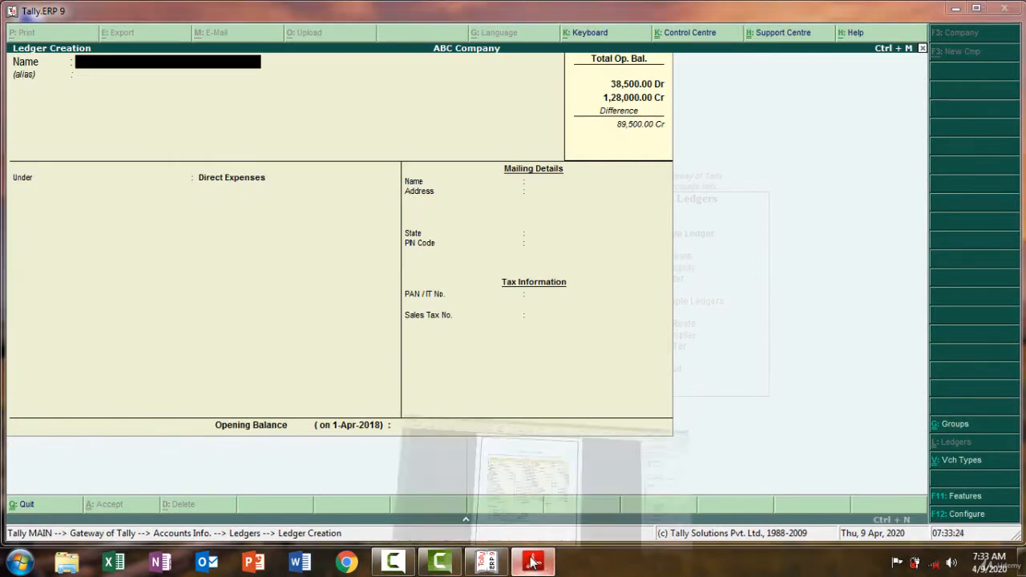
{"action": "left_click", "coordinate": [536, 563]}
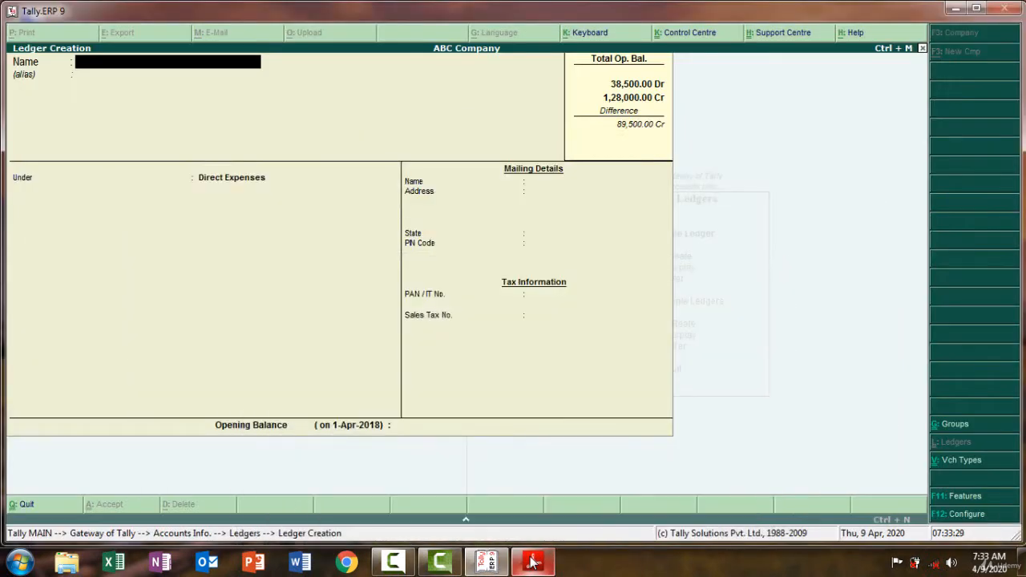
{"action": "left_click", "coordinate": [533, 563]}
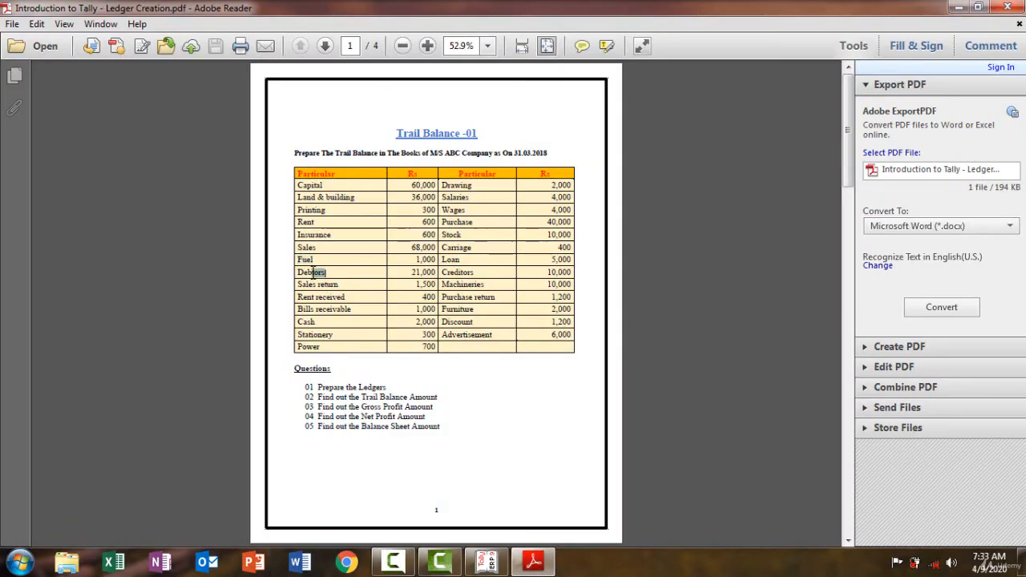
{"action": "mouse_move", "coordinate": [313, 273]}
{"action": "left_mouse_down"}
{"action": "mouse_move", "coordinate": [298, 261]}
{"action": "mouse_move", "coordinate": [297, 273]}
{"action": "left_mouse_up"}
{"action": "left_click", "coordinate": [533, 563]}
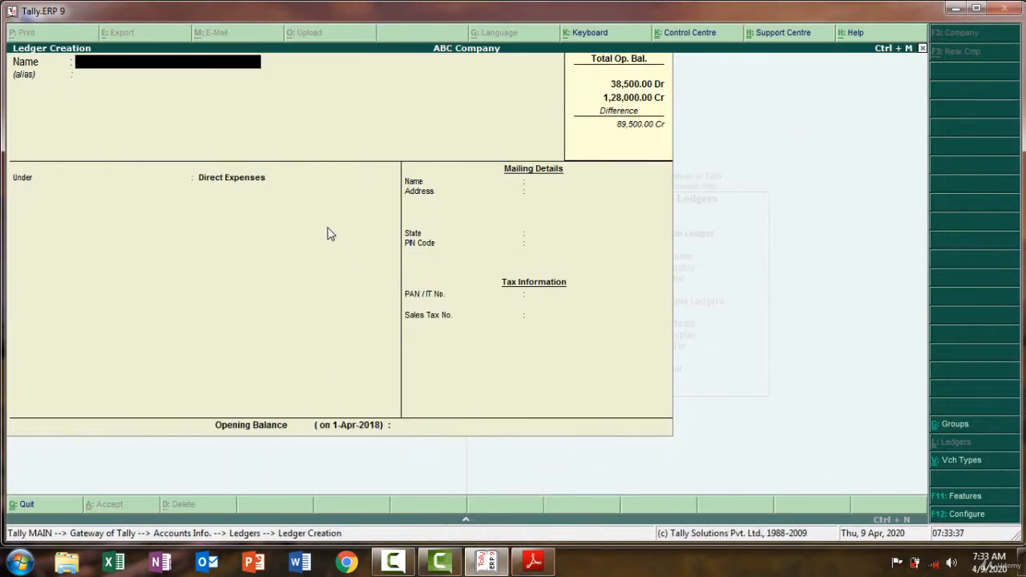
{"action": "type", "text": "Debtors"}
{"action": "key", "text": "Return"}
{"action": "key", "text": "Return"}
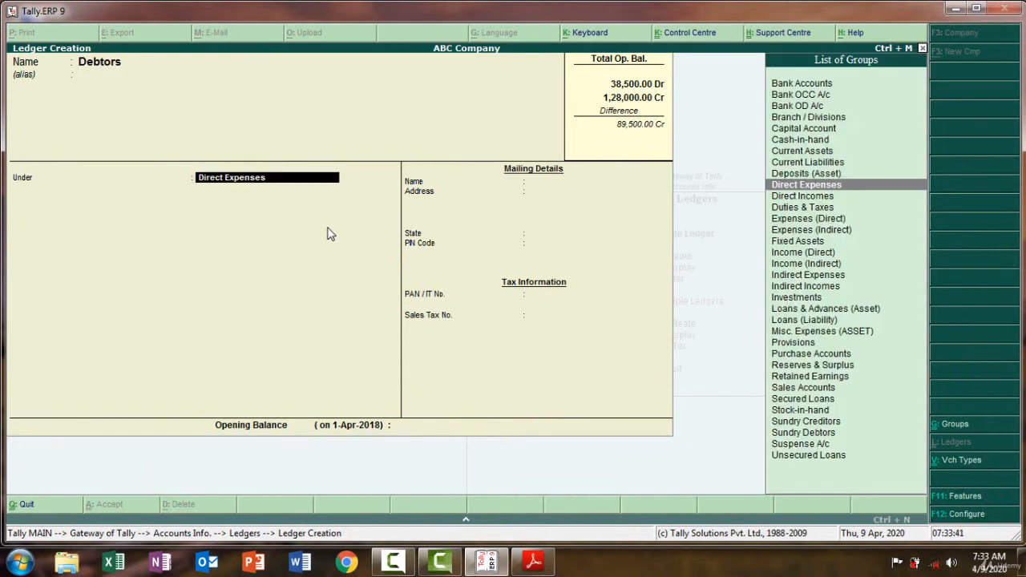
{"action": "type", "text": "Sund"}
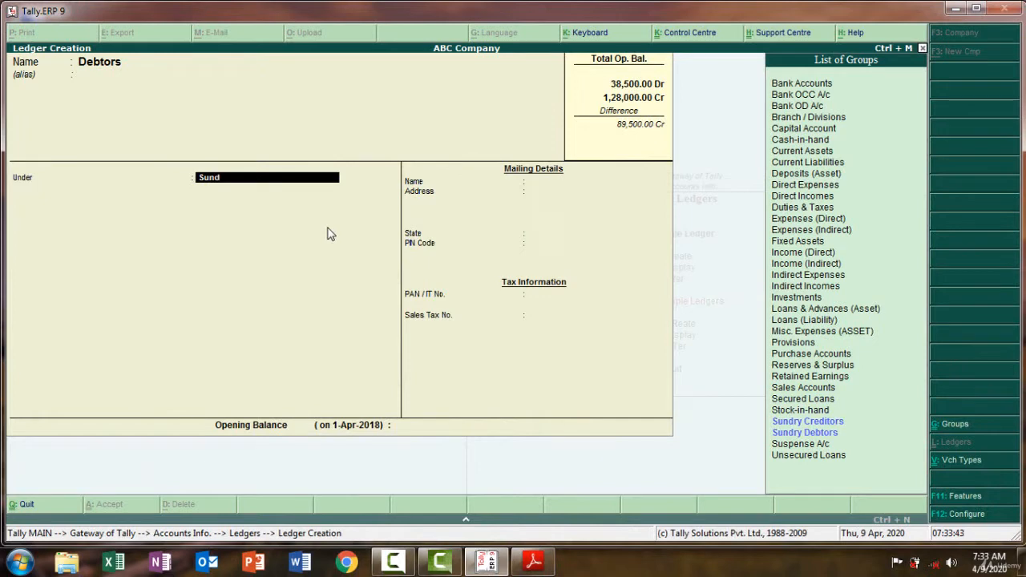
{"action": "key", "text": "Down"}
{"action": "key", "text": "Return"}
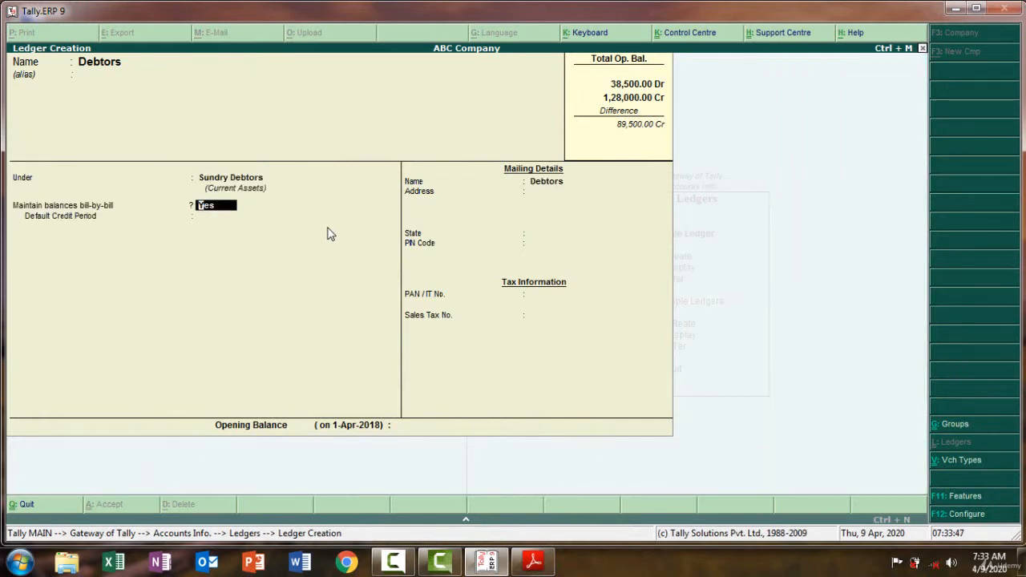
Step: Turn off bill-by-bill balances for the Debtors ledger, set the state to Not Applicable, and leave the other mailing and tax details blank
{"action": "key", "text": "n"}
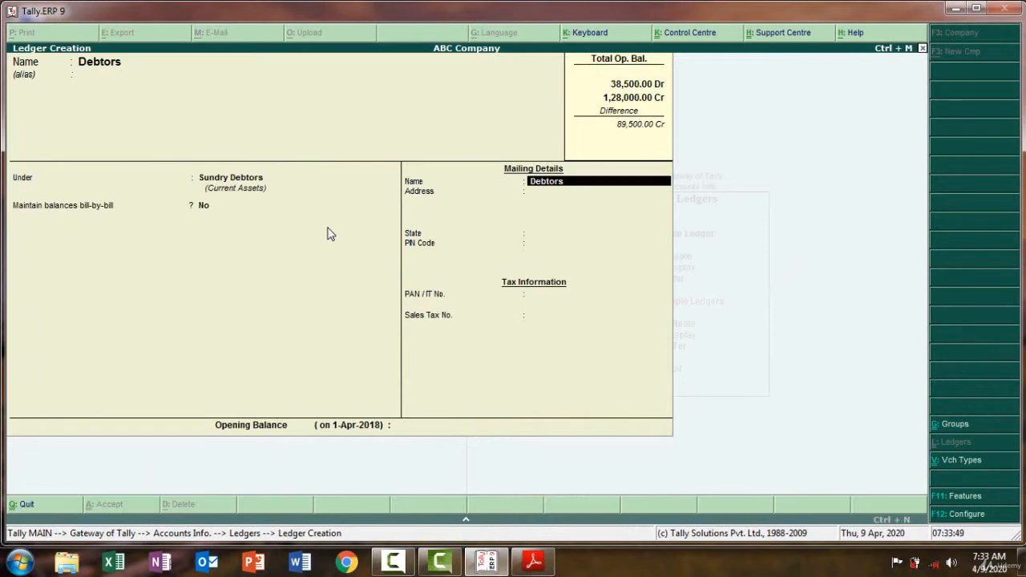
{"action": "key", "text": "Return"}
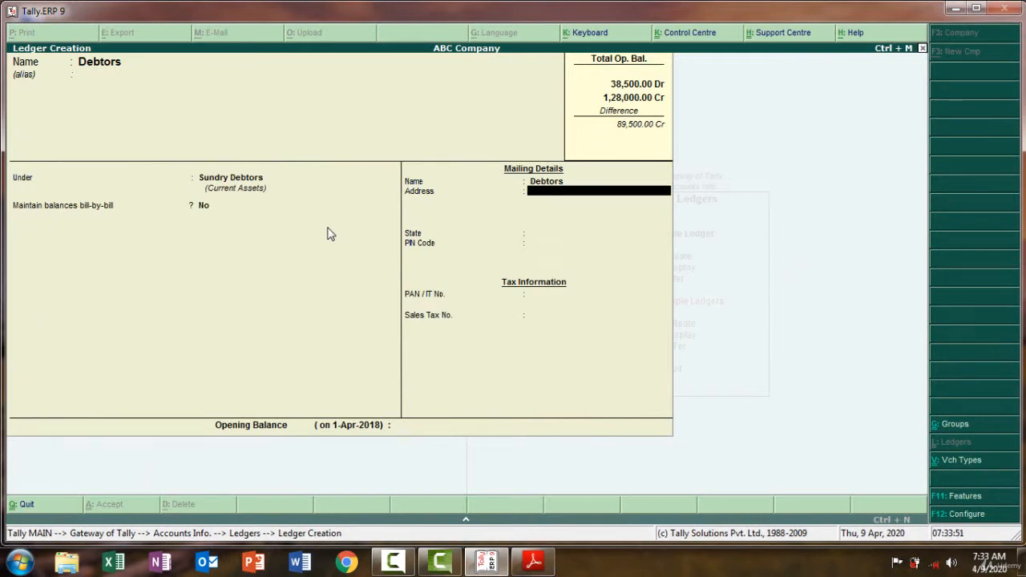
{"action": "key", "text": "Return"}
{"action": "key", "text": "Return"}
{"action": "key", "text": "Return"}
{"action": "key", "text": "Return"}
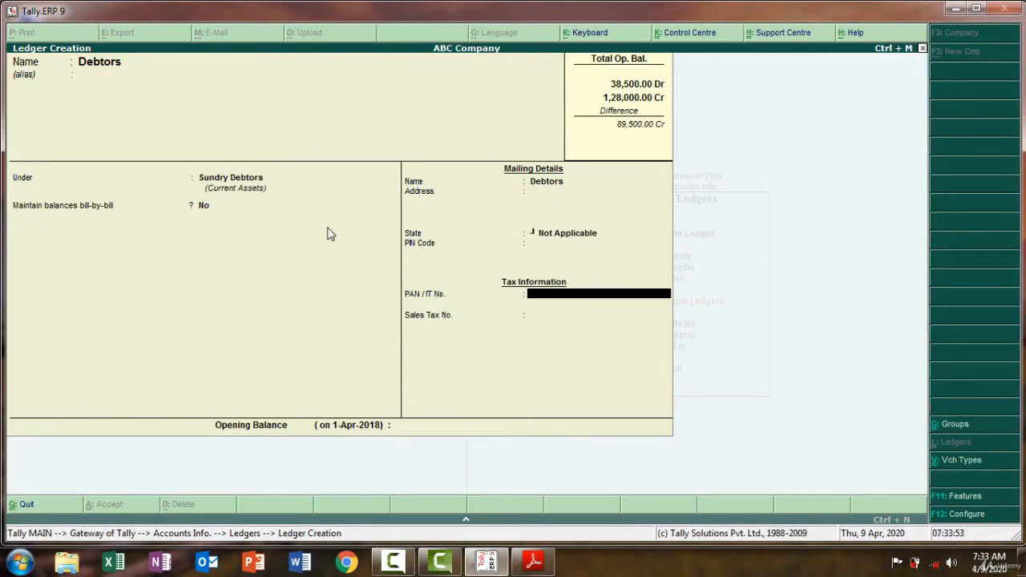
{"action": "key", "text": "Return"}
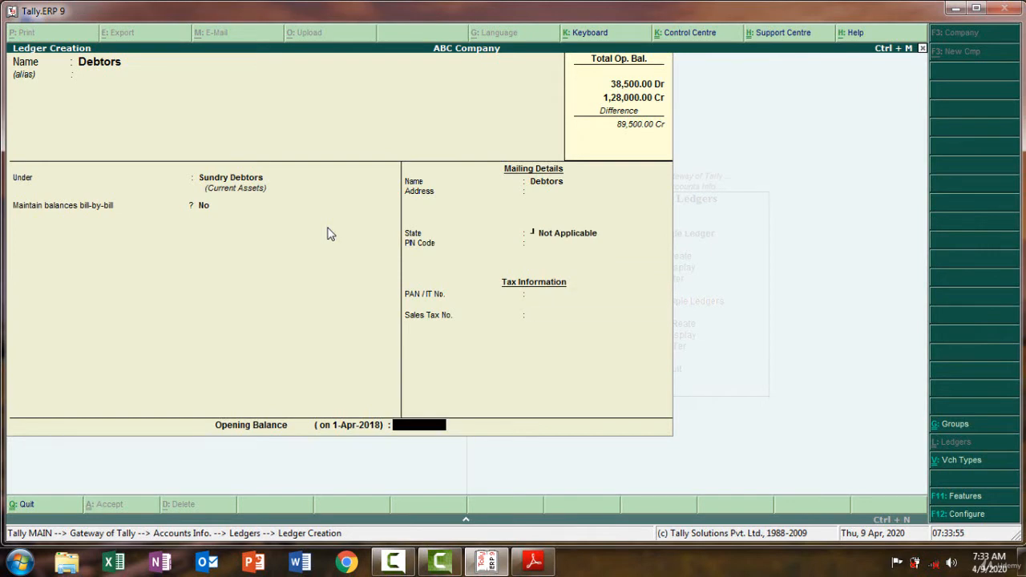
Step: Check the Debtors amount in the trial balance PDF, set the ledger's opening balance to 21,000 Dr, and save it
{"action": "left_click", "coordinate": [533, 564]}
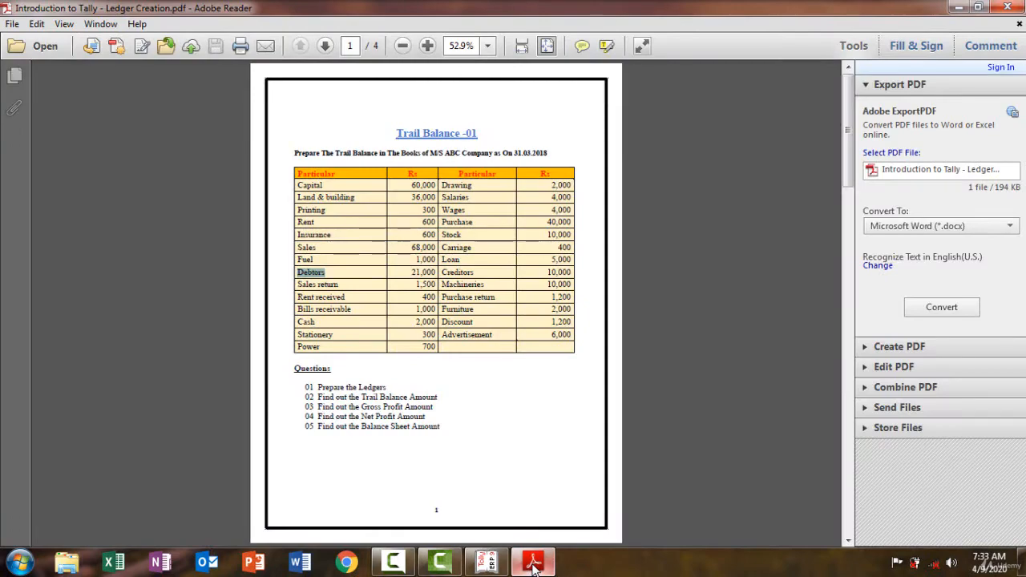
{"action": "left_click", "coordinate": [533, 563]}
{"action": "type", "text": "21000"}
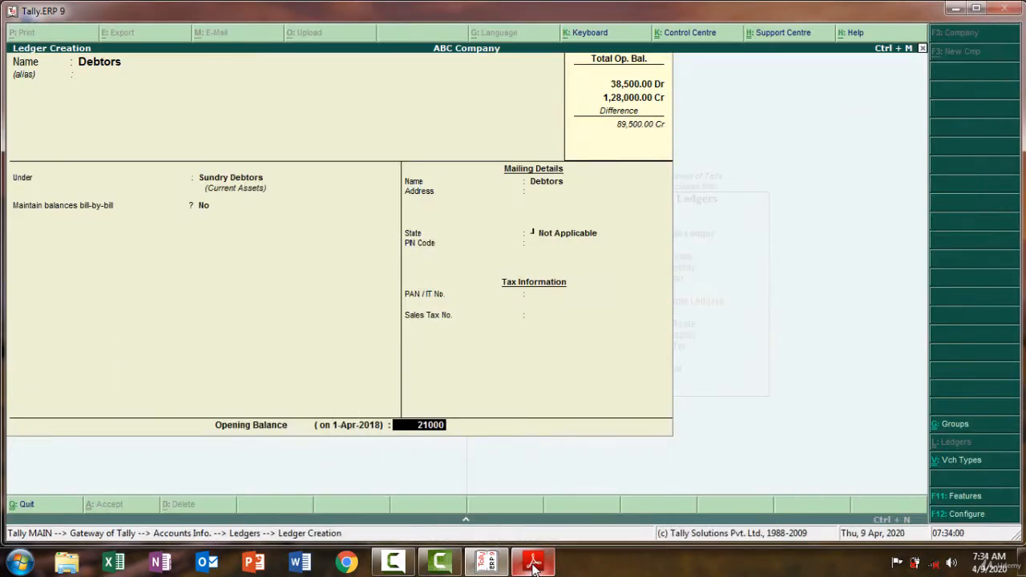
{"action": "key", "text": "Return"}
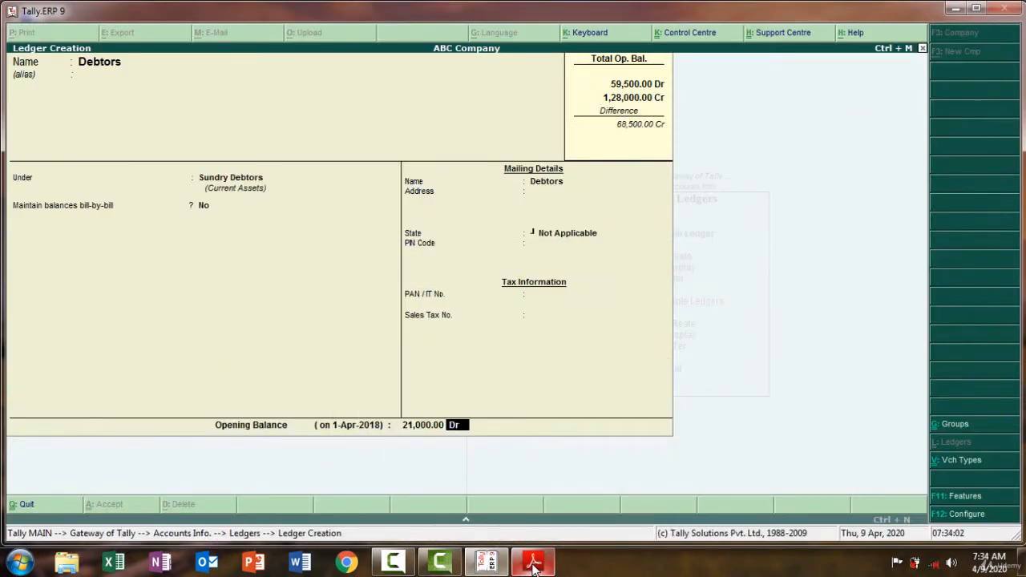
{"action": "key", "text": "Return"}
{"action": "key", "text": "Return"}
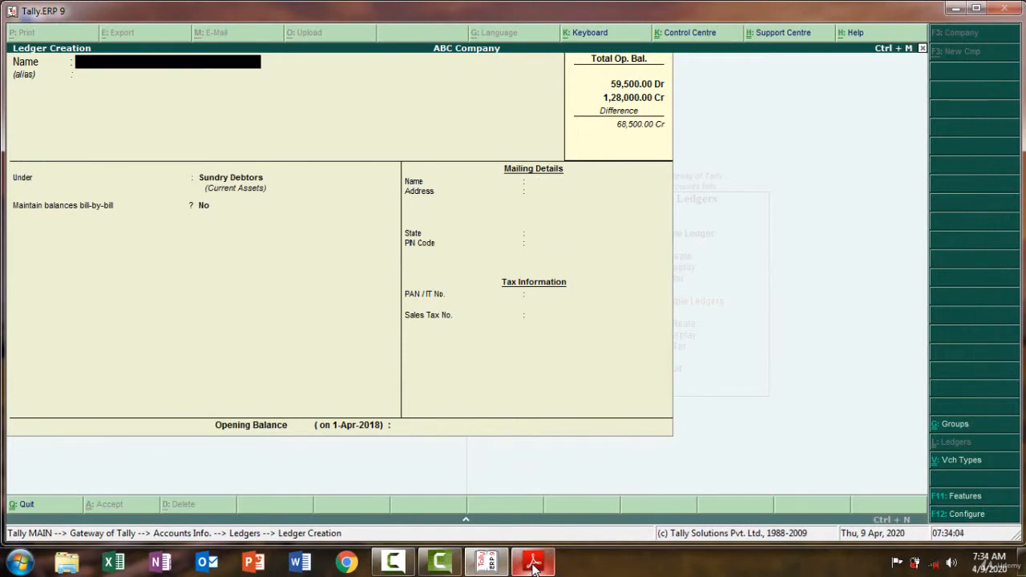
Step: Switch to the trial balance PDF and copy the account name Sales return from the table
{"action": "left_click", "coordinate": [530, 563]}
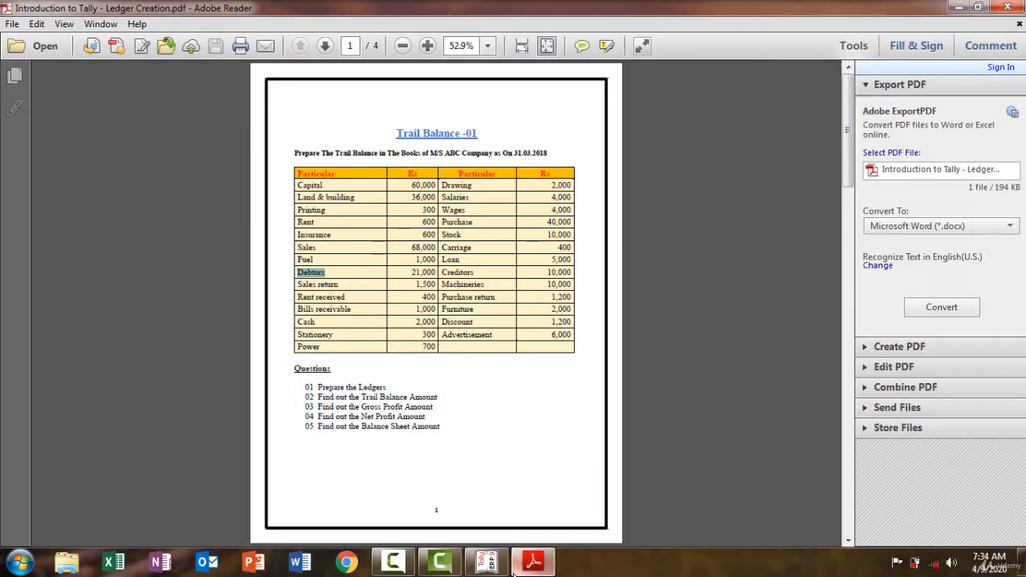
{"action": "left_click_drag", "start_coordinate": [347, 296], "coordinate": [318, 289]}
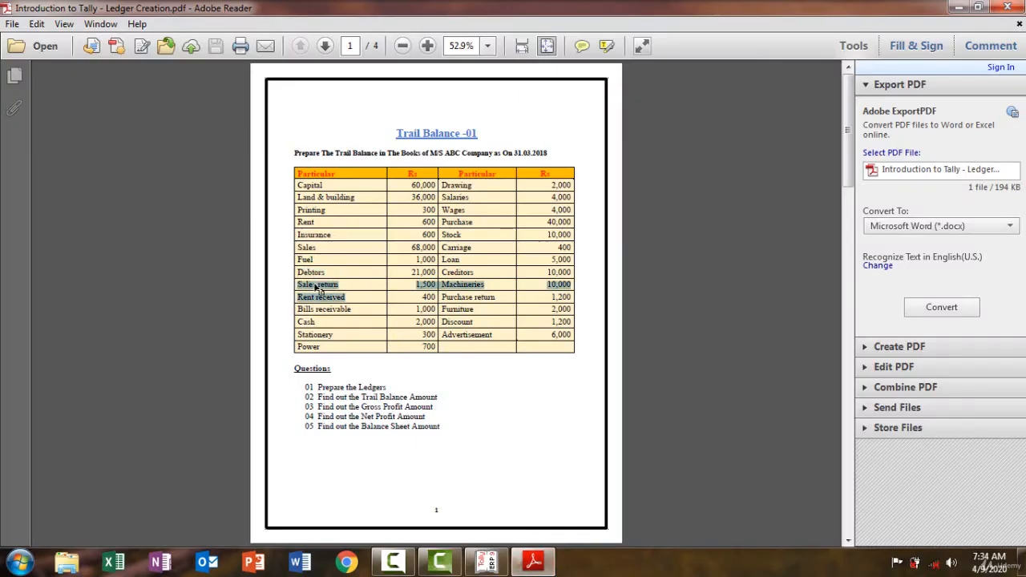
{"action": "left_click", "coordinate": [341, 282]}
{"action": "double_click", "coordinate": [342, 283]}
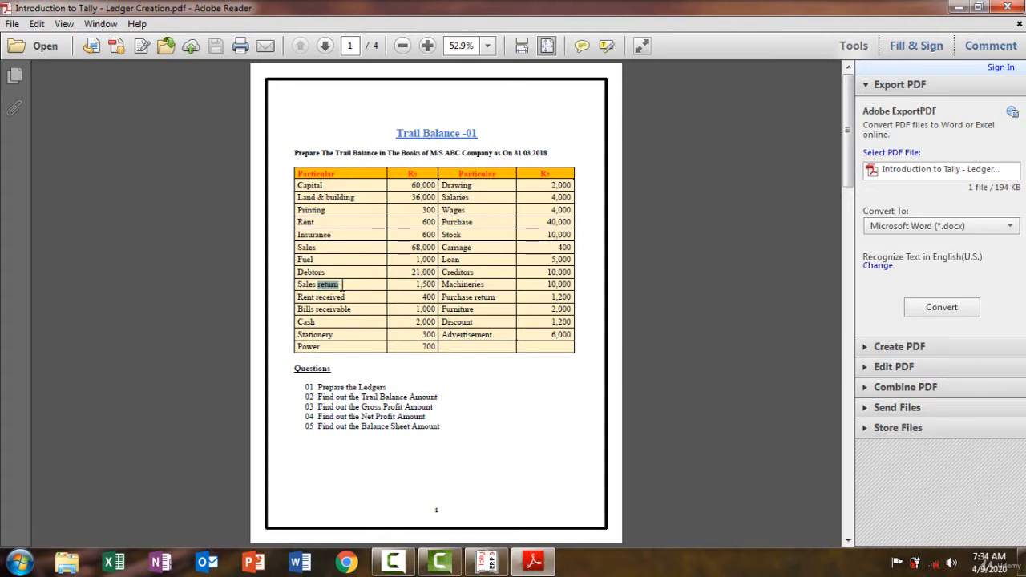
{"action": "left_click_drag", "start_coordinate": [341, 283], "coordinate": [298, 286]}
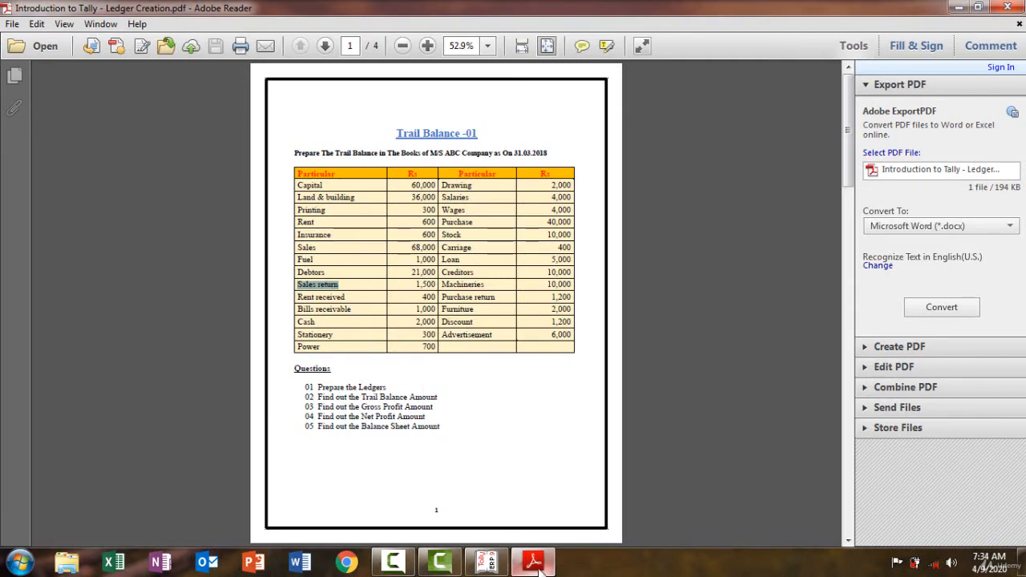
{"action": "mouse_move", "coordinate": [540, 567]}
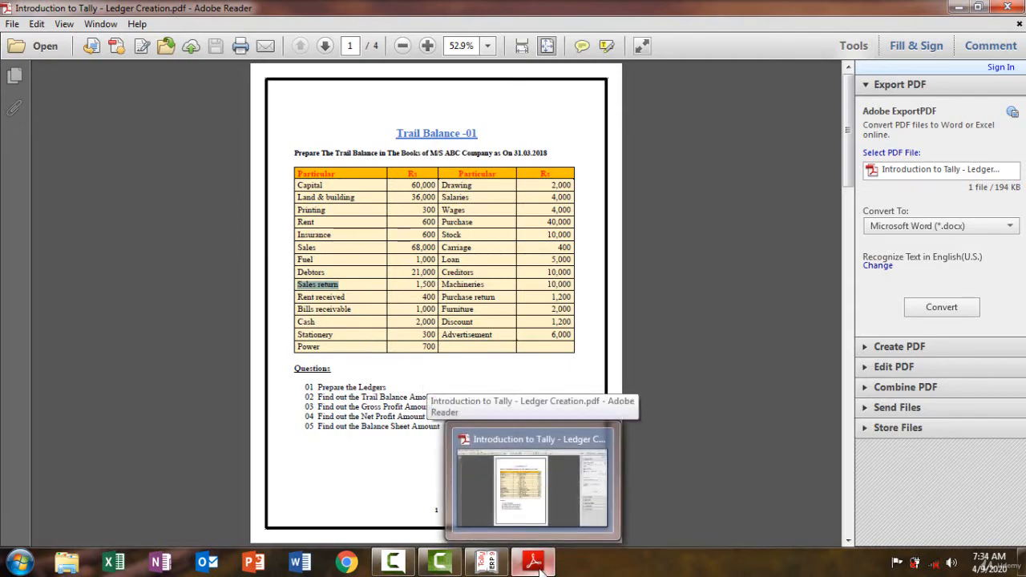
Step: Return to Tally, name the new ledger Sales Return with the copied text, and place it under Sales Accounts
{"action": "left_click", "coordinate": [540, 567]}
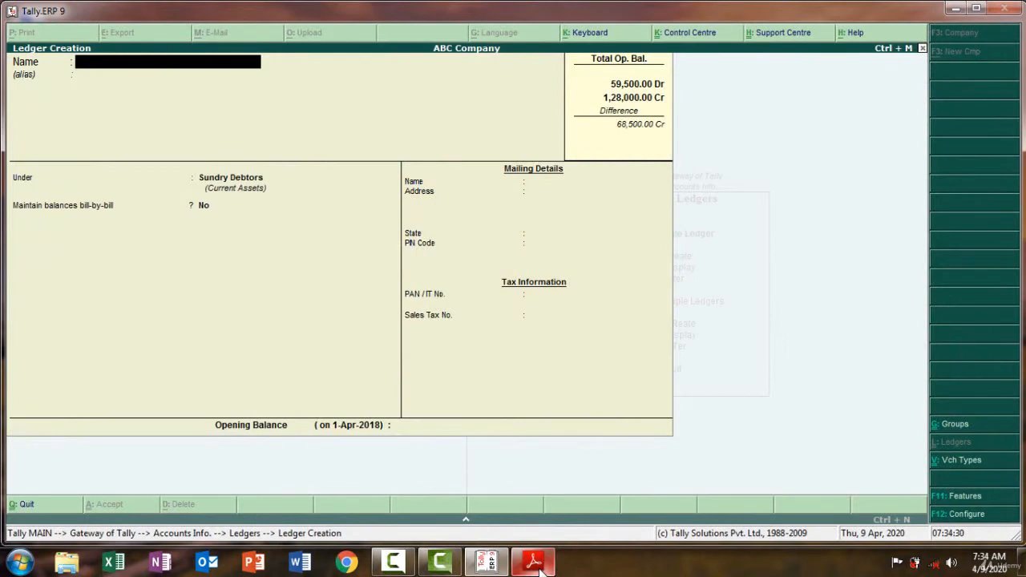
{"action": "key", "text": "ctrl+alt+v"}
{"action": "key", "text": "Return"}
{"action": "key", "text": "Return"}
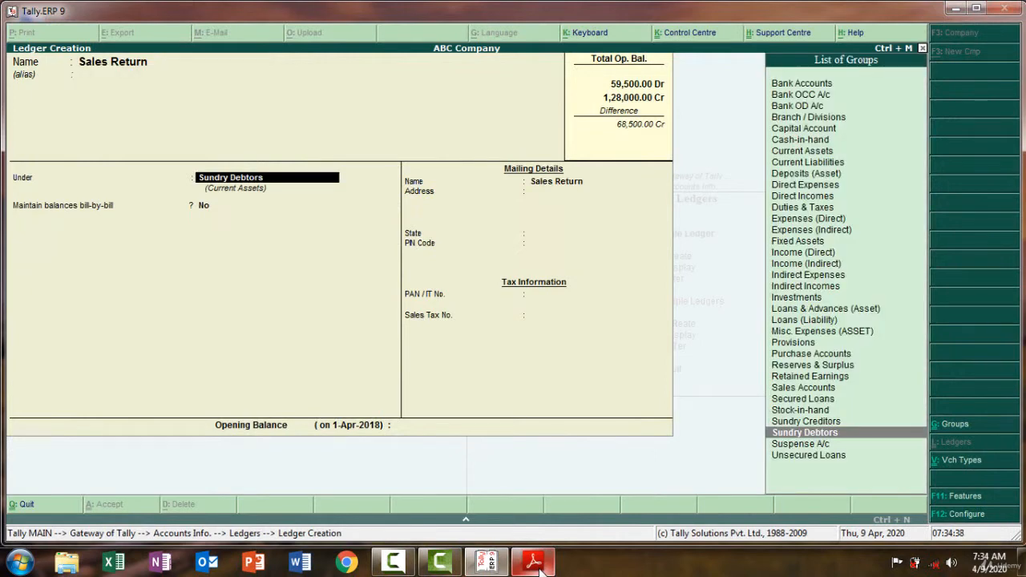
{"action": "type", "text": "S"}
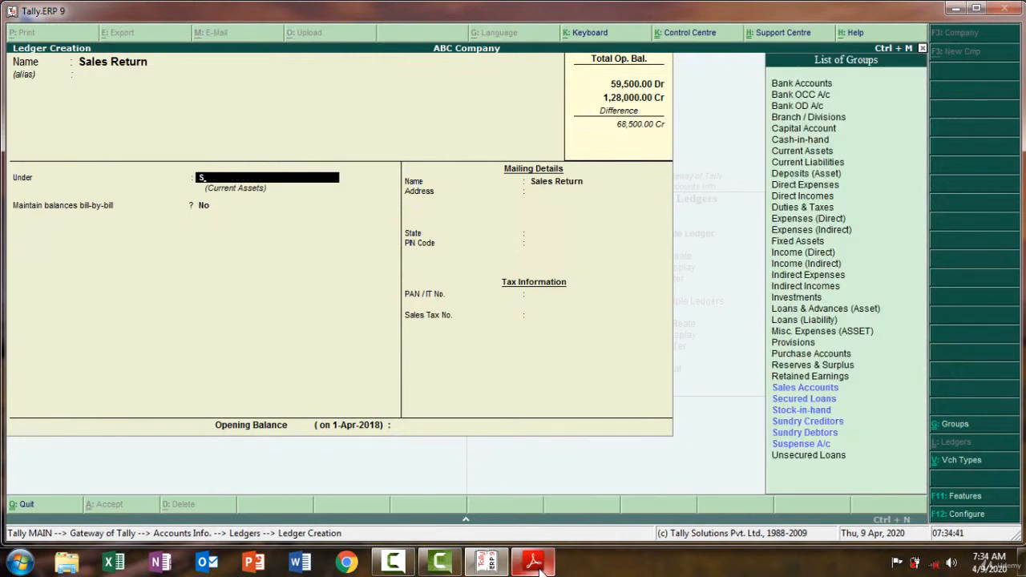
{"action": "type", "text": "a"}
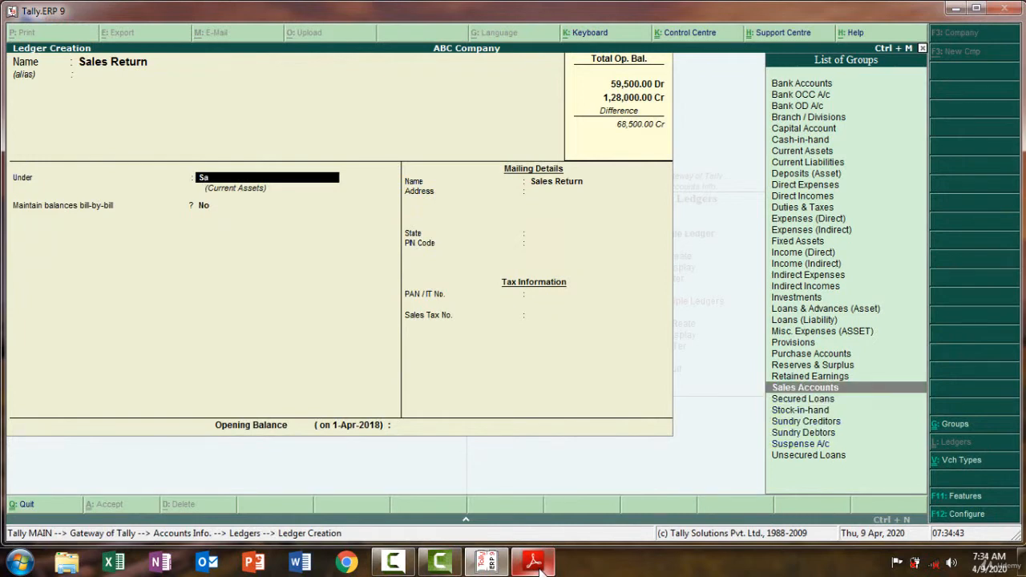
{"action": "key", "text": "Return"}
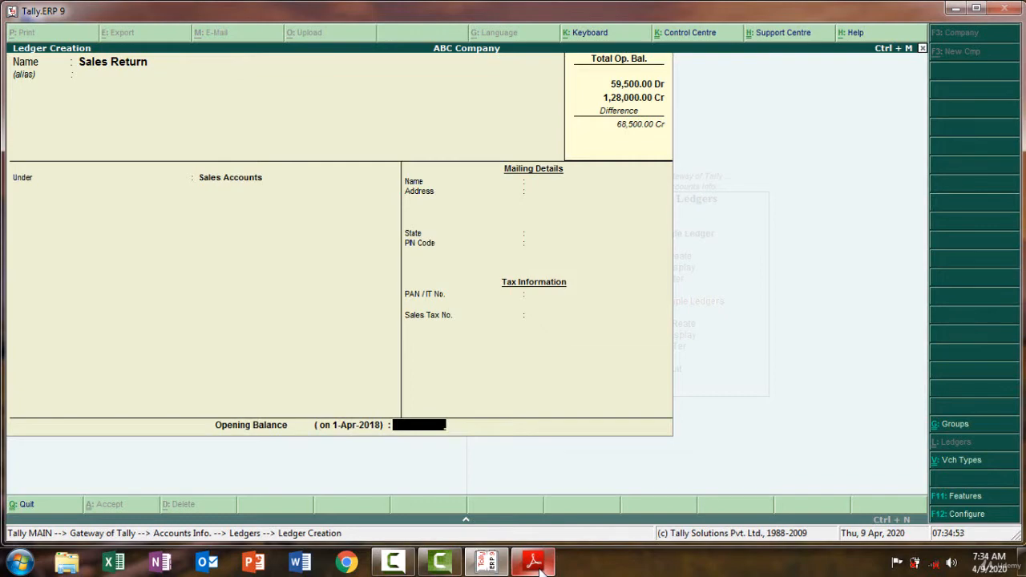
Step: Check the Sales return amount in the trial balance PDF, set the ledger's opening balance to 1,500 Dr, and save it
{"action": "left_click", "coordinate": [533, 562]}
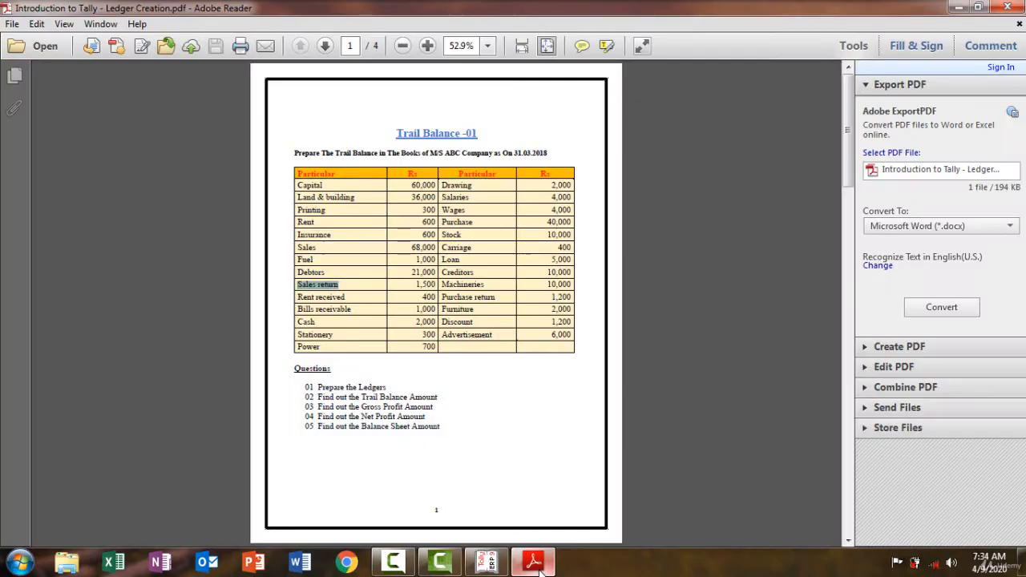
{"action": "left_click", "coordinate": [534, 562]}
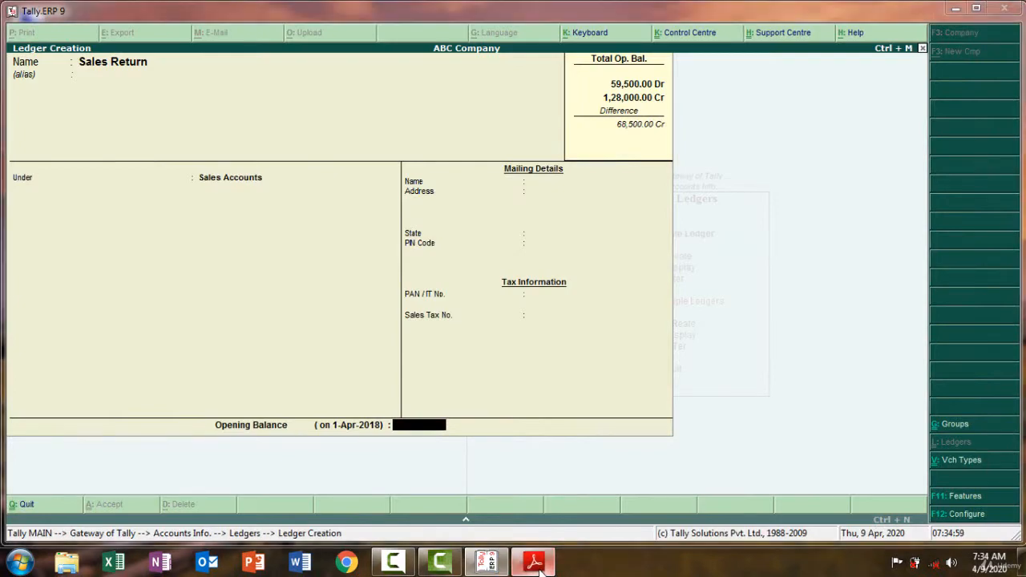
{"action": "left_click", "coordinate": [539, 566]}
{"action": "left_click", "coordinate": [539, 566]}
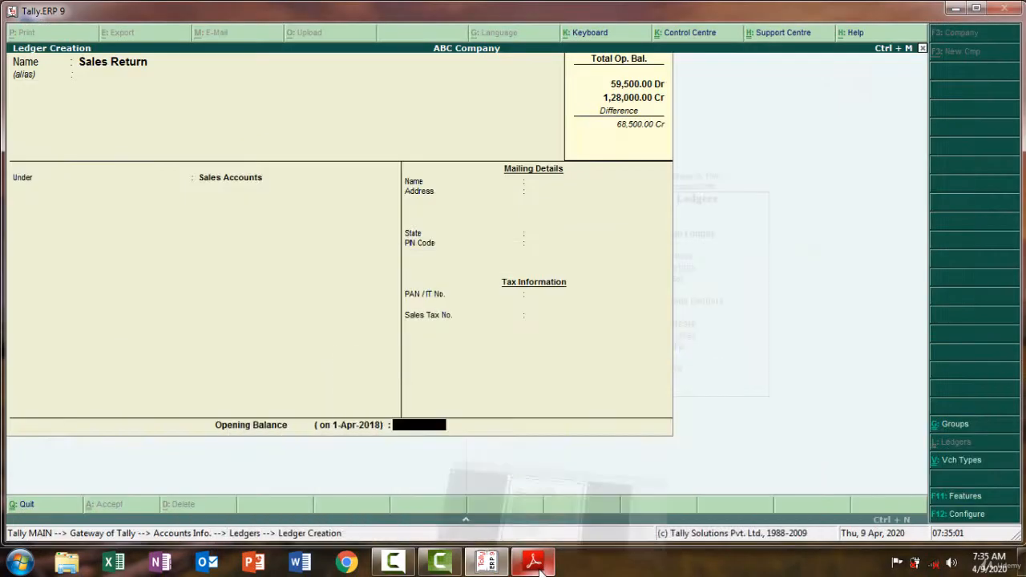
{"action": "type", "text": "1500"}
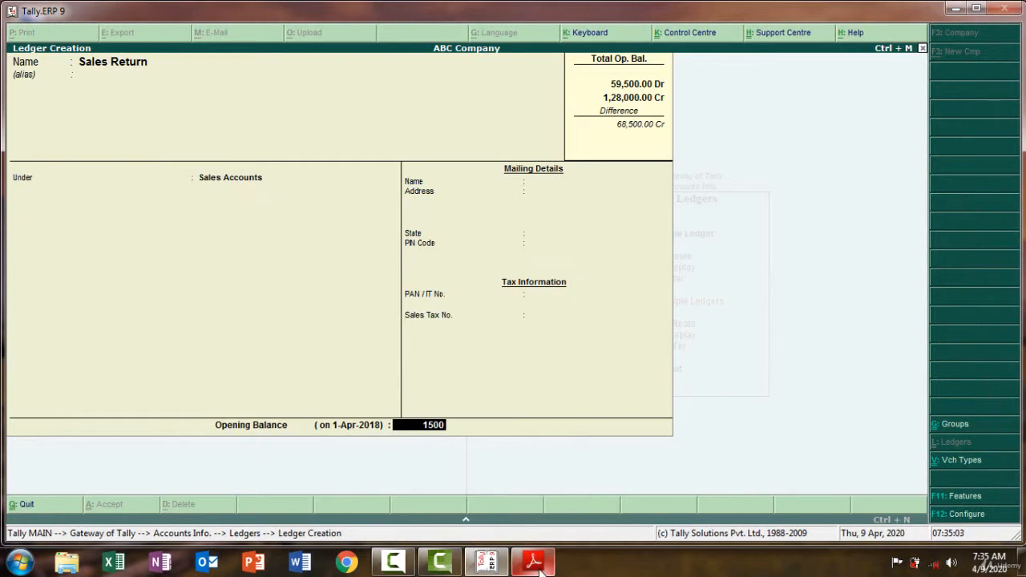
{"action": "key", "text": "Return"}
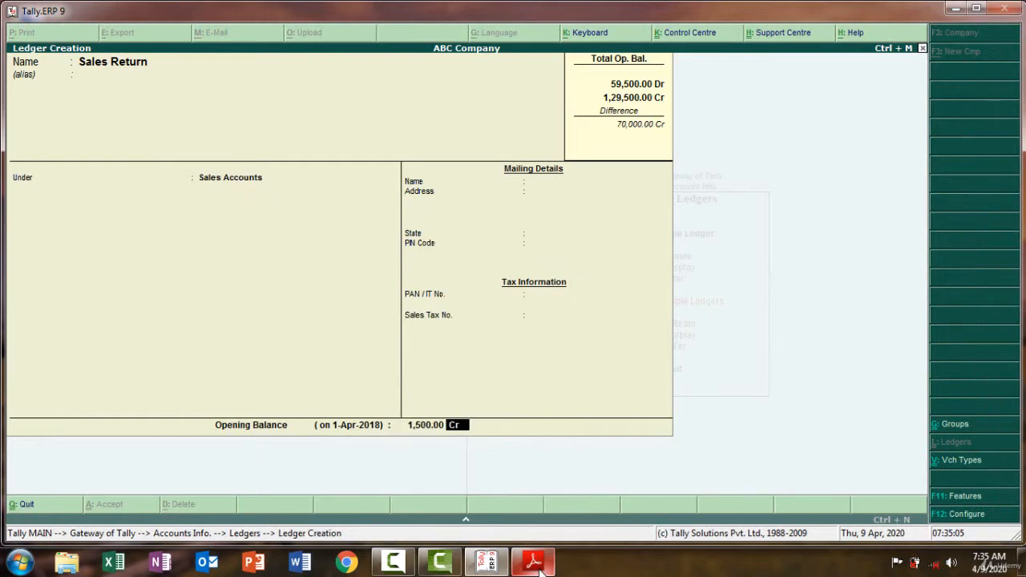
{"action": "type", "text": "dr"}
{"action": "key", "text": "Return"}
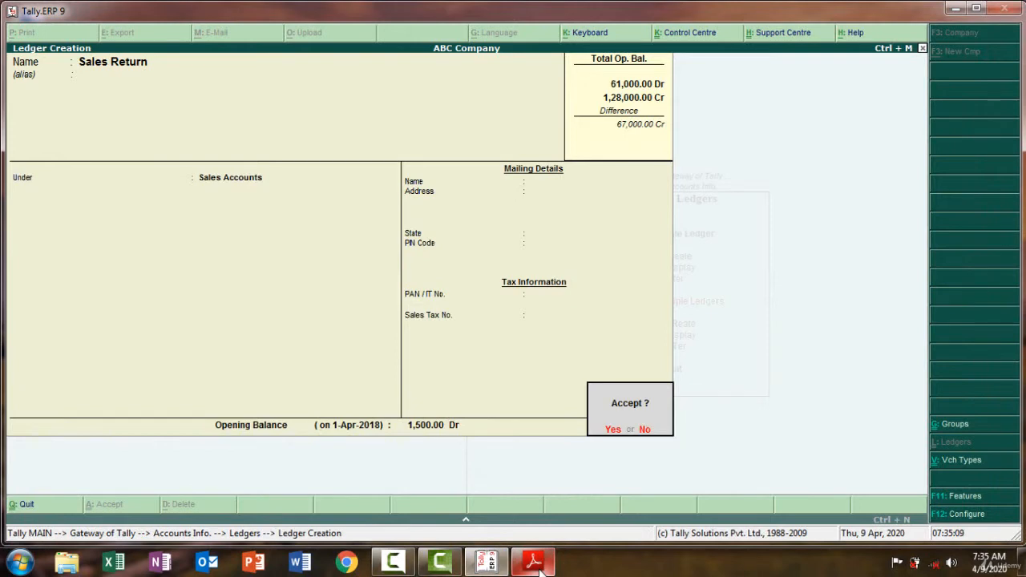
{"action": "key", "text": "Return"}
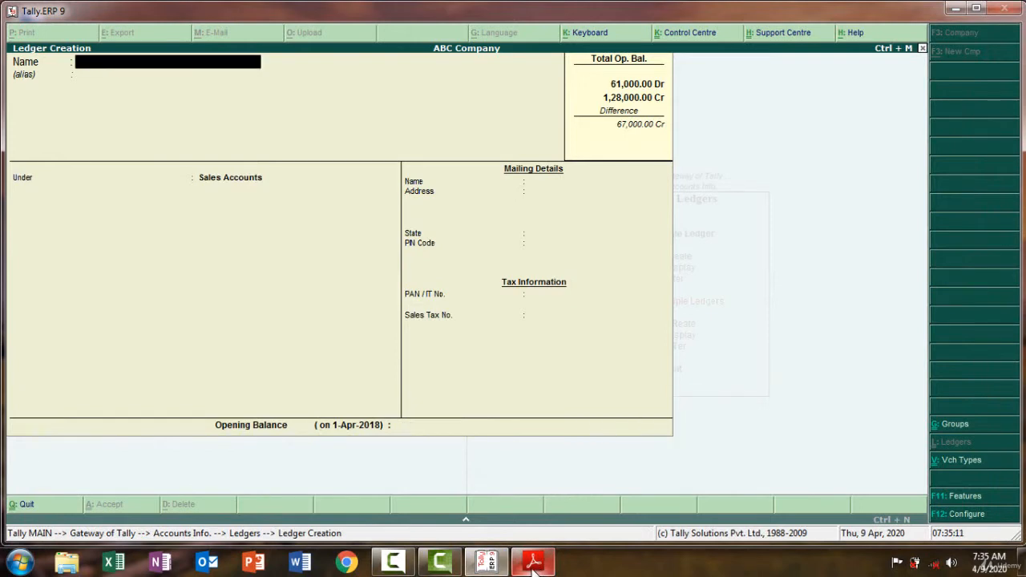
Step: Copy the account name Rent received from the trial balance PDF and use it to name the new ledger Rent Received in Tally
{"action": "left_click", "coordinate": [534, 563]}
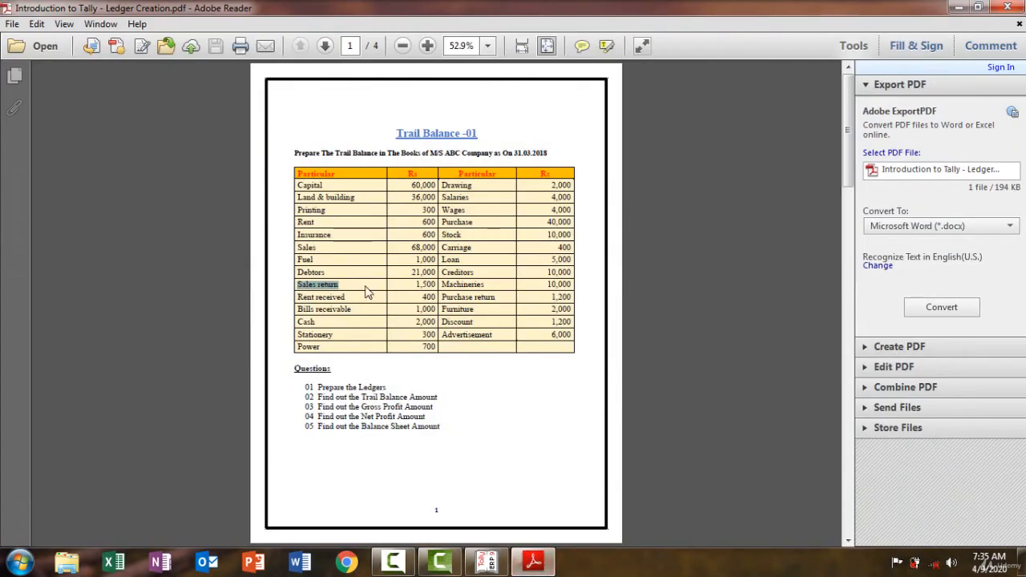
{"action": "left_click_drag", "start_coordinate": [358, 293], "coordinate": [298, 297]}
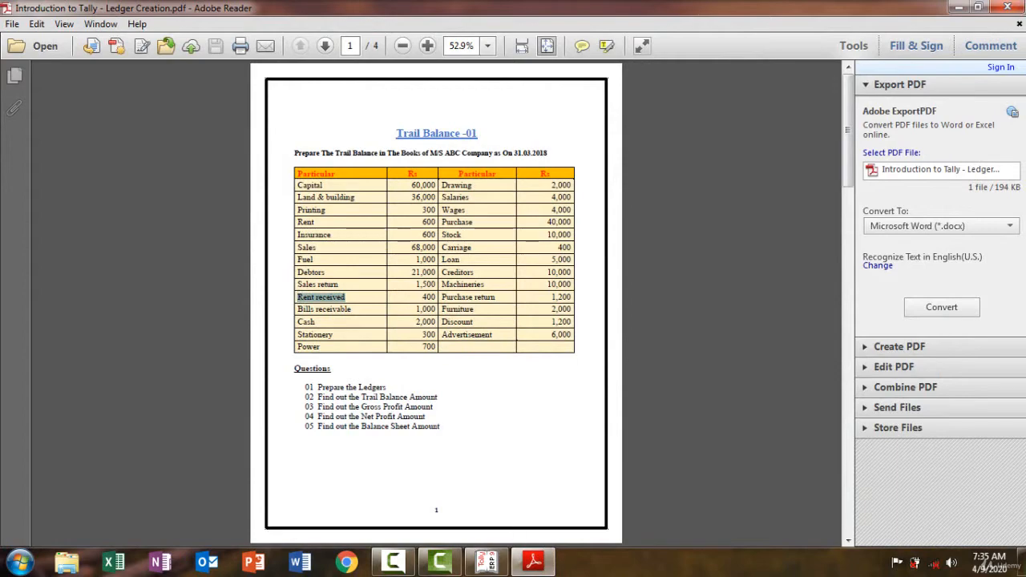
{"action": "left_click", "coordinate": [533, 564]}
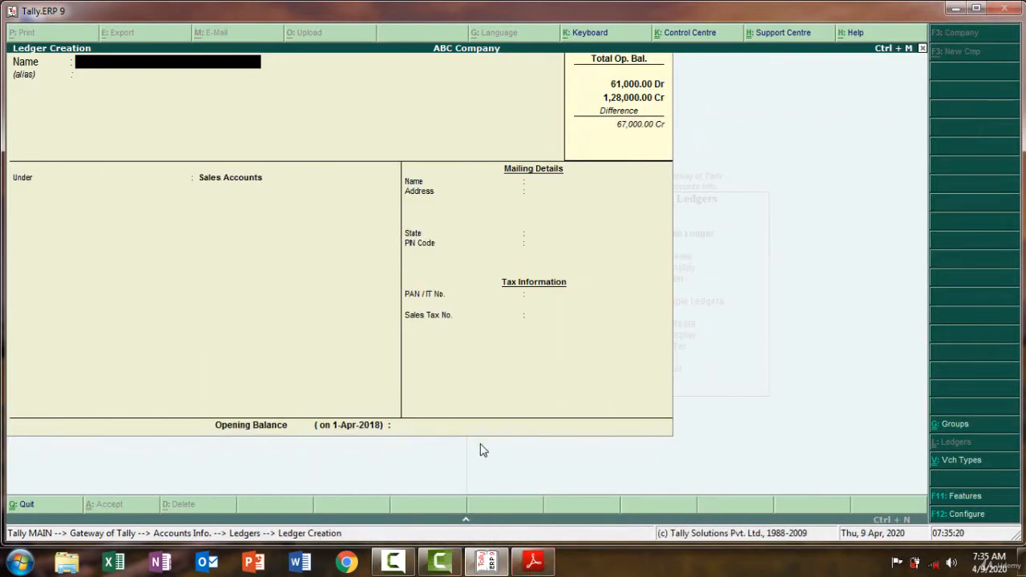
{"action": "key", "text": "ctrl+alt+v"}
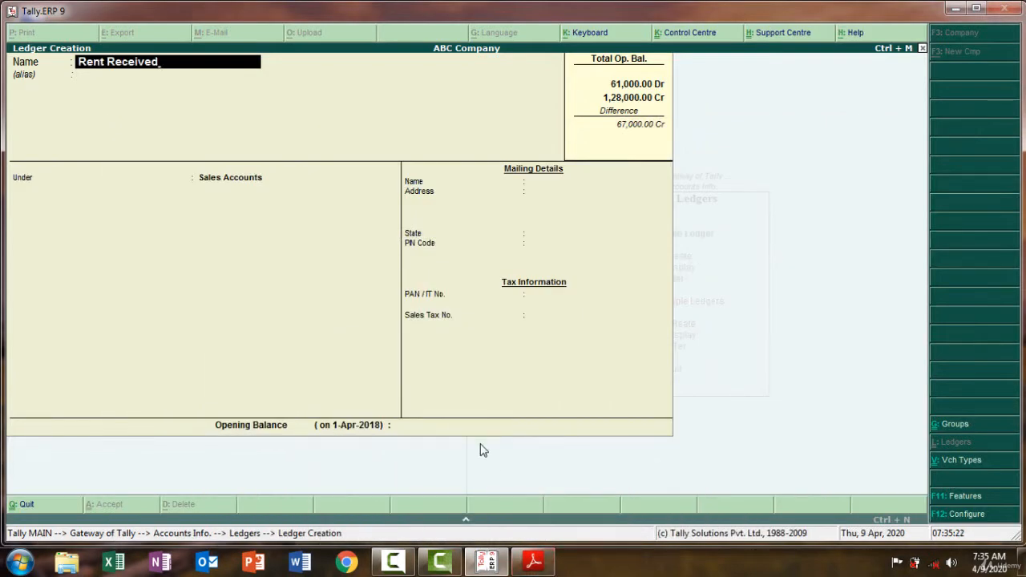
Step: Leave the alias empty and place the Rent Received ledger under the Indirect Incomes group
{"action": "key", "text": "Return"}
{"action": "key", "text": "Return"}
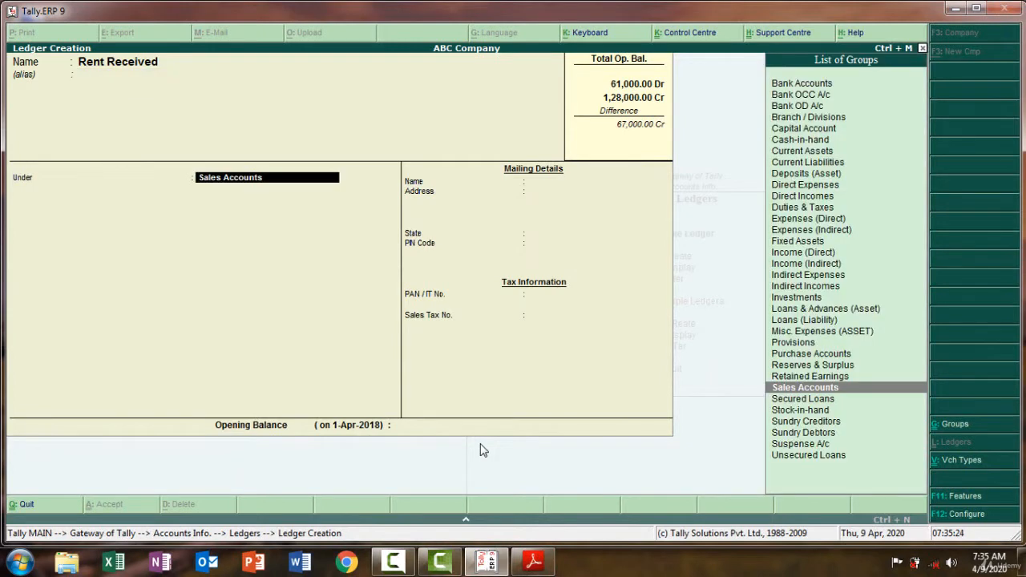
{"action": "type", "text": "In"}
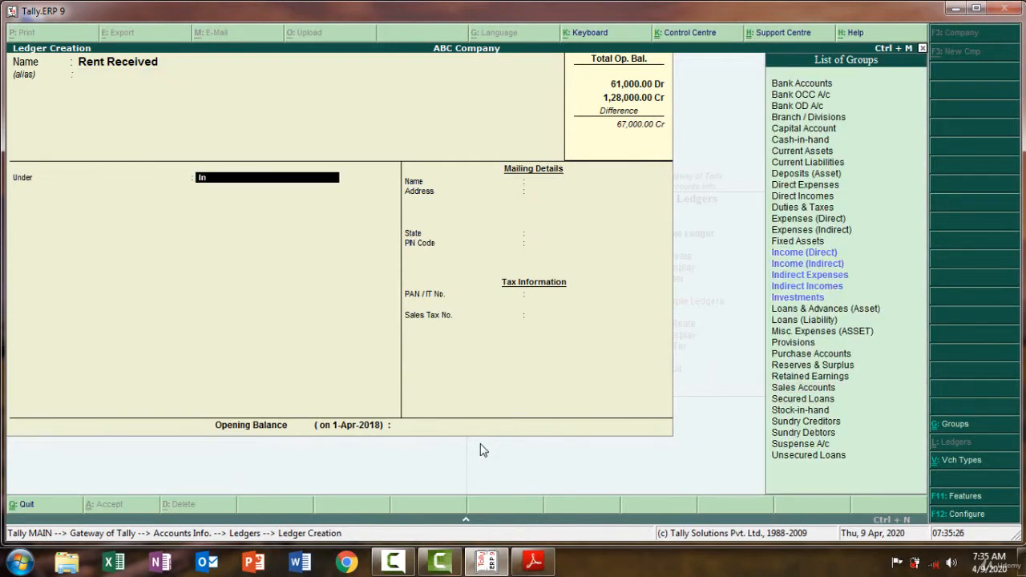
{"action": "left_click", "coordinate": [789, 289]}
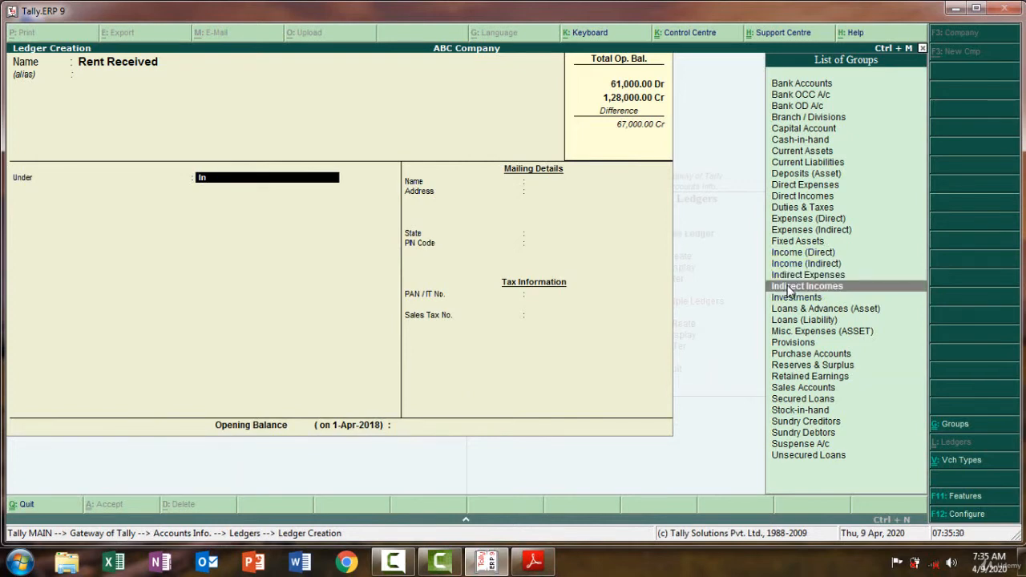
{"action": "left_click", "coordinate": [789, 290]}
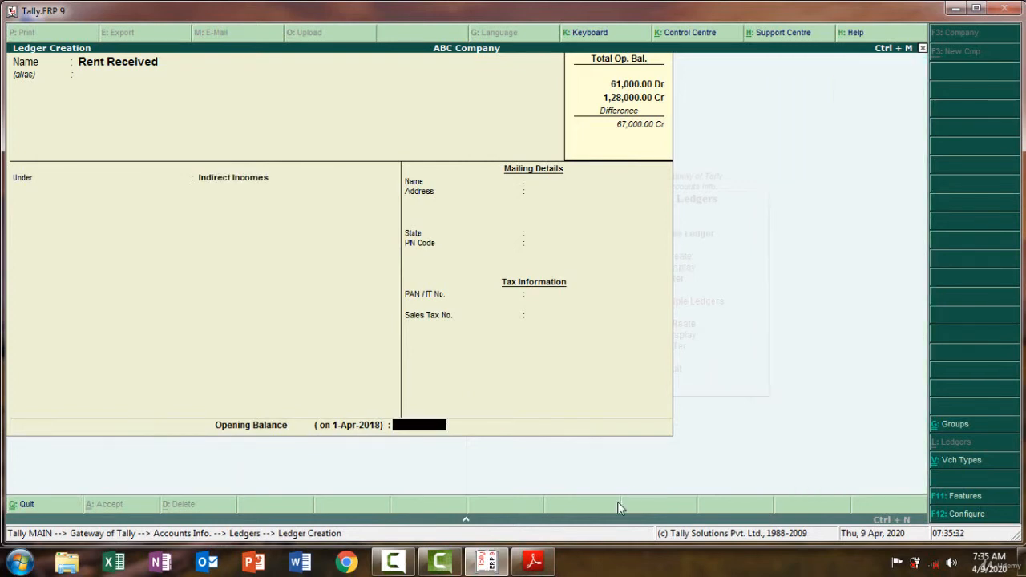
Step: Check the Rent received amount in the trial balance PDF, set the ledger's opening balance to 400 Cr, and save it
{"action": "left_click", "coordinate": [546, 566]}
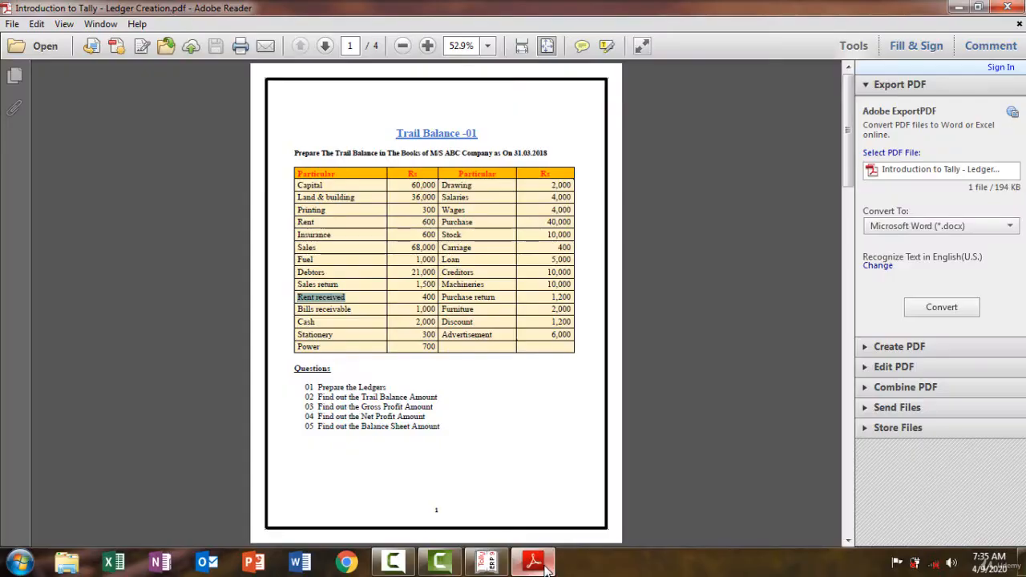
{"action": "left_click", "coordinate": [545, 566]}
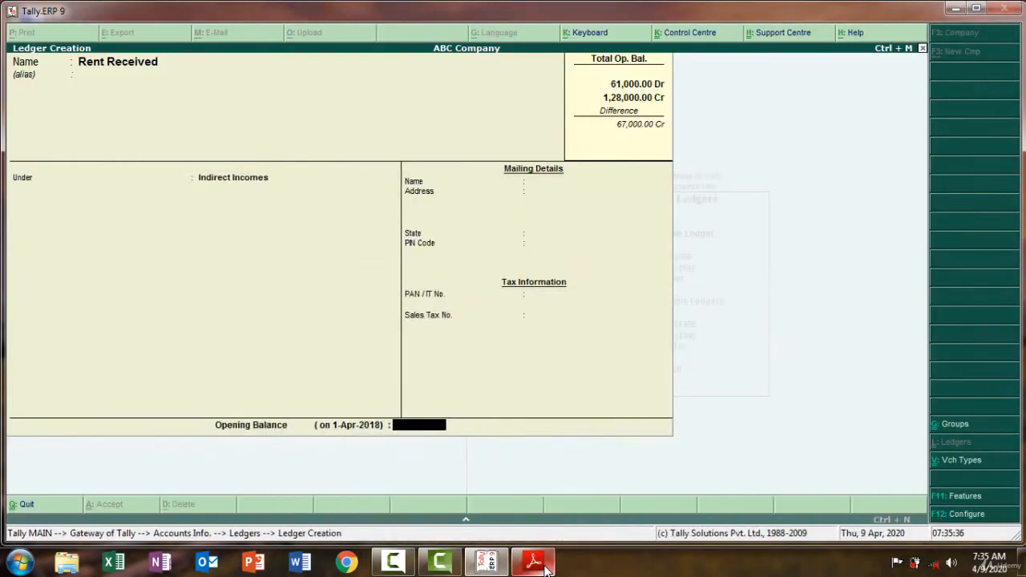
{"action": "type", "text": "4000"}
{"action": "key", "text": "BackSpace"}
{"action": "left_click", "coordinate": [544, 566]}
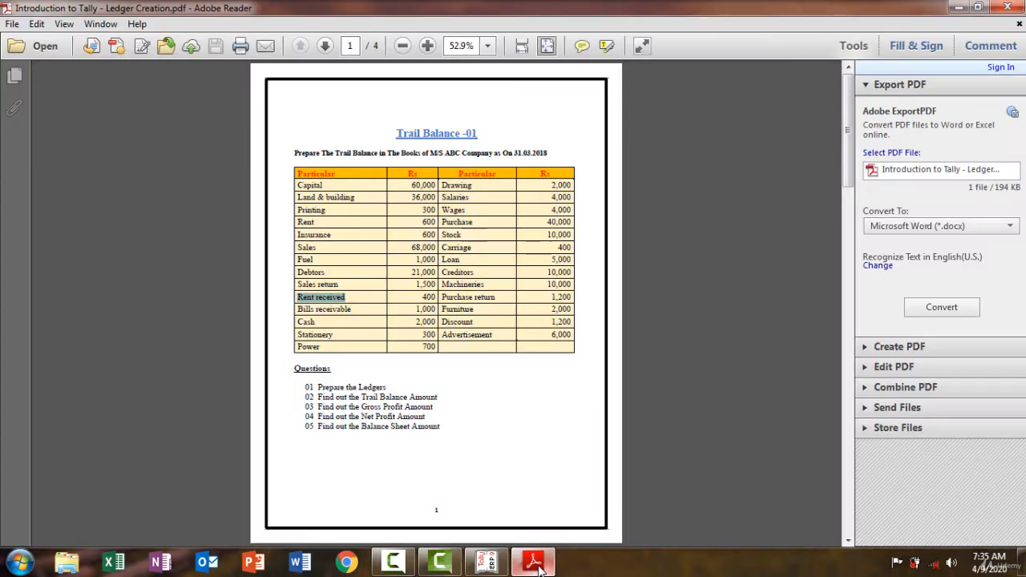
{"action": "left_click", "coordinate": [538, 566]}
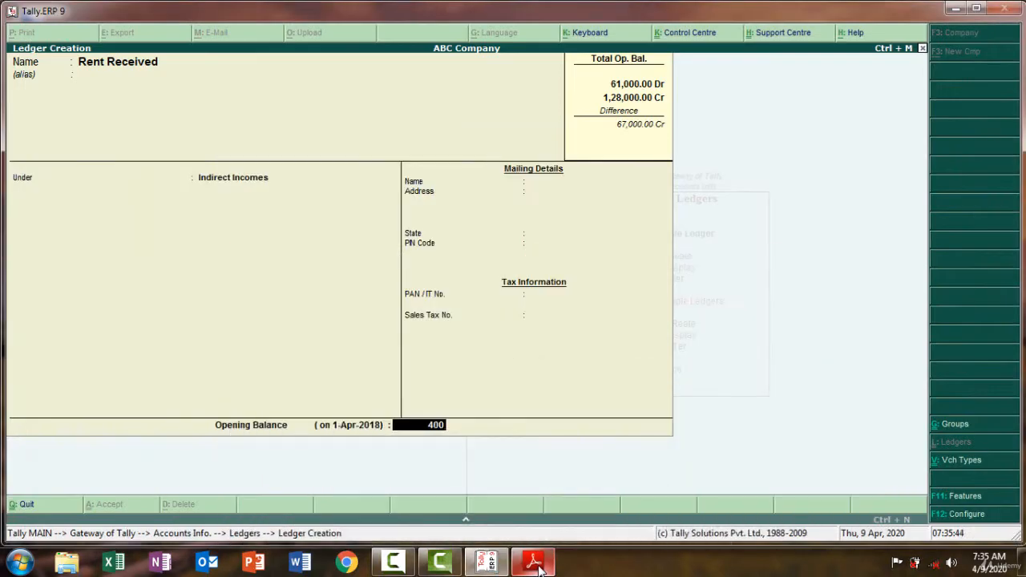
{"action": "key", "text": "Return"}
{"action": "key", "text": "Return"}
{"action": "key", "text": "Return"}
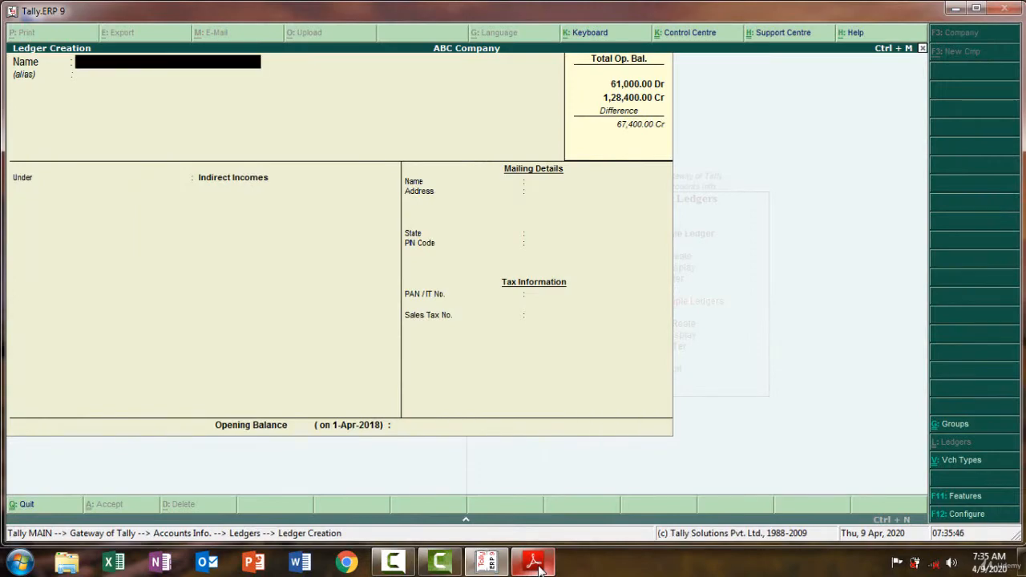
Step: Copy the account name Bills receivable from the trial balance PDF and use it to name the new ledger Bills Receivable in Tally
{"action": "left_click", "coordinate": [539, 566]}
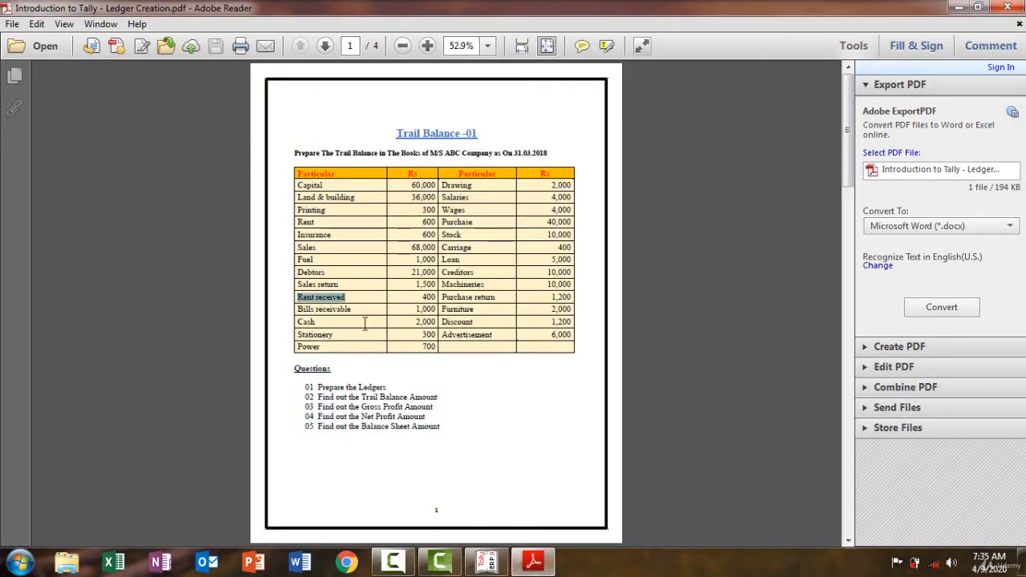
{"action": "left_click_drag", "start_coordinate": [353, 309], "coordinate": [299, 309]}
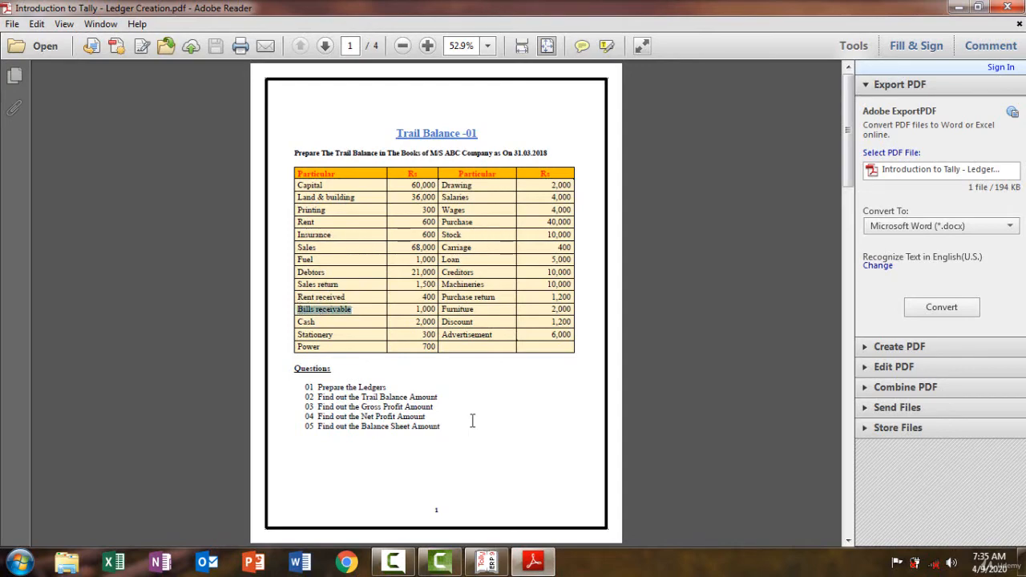
{"action": "left_click", "coordinate": [535, 561]}
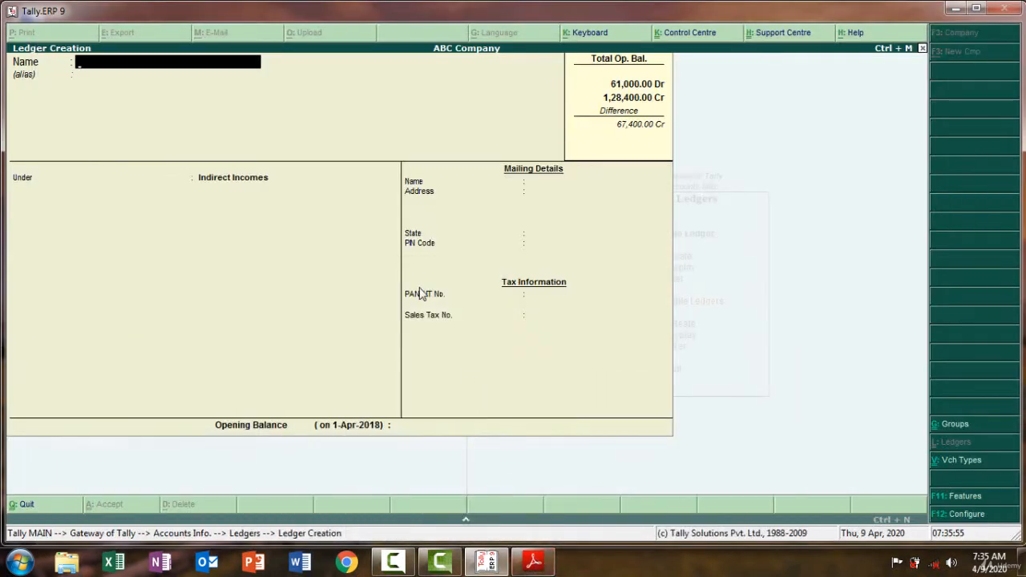
{"action": "key", "text": "ctrl+alt+v"}
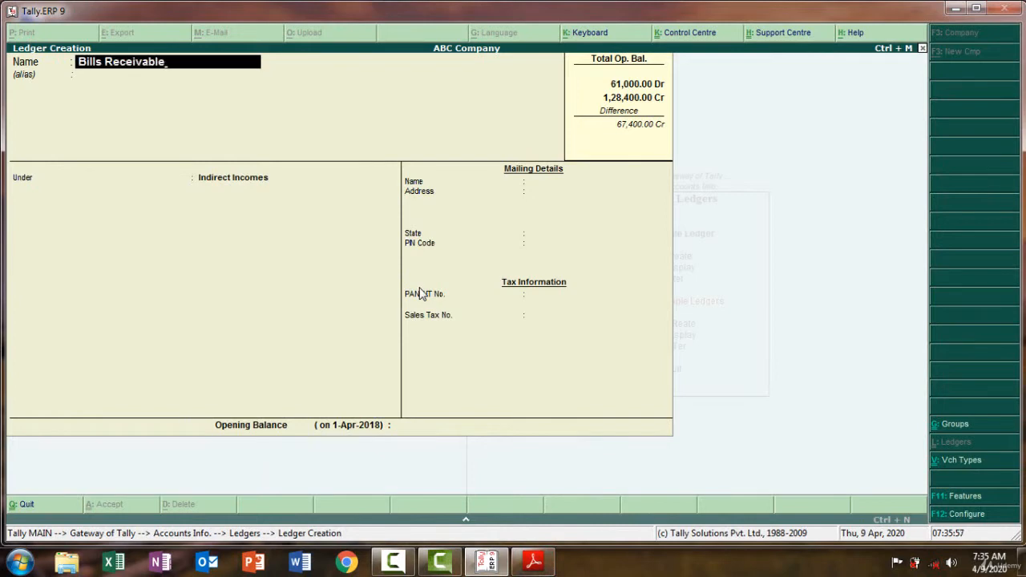
Step: Leave the alias empty and place the Bills Receivable ledger under the Current Assets group
{"action": "key", "text": "Return"}
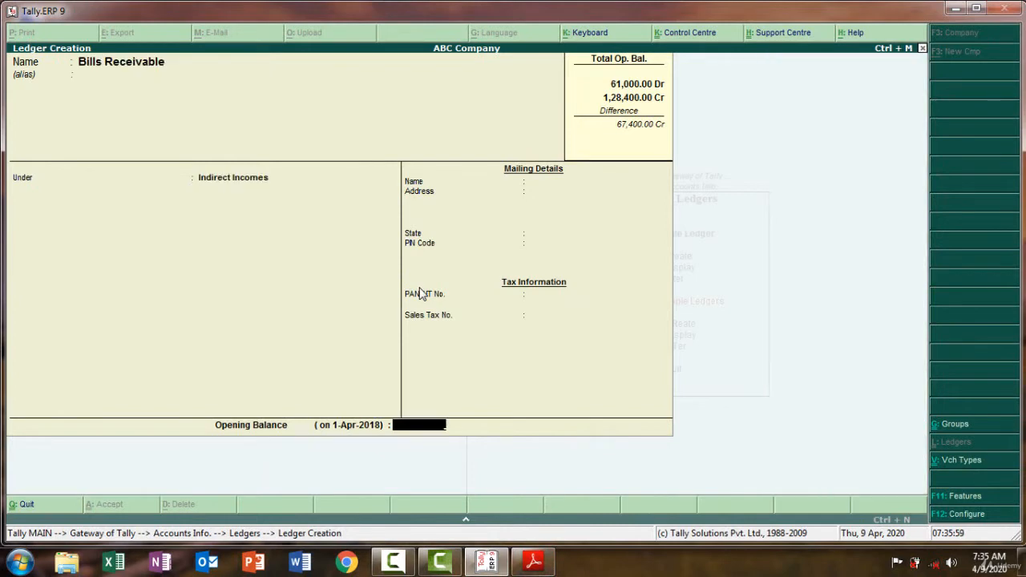
{"action": "key", "text": "BackSpace"}
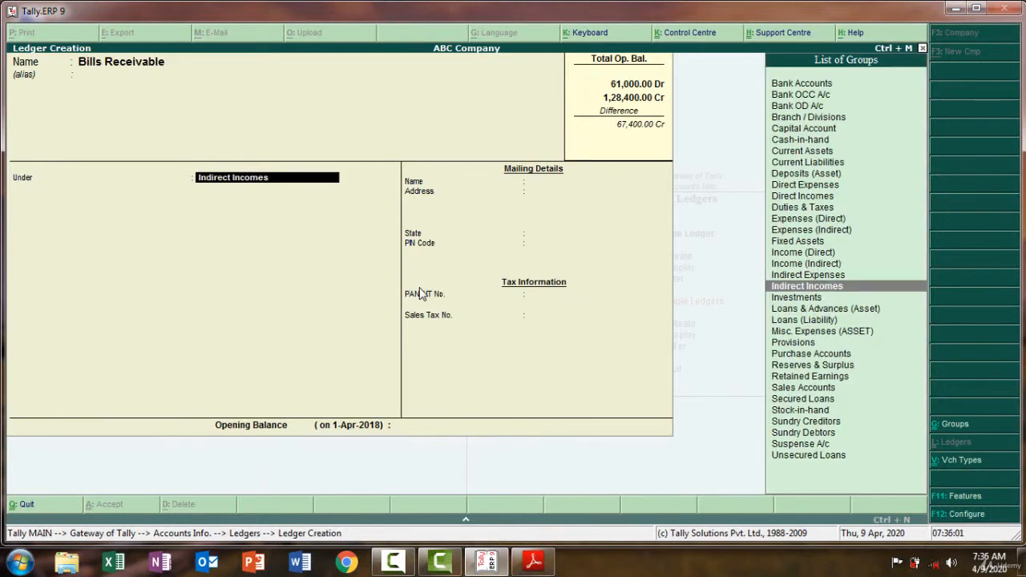
{"action": "type", "text": "Cu"}
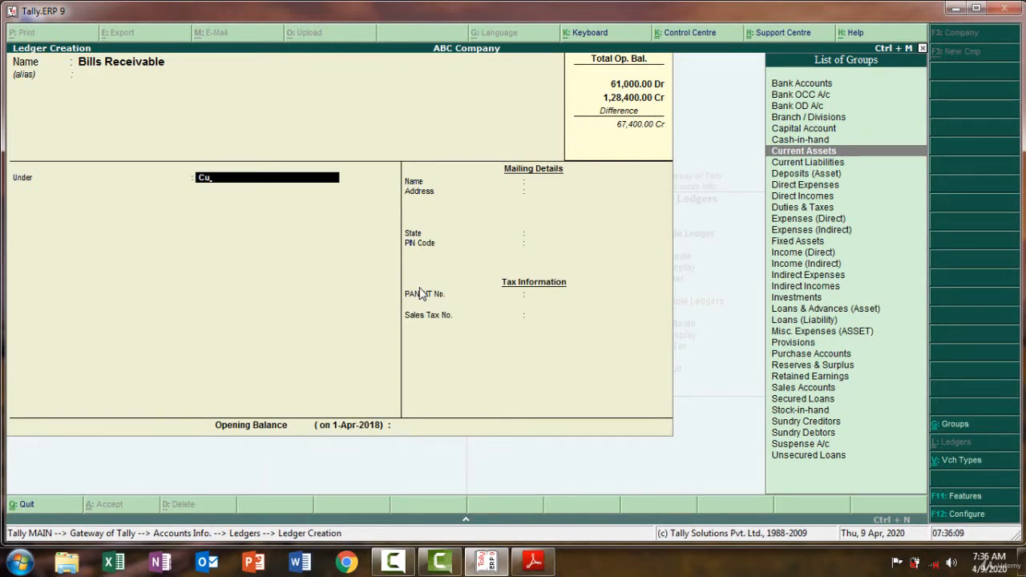
{"action": "key", "text": "Return"}
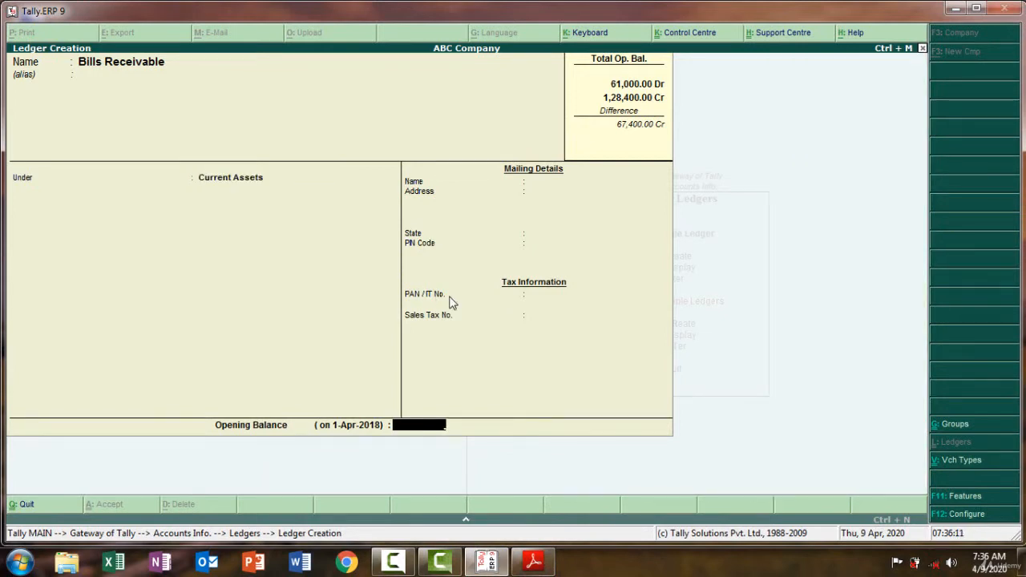
Step: Check the Bills receivable amount in the trial balance PDF, set the ledger's opening balance to 1,000 Dr, and save it
{"action": "left_click", "coordinate": [537, 566]}
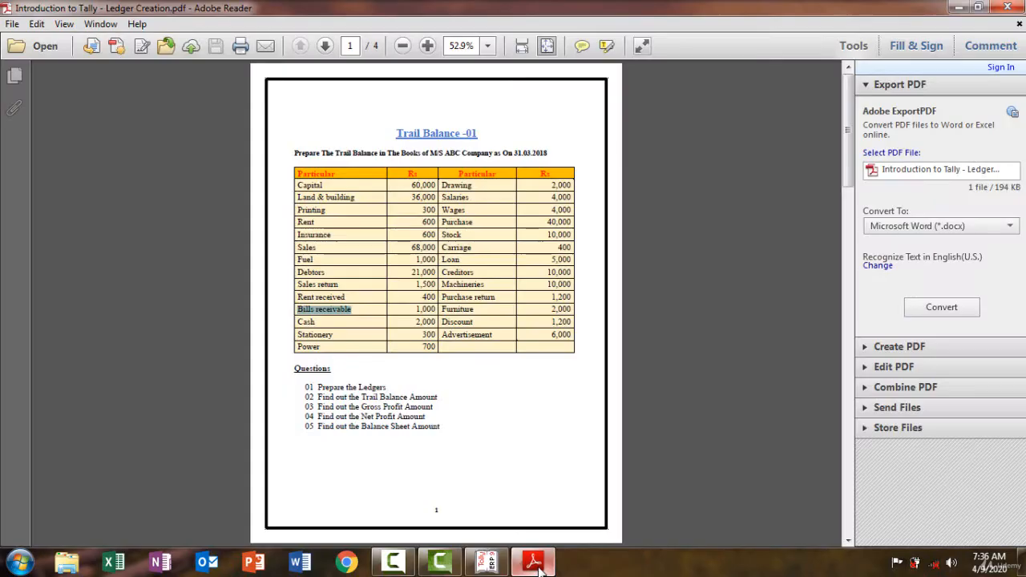
{"action": "left_click", "coordinate": [537, 566]}
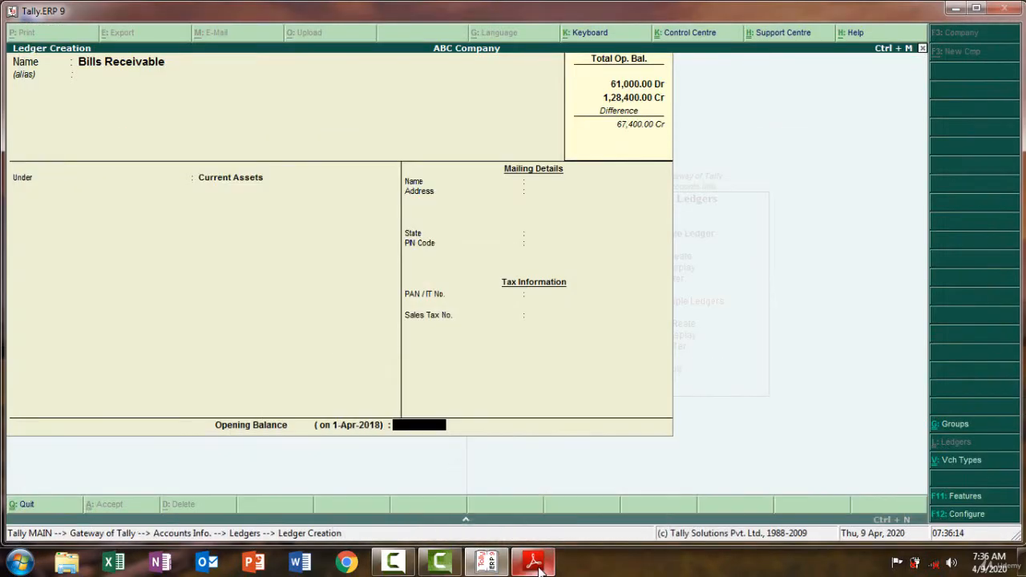
{"action": "type", "text": "000"}
{"action": "key", "text": "Return"}
{"action": "key", "text": "Return"}
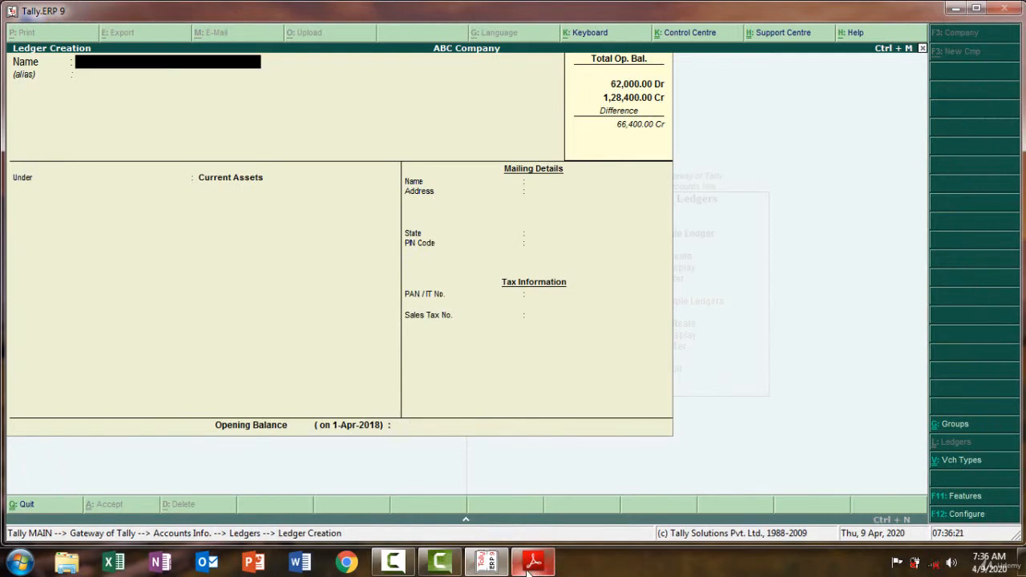
Step: Check the next account in the trial balance PDF, then go back through Tally's existing ledgers to open the predefined Cash ledger for alteration
{"action": "left_click", "coordinate": [536, 564]}
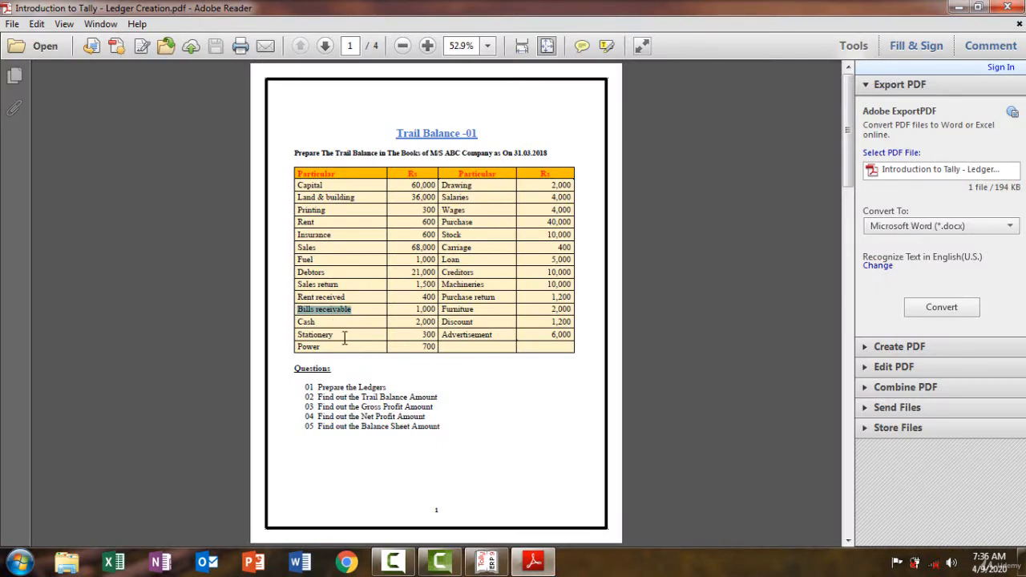
{"action": "left_click", "coordinate": [533, 564]}
{"action": "key", "text": "Page_Up"}
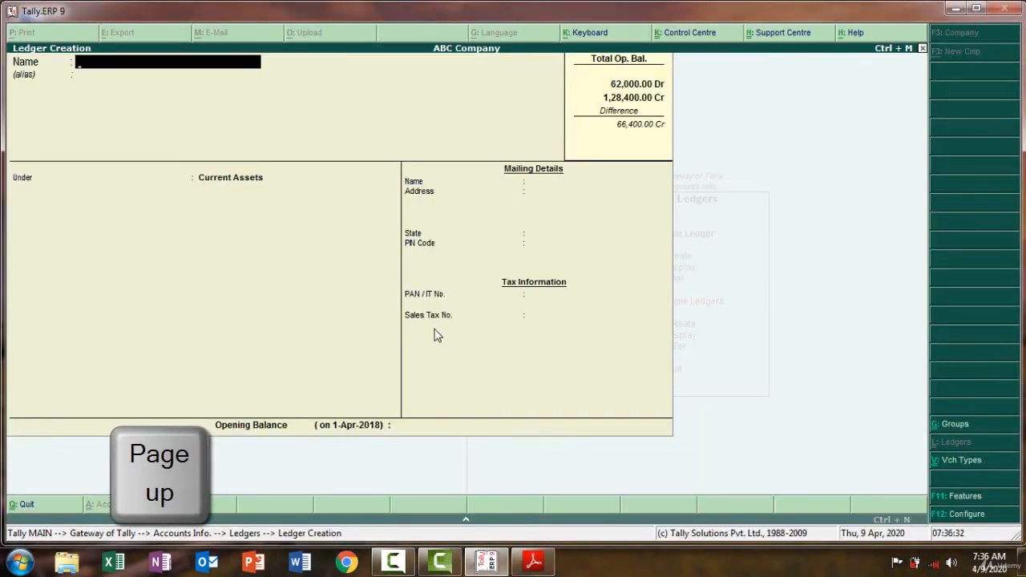
{"action": "key", "text": "Page_Up"}
{"action": "key", "text": "Page_Up"}
{"action": "key", "text": "Page_Up"}
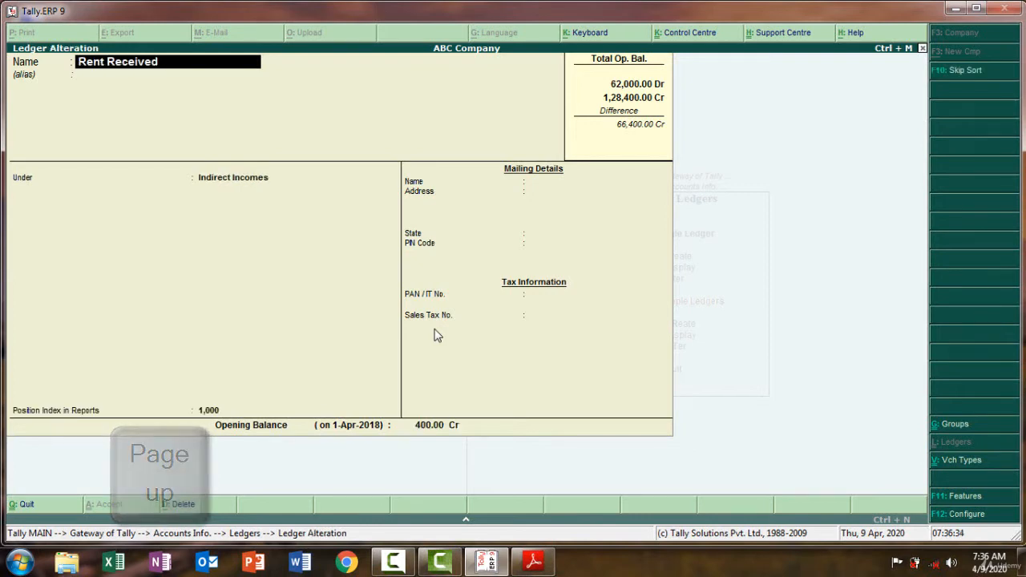
{"action": "key", "text": "Page_Up"}
{"action": "key", "text": "Page_Up"}
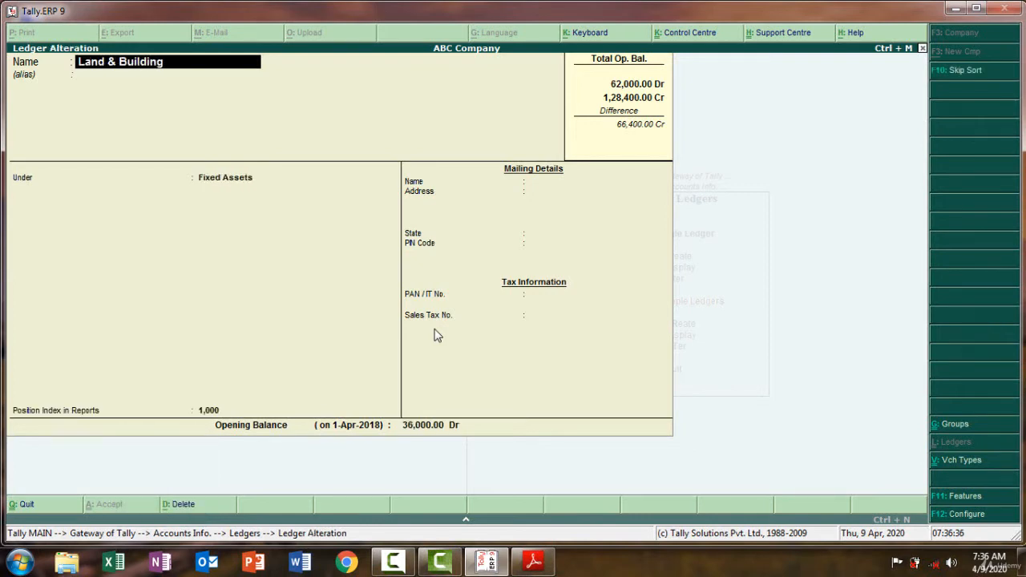
{"action": "key", "text": "Page_Up"}
{"action": "key", "text": "Page_Up"}
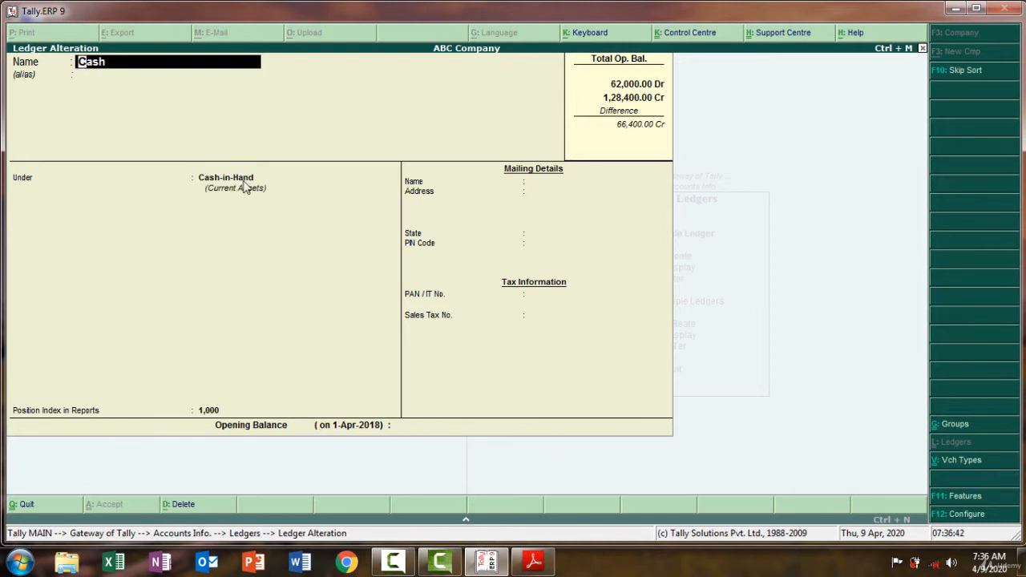
Step: Check the Cash amount in the trial balance PDF, set the Cash ledger's opening balance to 2,000 Dr, and save it
{"action": "key", "text": "Return"}
{"action": "key", "text": "Return"}
{"action": "key", "text": "Return"}
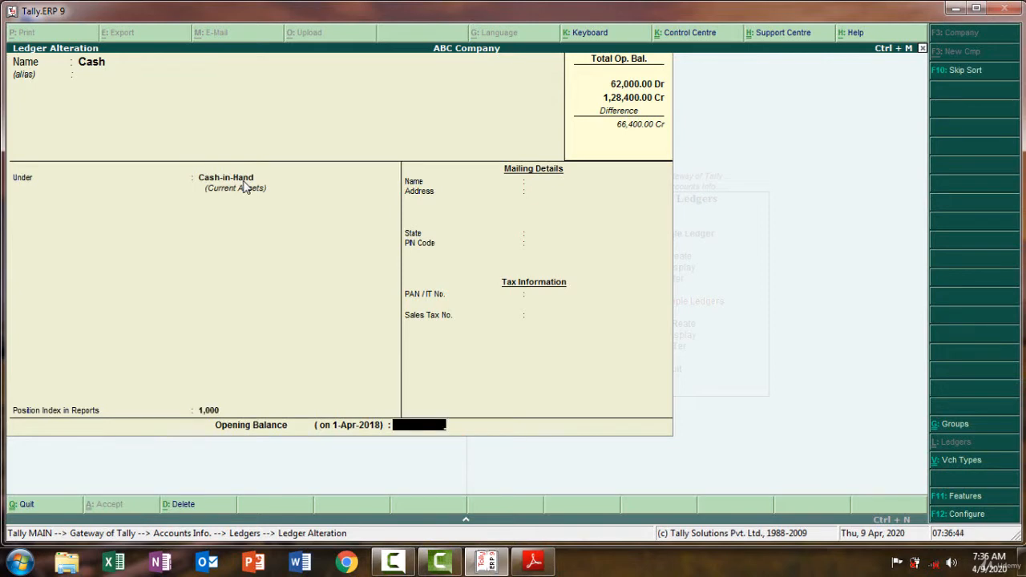
{"action": "left_click", "coordinate": [536, 564]}
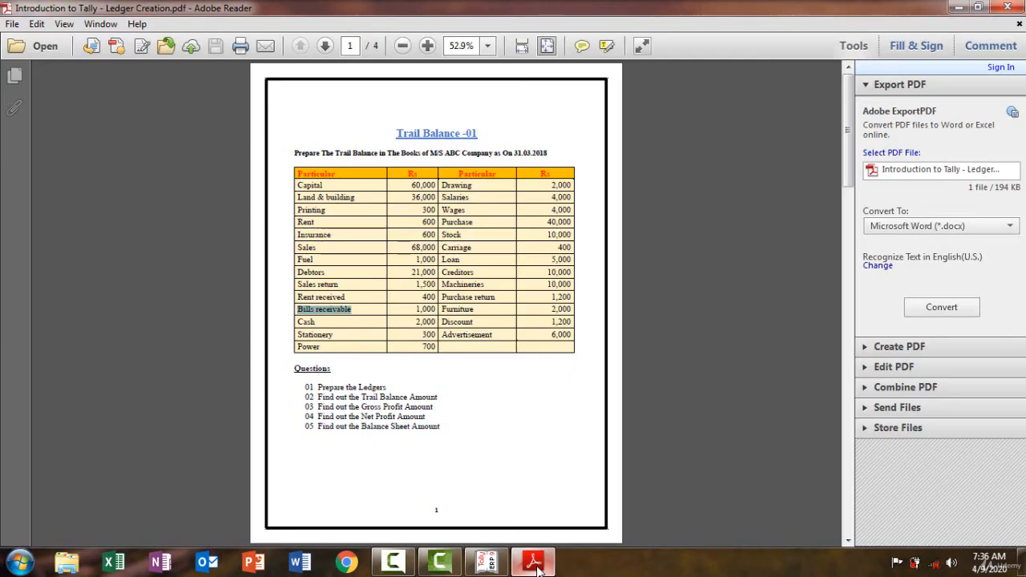
{"action": "left_click", "coordinate": [536, 564]}
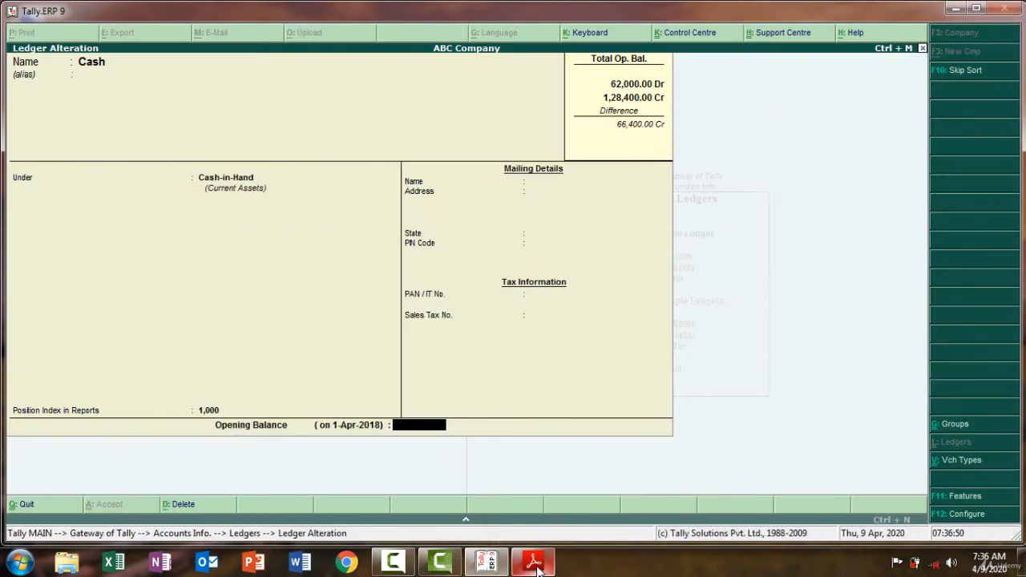
{"action": "type", "text": "2000"}
{"action": "key", "text": "Return"}
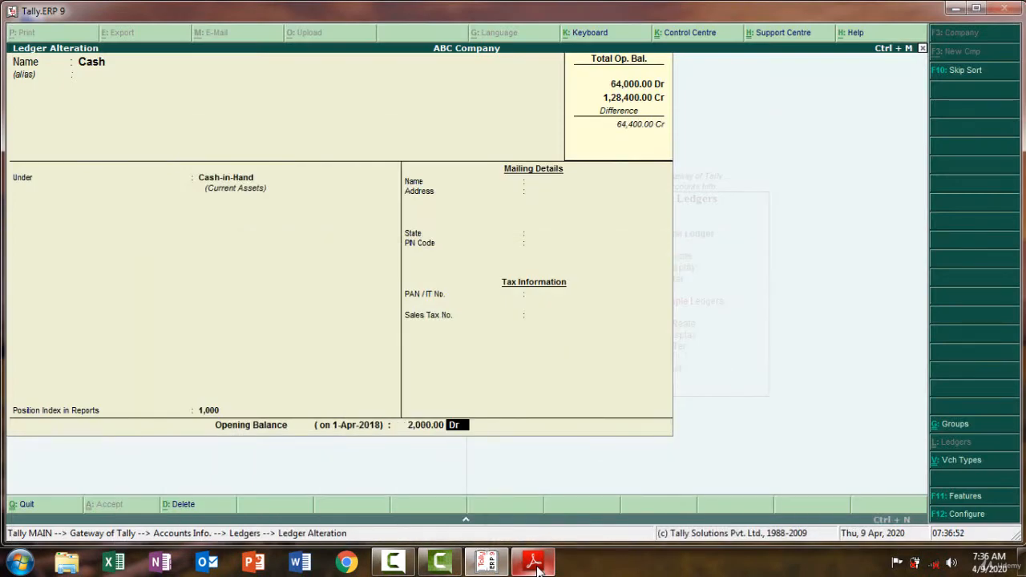
{"action": "key", "text": "Return"}
{"action": "key", "text": "Return"}
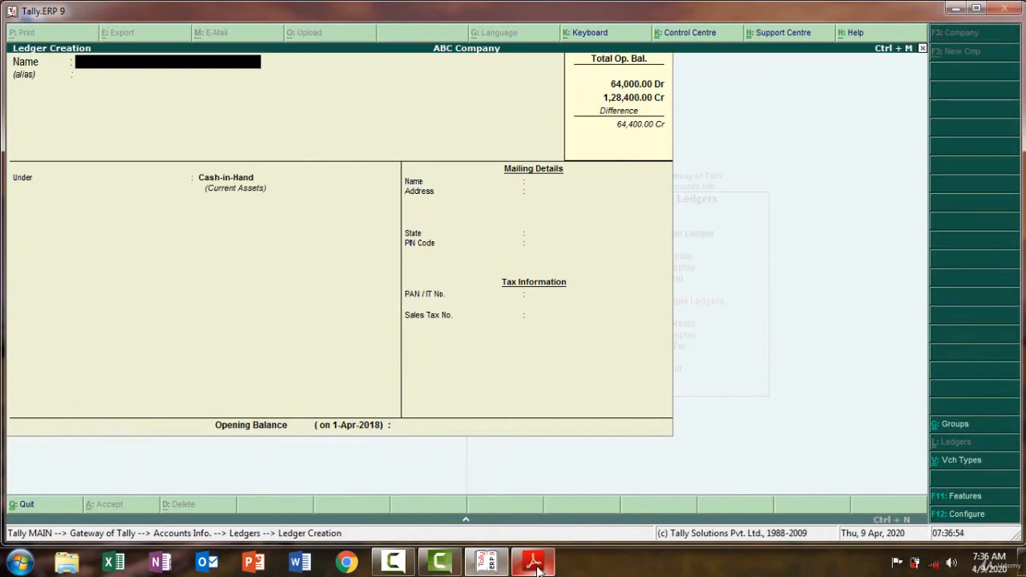
Step: Copy the account name Stationery from the trial balance PDF and paste it as the new ledger's name in Tally
{"action": "left_click", "coordinate": [536, 564]}
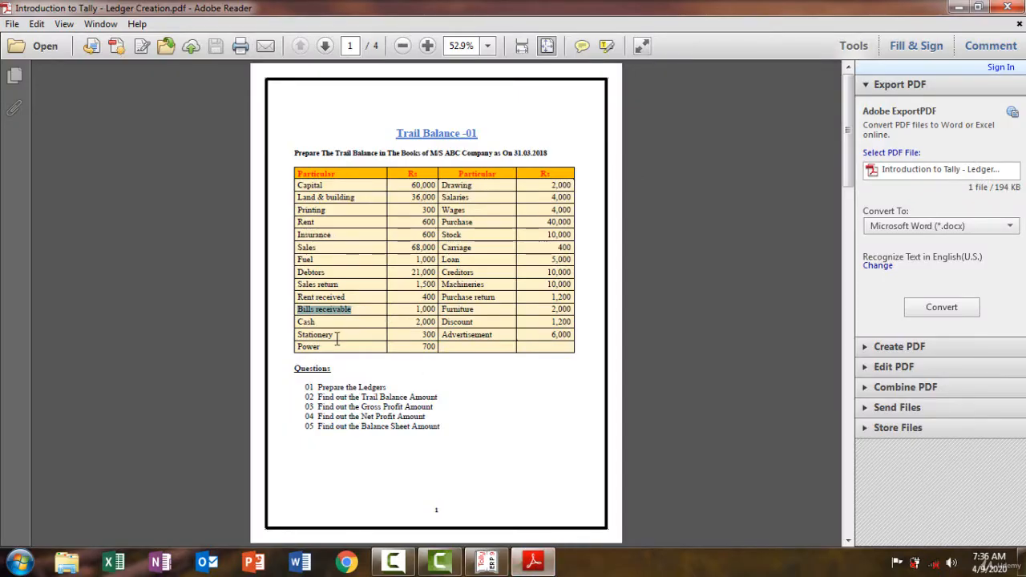
{"action": "left_click_drag", "start_coordinate": [338, 338], "coordinate": [303, 338]}
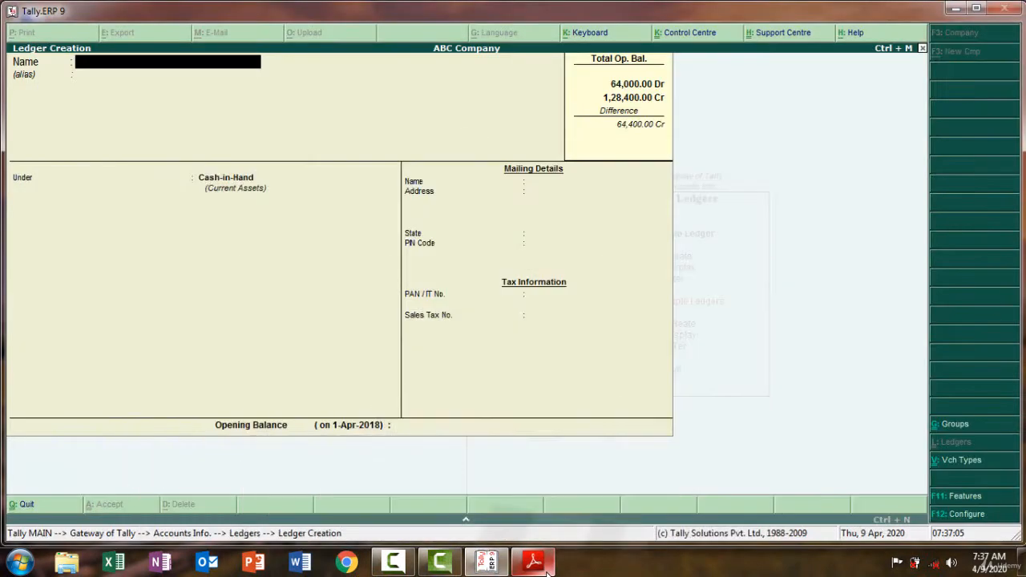
{"action": "left_click", "coordinate": [537, 566]}
{"action": "key", "text": "ctrl+alt+v"}
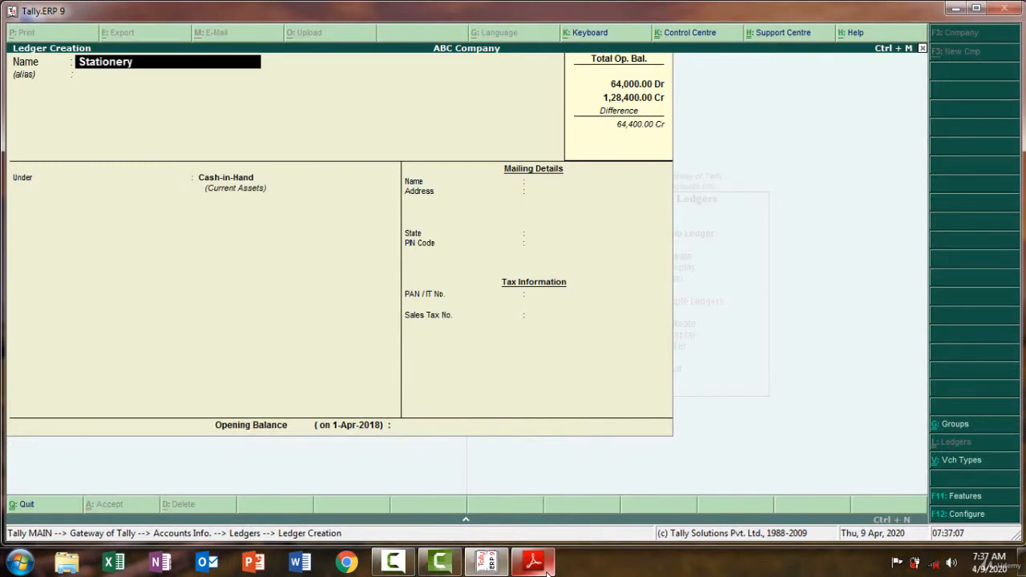
Step: Leave the alias empty and place the Stationery ledger under the Indirect Expenses group
{"action": "key", "text": "Return"}
{"action": "key", "text": "Return"}
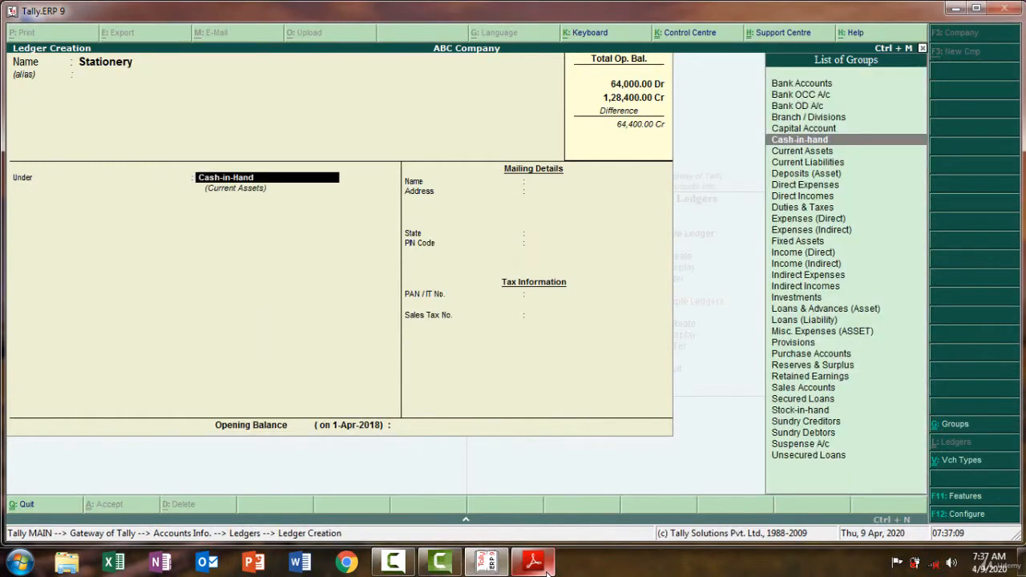
{"action": "type", "text": "In"}
{"action": "key", "text": "Down"}
{"action": "key", "text": "Down"}
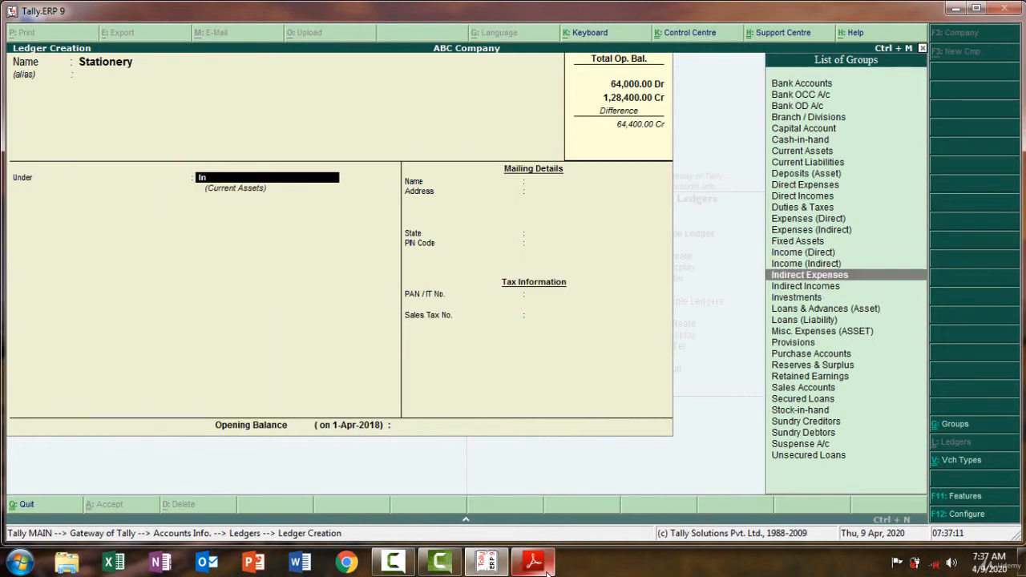
{"action": "key", "text": "Return"}
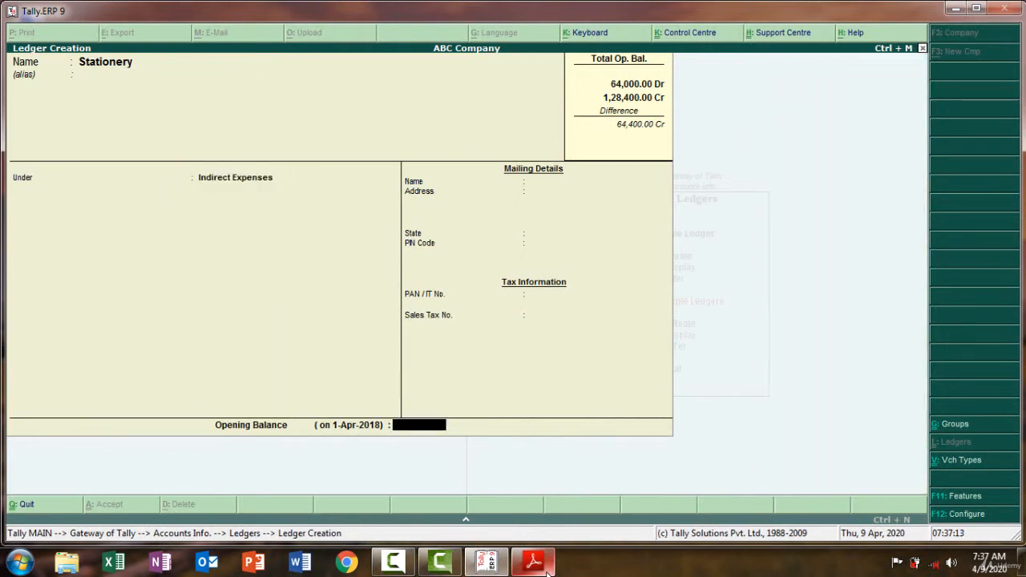
{"action": "key", "text": "Return"}
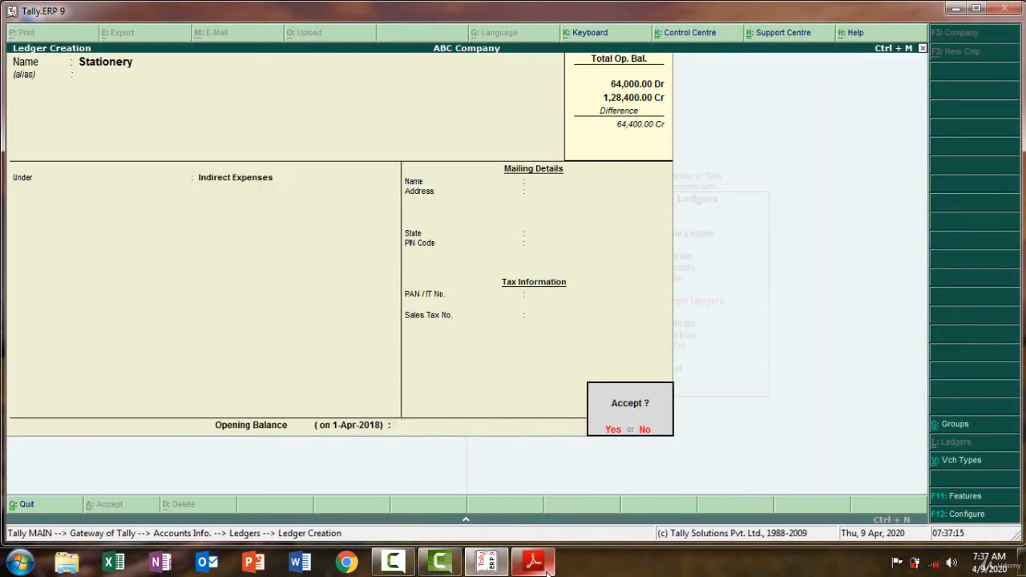
{"action": "key", "text": "n"}
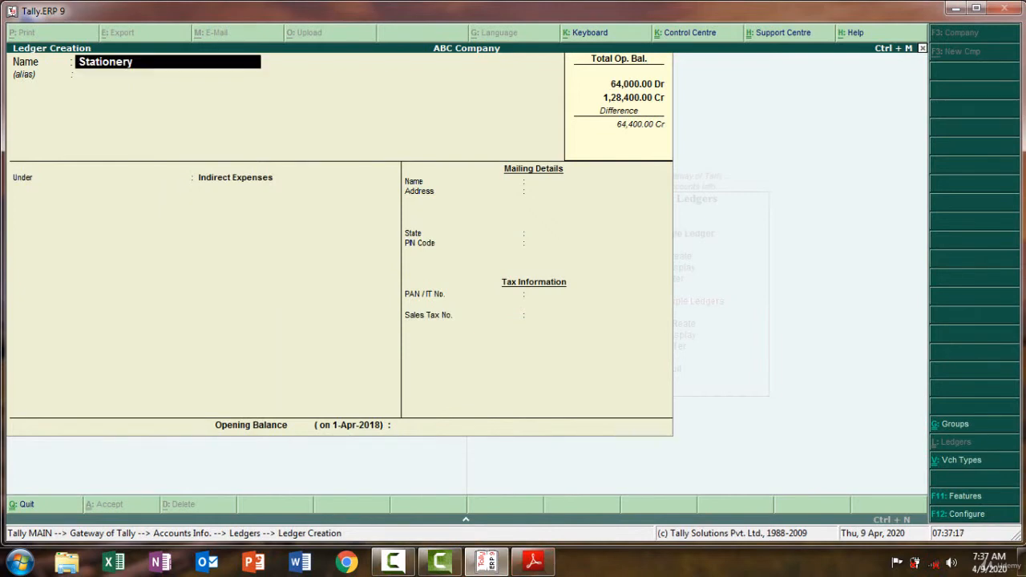
{"action": "key", "text": "Return"}
{"action": "key", "text": "Return"}
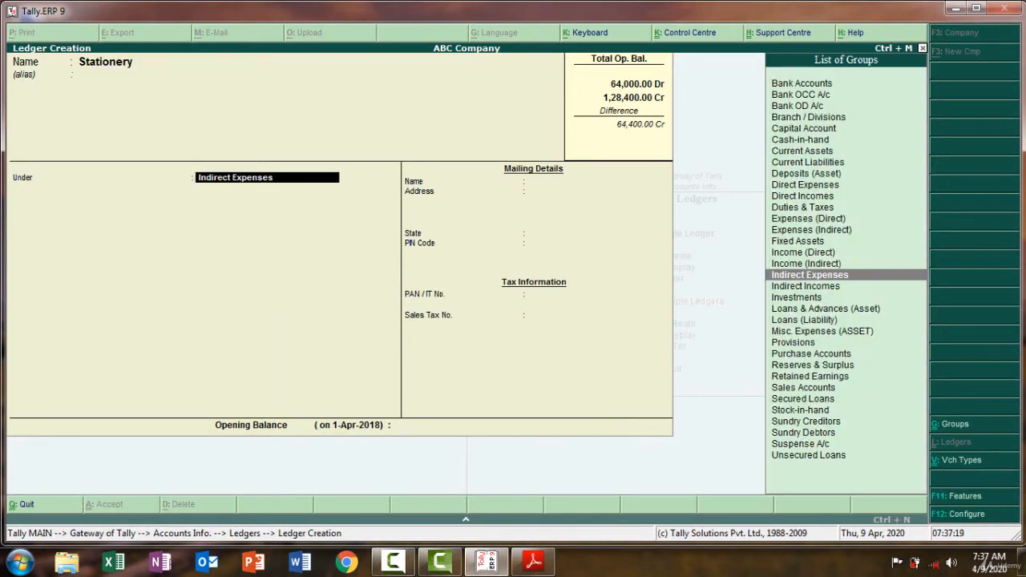
{"action": "key", "text": "Return"}
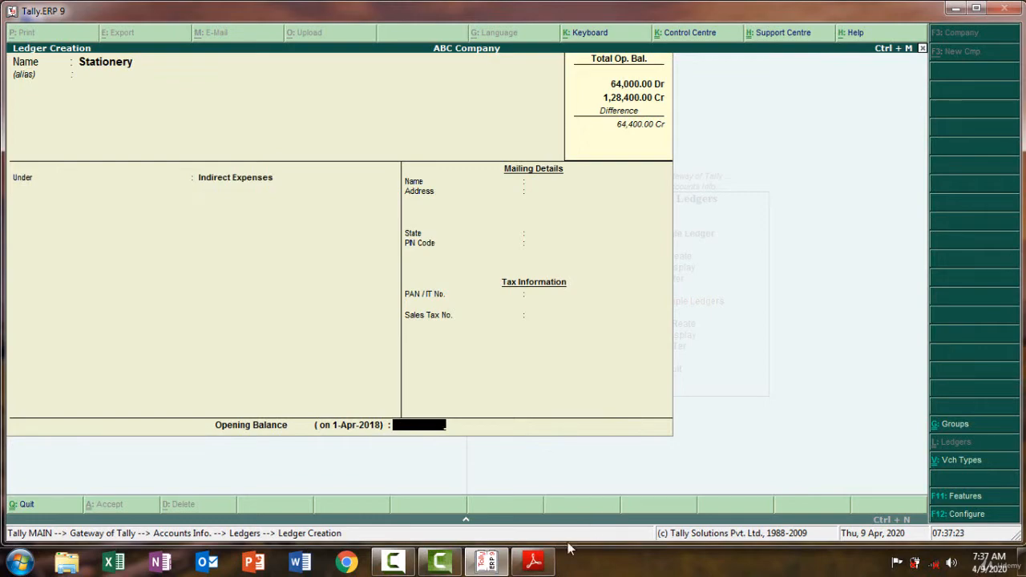
Step: Check the Stationery amount in the trial balance PDF, set the ledger's opening balance to 300 Dr, and save it
{"action": "left_click", "coordinate": [534, 561]}
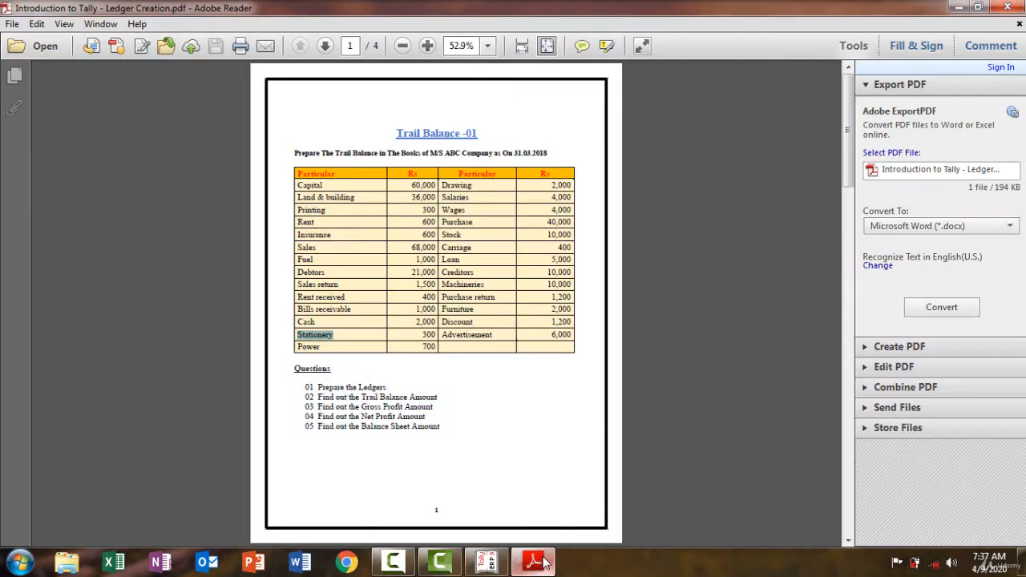
{"action": "left_click", "coordinate": [543, 564]}
{"action": "type", "text": "300"}
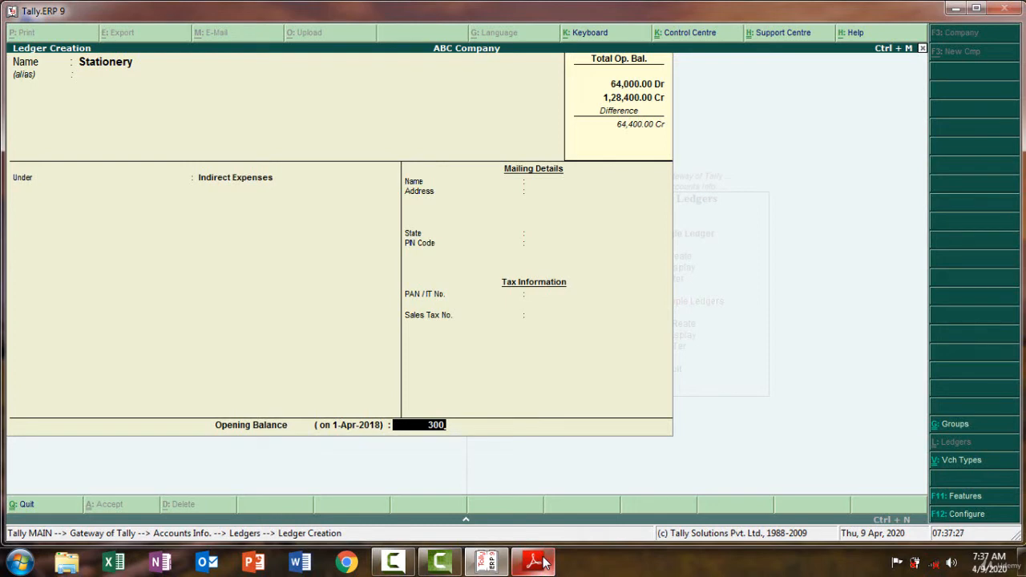
{"action": "key", "text": "Return"}
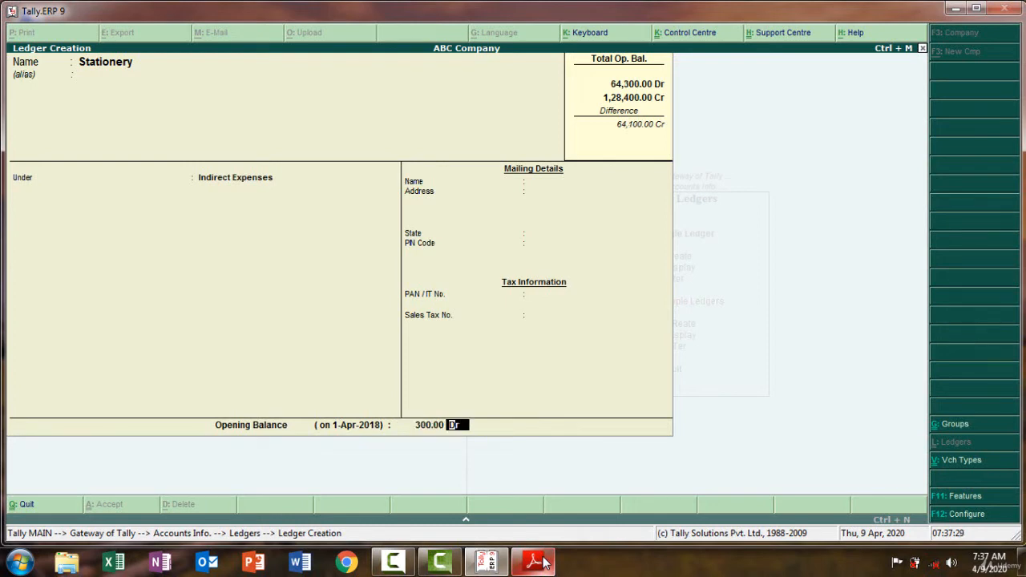
{"action": "key", "text": "Return"}
{"action": "key", "text": "Return"}
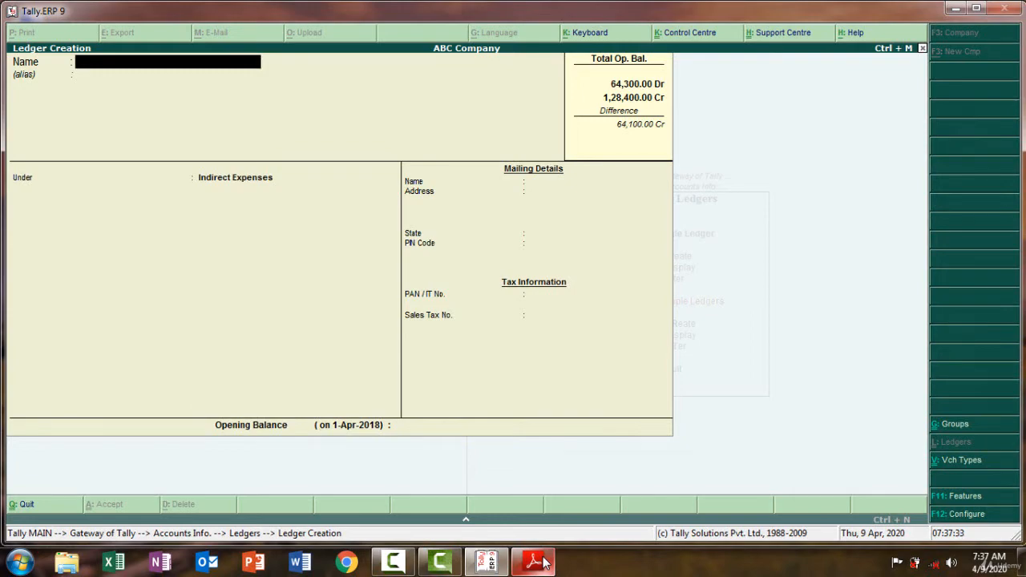
Step: Look up the account after Stationery in the trial balance PDF and name the new Tally ledger Power
{"action": "left_click", "coordinate": [534, 562]}
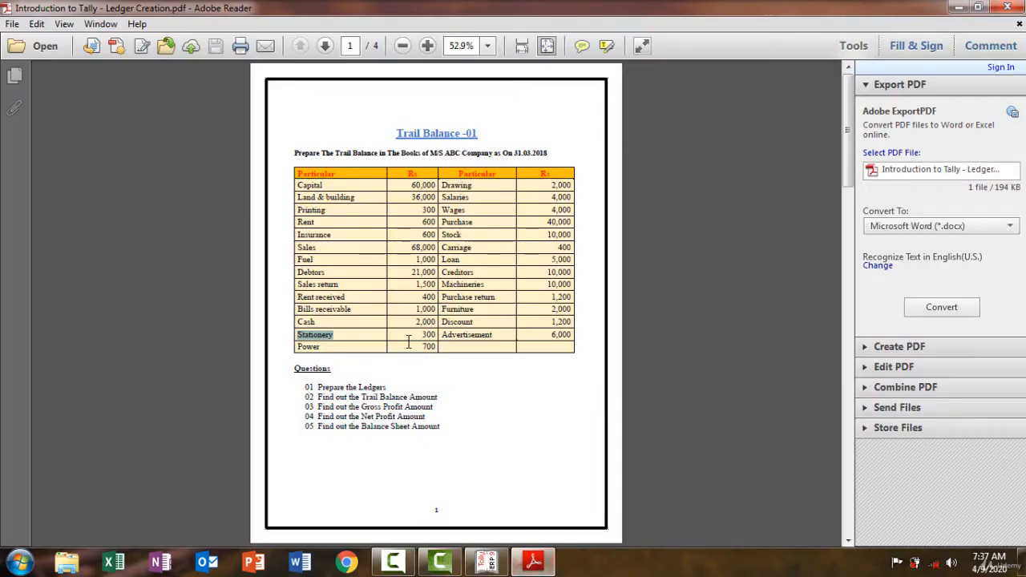
{"action": "left_click_drag", "start_coordinate": [324, 347], "coordinate": [299, 348]}
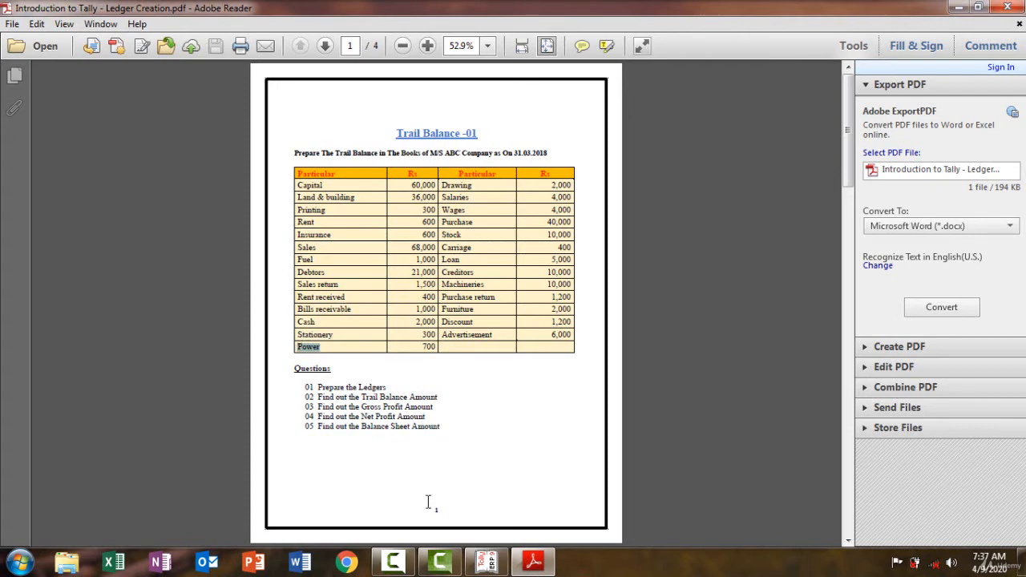
{"action": "left_click", "coordinate": [535, 563]}
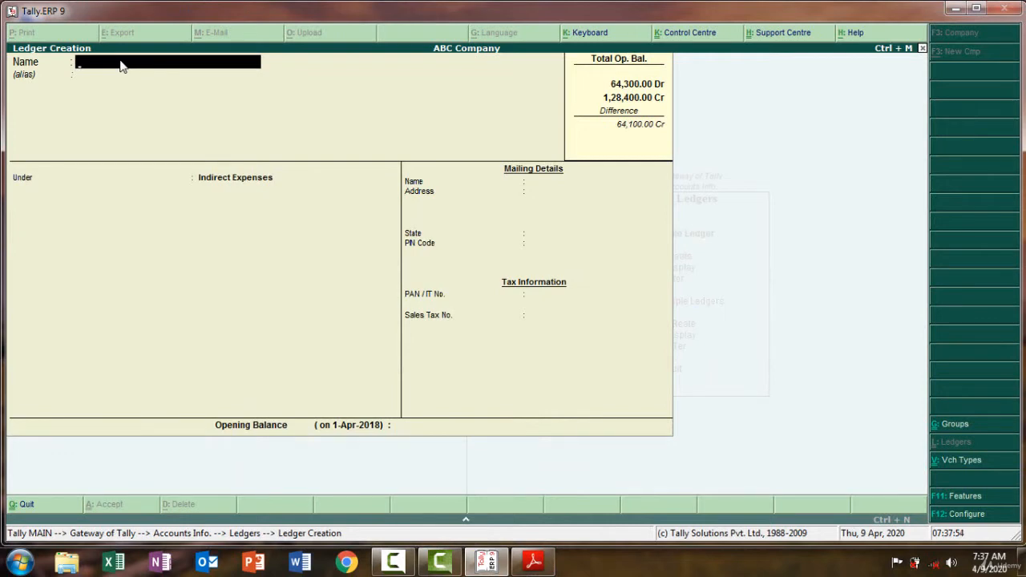
{"action": "type", "text": "Power"}
Step: Leave the alias empty and place the Power ledger under the Direct Expenses group
{"action": "key", "text": "Return"}
{"action": "key", "text": "Return"}
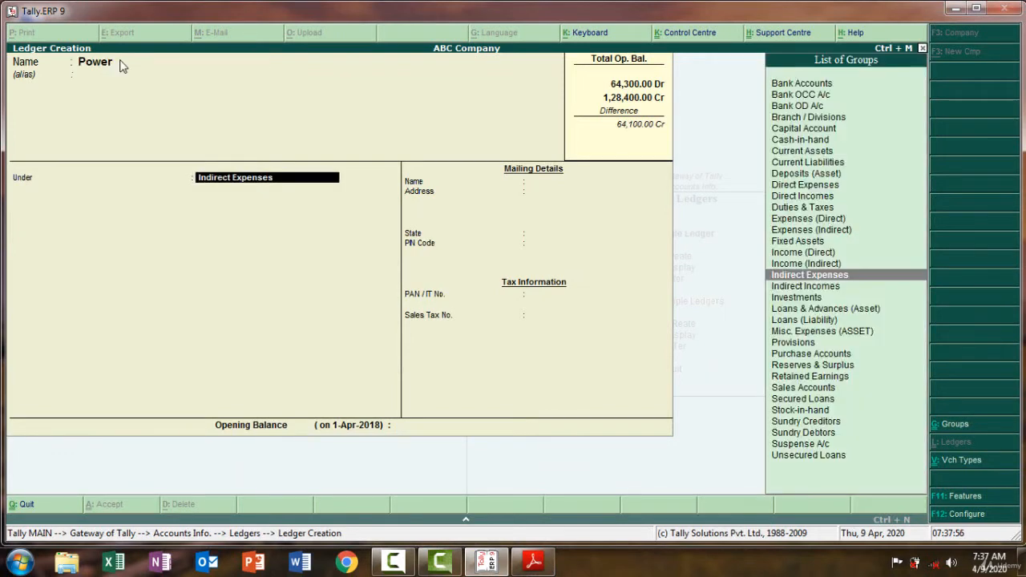
{"action": "type", "text": "Di"}
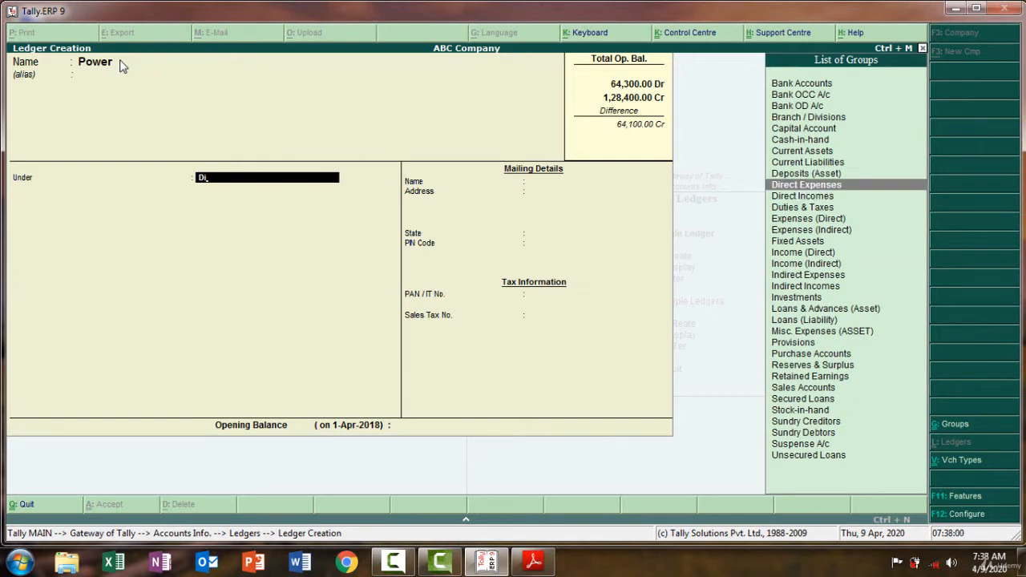
{"action": "key", "text": "Return"}
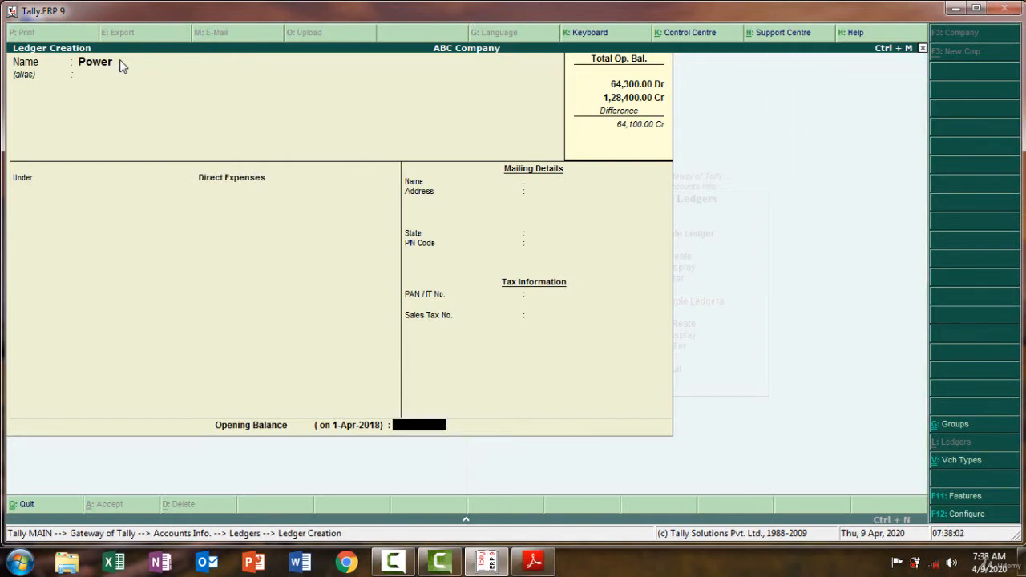
Step: Set the Power ledger's opening balance to 700 Dr and save it
{"action": "type", "text": "700"}
{"action": "key", "text": "Return"}
{"action": "key", "text": "Return"}
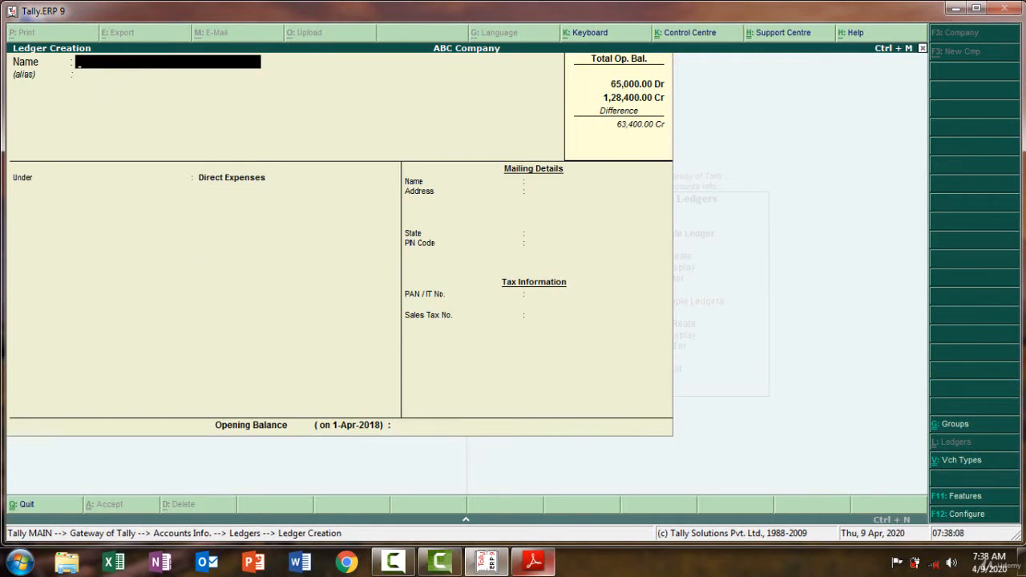
Step: Find the first account in the trial balance PDF's second Particular column, select the name Drawing, and return to Tally
{"action": "left_click", "coordinate": [533, 561]}
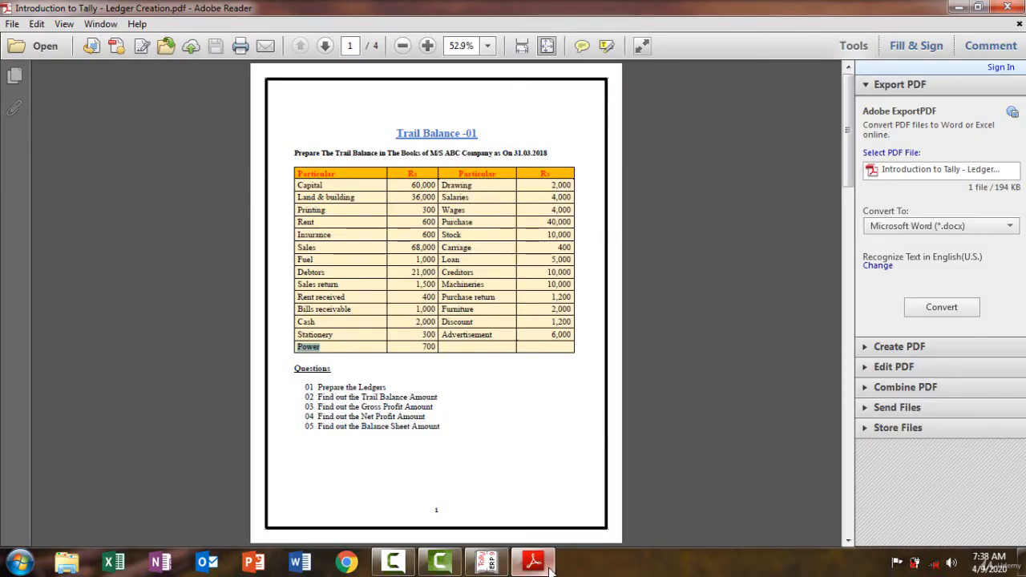
{"action": "mouse_move", "coordinate": [549, 568]}
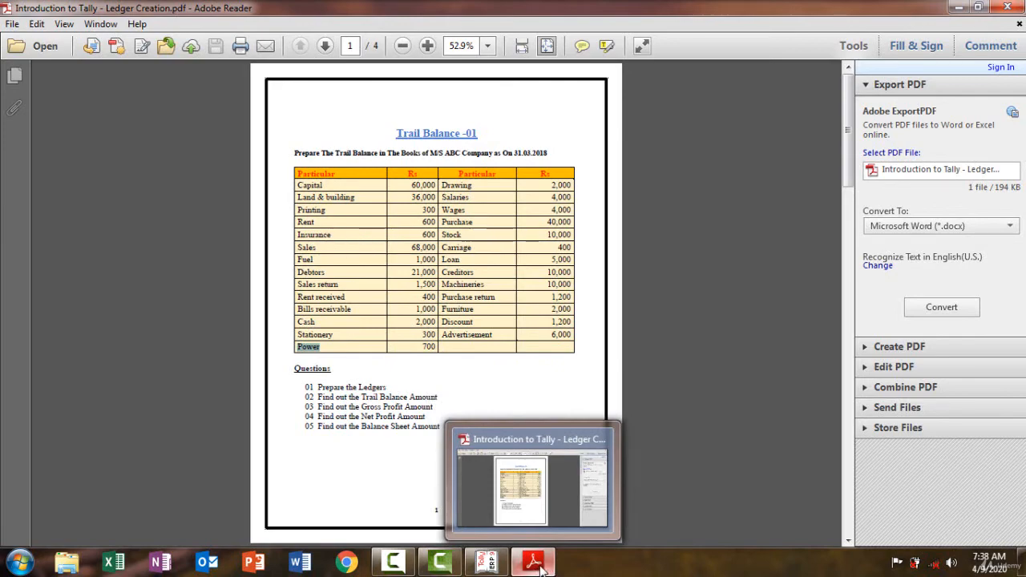
{"action": "left_click", "coordinate": [538, 566]}
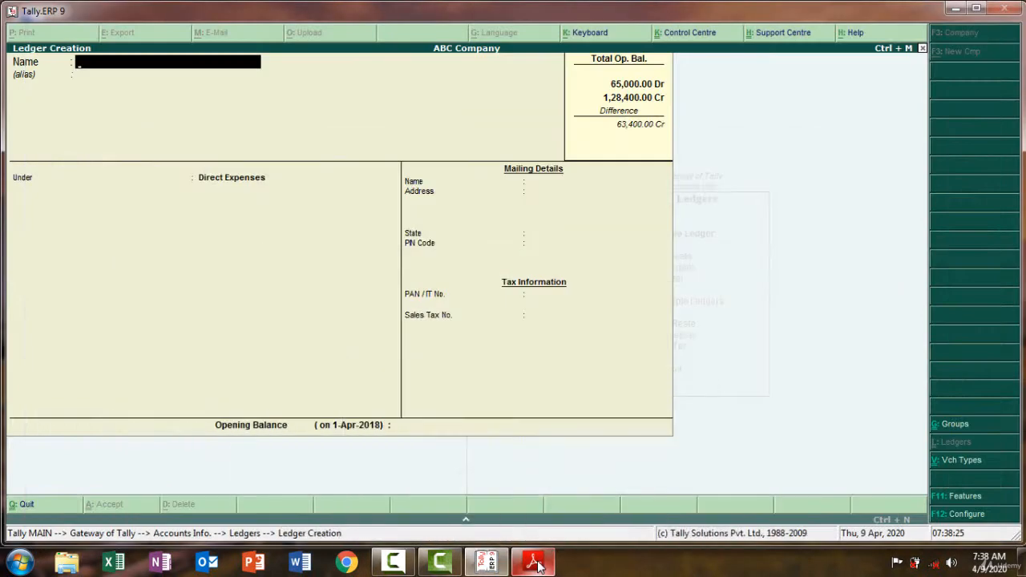
{"action": "left_click", "coordinate": [510, 462]}
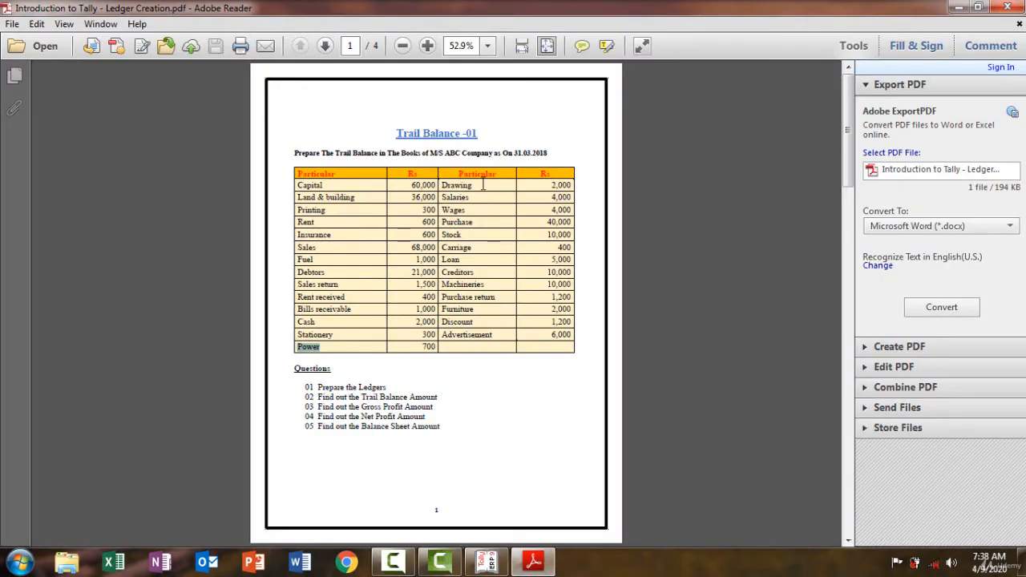
{"action": "left_click_drag", "start_coordinate": [483, 183], "coordinate": [444, 193]}
{"action": "key", "text": "alt+Tab"}
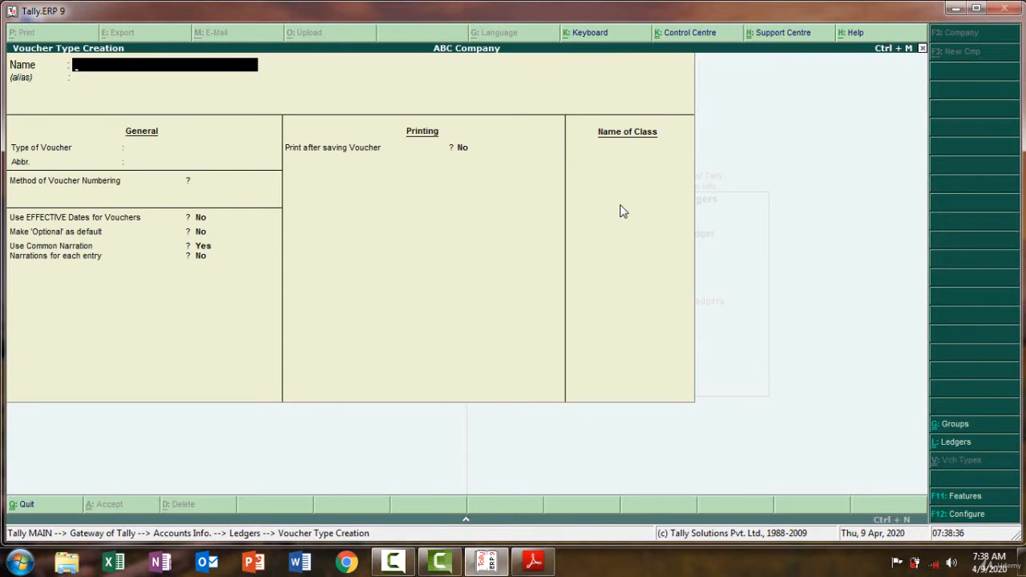
Step: Leave the Voucher Type Creation form and start a new single ledger named Drawing
{"action": "key", "text": "Escape"}
{"action": "key", "text": "Return"}
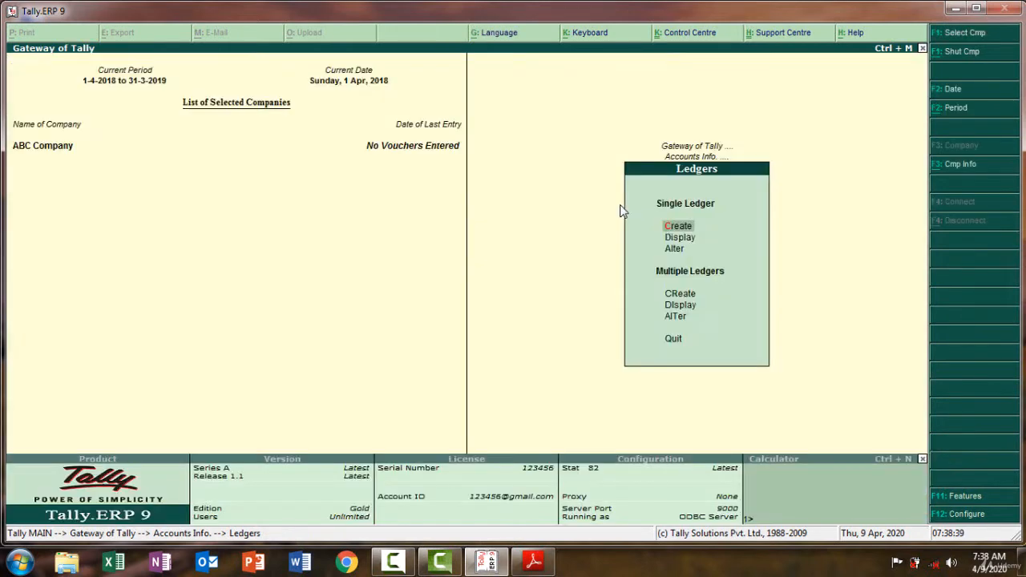
{"action": "left_click", "coordinate": [678, 228]}
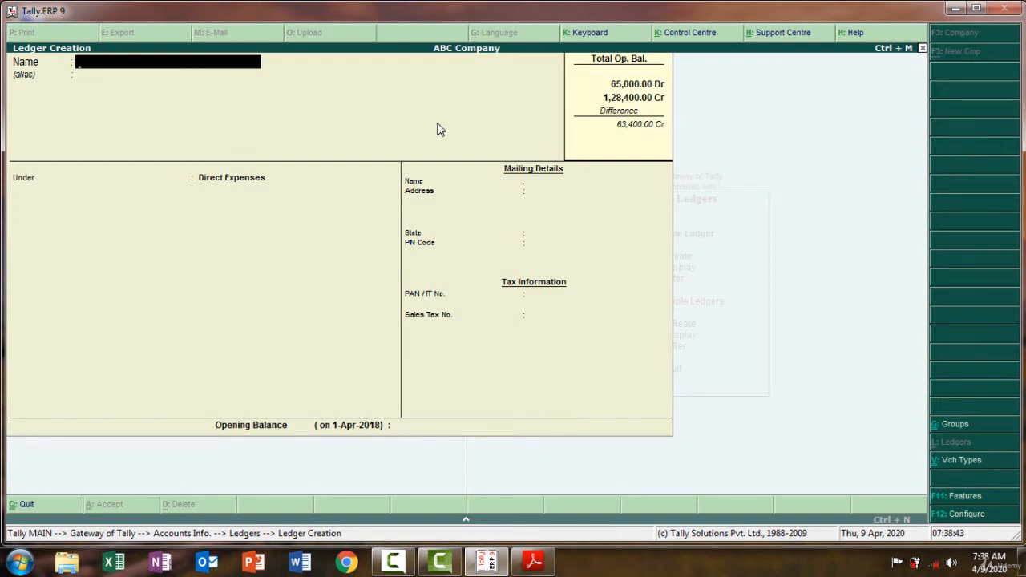
{"action": "type", "text": "Drawing"}
{"action": "key", "text": "Return"}
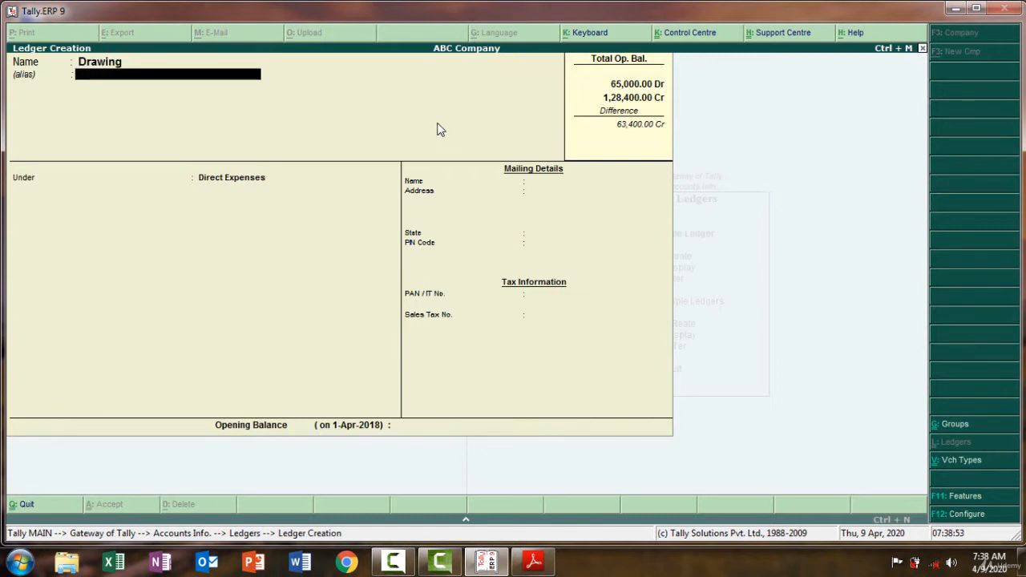
Step: Leave the alias empty and place the Drawing ledger under the Capital Account group
{"action": "key", "text": "Return"}
{"action": "type", "text": "c"}
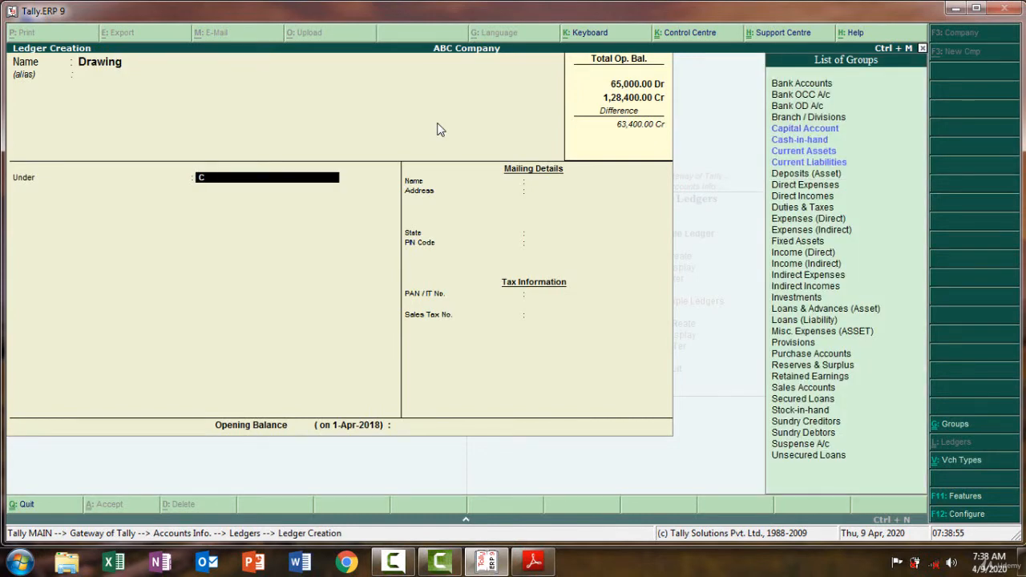
{"action": "type", "text": "a"}
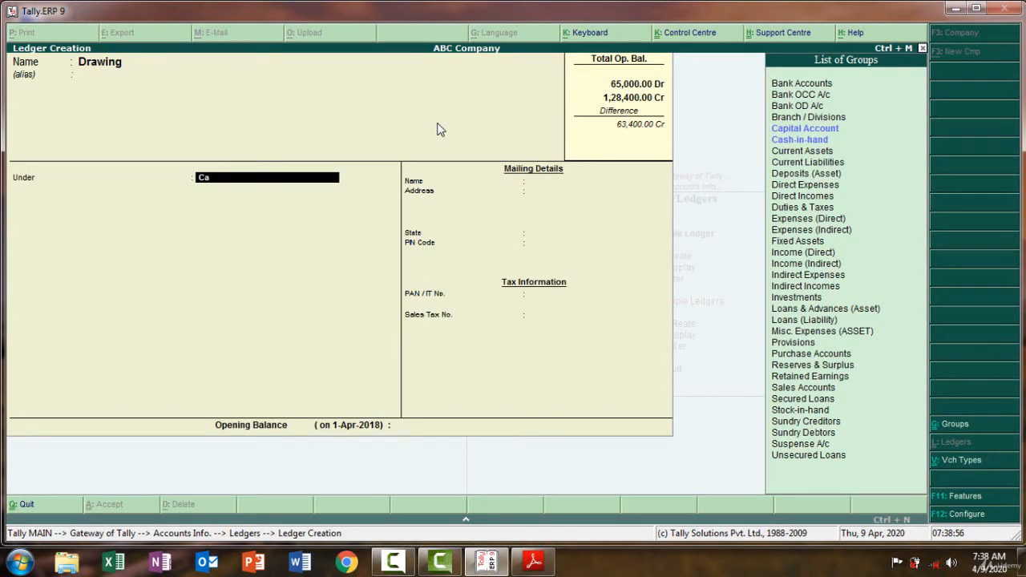
{"action": "key", "text": "Down"}
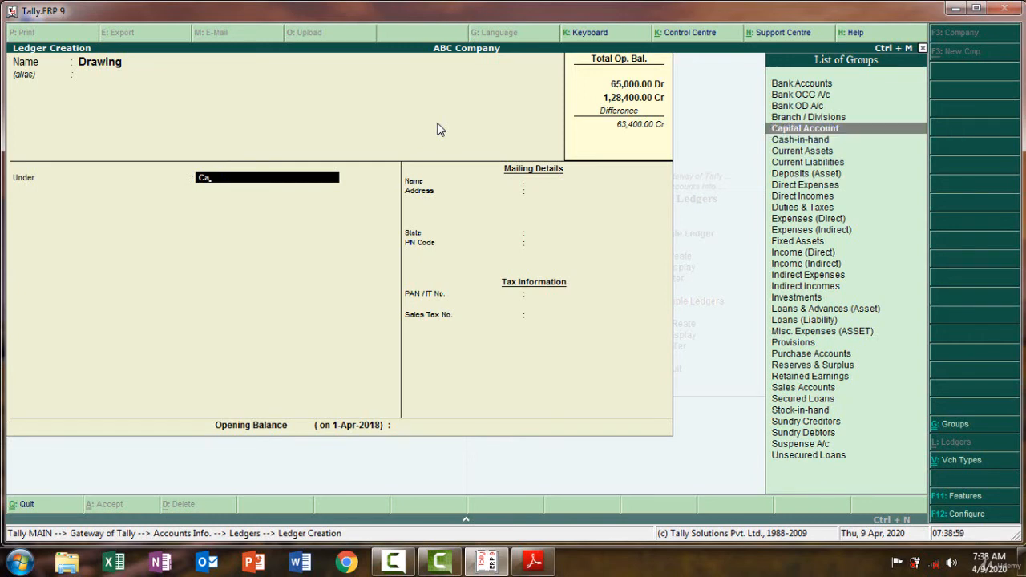
{"action": "key", "text": "Return"}
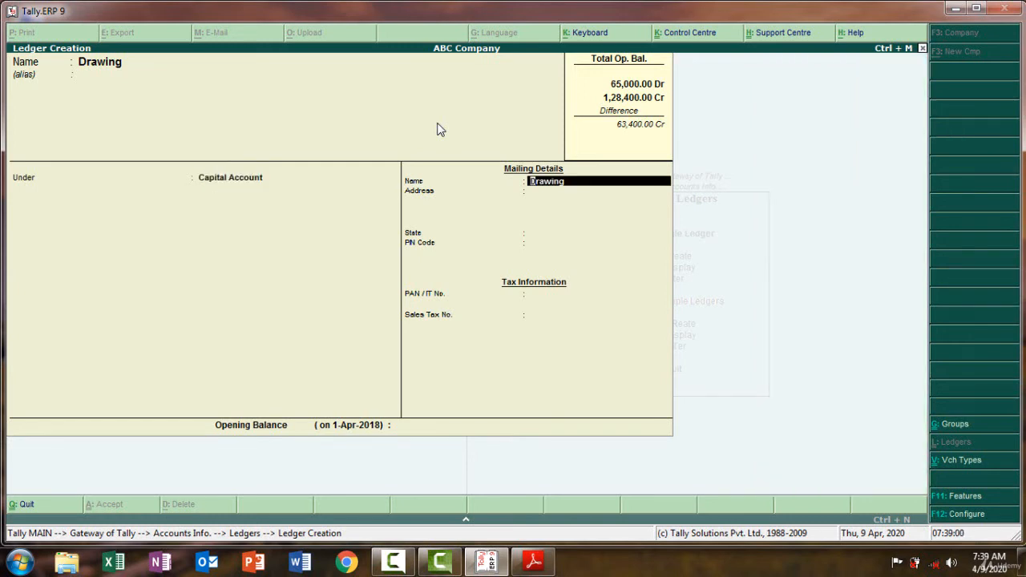
Step: Keep the default mailing and tax details for the Drawing ledger, with State Not Applicable, and check its amount in the trial balance PDF
{"action": "key", "text": "Return"}
{"action": "key", "text": "Return"}
{"action": "key", "text": "Return"}
{"action": "key", "text": "Return"}
{"action": "key", "text": "Return"}
{"action": "key", "text": "Return"}
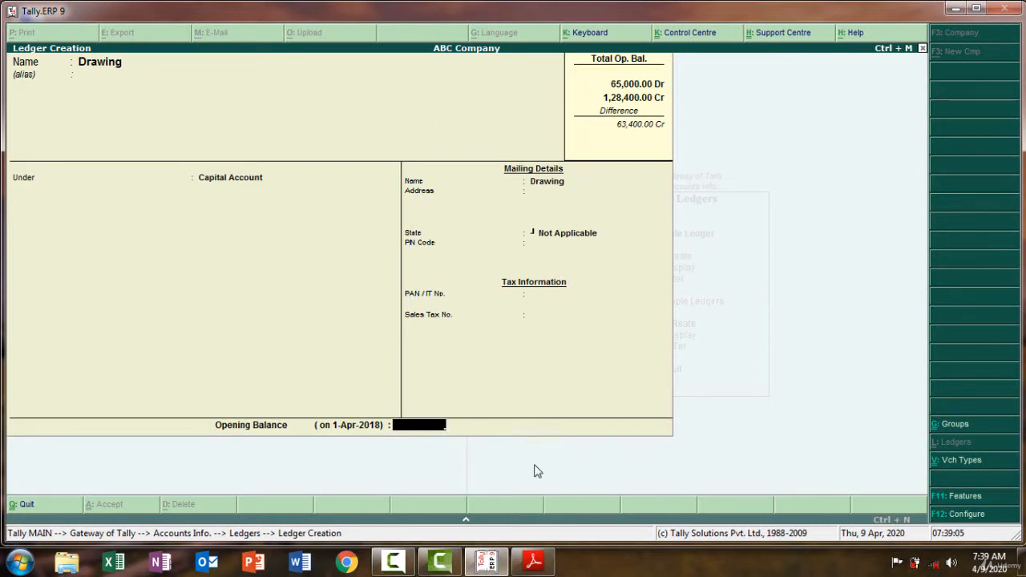
{"action": "left_click", "coordinate": [531, 562]}
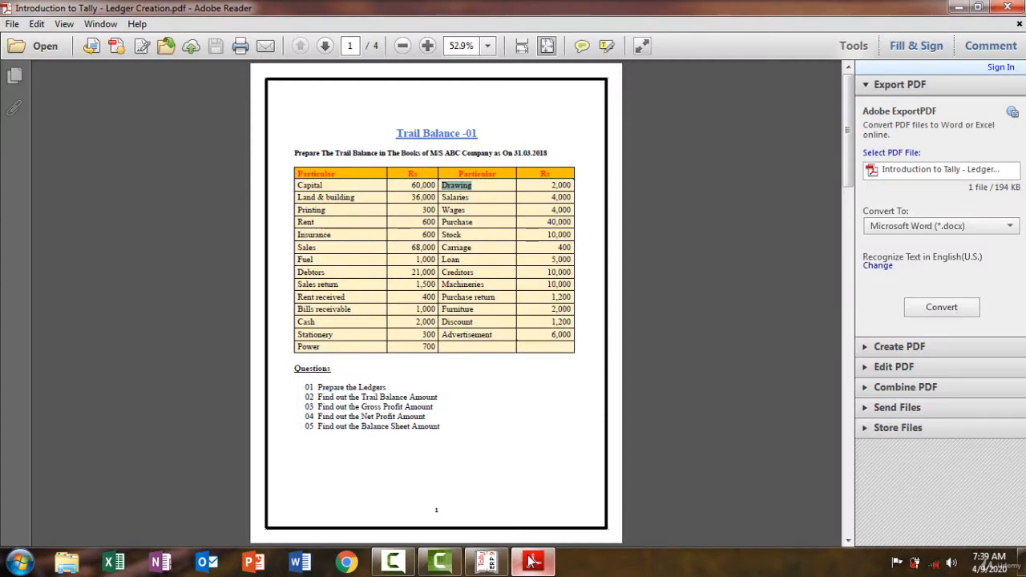
Step: Set the Drawing ledger's opening balance to 2,000 Dr and accept the ledger
{"action": "left_click", "coordinate": [531, 563]}
{"action": "type", "text": "2000"}
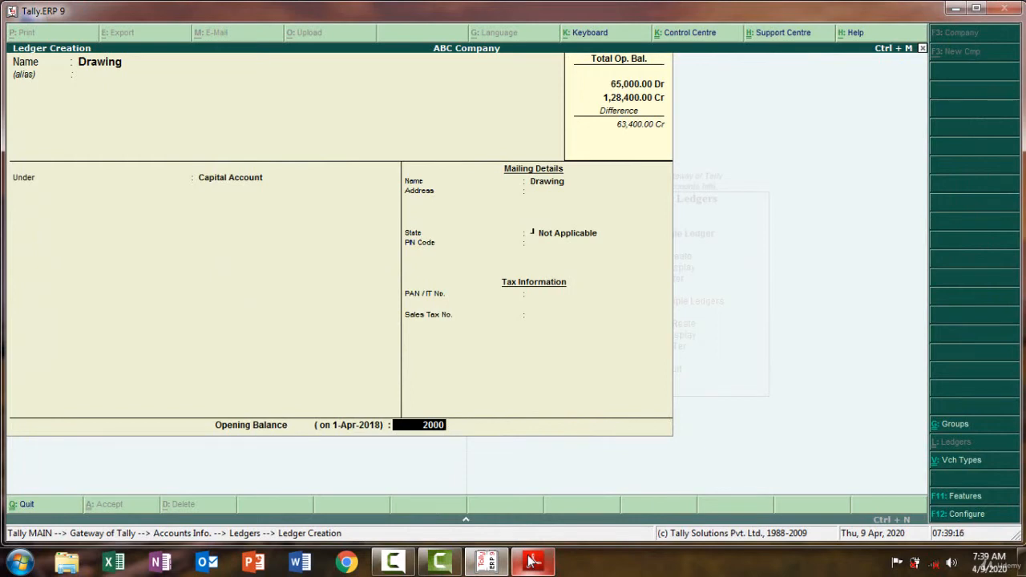
{"action": "type", "text": "d"}
{"action": "key", "text": "Return"}
{"action": "type", "text": "d"}
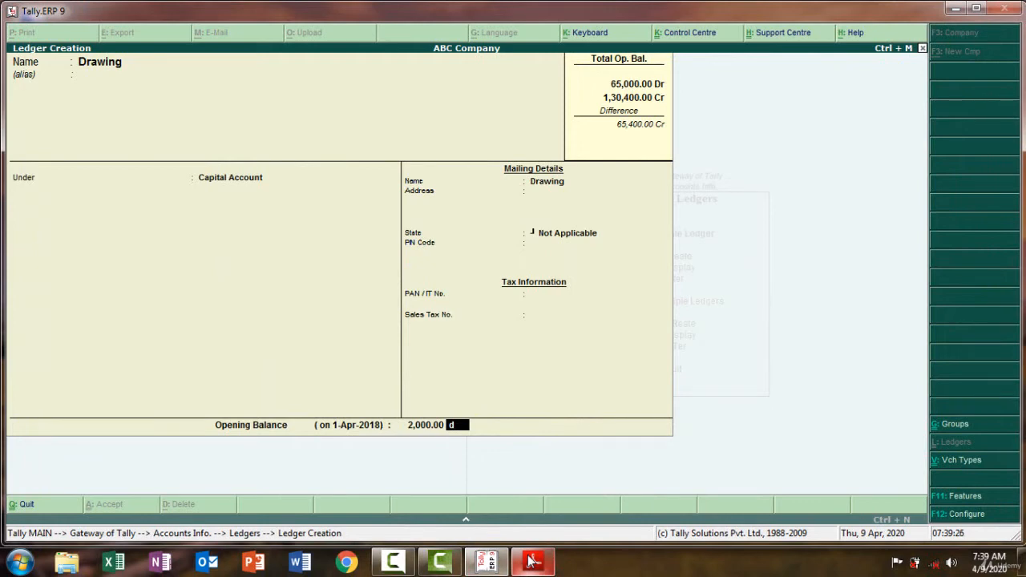
{"action": "key", "text": "Return"}
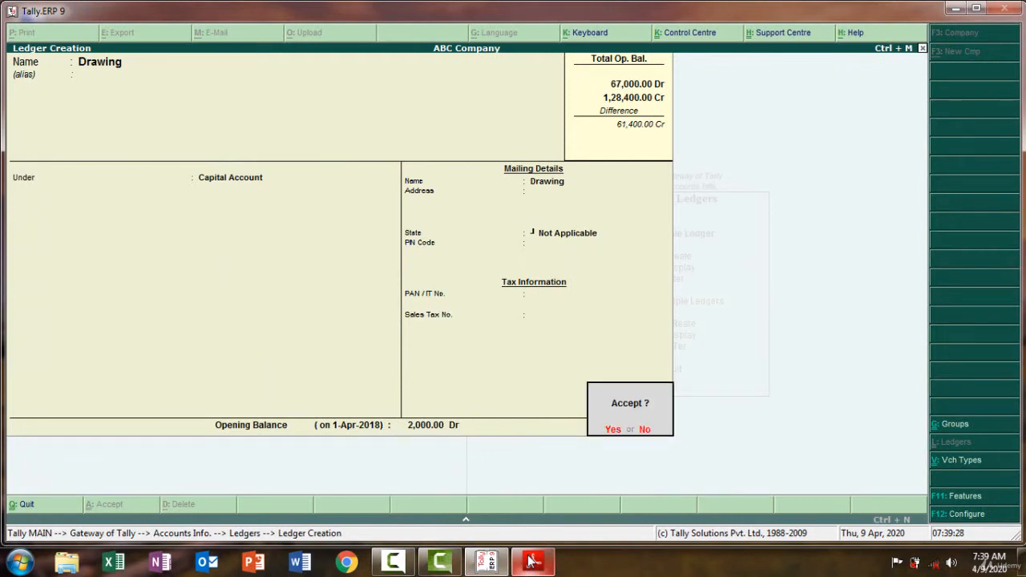
{"action": "key", "text": "Return"}
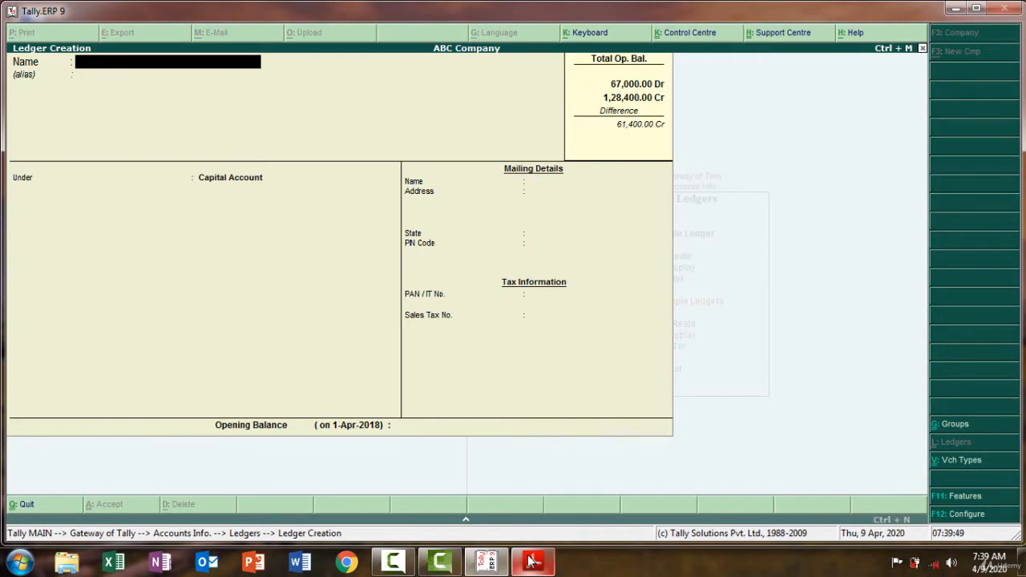
Step: Select the name Salaries in the trial balance PDF to copy it, and return to Tally
{"action": "left_click", "coordinate": [530, 561]}
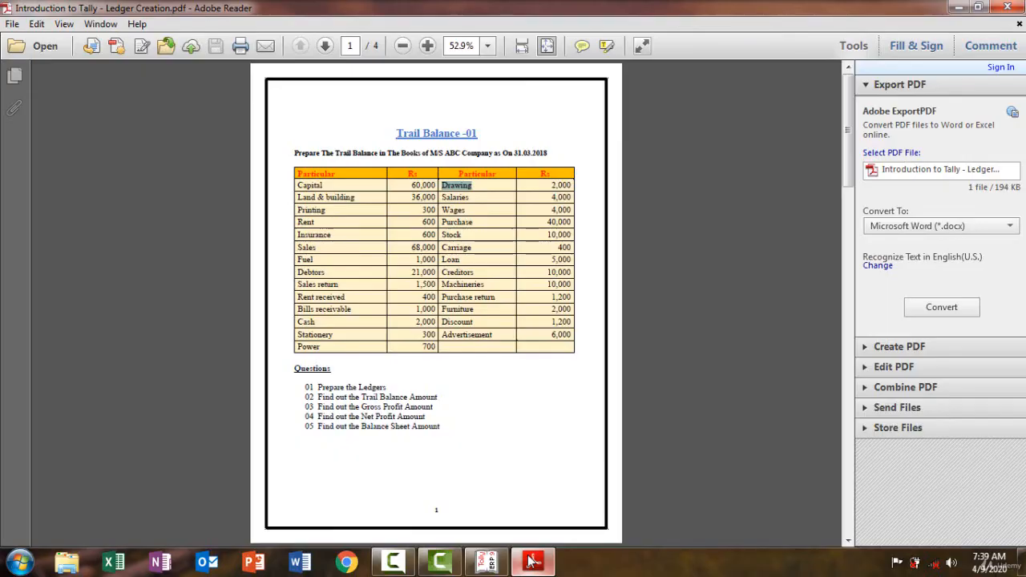
{"action": "left_click", "coordinate": [530, 561]}
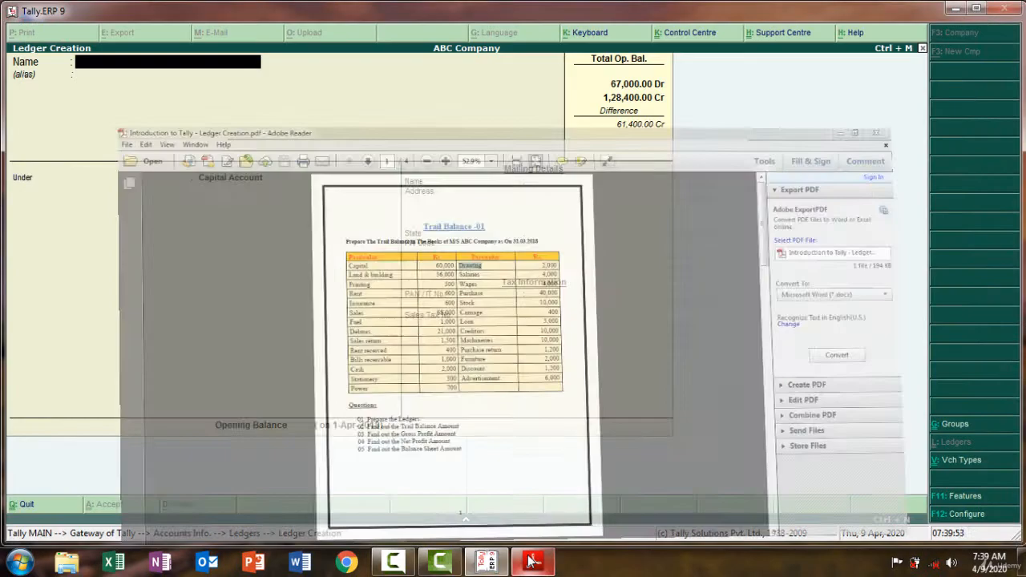
{"action": "left_click", "coordinate": [531, 561]}
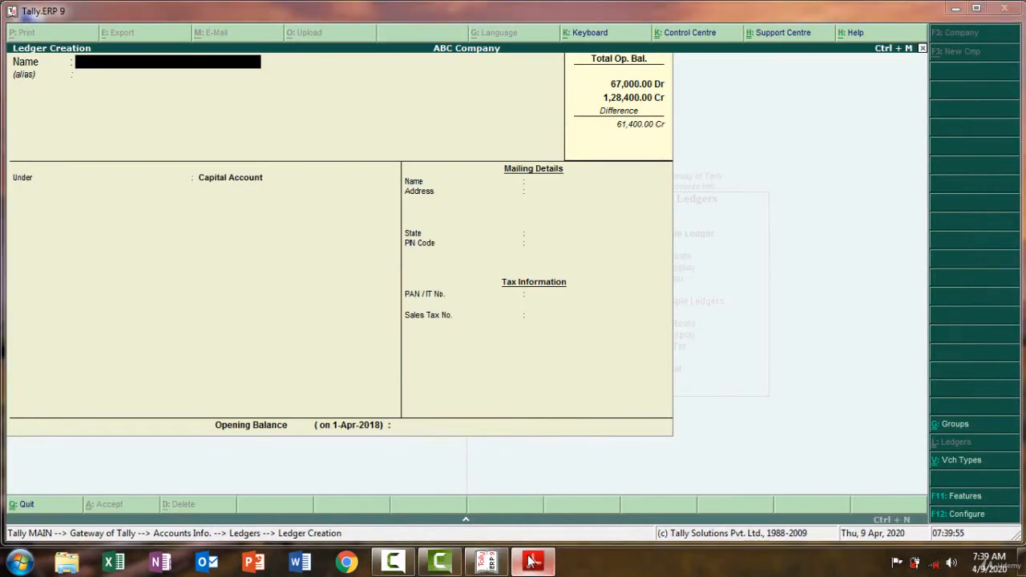
{"action": "left_click_drag", "start_coordinate": [475, 197], "coordinate": [440, 193]}
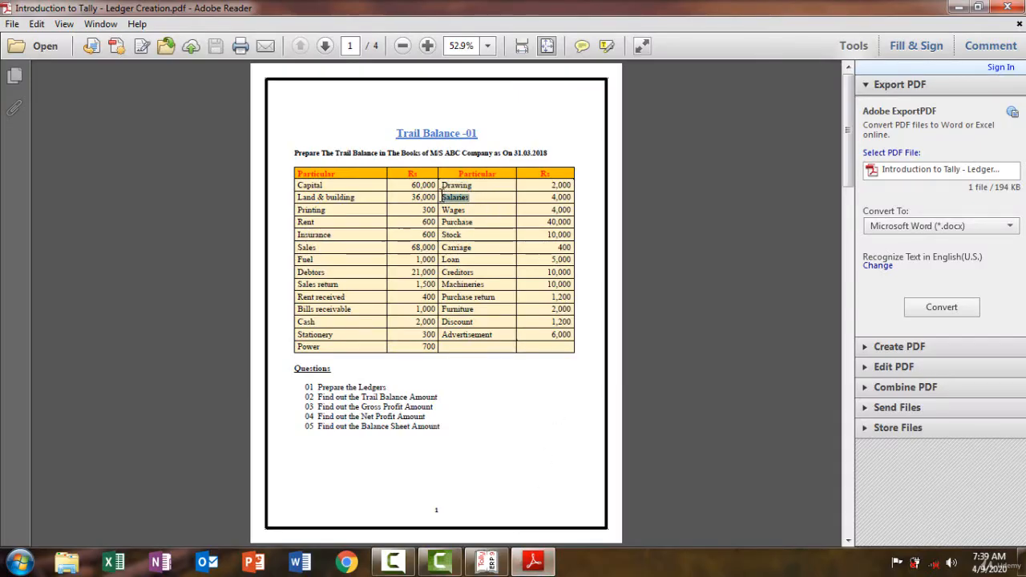
{"action": "left_click", "coordinate": [533, 561]}
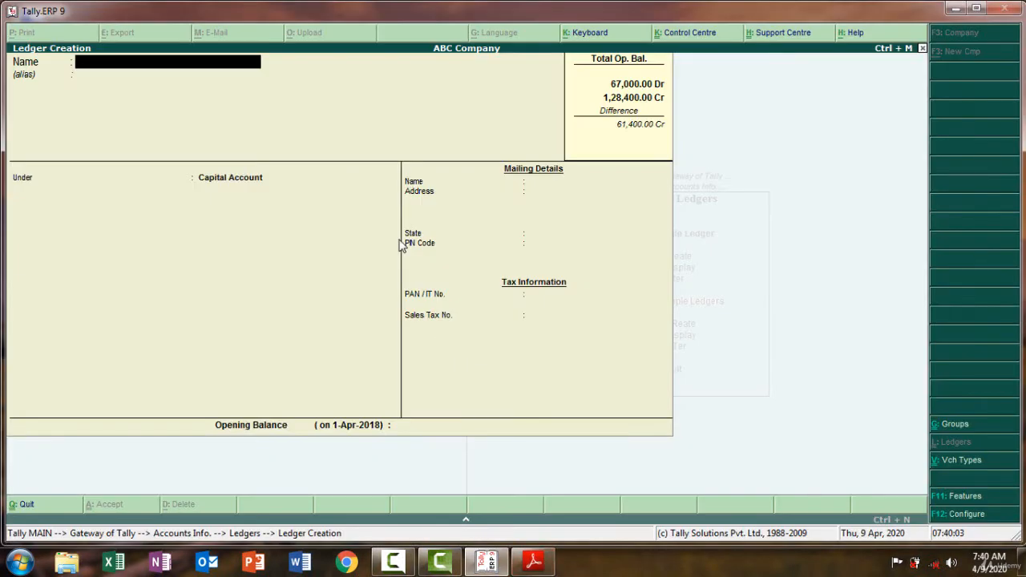
Step: Name the new ledger Salaries, without an alias, and place it under the Indirect Expenses group
{"action": "key", "text": "ctrl+alt+v"}
{"action": "key", "text": "Return"}
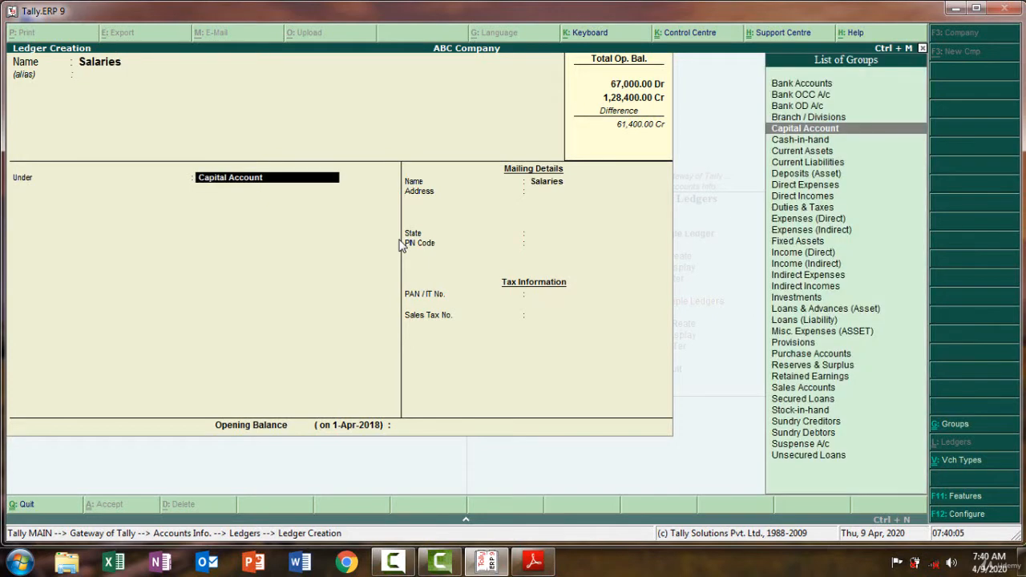
{"action": "type", "text": "Ind"}
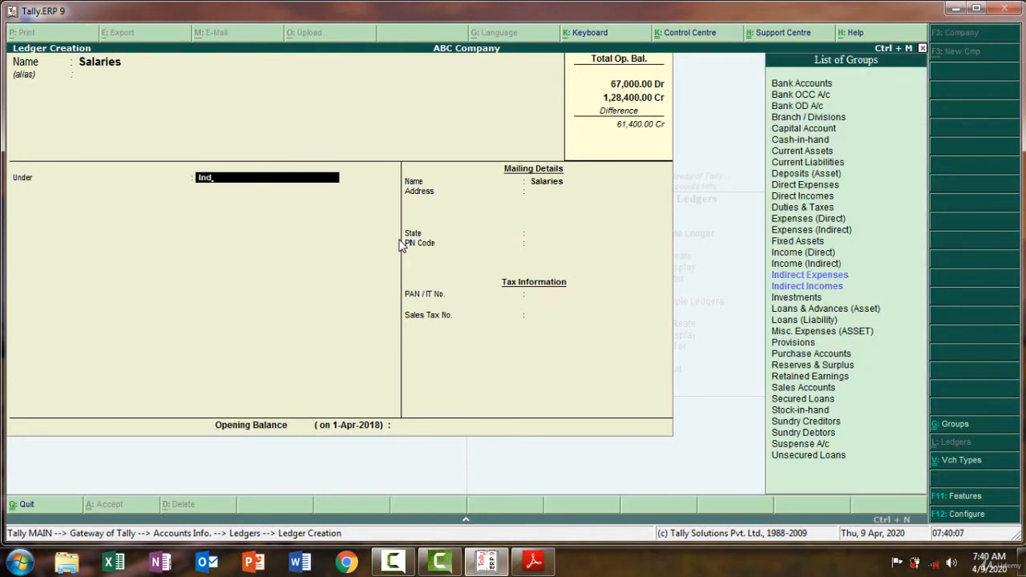
{"action": "key", "text": "Return"}
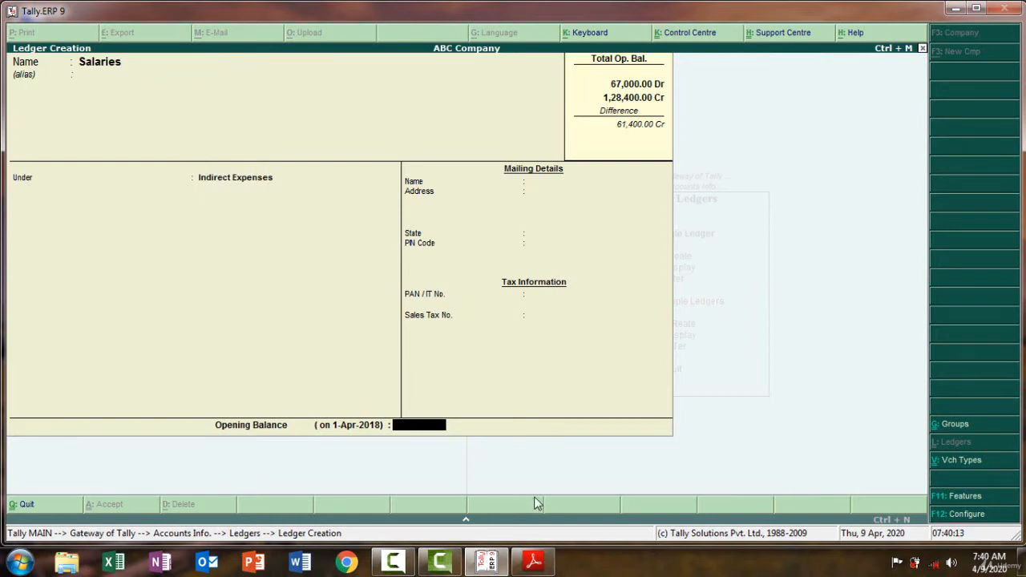
Step: Check the Salaries amount in the trial balance PDF, set the ledger's opening balance to 4,000 Dr and accept it
{"action": "left_click", "coordinate": [535, 563]}
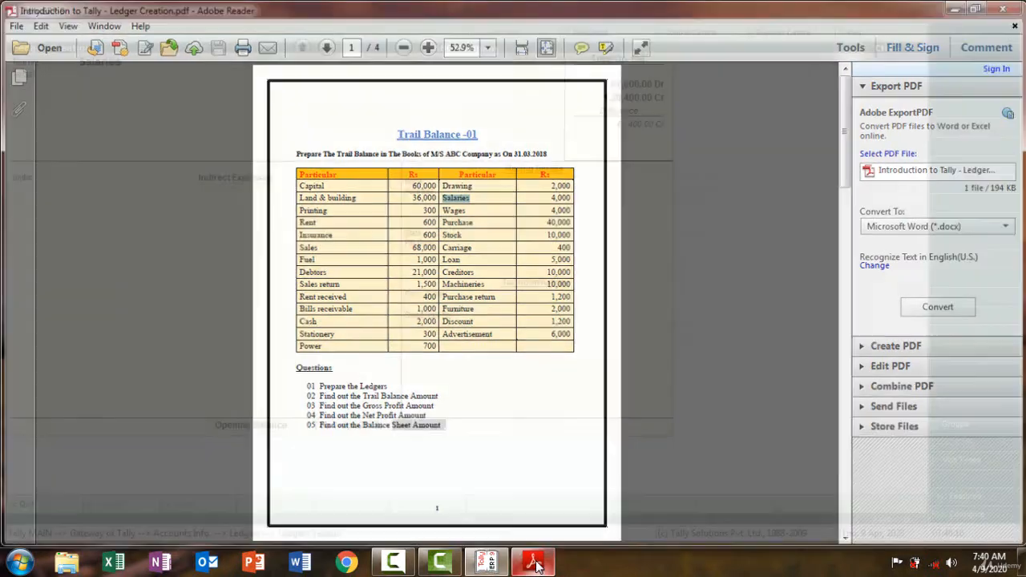
{"action": "left_click", "coordinate": [534, 562]}
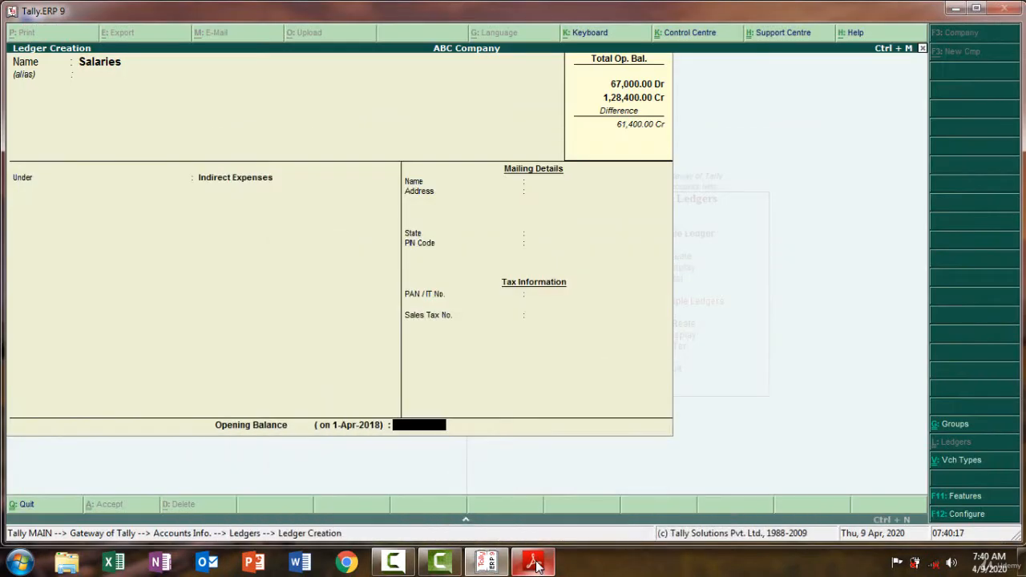
{"action": "type", "text": "4000"}
{"action": "key", "text": "Return"}
{"action": "key", "text": "Return"}
{"action": "key", "text": "Return"}
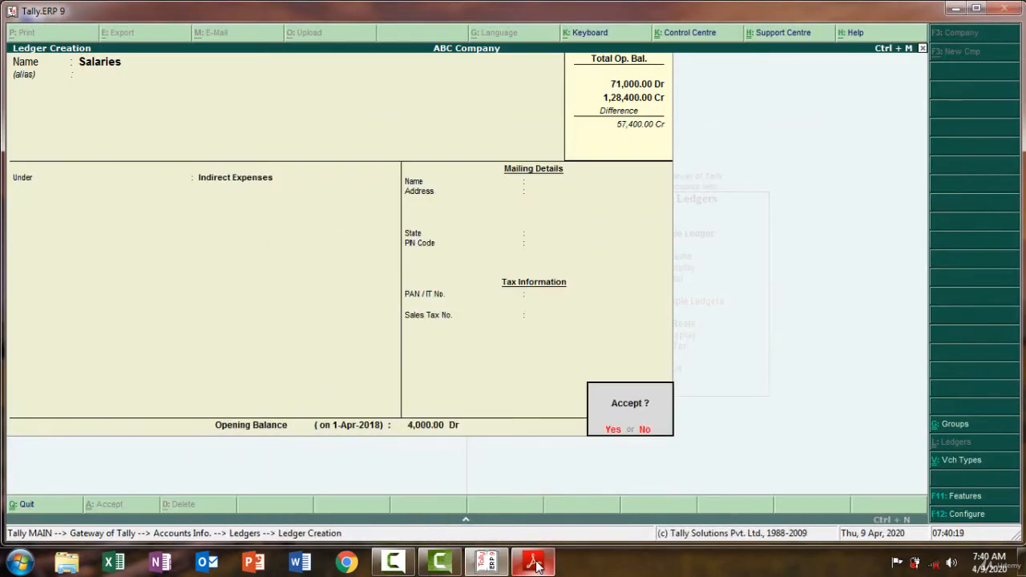
Step: Select the name Wages in the trial balance PDF and return to the empty ledger form in Tally
{"action": "left_click", "coordinate": [535, 563]}
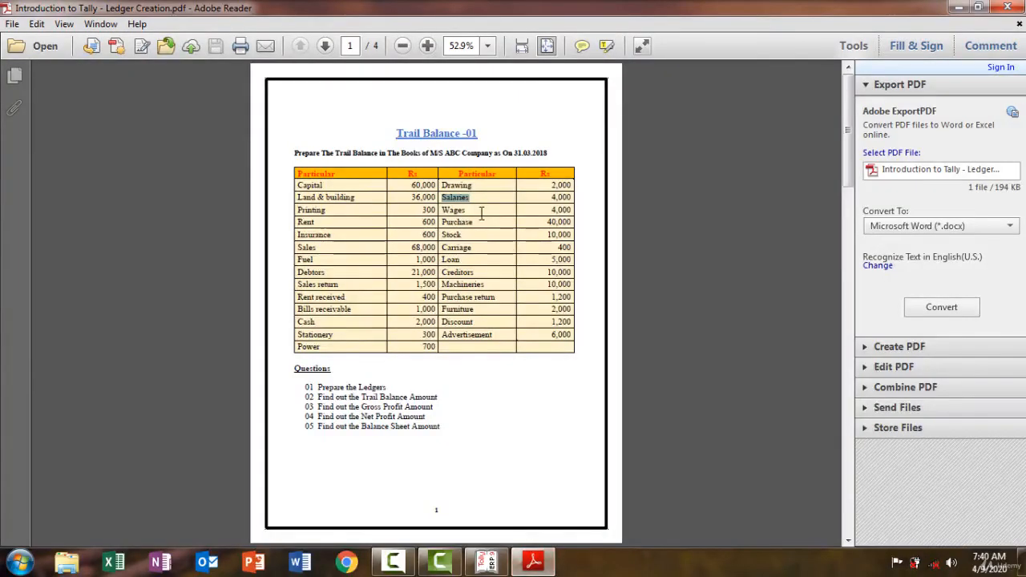
{"action": "mouse_move", "coordinate": [474, 222]}
{"action": "left_mouse_down"}
{"action": "mouse_move", "coordinate": [443, 210]}
{"action": "mouse_move", "coordinate": [470, 210]}
{"action": "left_mouse_up"}
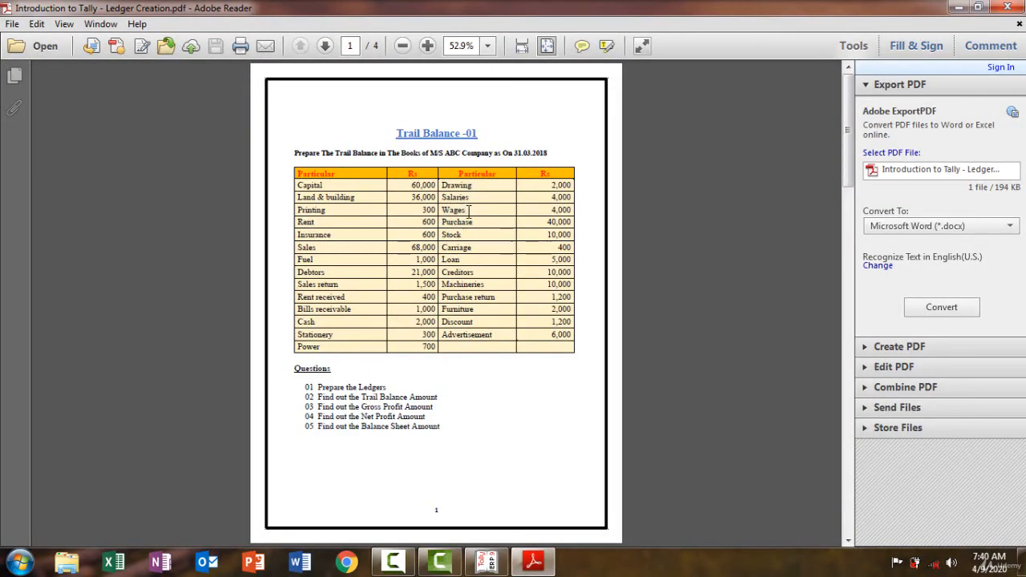
{"action": "triple_click", "coordinate": [462, 211]}
{"action": "double_click", "coordinate": [462, 212]}
{"action": "left_click", "coordinate": [545, 568]}
{"action": "key", "text": "ctrl+v"}
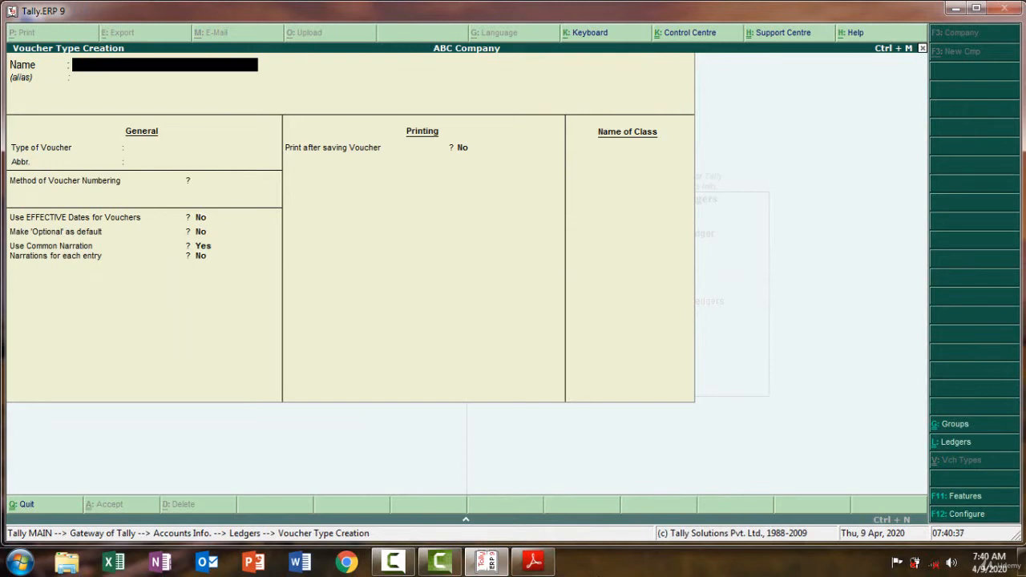
{"action": "key", "text": "Escape"}
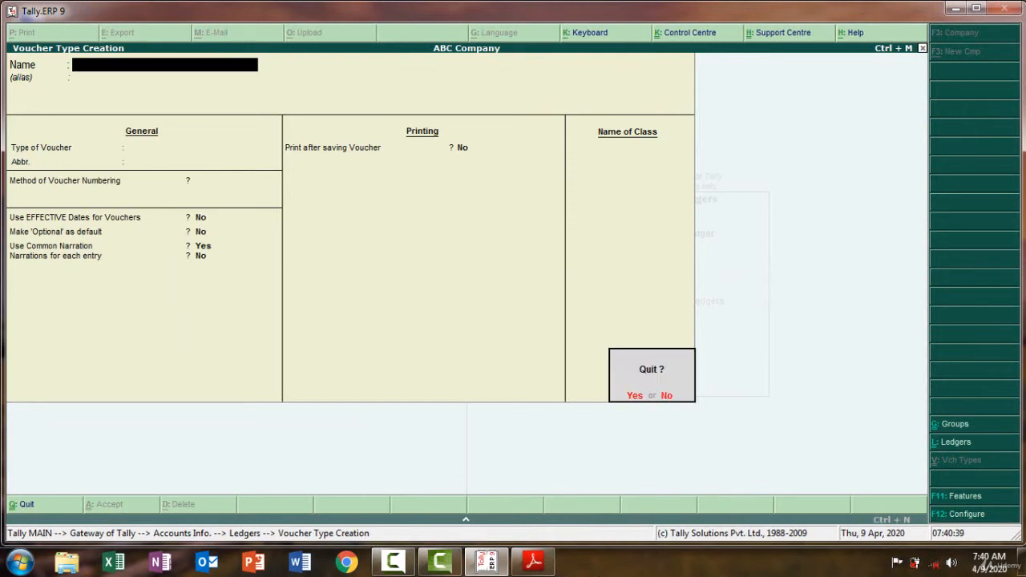
{"action": "key", "text": "n"}
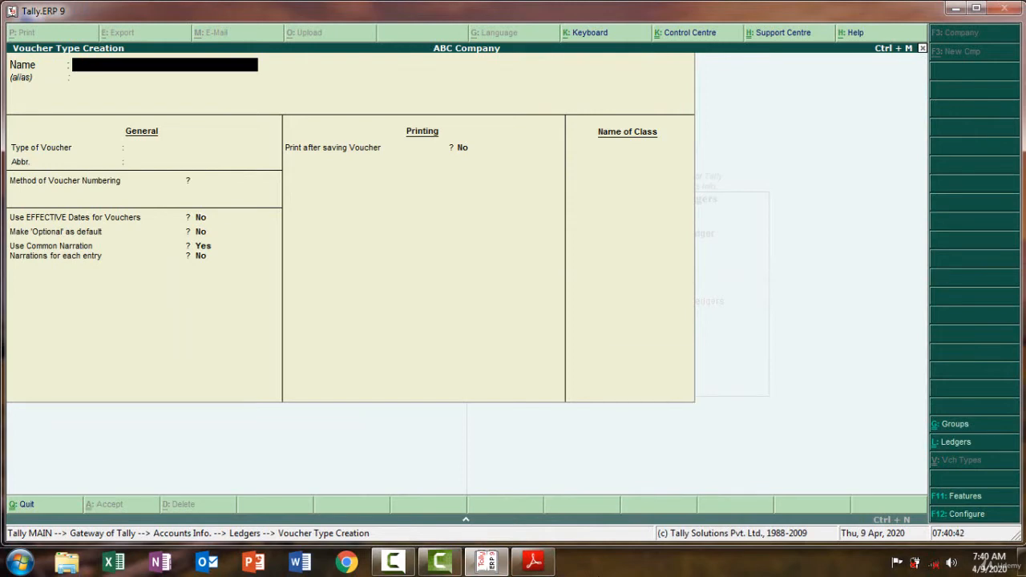
{"action": "key", "text": "Escape"}
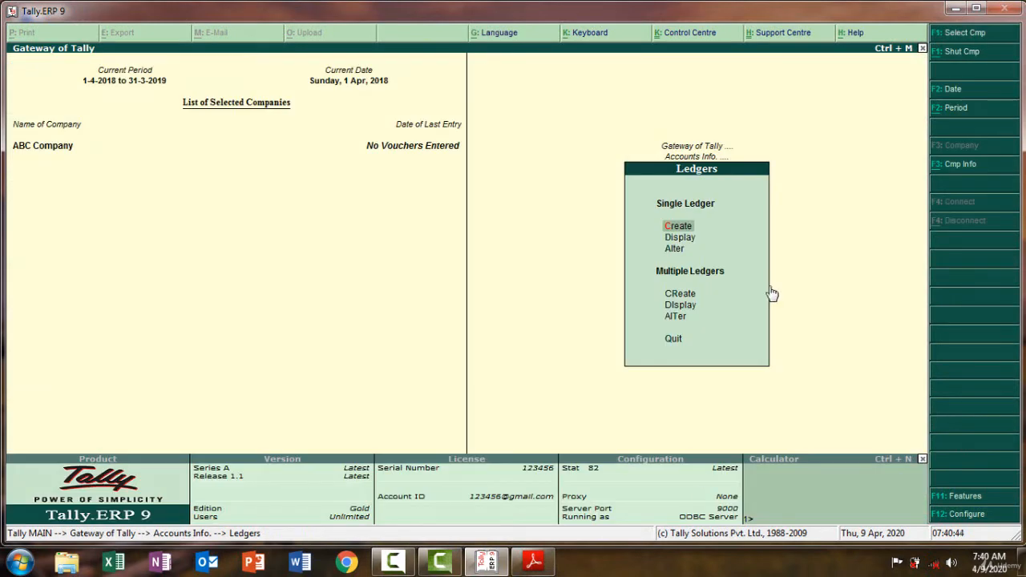
{"action": "left_click", "coordinate": [682, 225]}
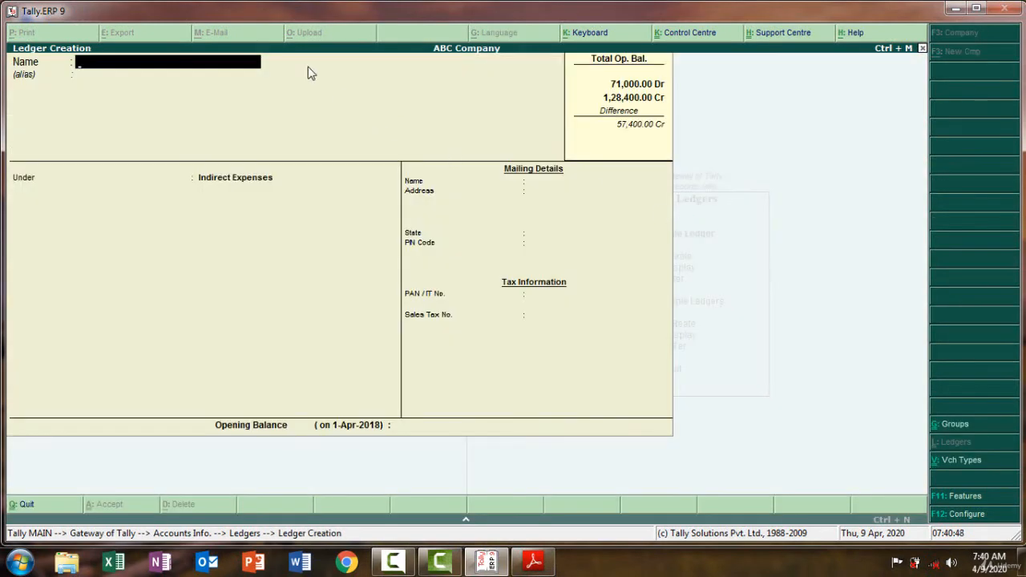
Step: Name the new ledger Wages, leave the alias empty and place it under the Direct Expenses group
{"action": "type", "text": "Wages"}
{"action": "key", "text": "Return"}
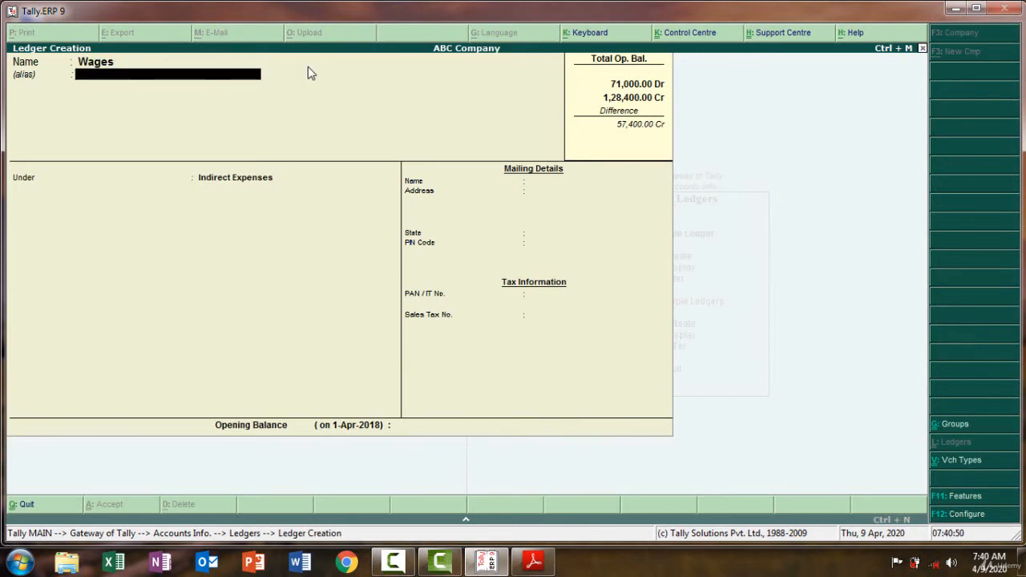
{"action": "key", "text": "Return"}
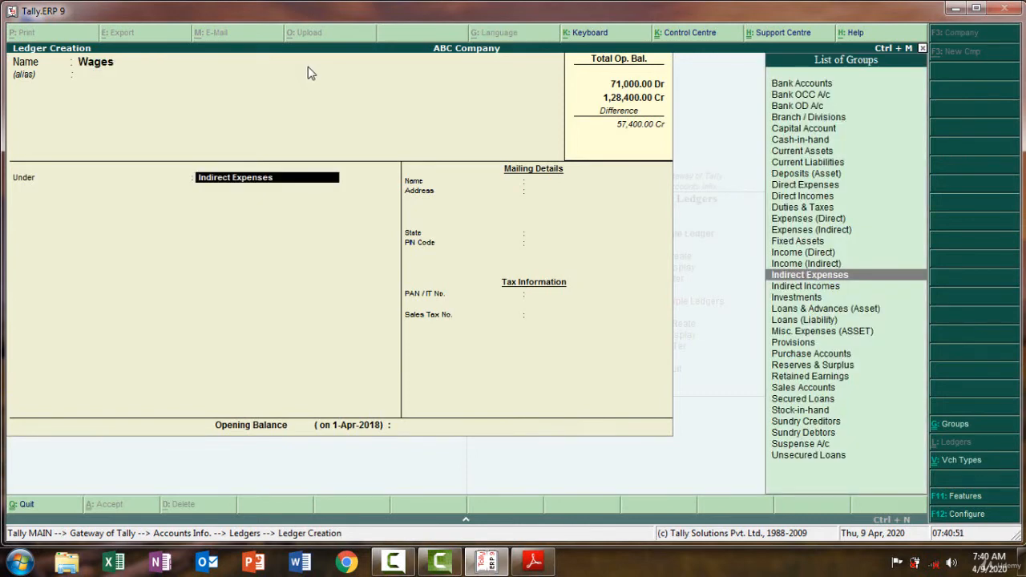
{"action": "type", "text": "Di"}
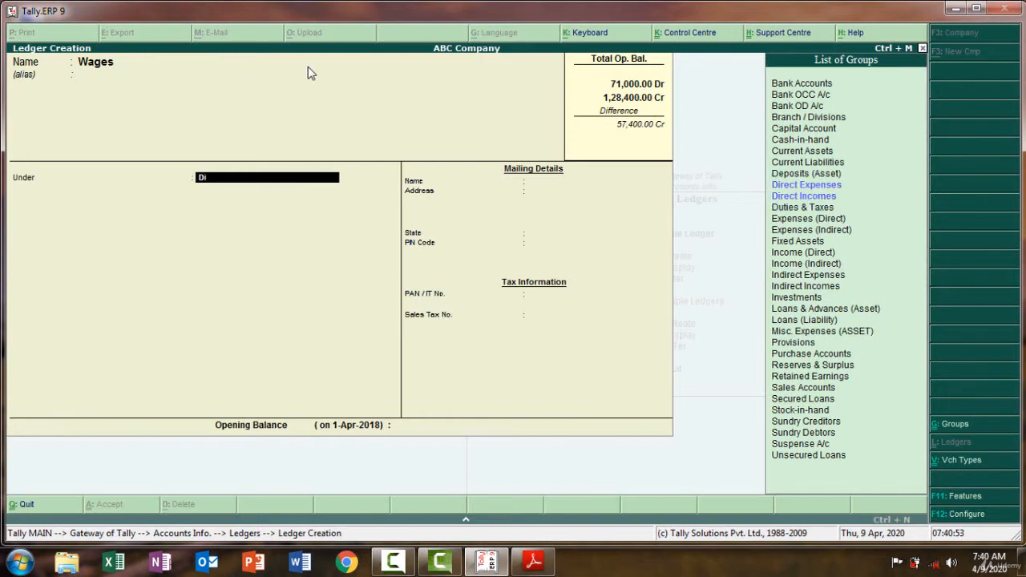
{"action": "key", "text": "Down"}
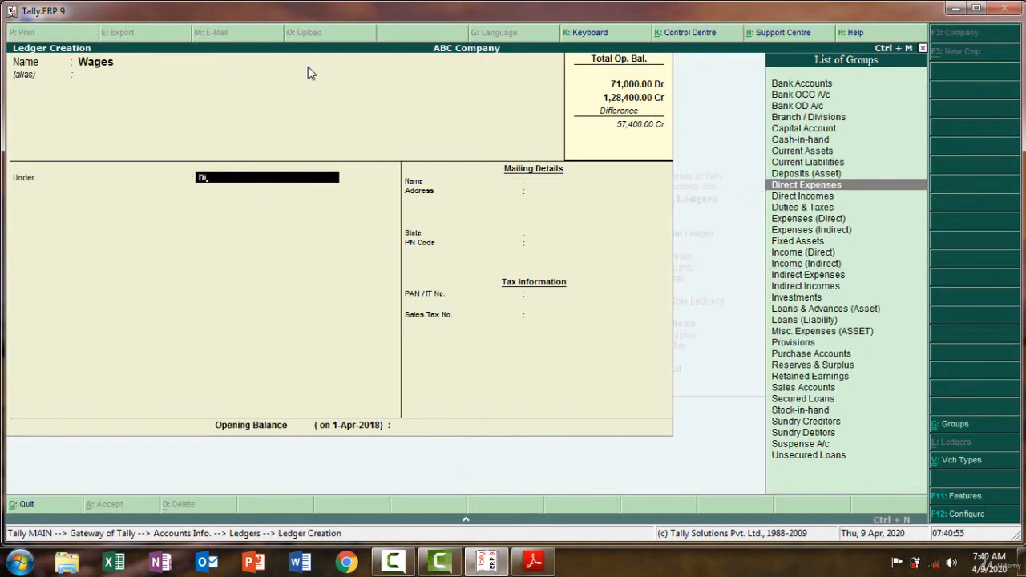
{"action": "key", "text": "Return"}
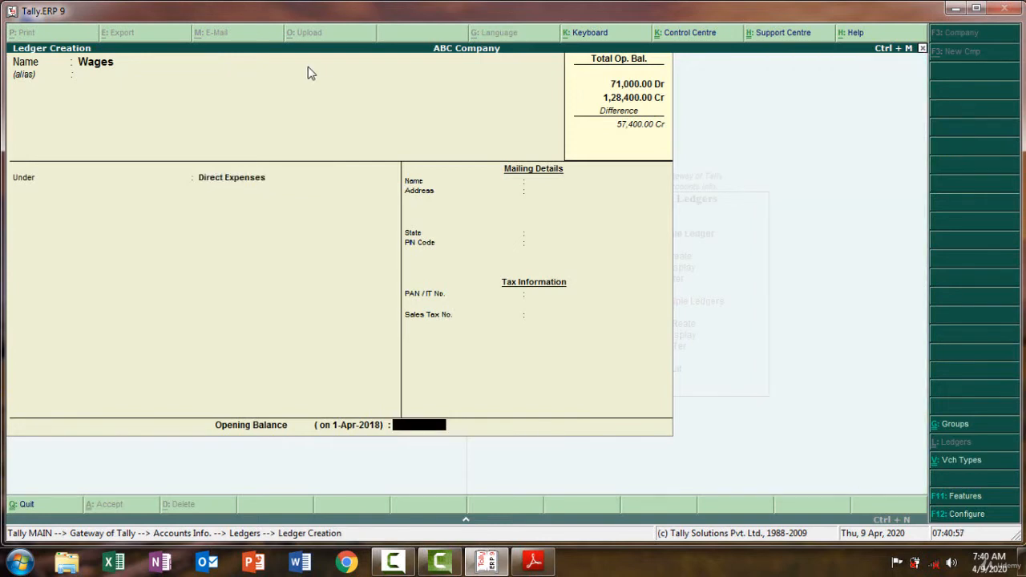
Step: Check the Wages amount in the trial balance PDF, set the ledger's opening balance to 4,000 Dr and accept it
{"action": "left_click", "coordinate": [531, 564]}
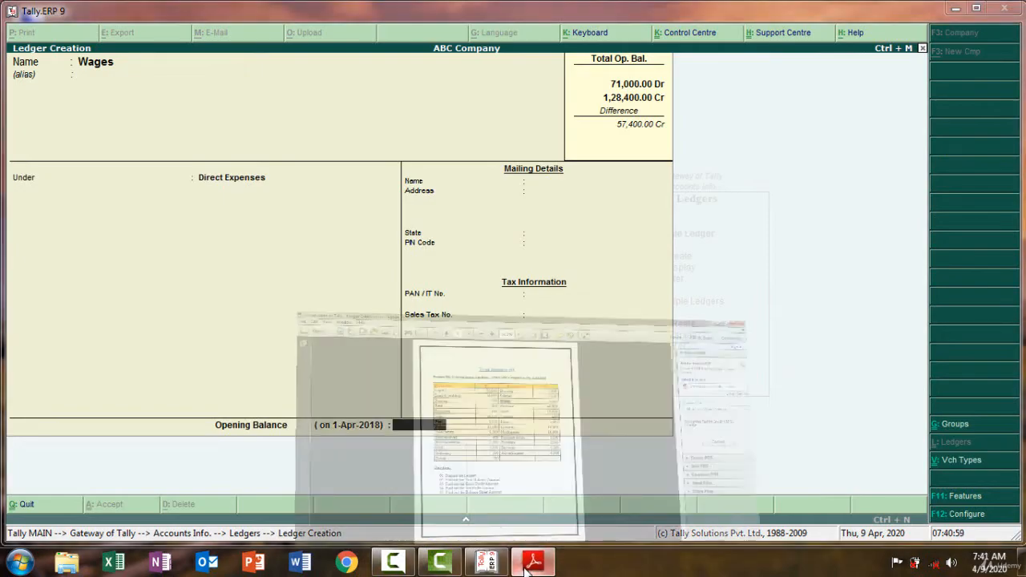
{"action": "left_click", "coordinate": [527, 565]}
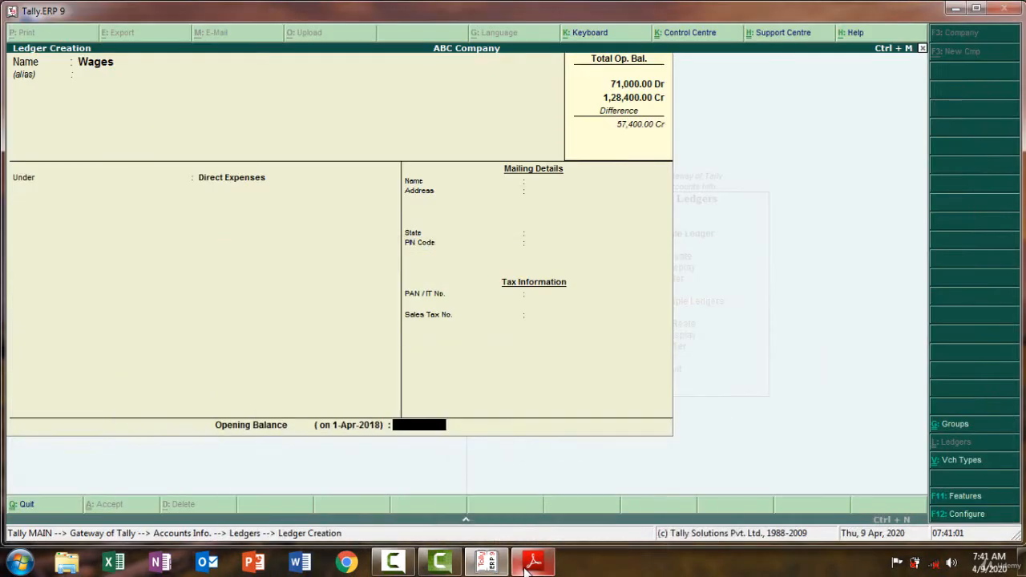
{"action": "type", "text": "4000"}
{"action": "key", "text": "Return"}
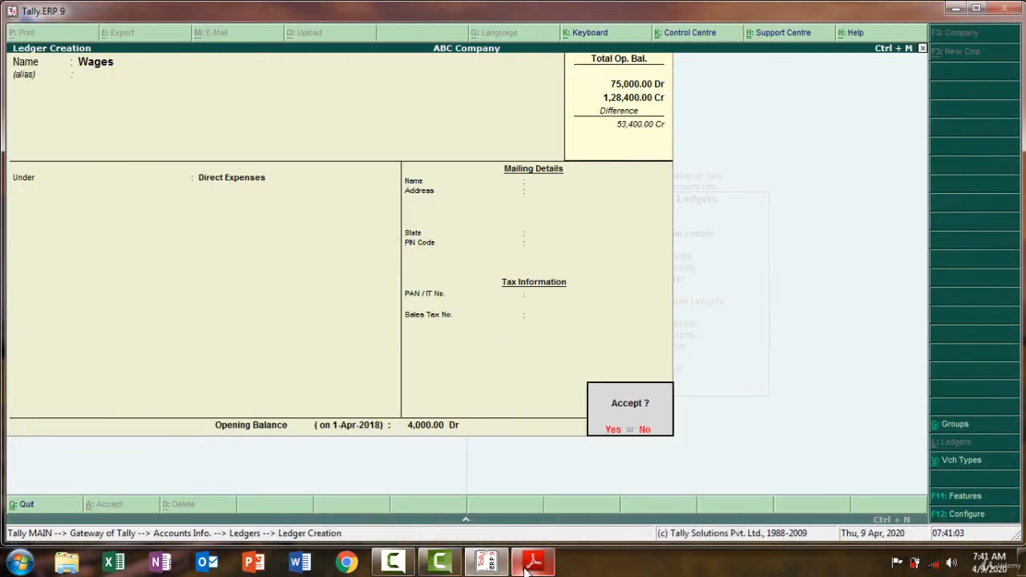
{"action": "key", "text": "Return"}
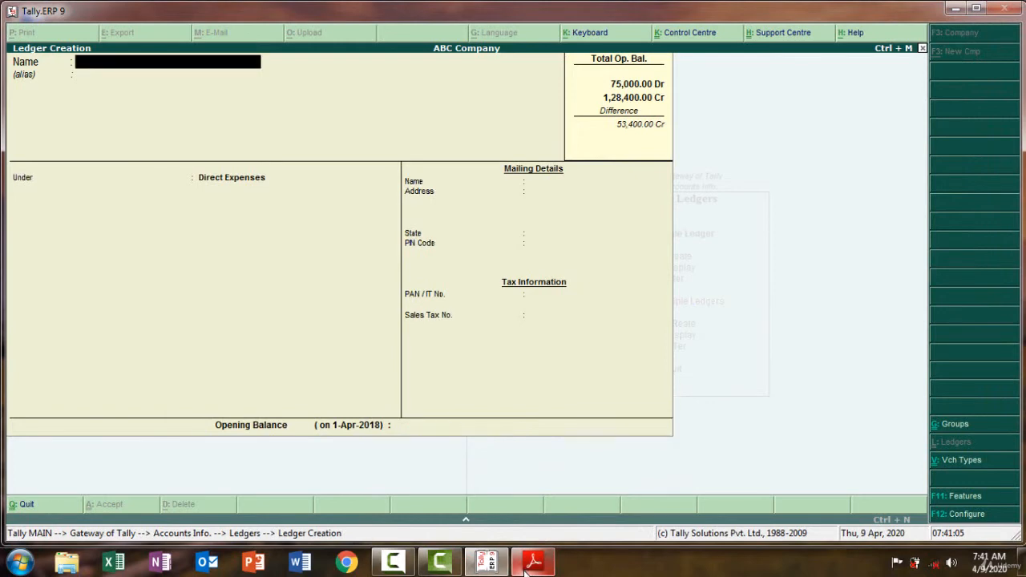
Step: Select the name Purchase in the trial balance PDF and return to the empty ledger form in Tally
{"action": "left_click", "coordinate": [531, 563]}
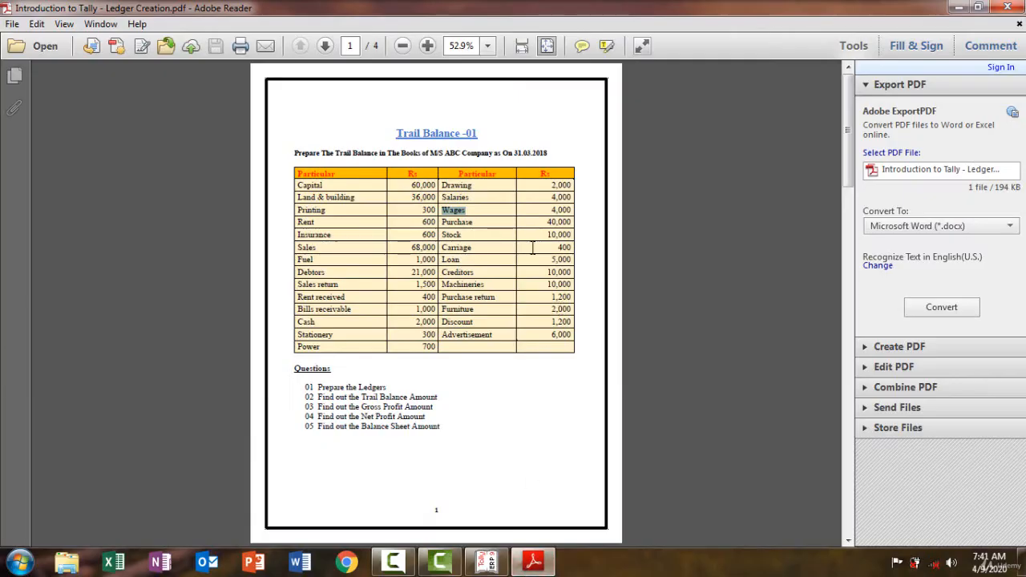
{"action": "double_click", "coordinate": [446, 222]}
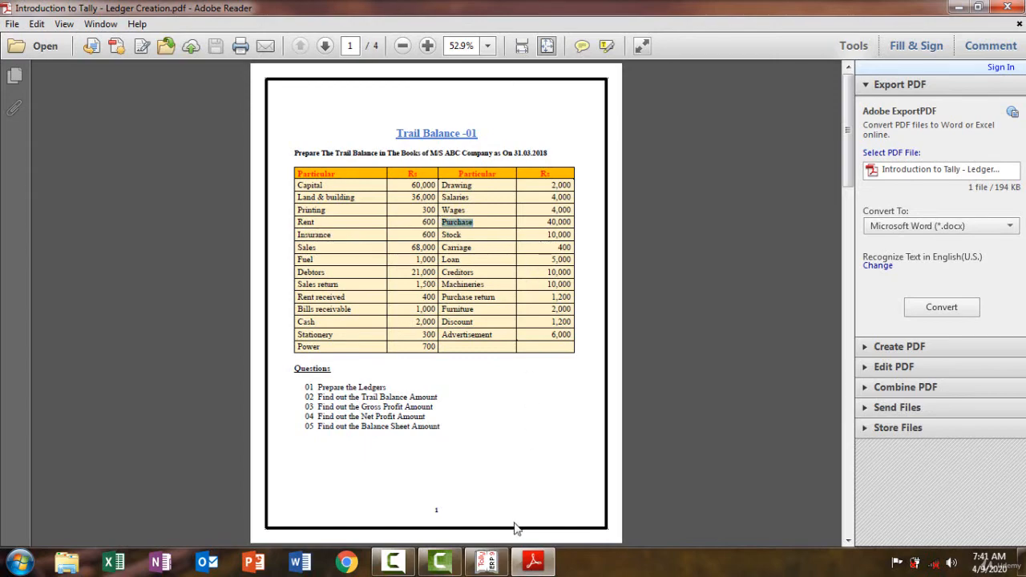
{"action": "left_click", "coordinate": [534, 563]}
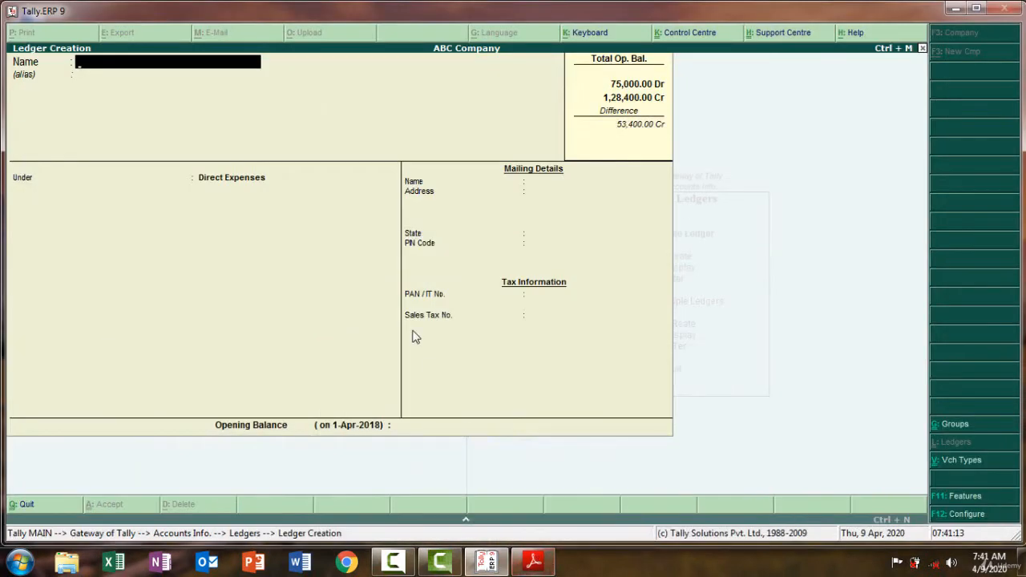
{"action": "key", "text": "ctrl+v"}
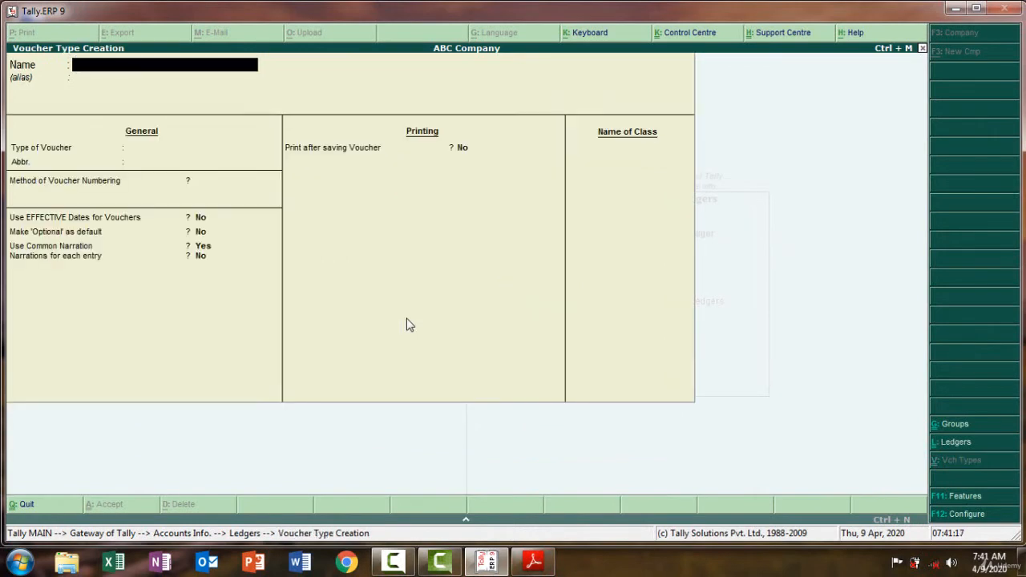
{"action": "key", "text": "Escape"}
{"action": "key", "text": "y"}
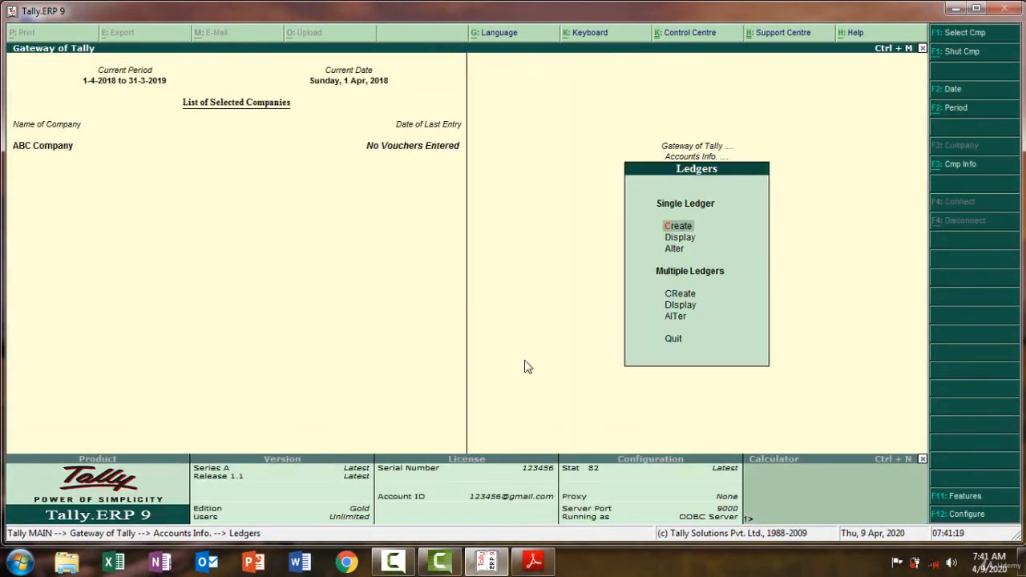
{"action": "left_click", "coordinate": [680, 227]}
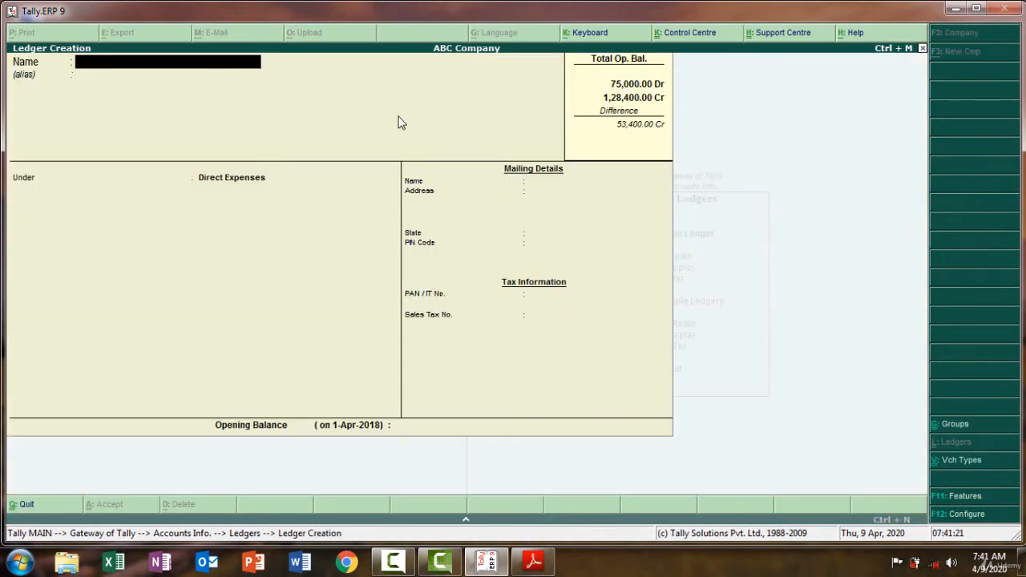
Step: Name the new ledger Purchase, leave the alias empty and place it under the Purchase Accounts group
{"action": "type", "text": "Purchase"}
{"action": "key", "text": "Return"}
{"action": "key", "text": "Return"}
{"action": "type", "text": "P"}
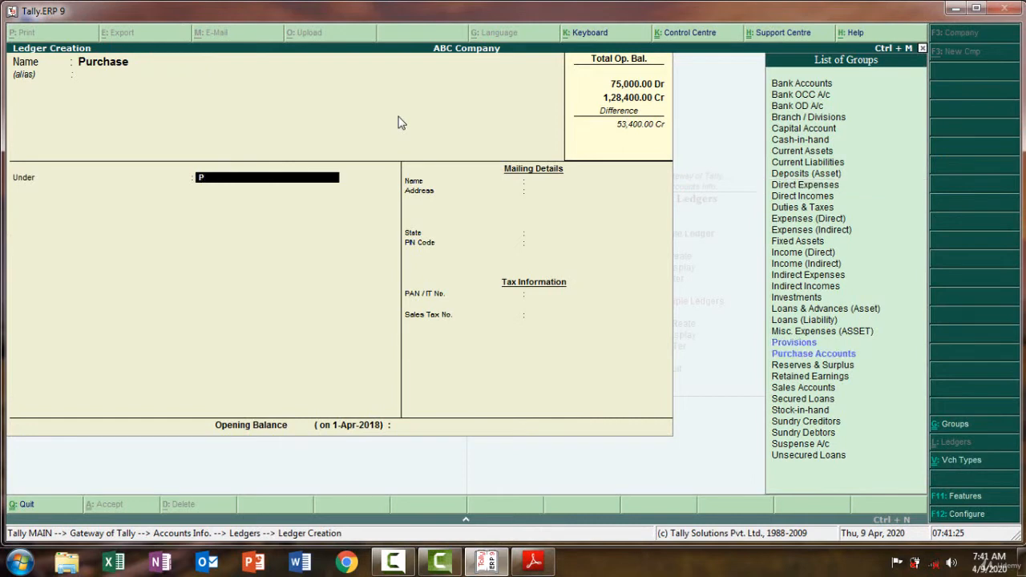
{"action": "key", "text": "Down"}
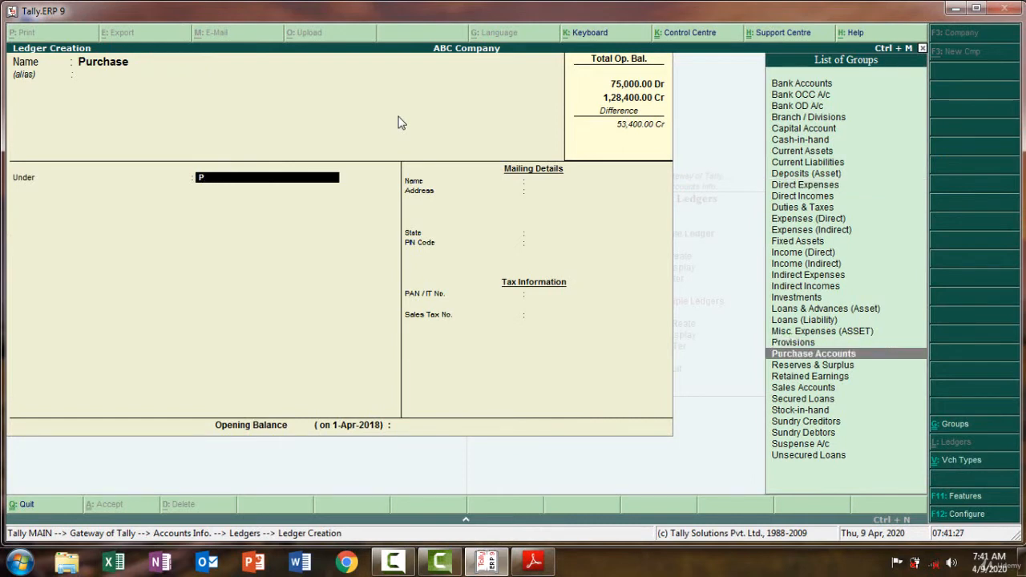
{"action": "key", "text": "Return"}
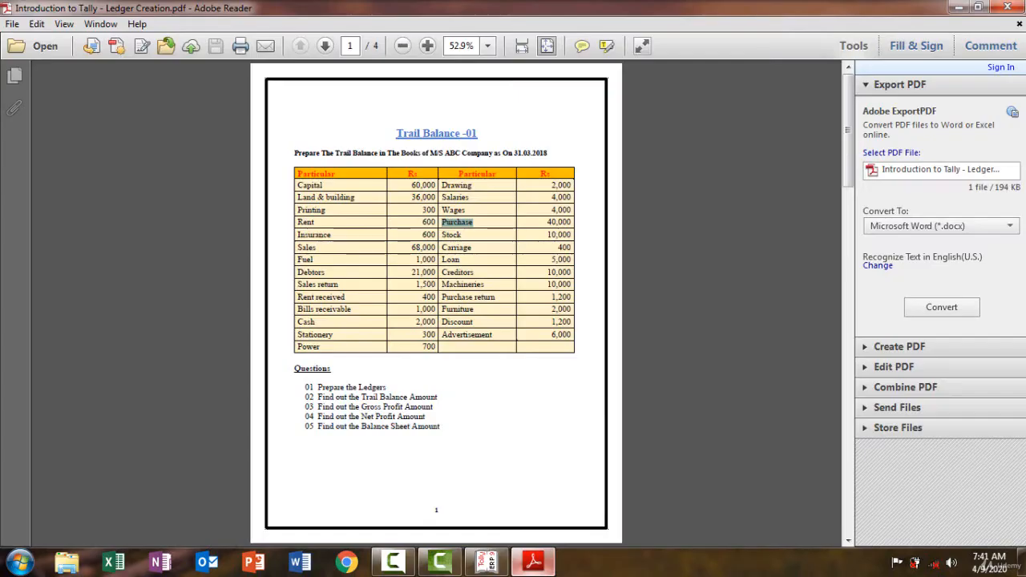
Step: Check the Purchase amount in the trial balance PDF, set the ledger's opening balance to 40,000 Dr and accept it
{"action": "left_click", "coordinate": [533, 561]}
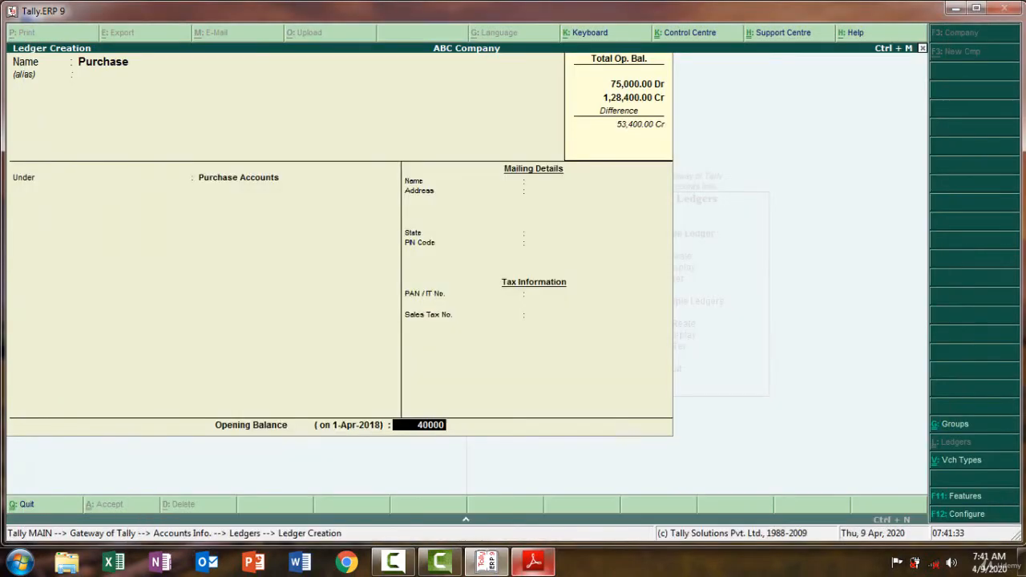
{"action": "key", "text": "Return"}
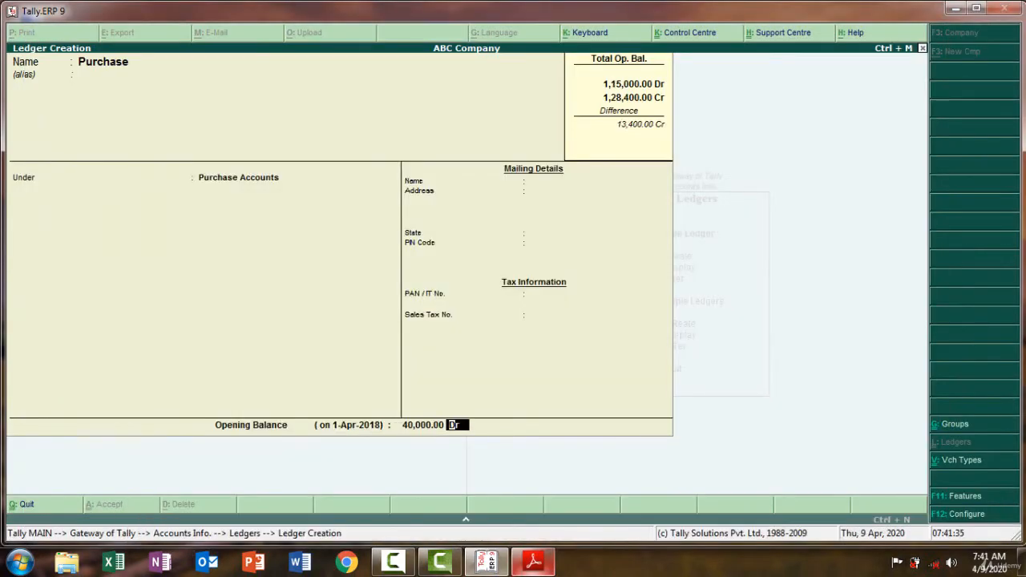
{"action": "key", "text": "Return"}
{"action": "key", "text": "Return"}
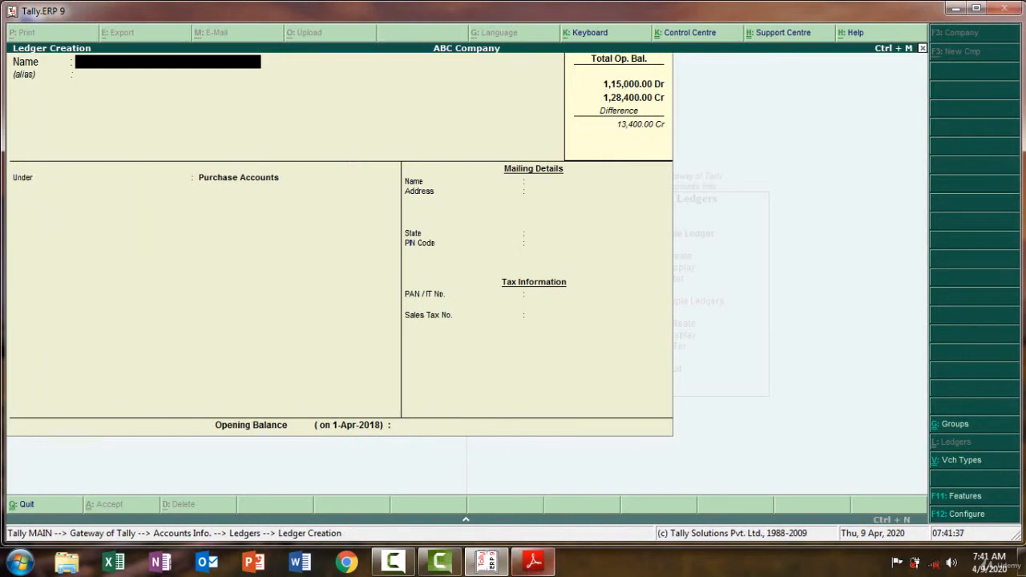
Step: Select the name Stock in the trial balance PDF and return to the empty ledger form in Tally
{"action": "left_click", "coordinate": [534, 563]}
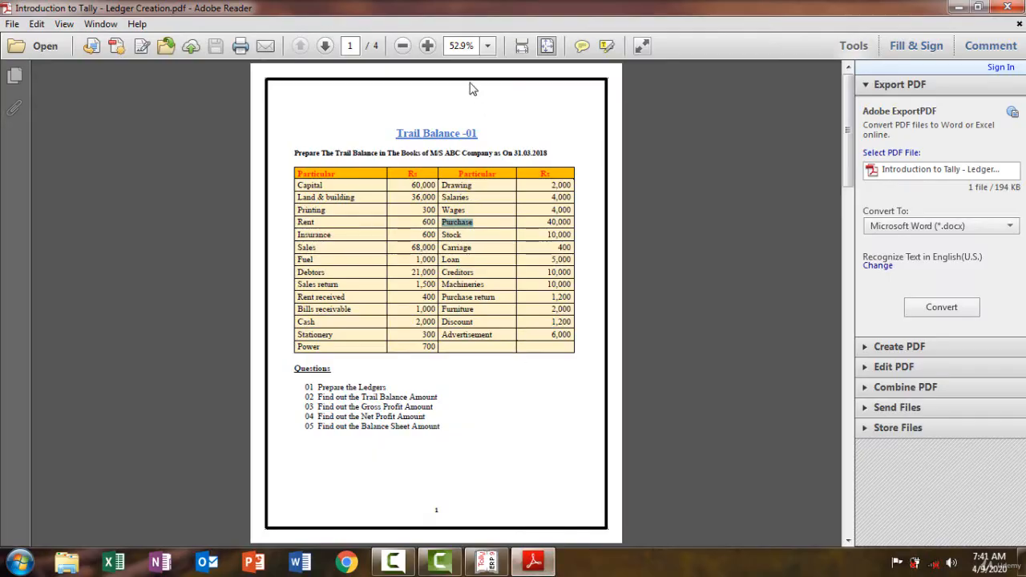
{"action": "left_click_drag", "start_coordinate": [449, 234], "coordinate": [442, 235]}
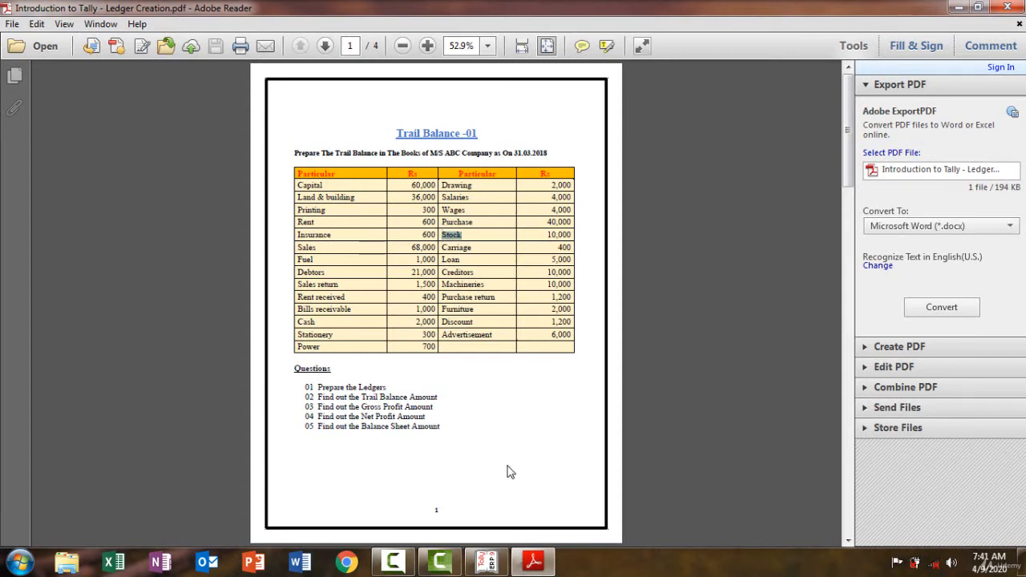
{"action": "left_click", "coordinate": [533, 561]}
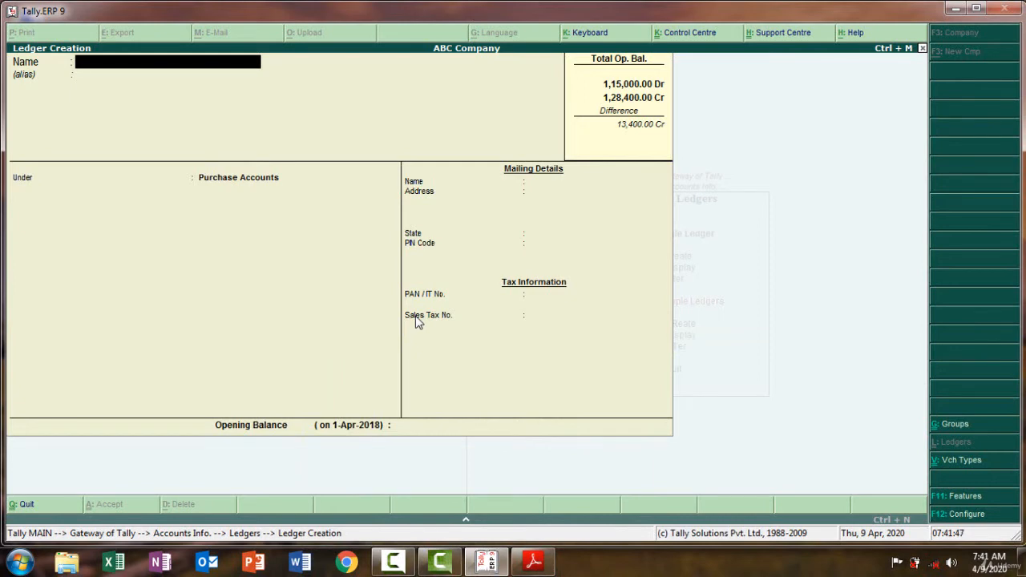
Step: Name the new ledger Stock, leave the alias empty and place it under the Stock-in-hand group
{"action": "key", "text": "ctrl+alt+v"}
{"action": "key", "text": "Return"}
{"action": "key", "text": "Return"}
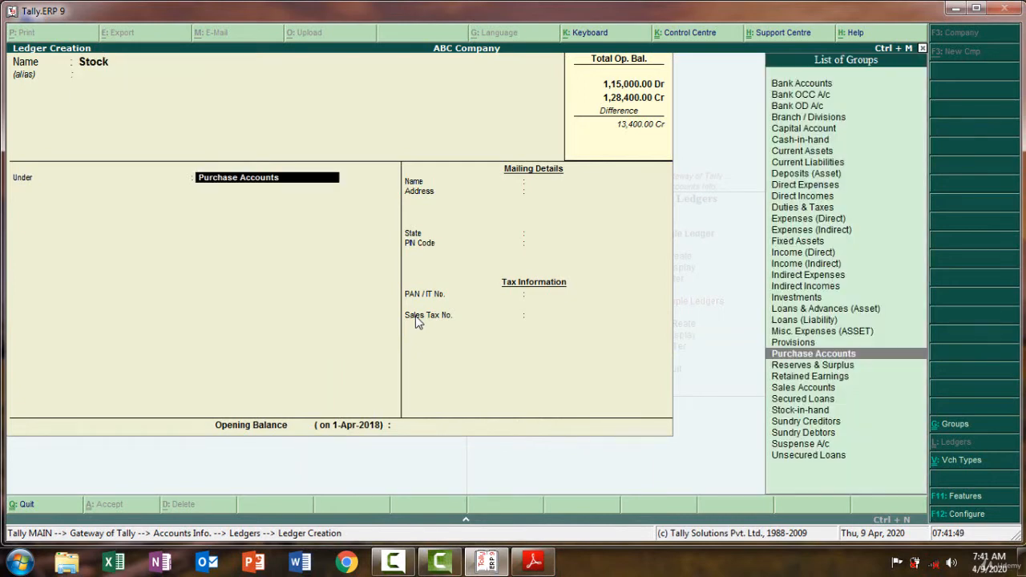
{"action": "type", "text": "S"}
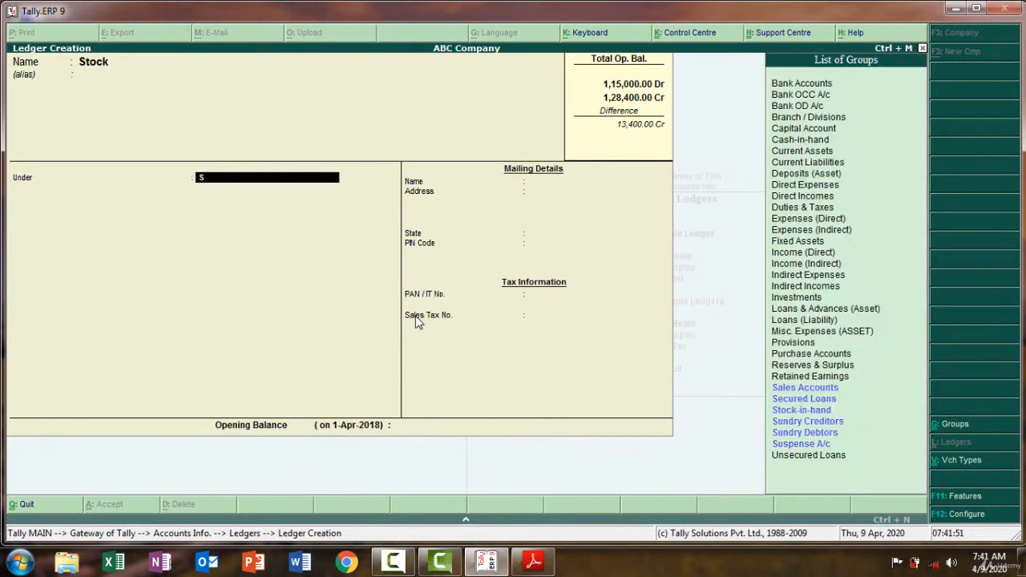
{"action": "type", "text": "t"}
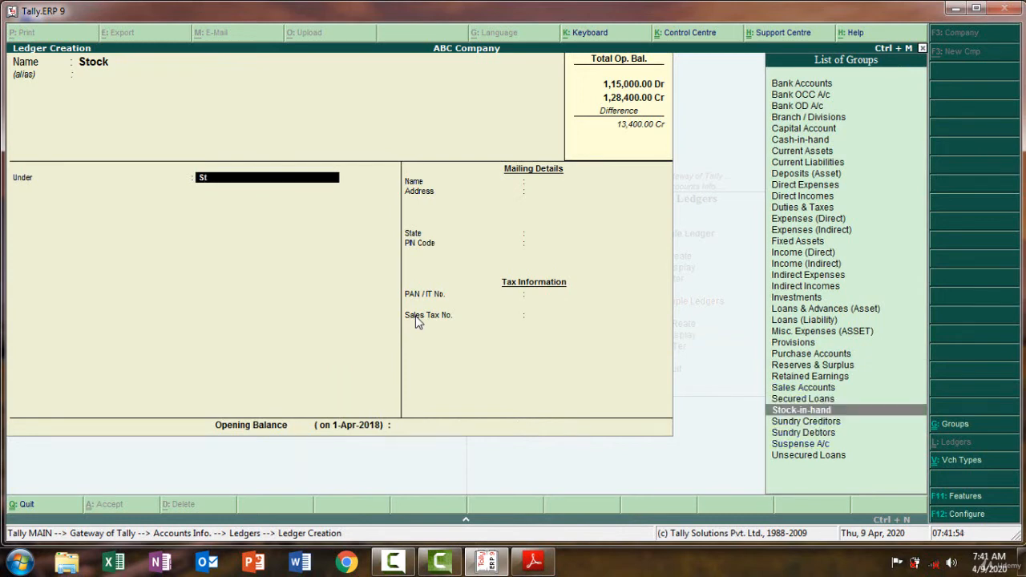
{"action": "key", "text": "Return"}
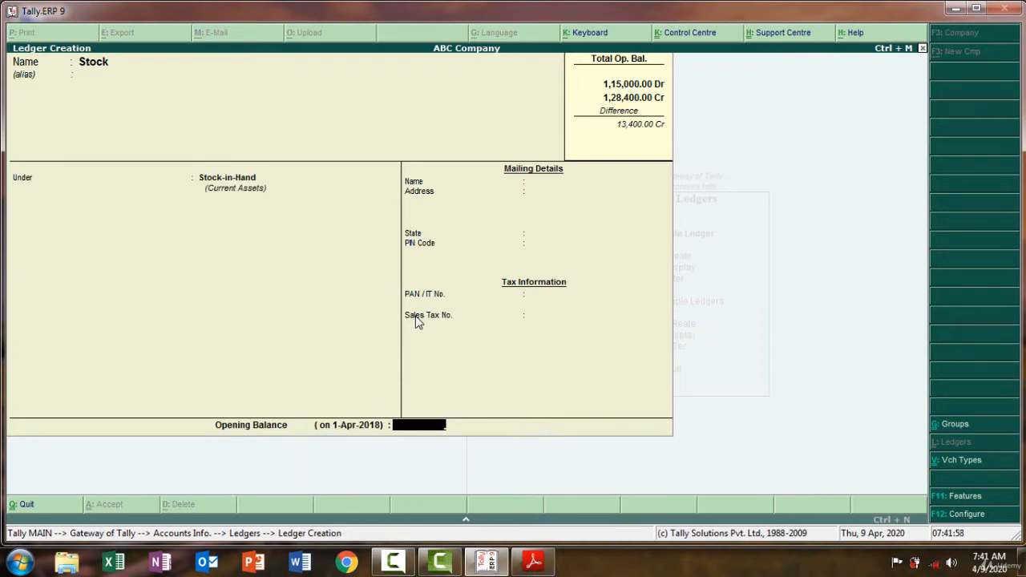
Step: Check the Stock amount in the trial balance PDF, set the ledger's opening balance to 10,000 Dr and accept it
{"action": "left_click", "coordinate": [538, 561]}
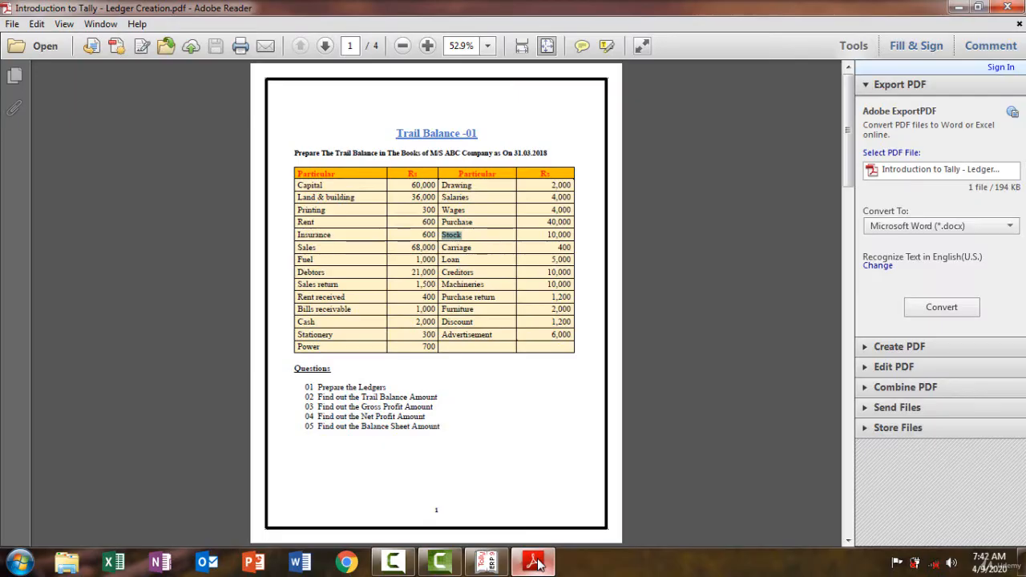
{"action": "left_click", "coordinate": [538, 562]}
{"action": "type", "text": "10000"}
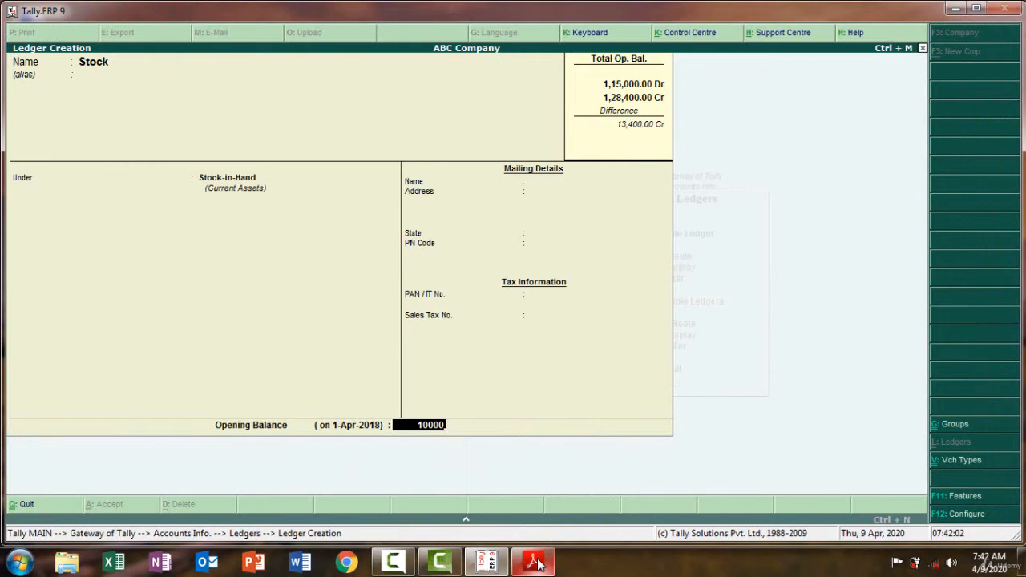
{"action": "key", "text": "Return"}
{"action": "key", "text": "Return"}
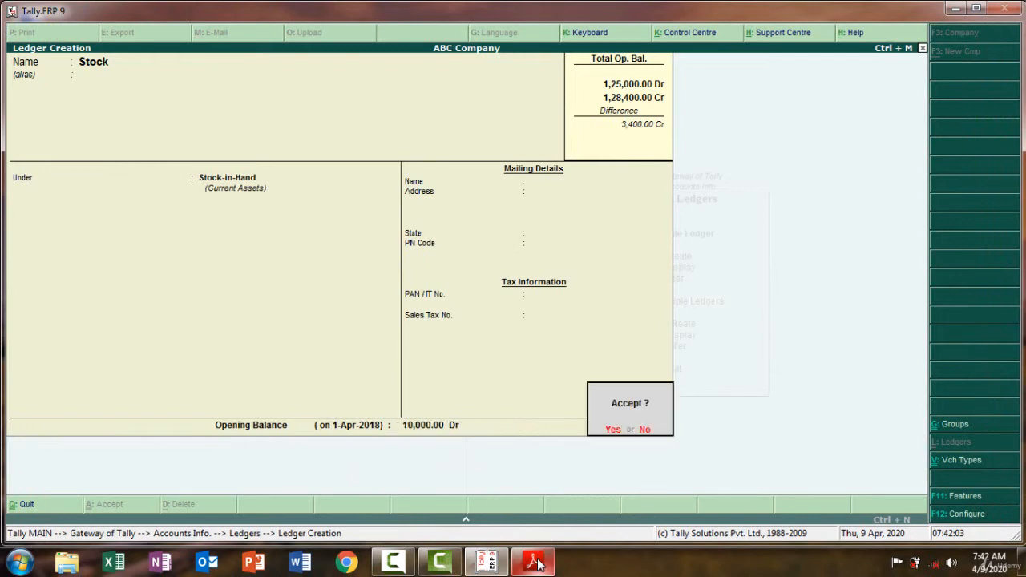
{"action": "key", "text": "Return"}
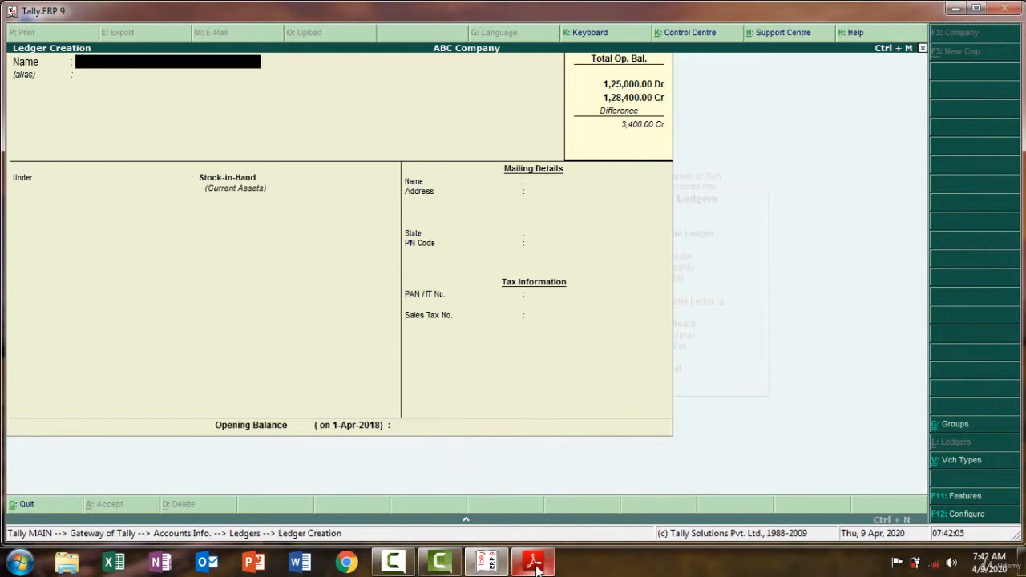
Step: Select the name Carriage in the trial balance PDF and return to the empty ledger form in Tally
{"action": "left_click", "coordinate": [534, 563]}
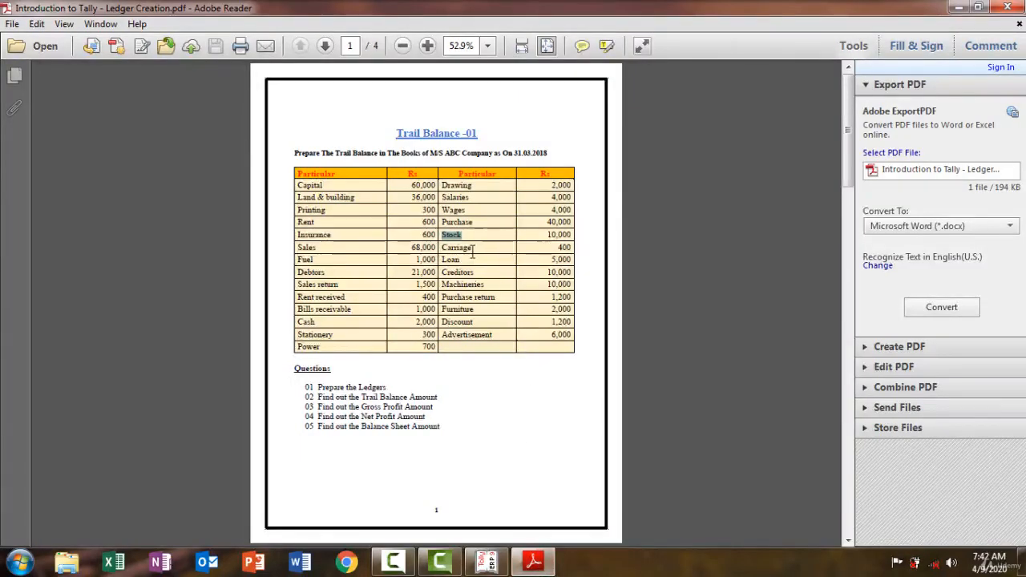
{"action": "left_click_drag", "start_coordinate": [462, 250], "coordinate": [439, 254]}
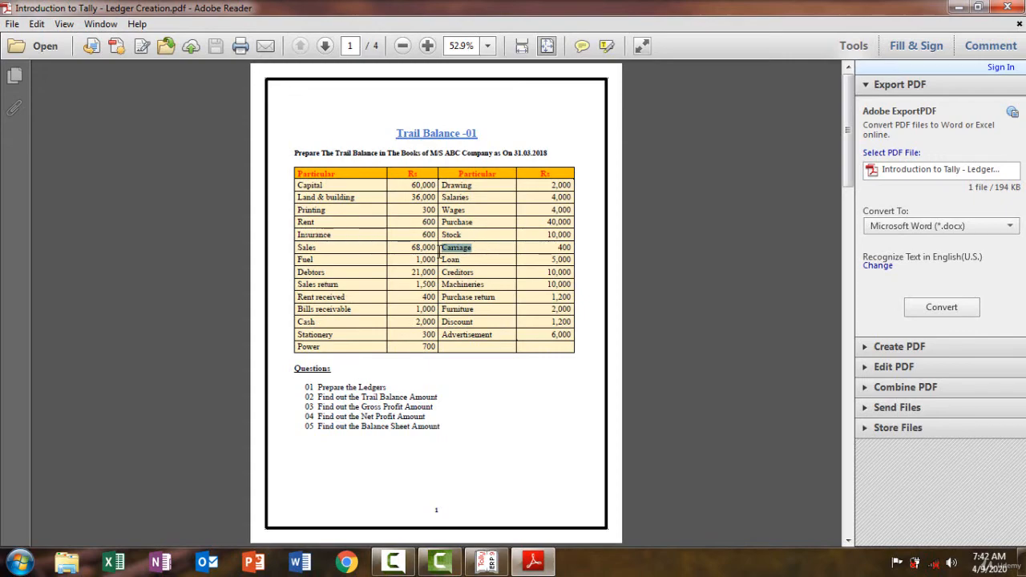
{"action": "left_click", "coordinate": [536, 563]}
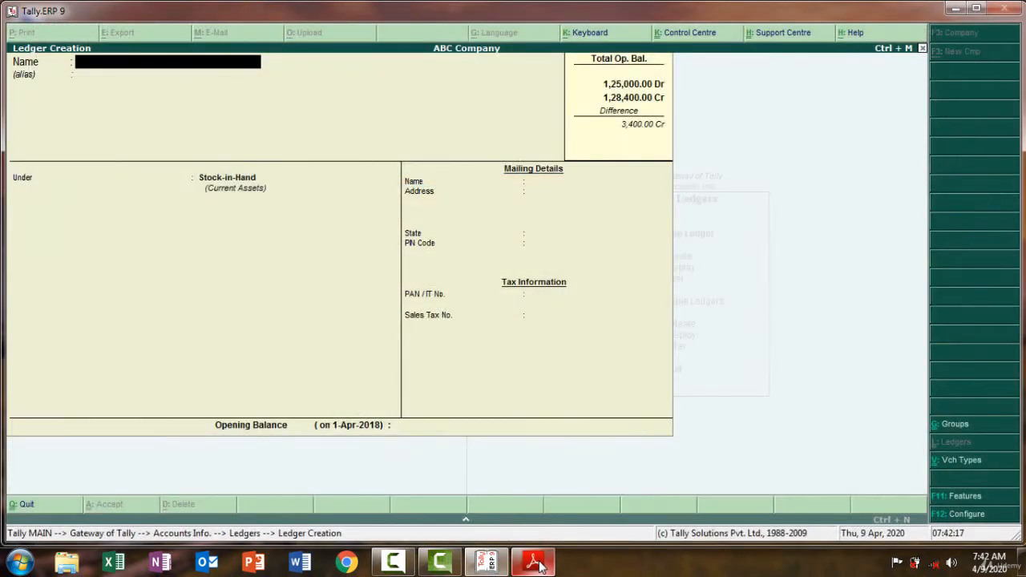
Step: Name the new ledger Carriage, leave the alias empty and place it under the Direct Expenses group
{"action": "type", "text": "Carriage"}
{"action": "key", "text": "Return"}
{"action": "key", "text": "Return"}
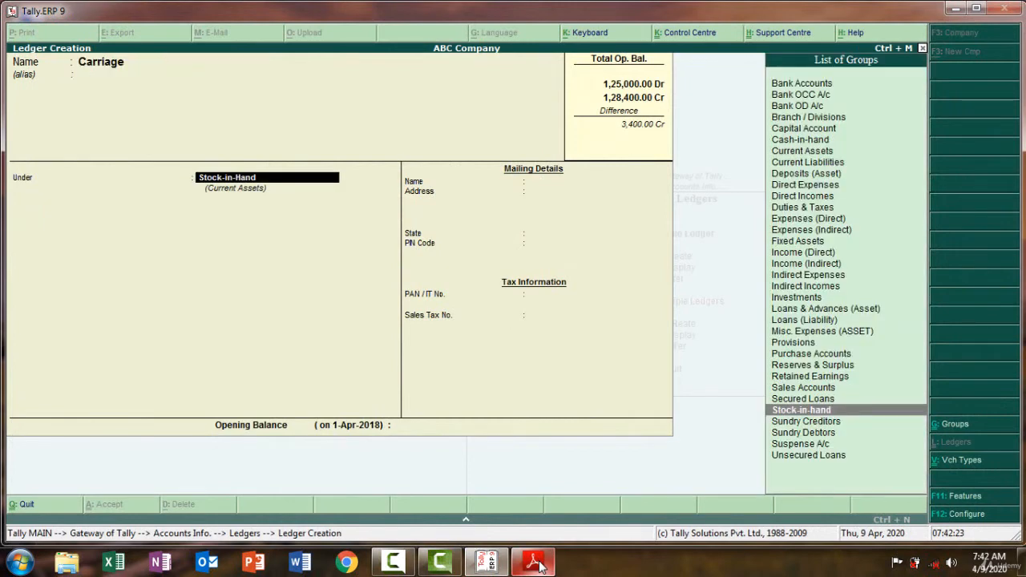
{"action": "type", "text": "Di"}
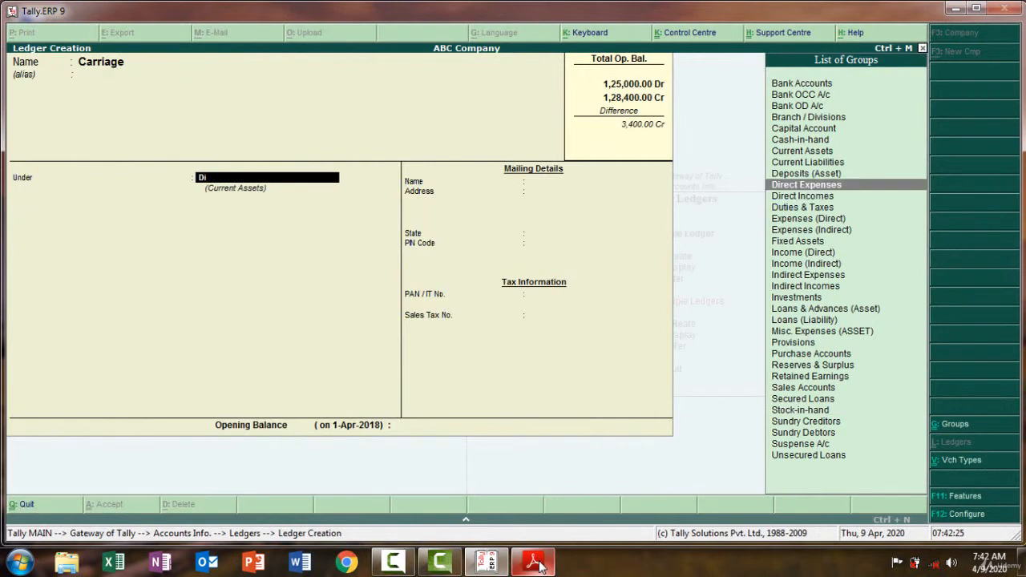
{"action": "key", "text": "Return"}
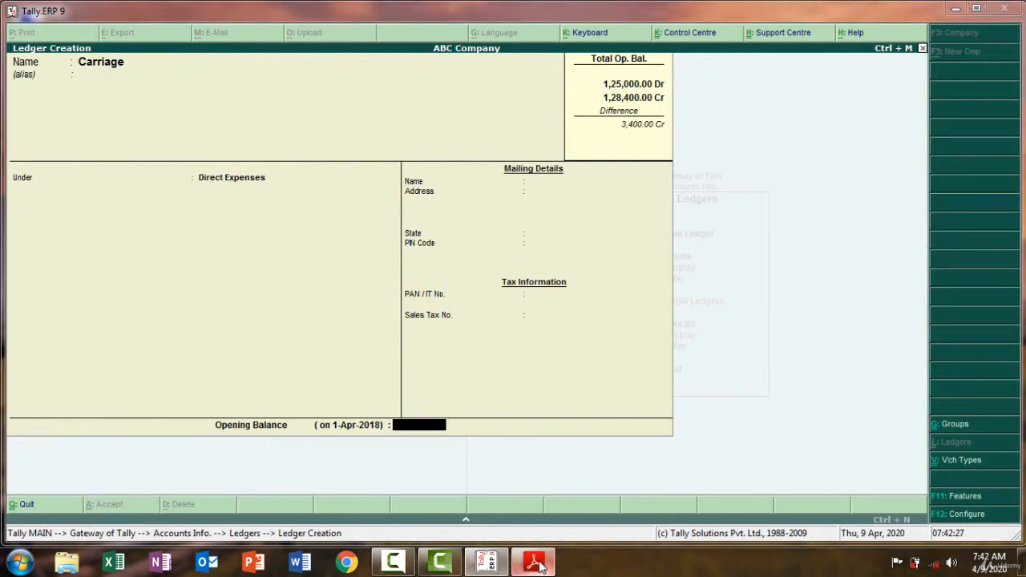
Step: Check the Carriage amount in the trial balance PDF, set the ledger's opening balance to 400 Dr and accept it
{"action": "left_click", "coordinate": [535, 561]}
{"action": "left_click", "coordinate": [535, 562]}
{"action": "left_click", "coordinate": [535, 562]}
{"action": "left_click", "coordinate": [535, 562]}
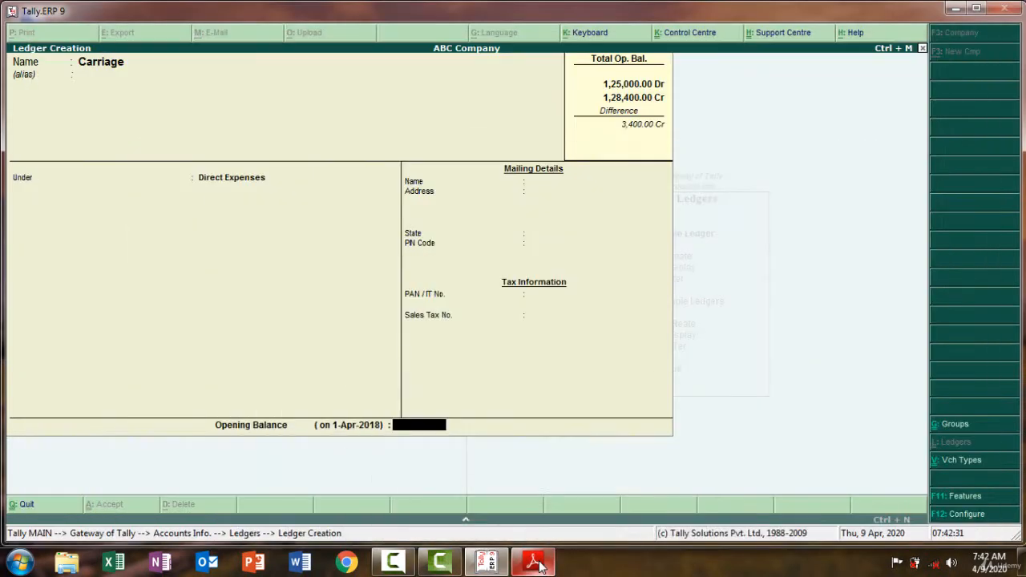
{"action": "type", "text": "400"}
{"action": "key", "text": "Return"}
{"action": "key", "text": "Return"}
{"action": "key", "text": "Return"}
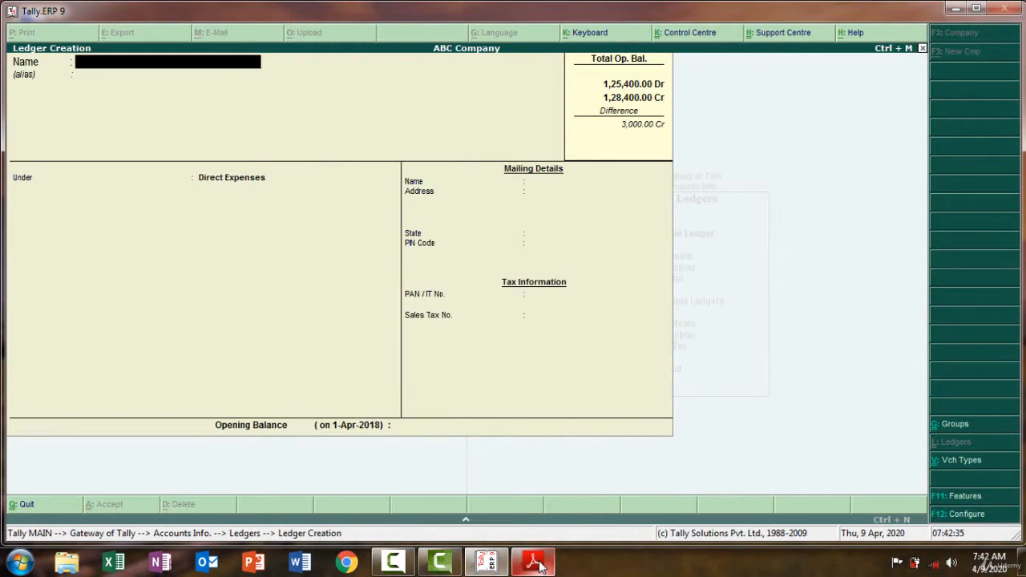
Step: Select the name Loan in the trial balance PDF and return to the empty ledger form in Tally
{"action": "left_click", "coordinate": [536, 564]}
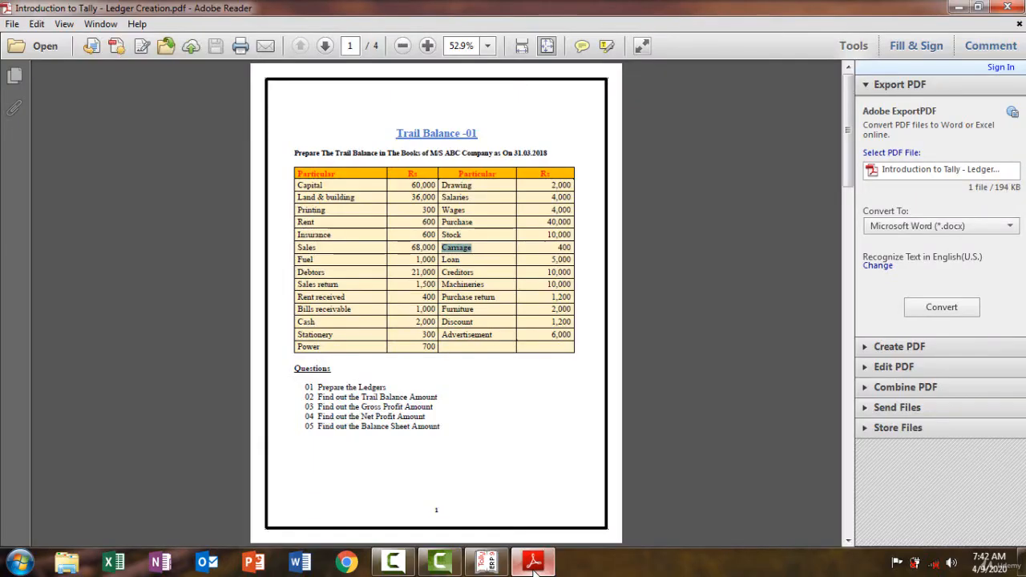
{"action": "left_click", "coordinate": [469, 259]}
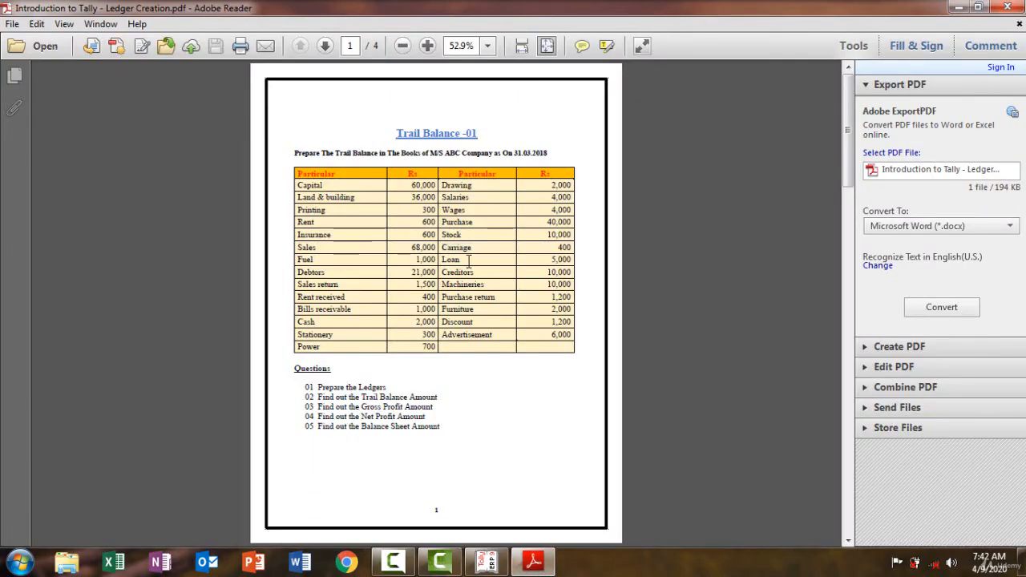
{"action": "left_click_drag", "start_coordinate": [470, 266], "coordinate": [442, 258]}
{"action": "left_click", "coordinate": [465, 258]}
{"action": "left_click", "coordinate": [533, 566]}
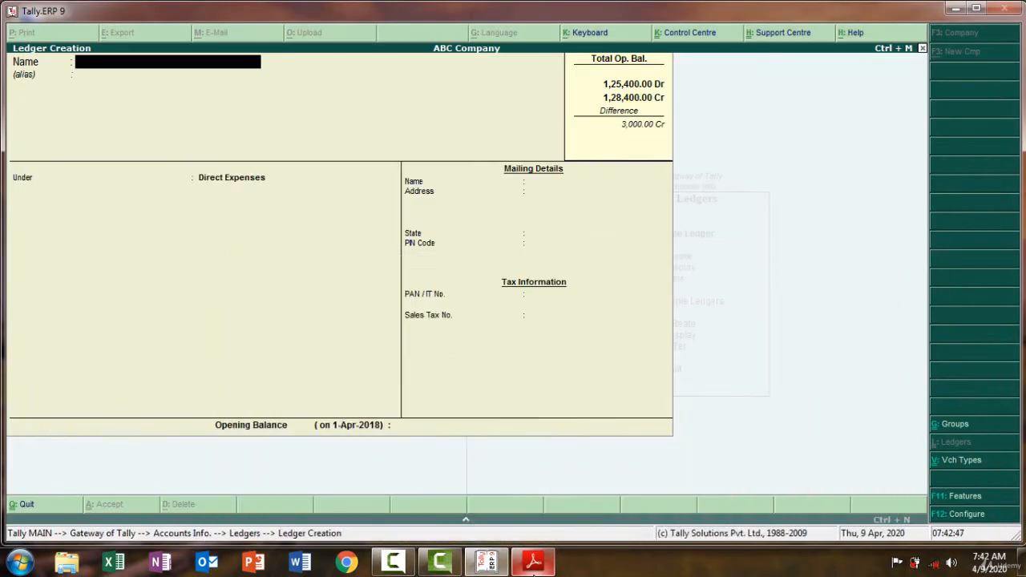
Step: Name the new ledger Loan, leave the alias empty and place it under the Loans (Liability) group
{"action": "type", "text": "Loan"}
{"action": "key", "text": "Return"}
{"action": "key", "text": "Return"}
{"action": "type", "text": "L"}
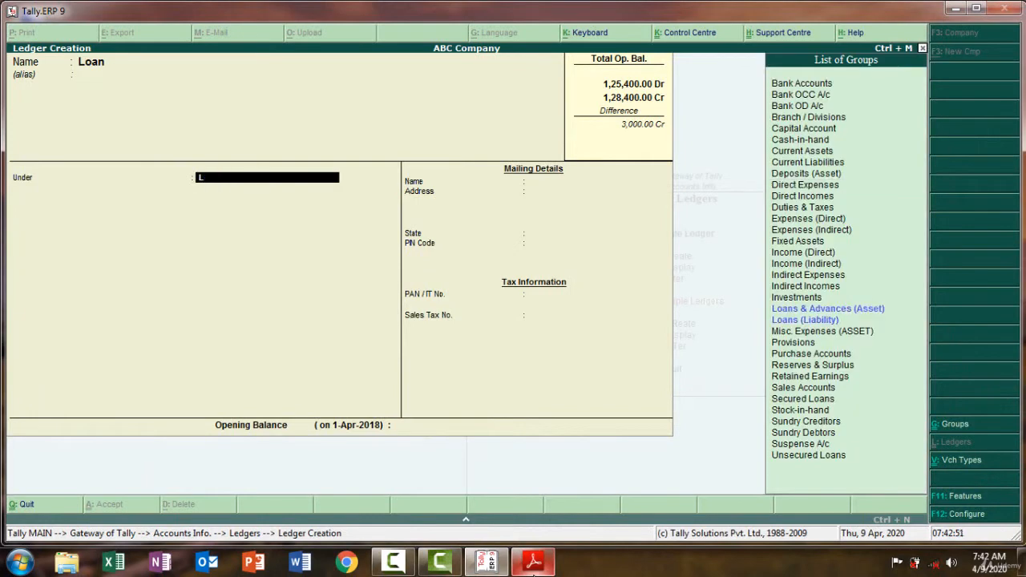
{"action": "key", "text": "Down"}
{"action": "key", "text": "Down"}
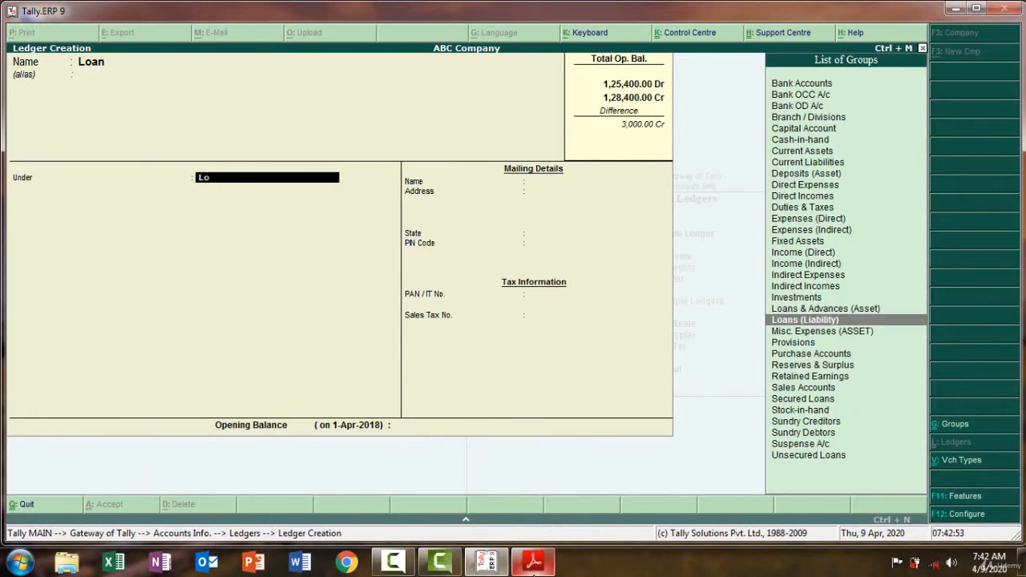
{"action": "key", "text": "Return"}
Step: Keep Loan as the mailing name, set the state to Not Applicable and leave the other mailing and tax details blank
{"action": "key", "text": "Return"}
{"action": "key", "text": "Return"}
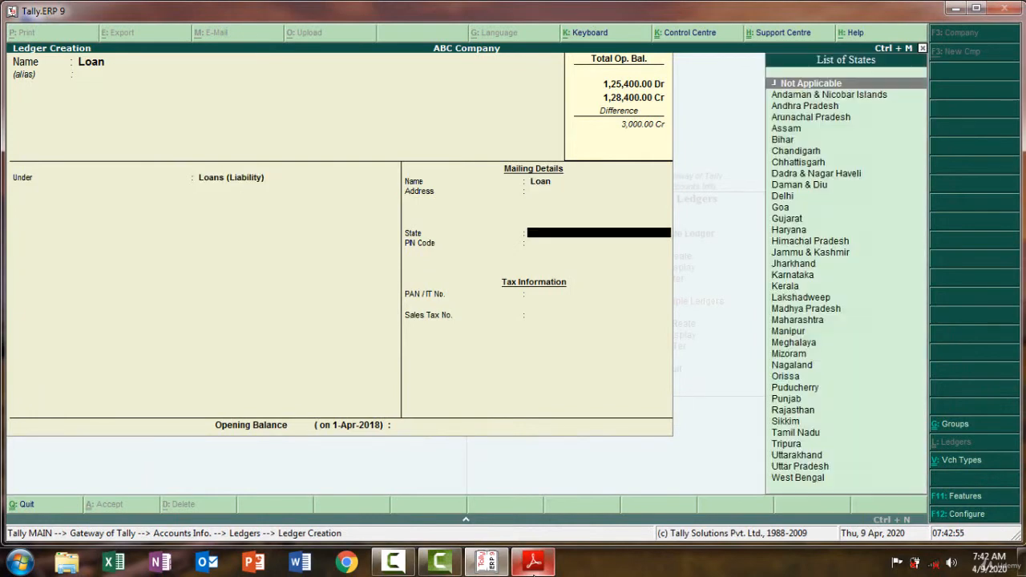
{"action": "key", "text": "Return"}
{"action": "key", "text": "Return"}
{"action": "key", "text": "Return"}
{"action": "key", "text": "Return"}
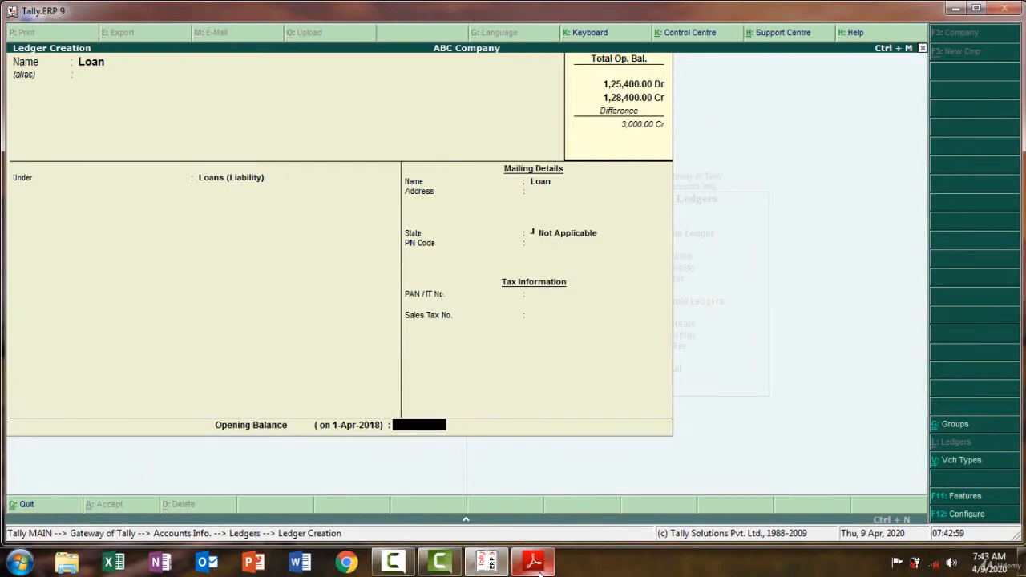
Step: Check the Loan amount in the trial balance PDF, set the ledger's opening balance to 5000 Cr and accept it
{"action": "left_click", "coordinate": [536, 563]}
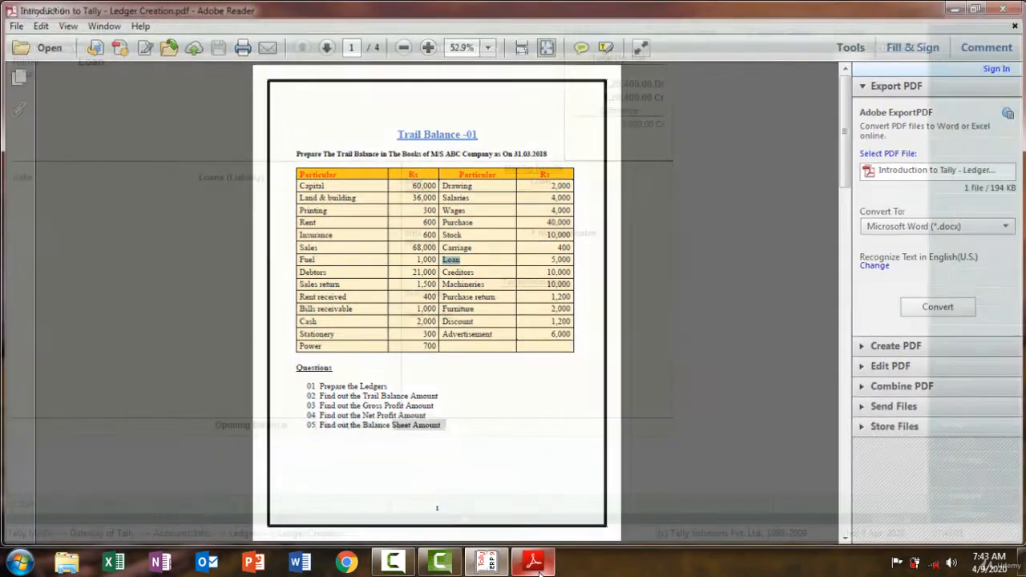
{"action": "left_click", "coordinate": [536, 563]}
{"action": "type", "text": "5000"}
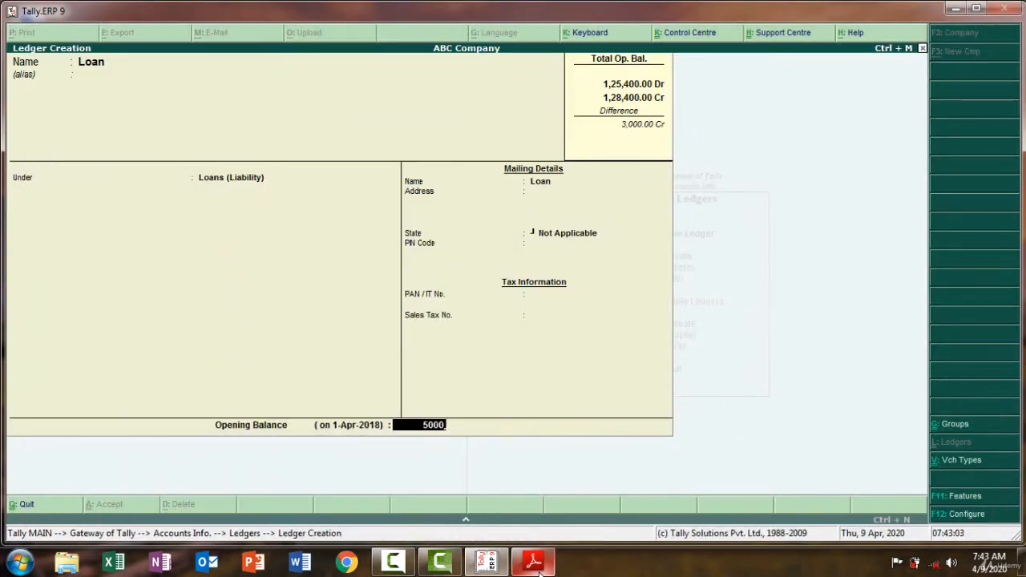
{"action": "key", "text": "Return"}
{"action": "key", "text": "Return"}
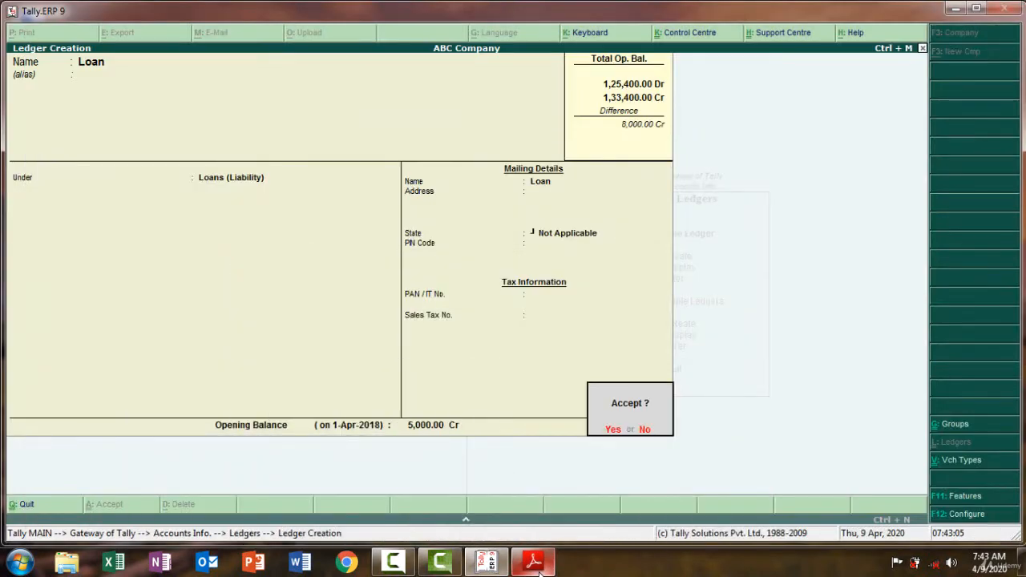
{"action": "key", "text": "Return"}
Step: Copy the name Creditors from the trial balance PDF into the name of the new ledger in Tally
{"action": "left_click", "coordinate": [538, 566]}
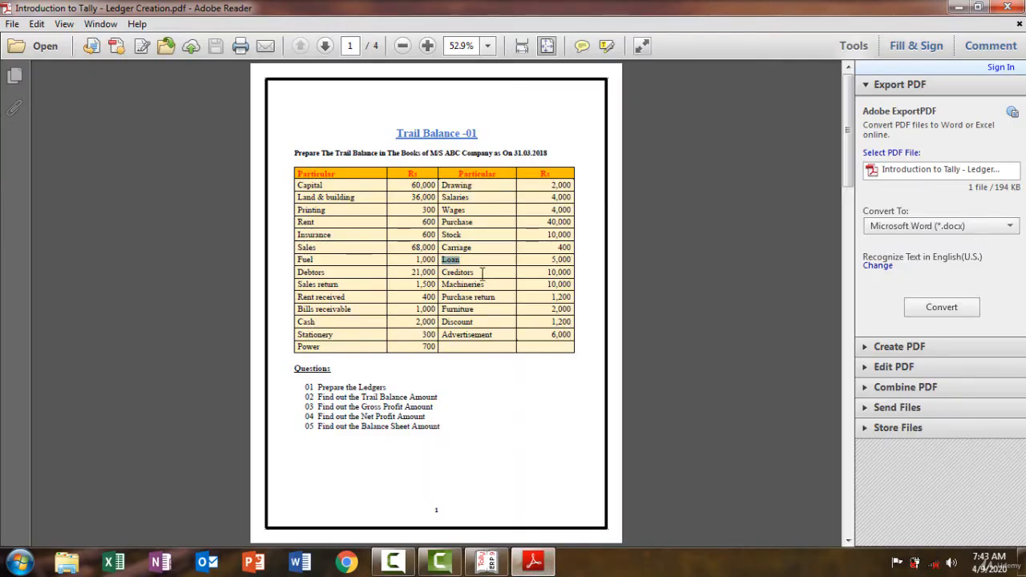
{"action": "left_click_drag", "start_coordinate": [476, 272], "coordinate": [442, 265]}
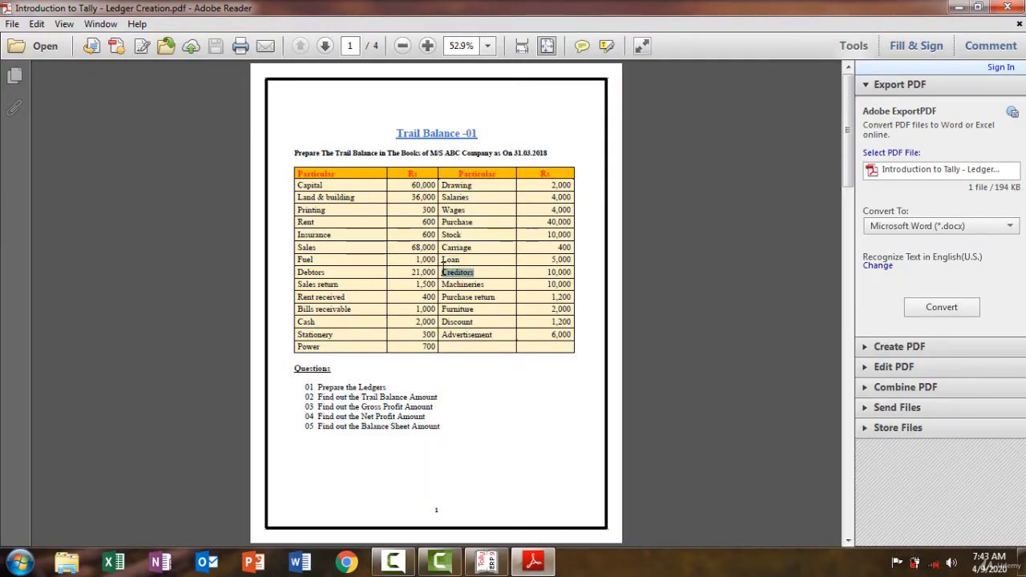
{"action": "left_click", "coordinate": [537, 564]}
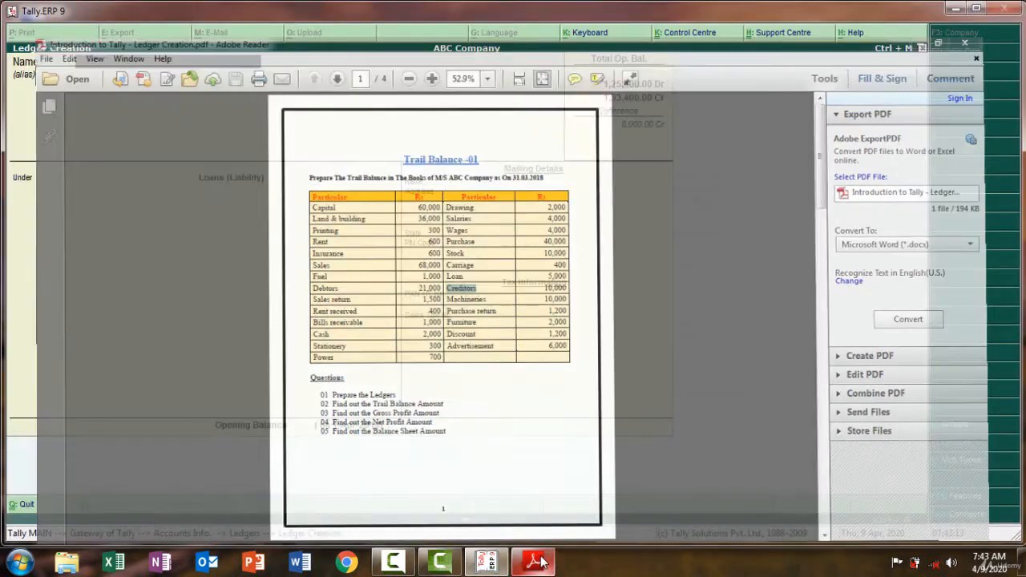
{"action": "key", "text": "ctrl+alt+v"}
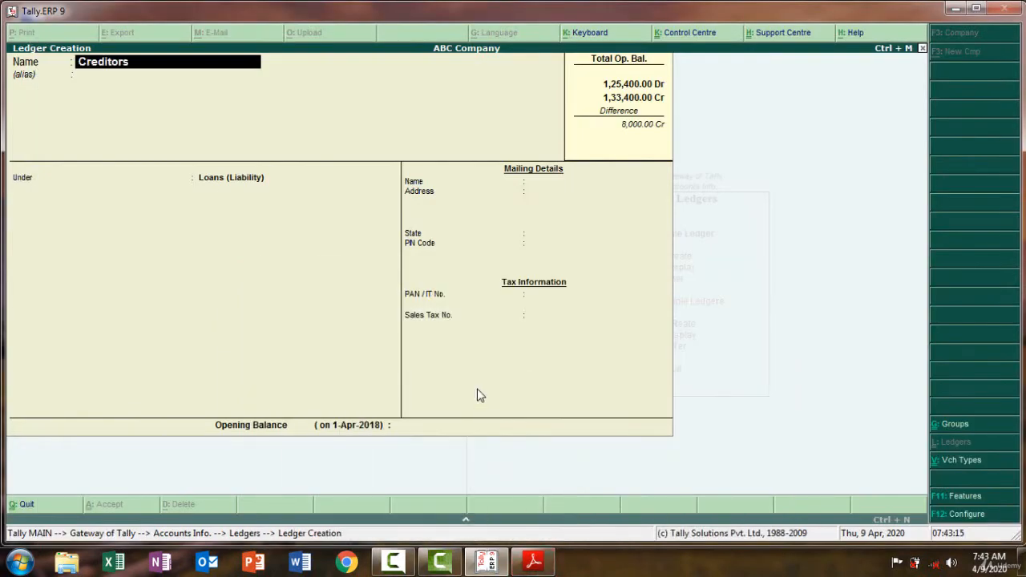
Step: Leave the alias empty and place the Creditors ledger under the Sundry Creditors group, with the default credit period blank
{"action": "key", "text": "Return"}
{"action": "key", "text": "Return"}
{"action": "type", "text": "S"}
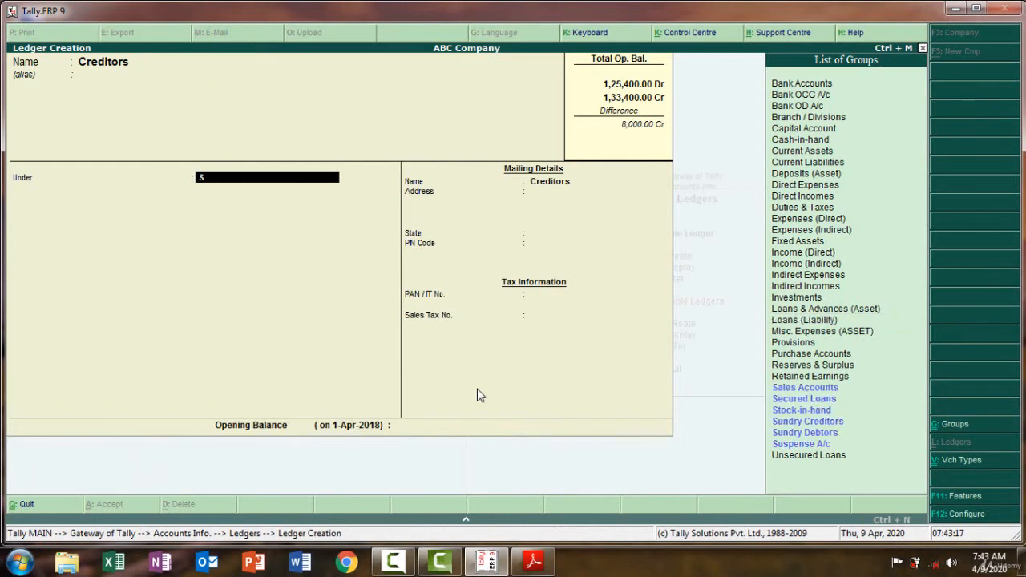
{"action": "type", "text": "u"}
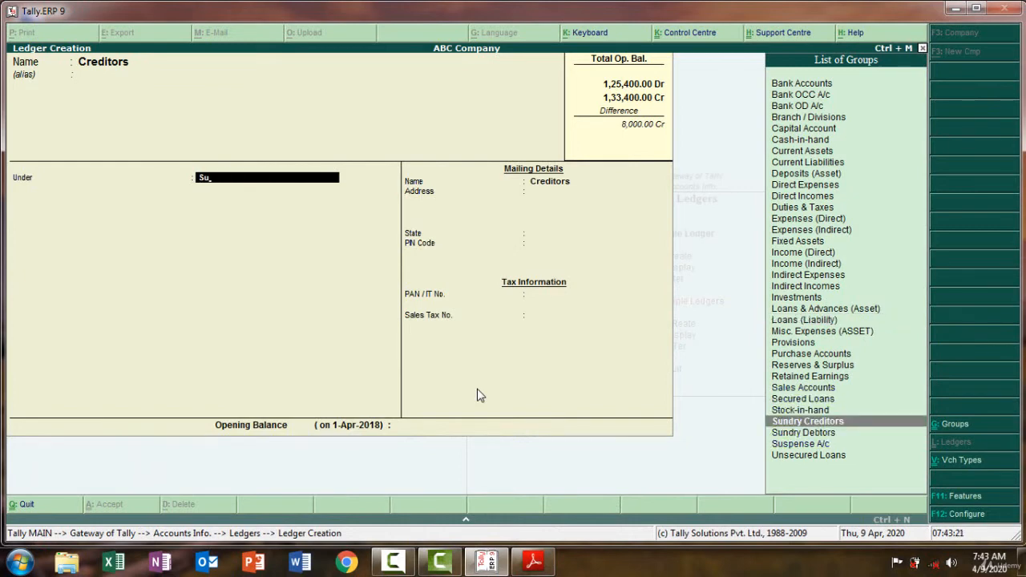
{"action": "key", "text": "Return"}
{"action": "key", "text": "Return"}
{"action": "key", "text": "Return"}
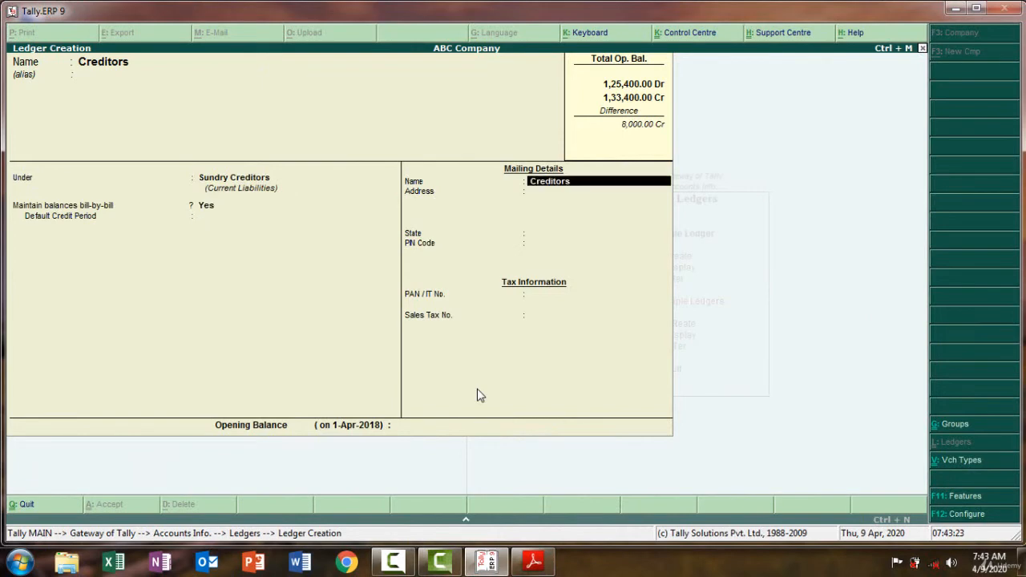
Step: Keep Creditors as the mailing name, set the state to Not Applicable and leave the other mailing and tax details blank
{"action": "key", "text": "Return"}
{"action": "key", "text": "Return"}
{"action": "key", "text": "Return"}
{"action": "key", "text": "Return"}
{"action": "key", "text": "Return"}
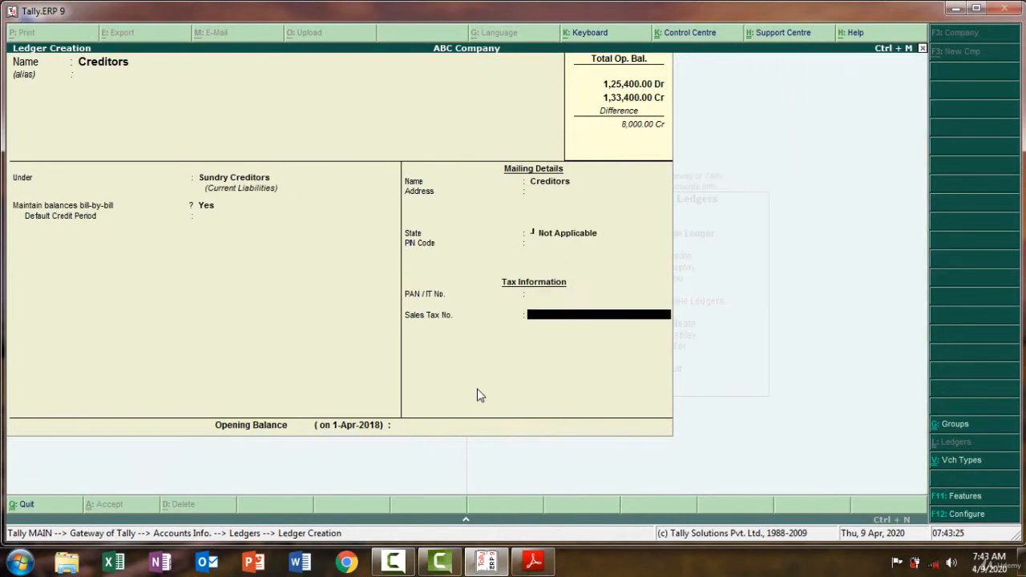
{"action": "key", "text": "Return"}
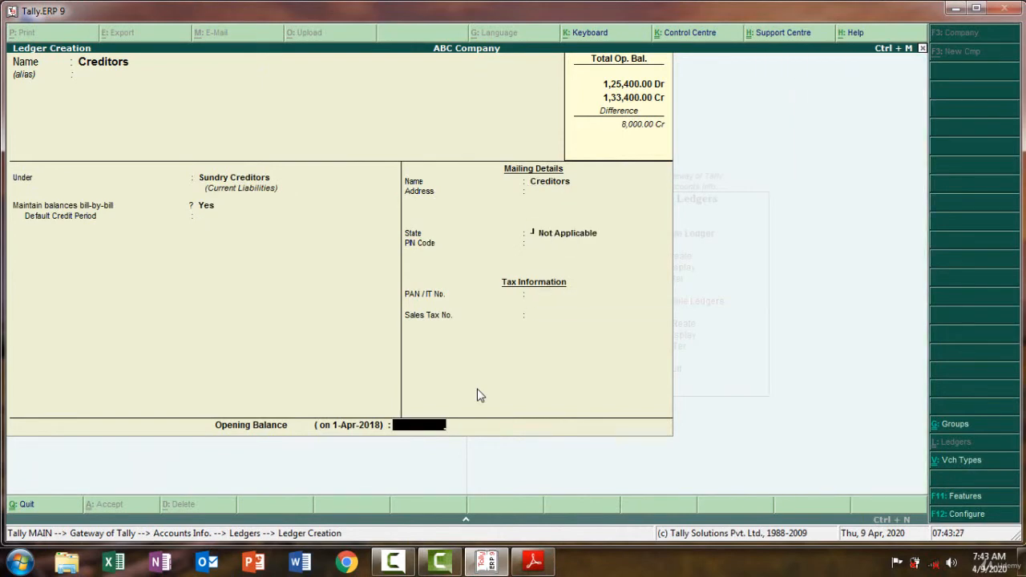
Step: Set Maintain balances bill-by-bill to No for the Creditors ledger and go through its remaining details to the opening balance
{"action": "left_click", "coordinate": [207, 206]}
{"action": "type", "text": "n"}
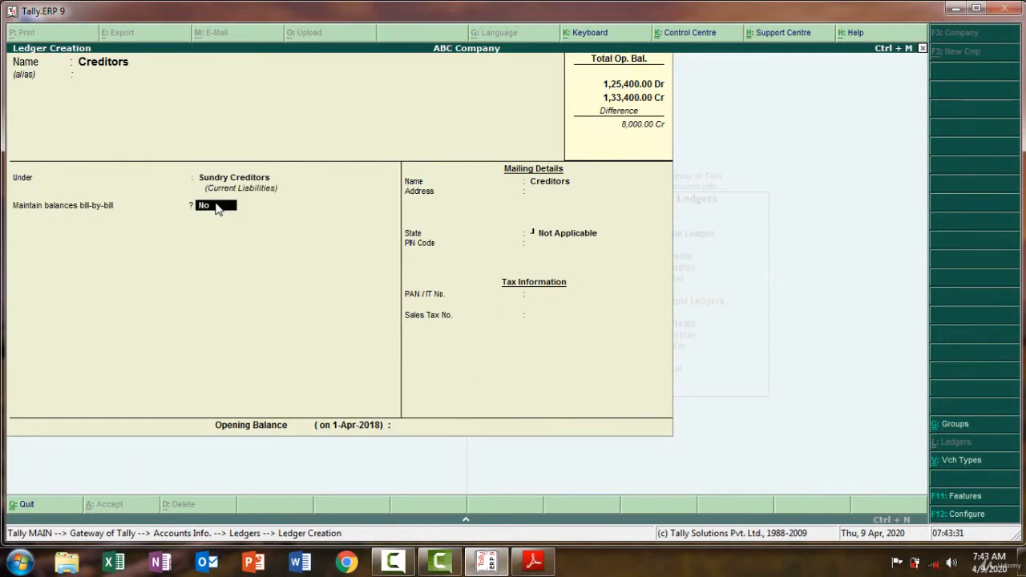
{"action": "key", "text": "Return"}
{"action": "key", "text": "Return"}
{"action": "key", "text": "Return"}
{"action": "key", "text": "Return"}
{"action": "key", "text": "Return"}
{"action": "key", "text": "Return"}
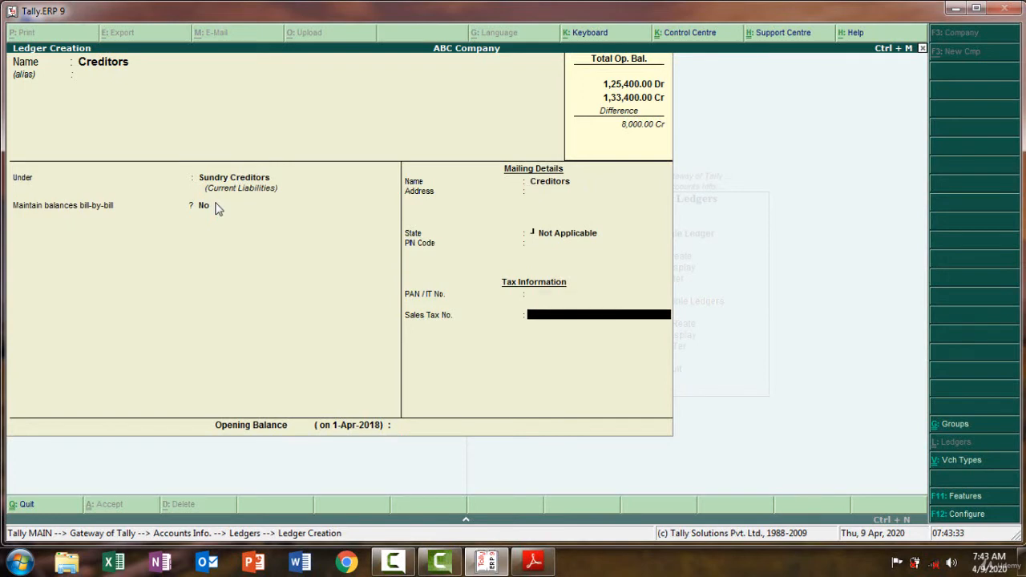
{"action": "key", "text": "Return"}
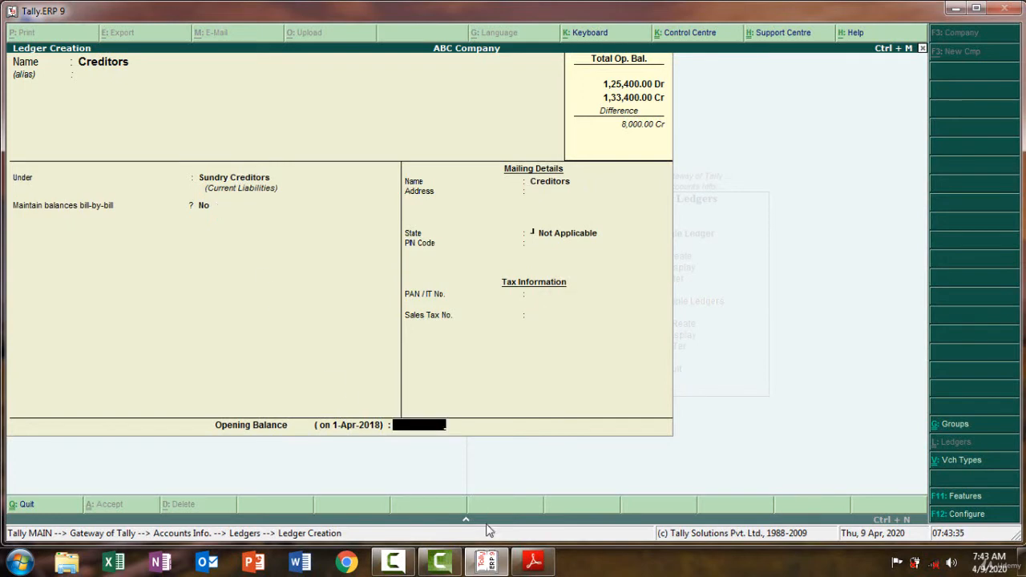
Step: Check the Creditors amount in the trial balance PDF, set the ledger's opening balance to 10000 Cr and accept it
{"action": "left_click", "coordinate": [535, 573]}
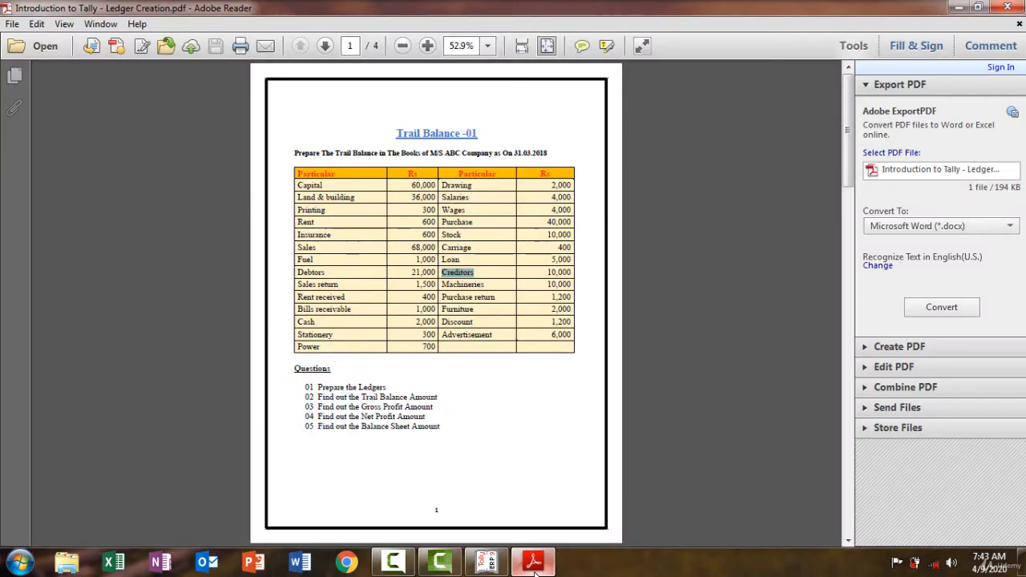
{"action": "left_click", "coordinate": [535, 572]}
{"action": "type", "text": "10000"}
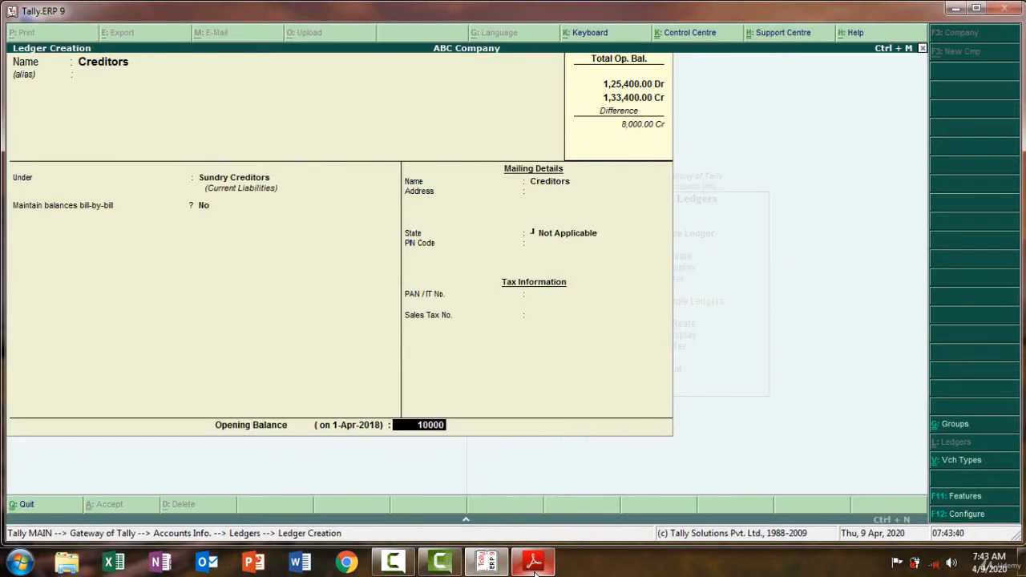
{"action": "key", "text": "Return"}
{"action": "key", "text": "Return"}
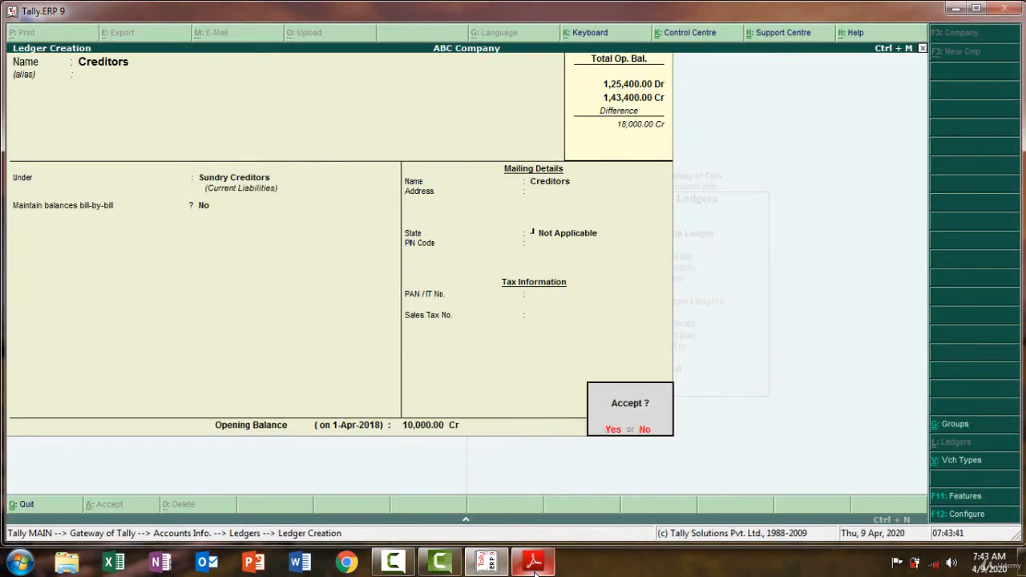
{"action": "key", "text": "Return"}
Step: Copy the name Machineries from the trial balance PDF into the name of the new ledger in Tally
{"action": "left_click", "coordinate": [535, 573]}
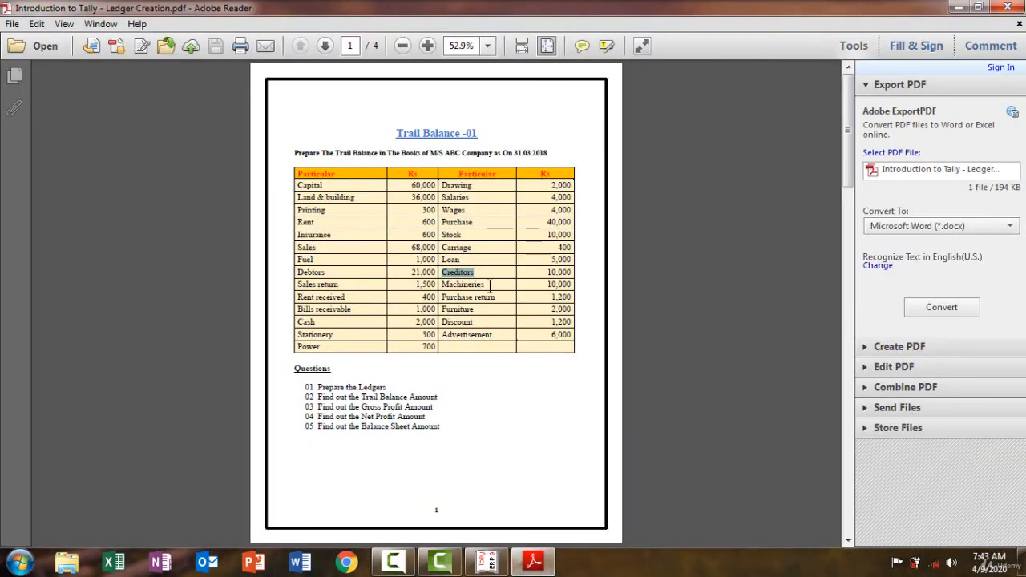
{"action": "left_click_drag", "start_coordinate": [488, 287], "coordinate": [441, 286]}
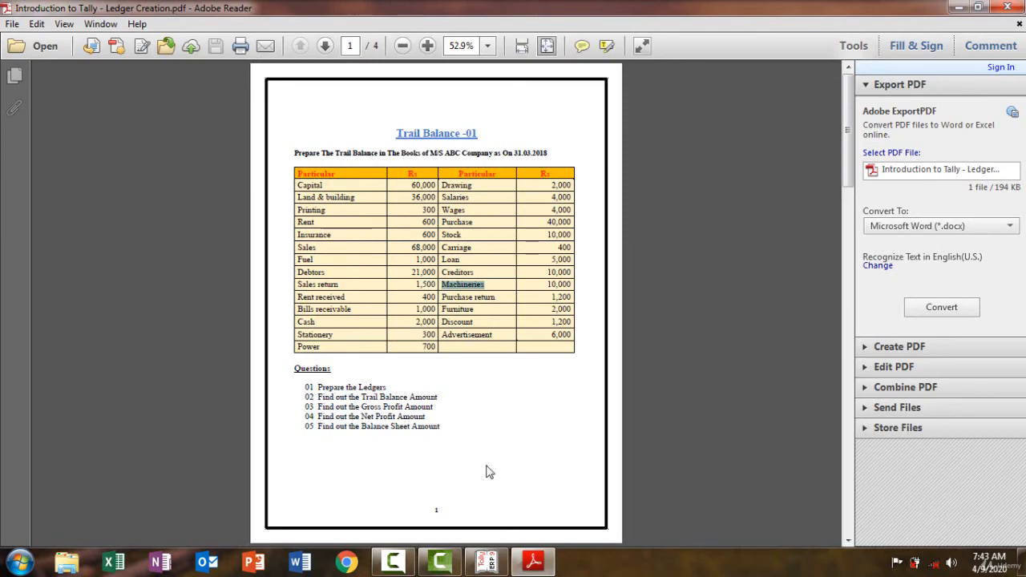
{"action": "left_click", "coordinate": [535, 565]}
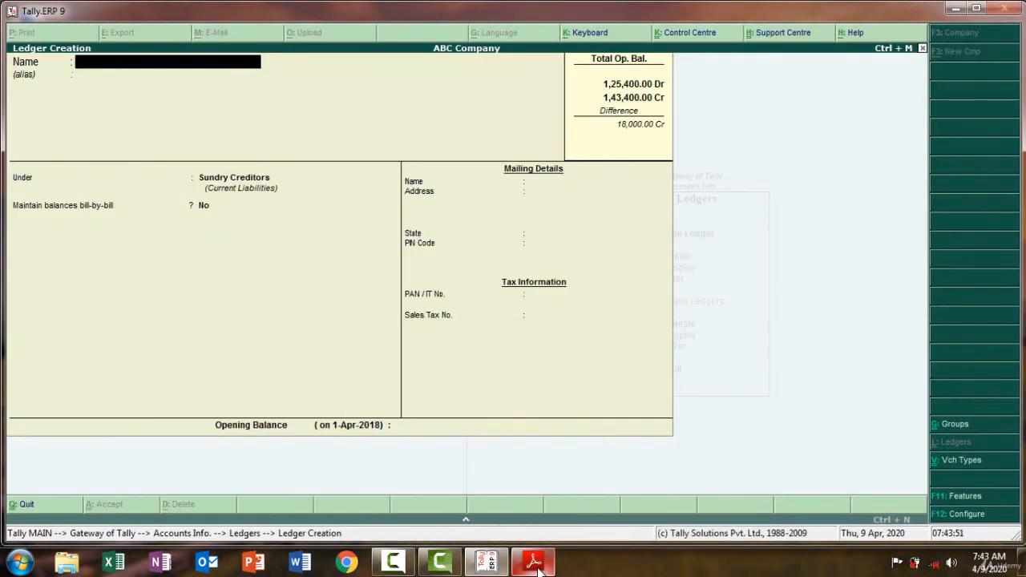
{"action": "key", "text": "ctrl+alt+v"}
Step: Leave the alias empty and place the Machineries ledger under the Fixed Assets group
{"action": "key", "text": "Return"}
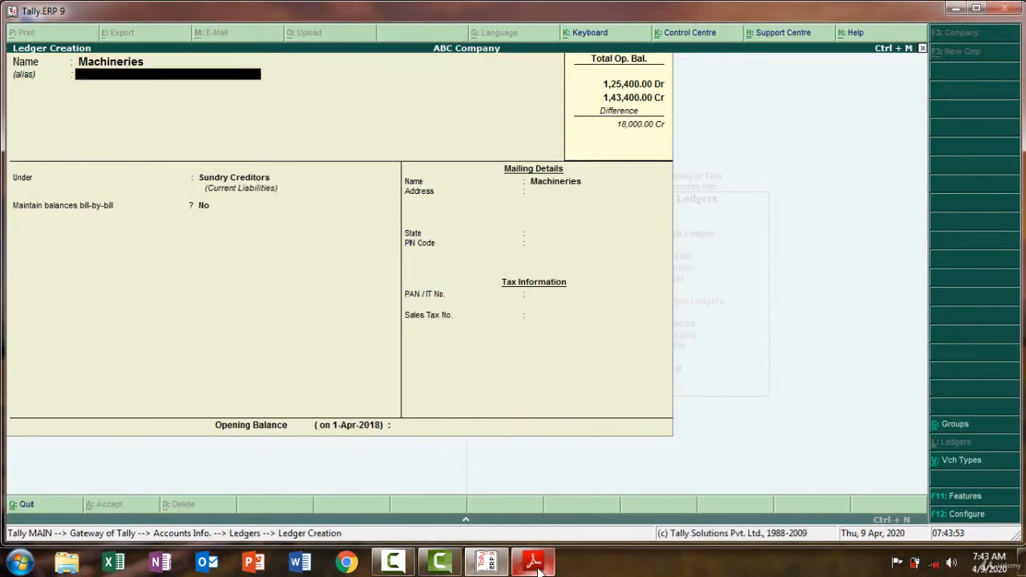
{"action": "key", "text": "Return"}
{"action": "type", "text": "F"}
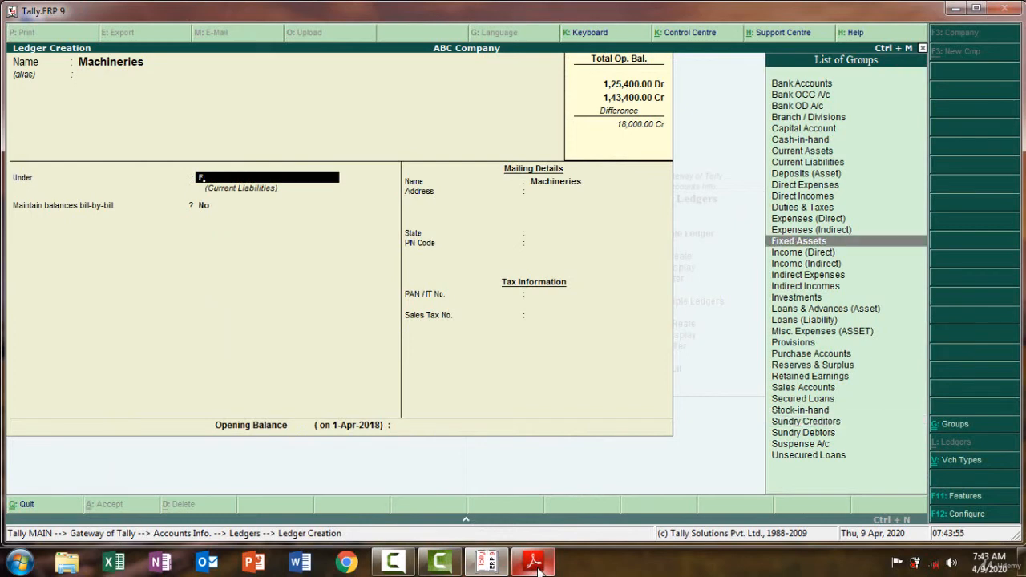
{"action": "key", "text": "Return"}
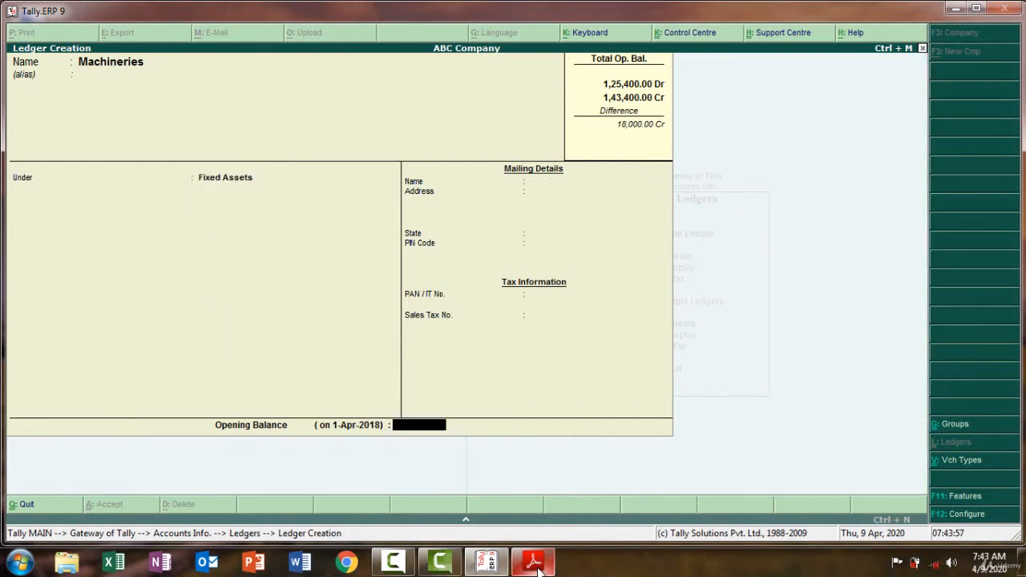
Step: Check the Machineries amount in the trial balance PDF, set the ledger's opening balance to 10000 Dr and accept it
{"action": "left_click", "coordinate": [535, 562]}
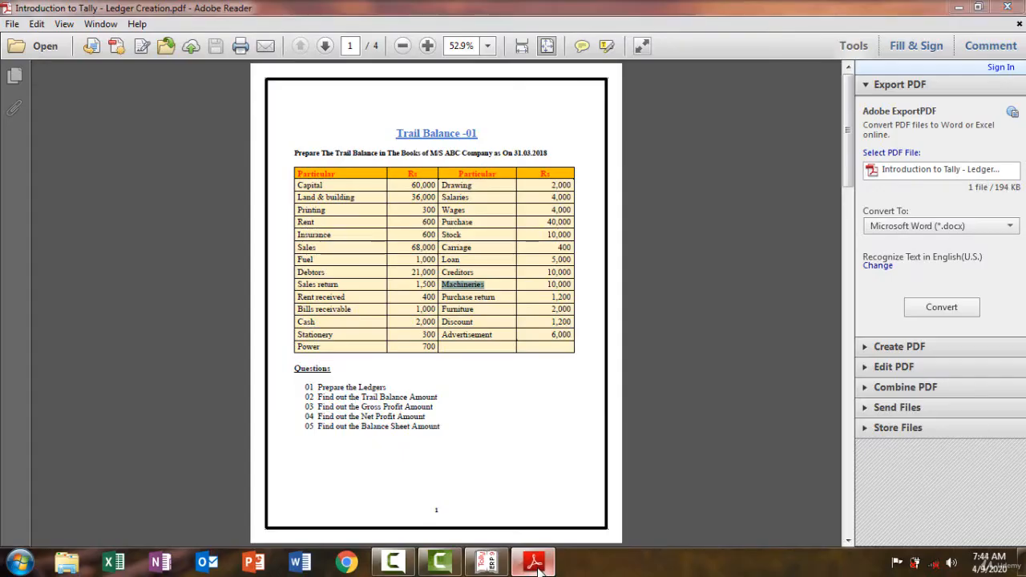
{"action": "left_click", "coordinate": [535, 563]}
{"action": "type", "text": "10000"}
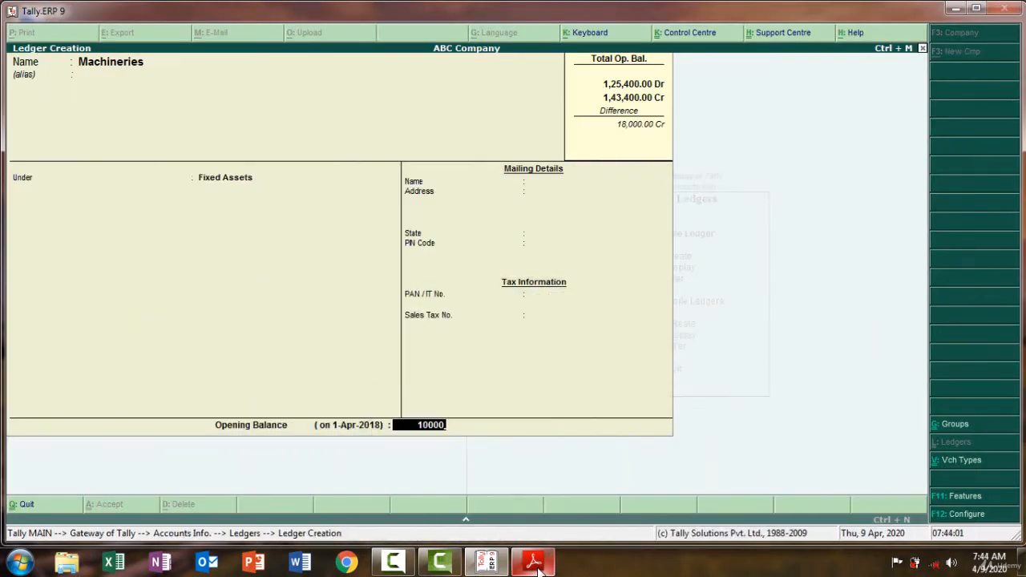
{"action": "key", "text": "Return"}
{"action": "key", "text": "Return"}
{"action": "key", "text": "Return"}
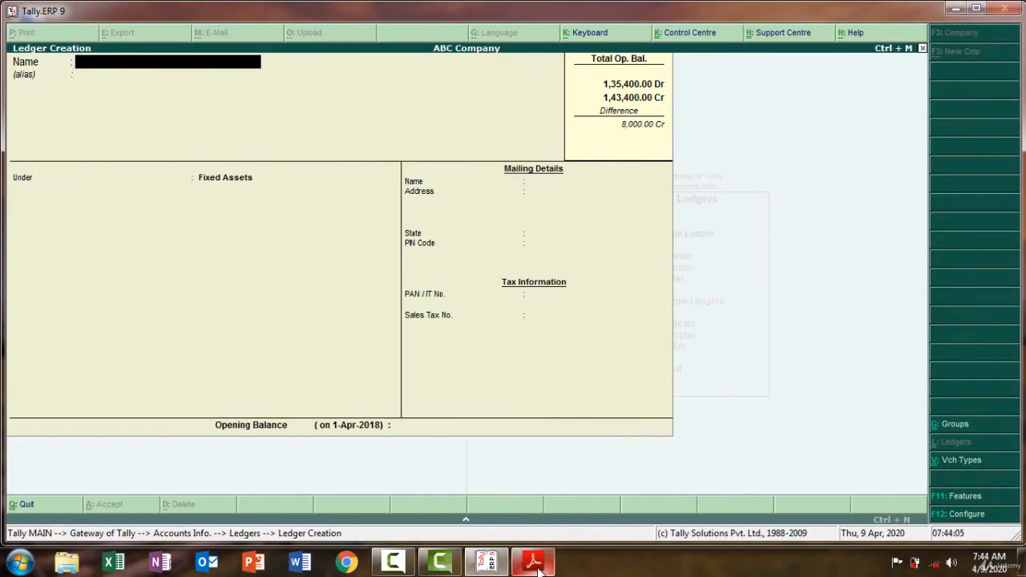
Step: Take the name Purchase Return from the trial balance PDF and enter it as the name of the new ledger in Tally
{"action": "left_click", "coordinate": [535, 564]}
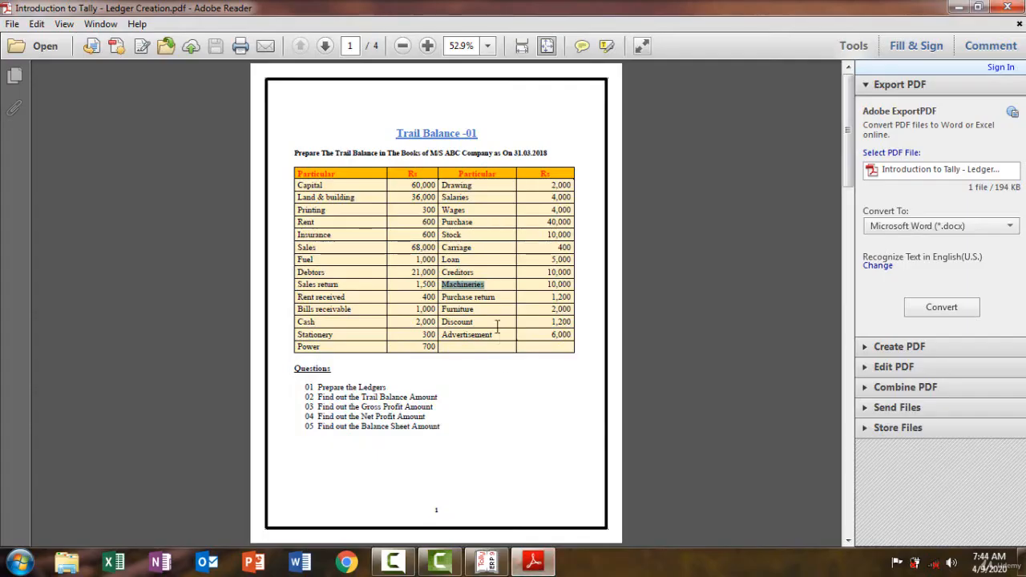
{"action": "left_click_drag", "start_coordinate": [495, 297], "coordinate": [463, 297]}
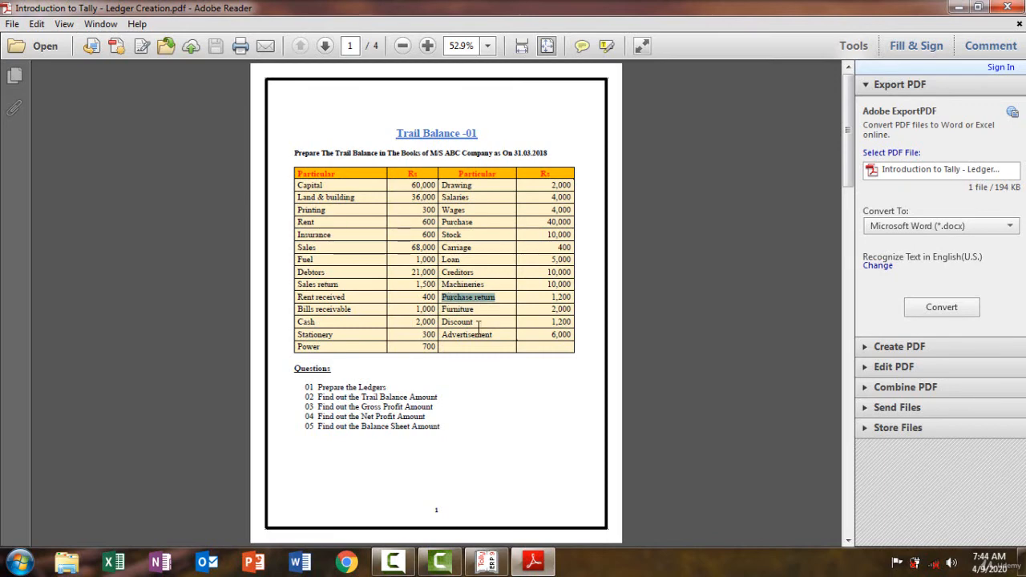
{"action": "left_click", "coordinate": [535, 562]}
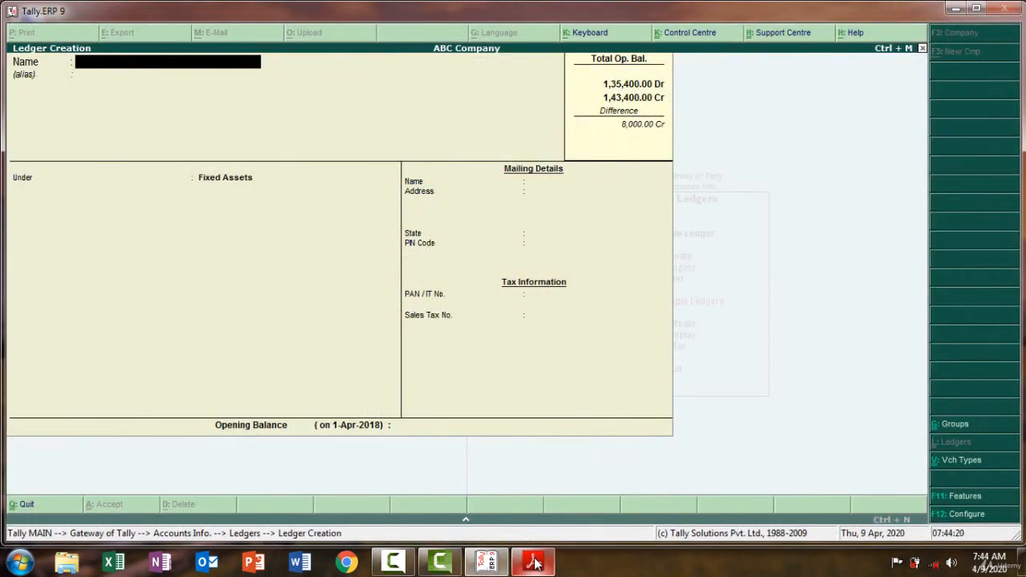
{"action": "type", "text": "Purchase Return"}
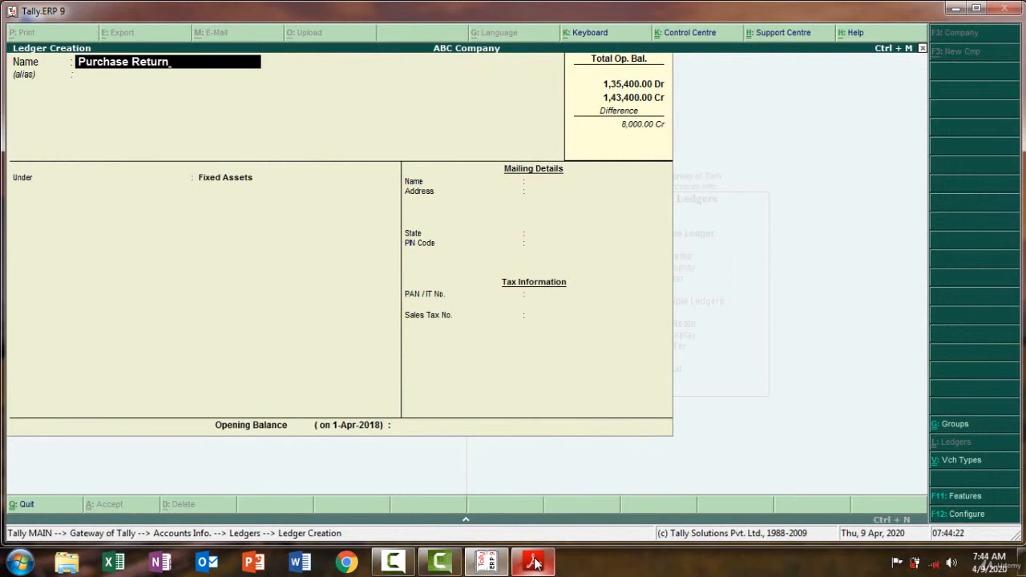
Step: Leave the alias empty and place the Purchase Return ledger under the Purchase Accounts group
{"action": "key", "text": "Return"}
{"action": "key", "text": "Return"}
{"action": "type", "text": "Pu"}
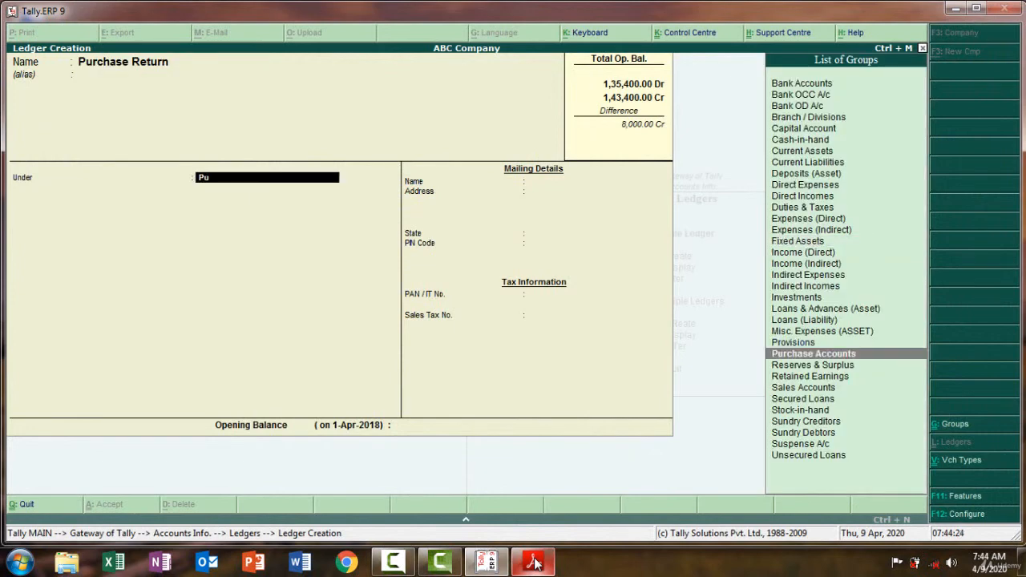
{"action": "key", "text": "Return"}
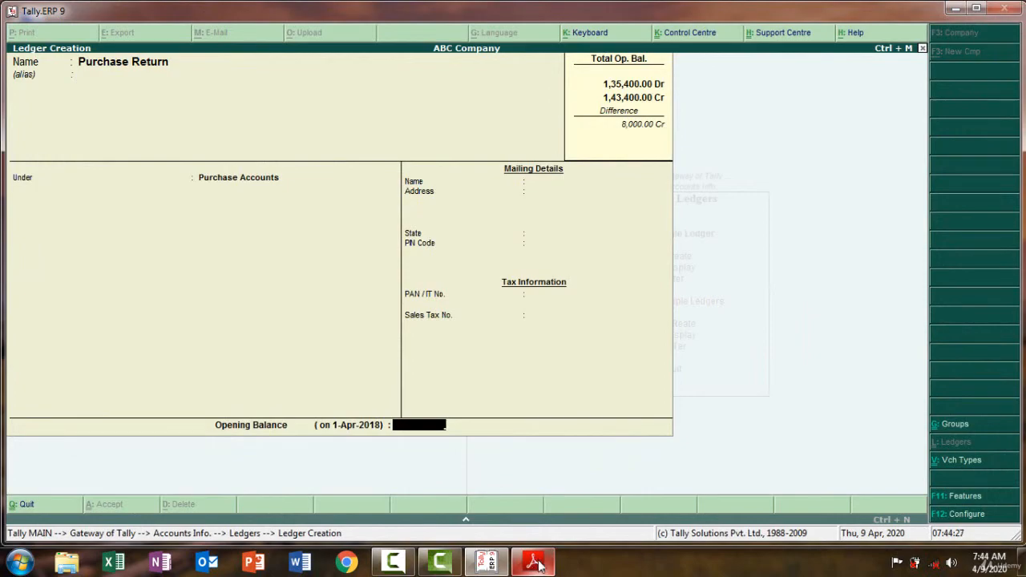
Step: Check the Purchase return amount in the trial balance PDF, set the ledger's opening balance to 1200 Cr and accept it
{"action": "left_click", "coordinate": [536, 563]}
{"action": "left_click", "coordinate": [539, 565]}
{"action": "type", "text": "1200"}
{"action": "key", "text": "Return"}
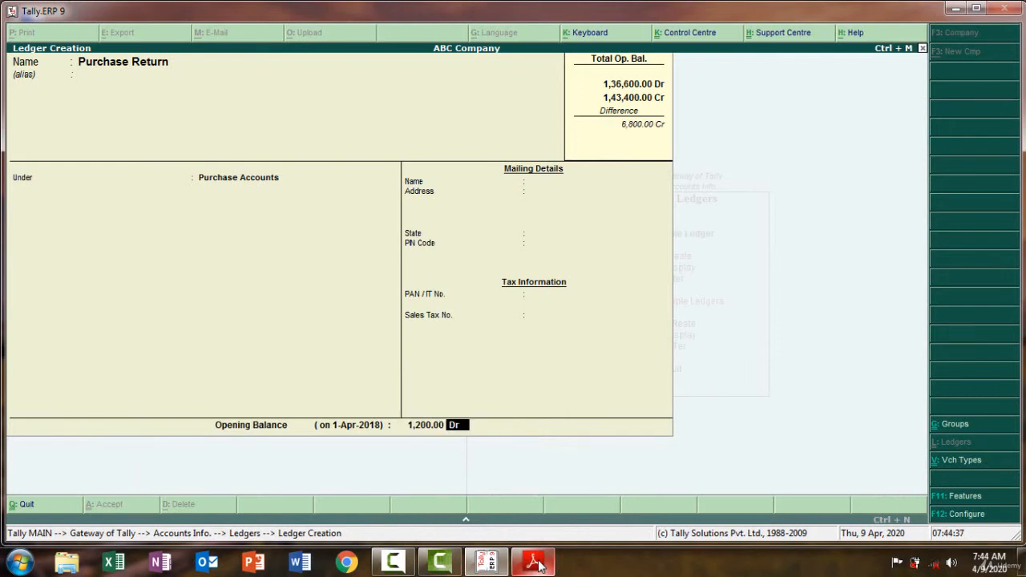
{"action": "type", "text": "cr."}
{"action": "key", "text": "Return"}
{"action": "key", "text": "Return"}
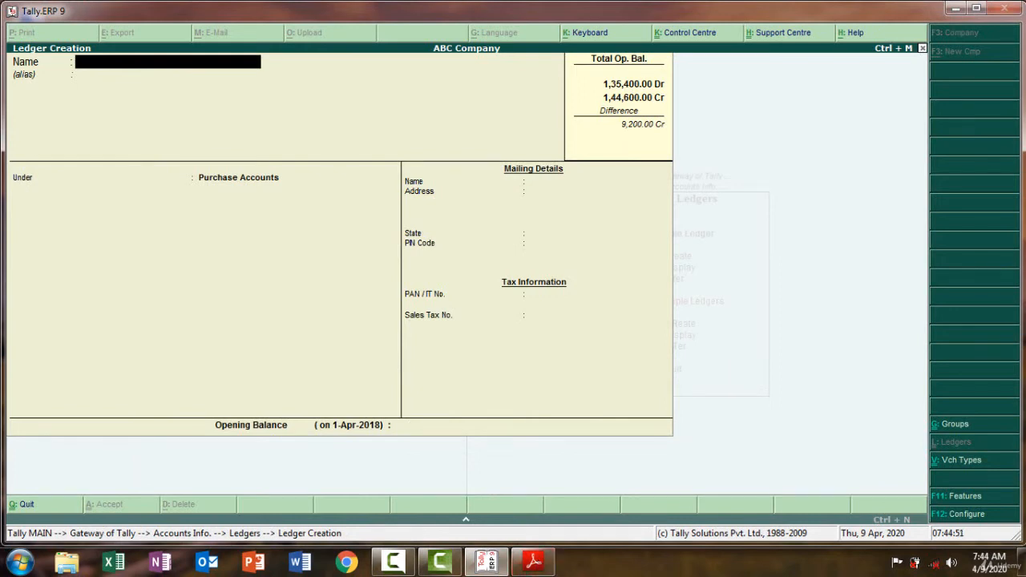
Step: Copy the name Furniture from the trial balance PDF into the name of the new ledger in Tally
{"action": "left_click", "coordinate": [533, 561]}
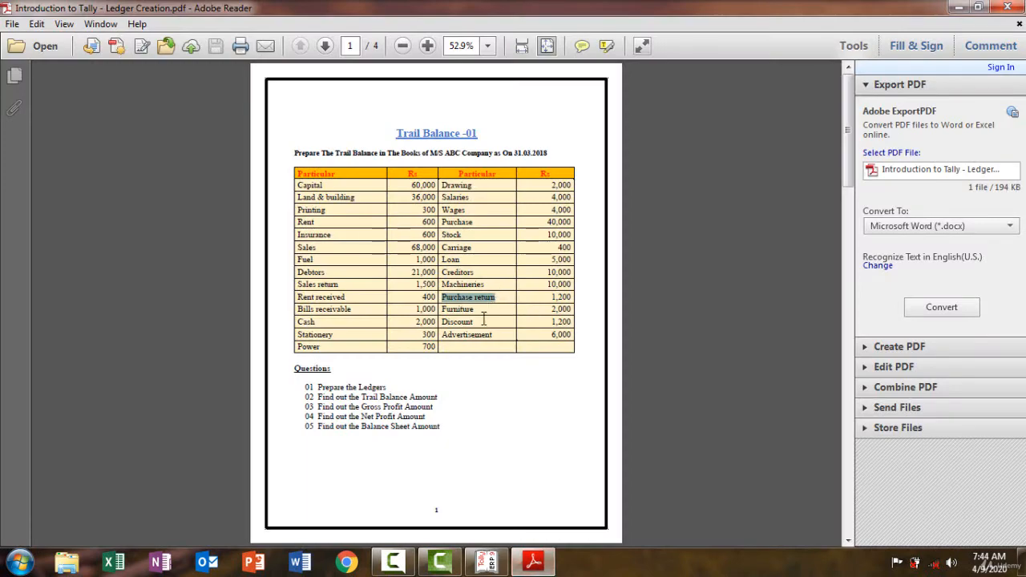
{"action": "left_click_drag", "start_coordinate": [479, 313], "coordinate": [443, 315]}
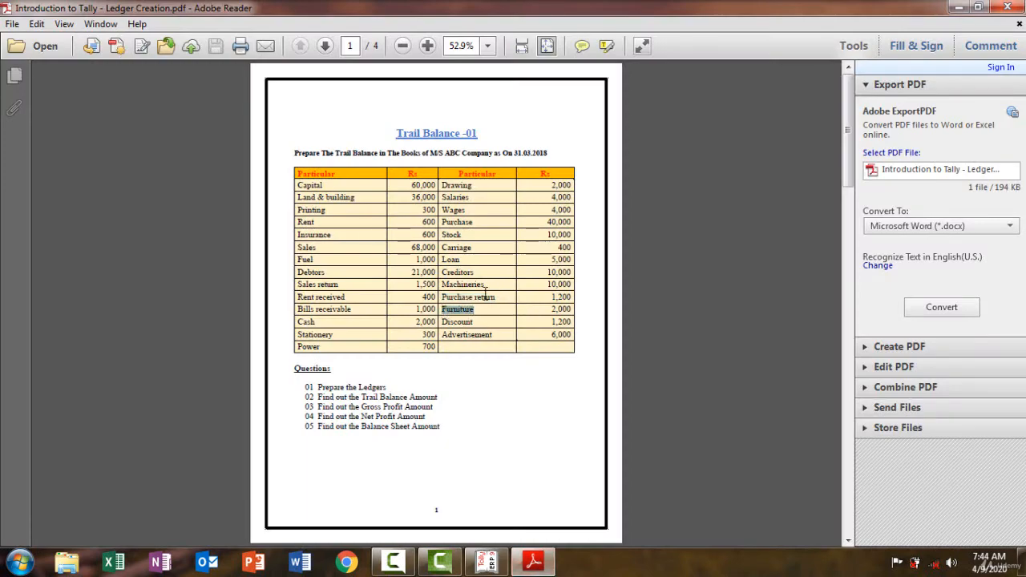
{"action": "left_click", "coordinate": [533, 561]}
{"action": "key", "text": "ctrl+alt+v"}
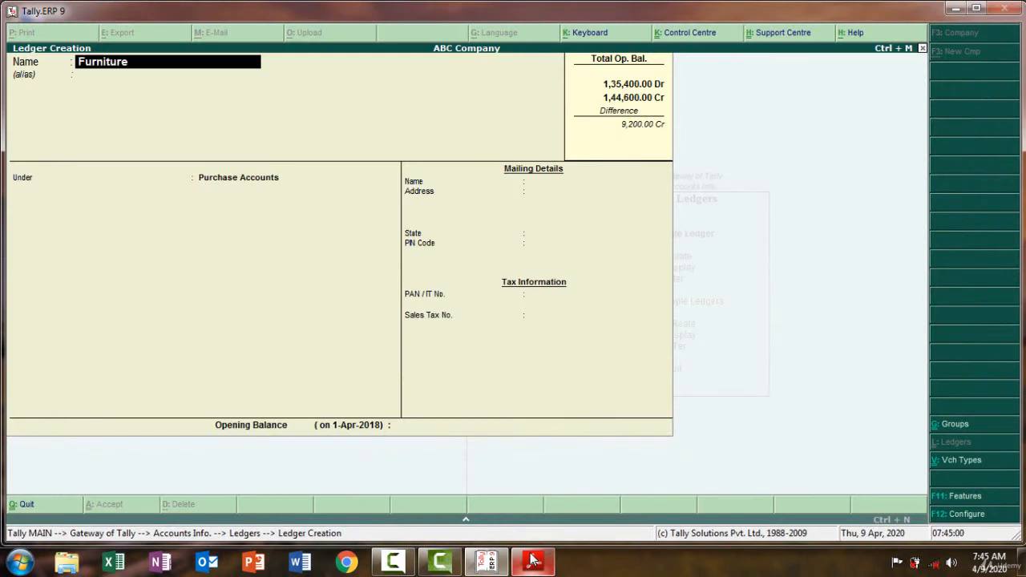
Step: Leave the alias empty and place the Furniture ledger under the Fixed Assets group
{"action": "key", "text": "Return"}
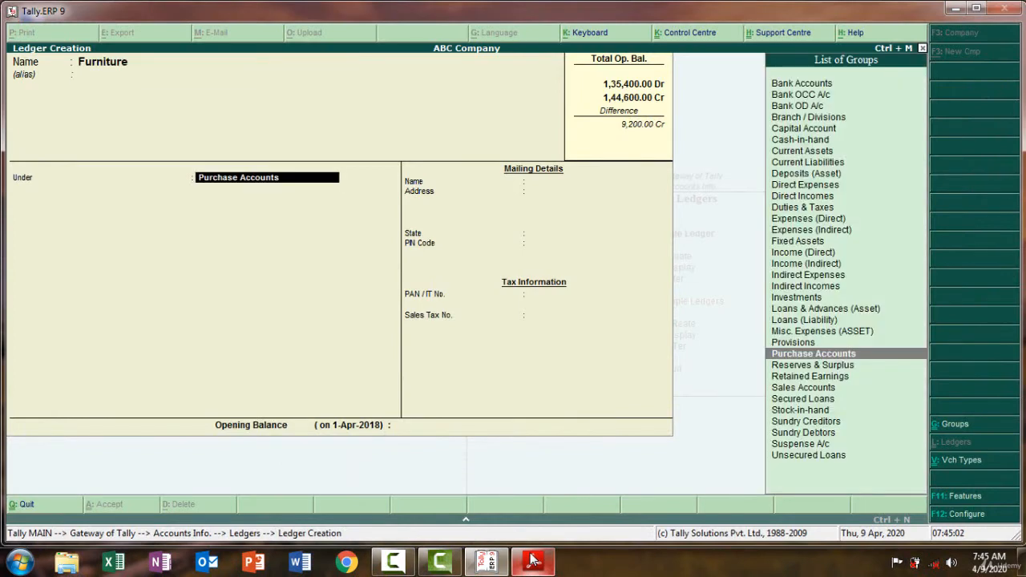
{"action": "type", "text": "Fi"}
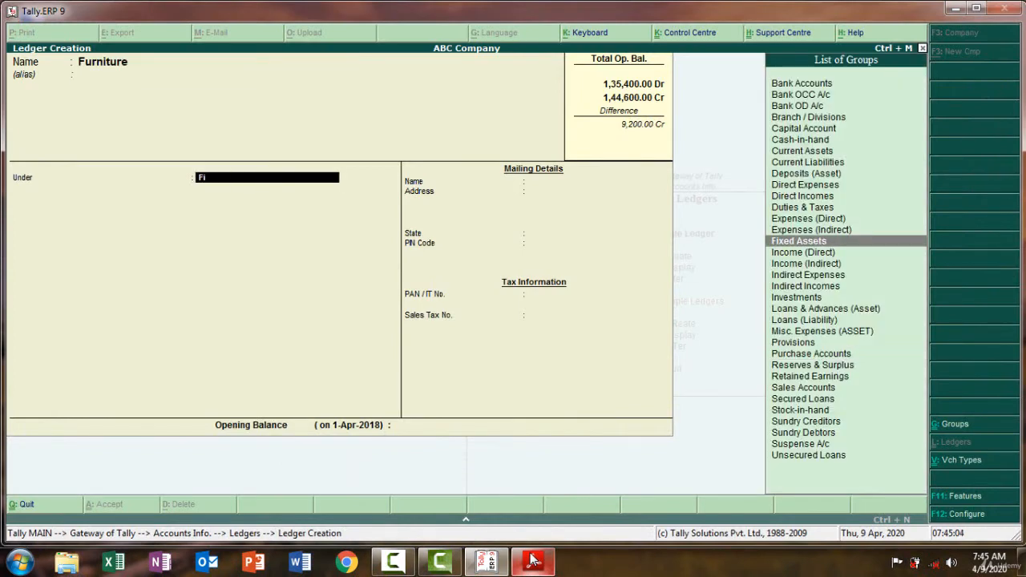
{"action": "key", "text": "Return"}
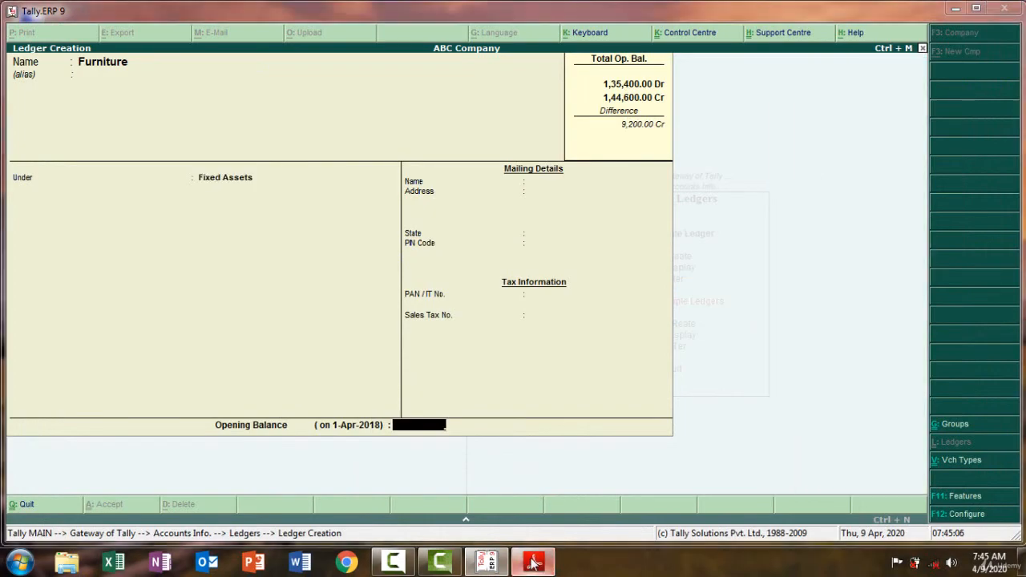
Step: Check the Furniture amount in the trial balance PDF, set the ledger's opening balance to 2000 Dr and accept it
{"action": "left_click", "coordinate": [533, 564]}
{"action": "left_click", "coordinate": [533, 563]}
{"action": "type", "text": "2,0"}
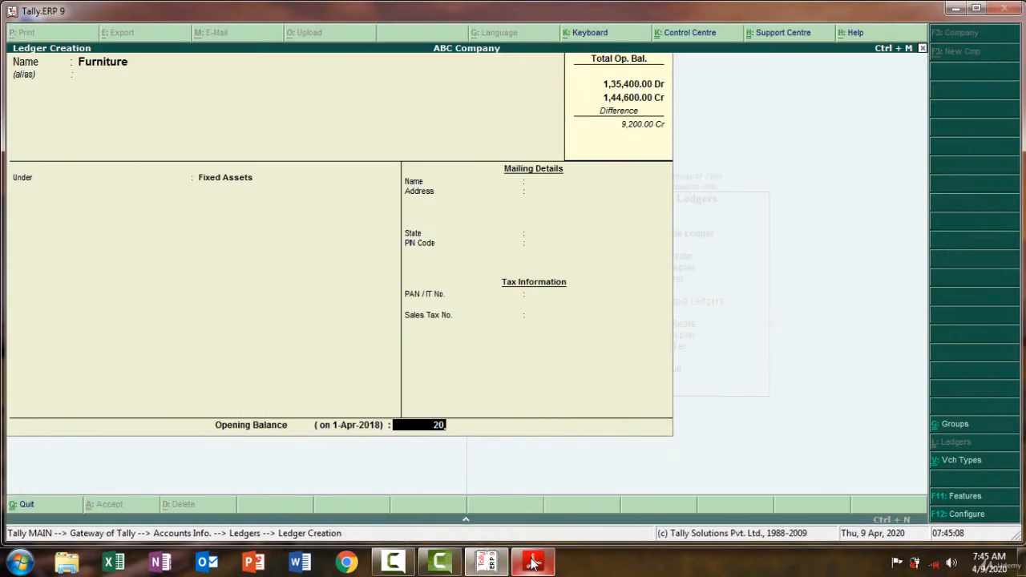
{"action": "type", "text": "00"}
{"action": "key", "text": "Return"}
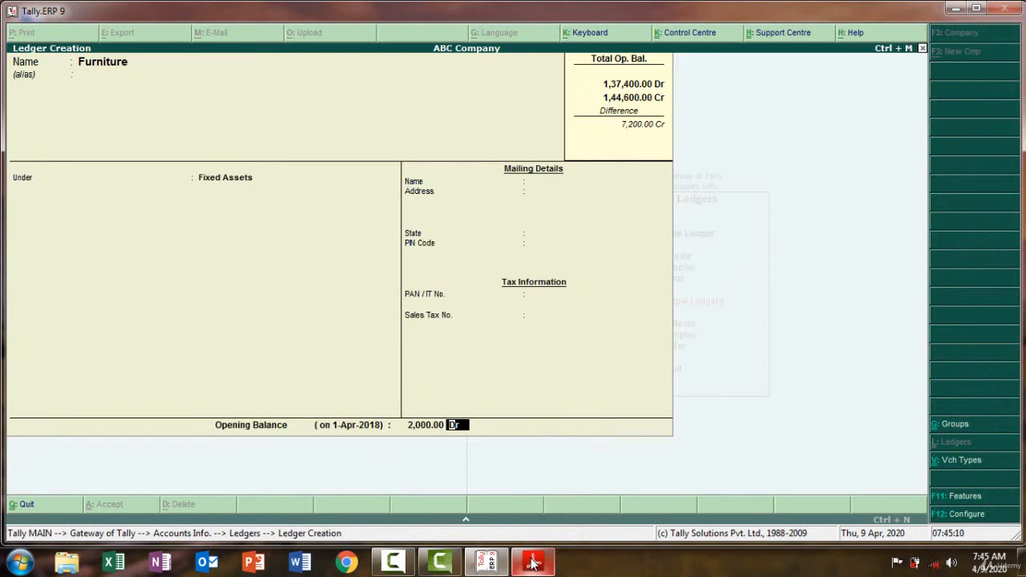
{"action": "key", "text": "Return"}
{"action": "key", "text": "Return"}
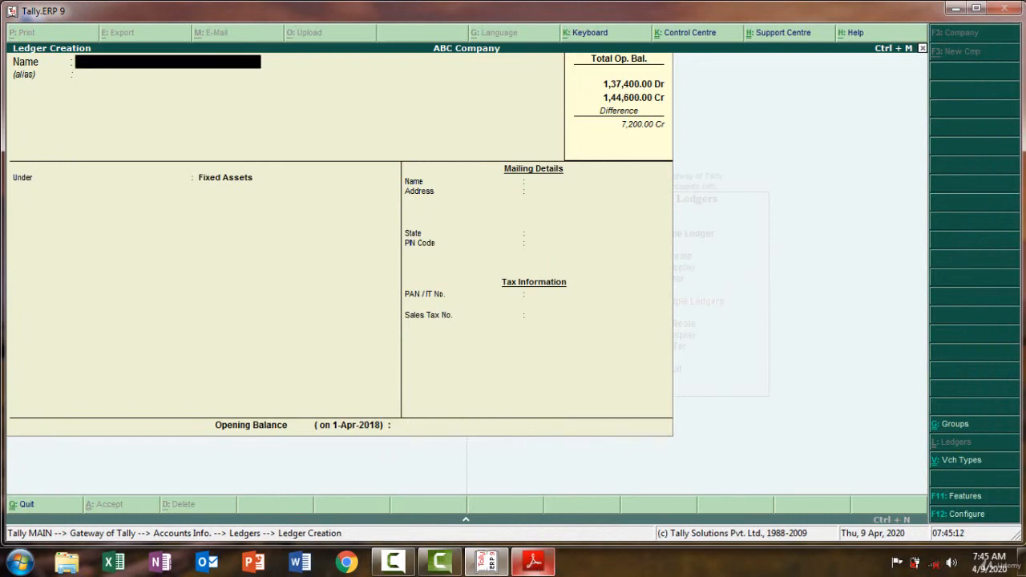
Step: Copy the name Discount from the trial balance PDF into the name of the new ledger in Tally
{"action": "left_click", "coordinate": [533, 564]}
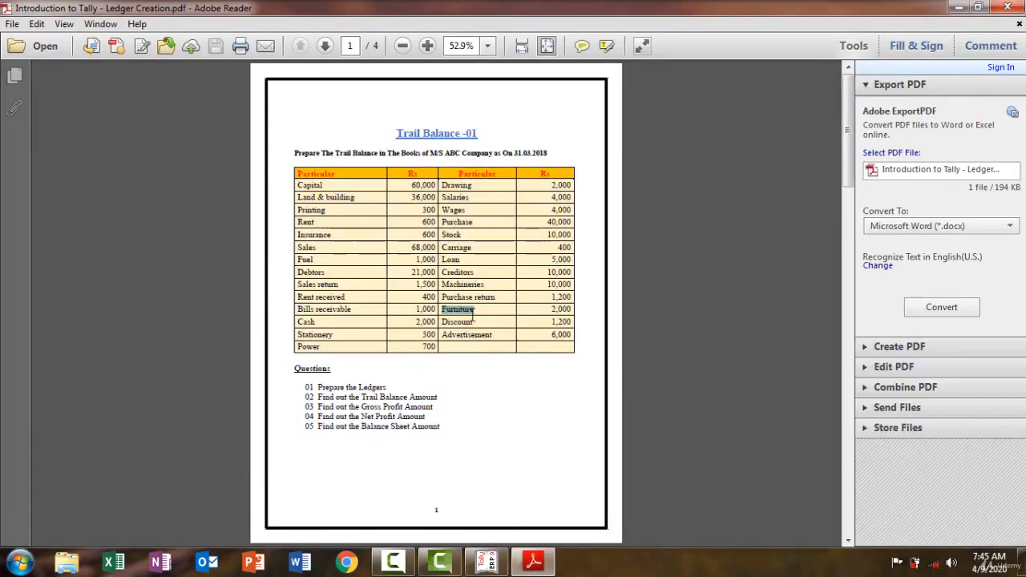
{"action": "left_click_drag", "start_coordinate": [474, 322], "coordinate": [442, 318]}
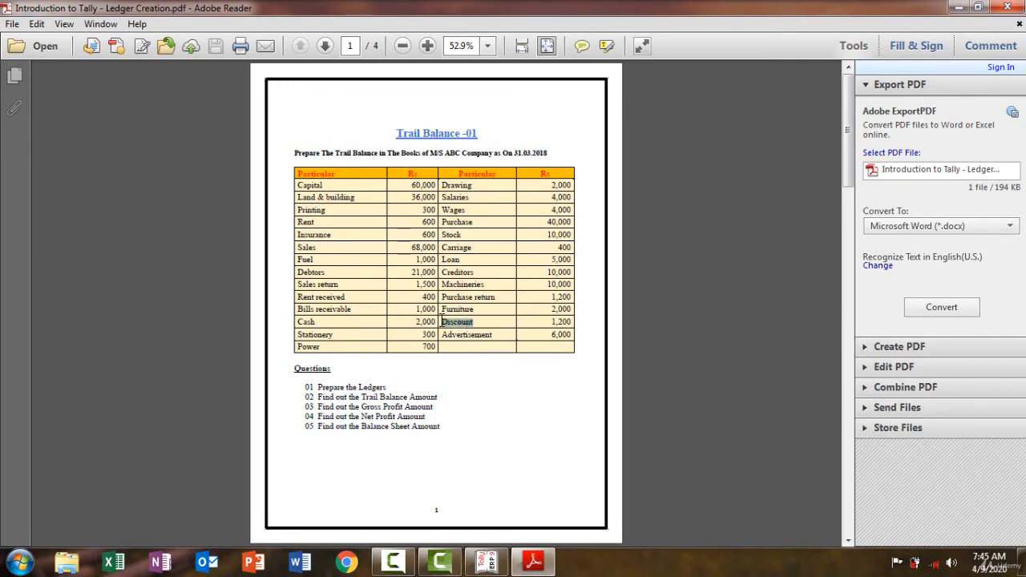
{"action": "left_click", "coordinate": [535, 563]}
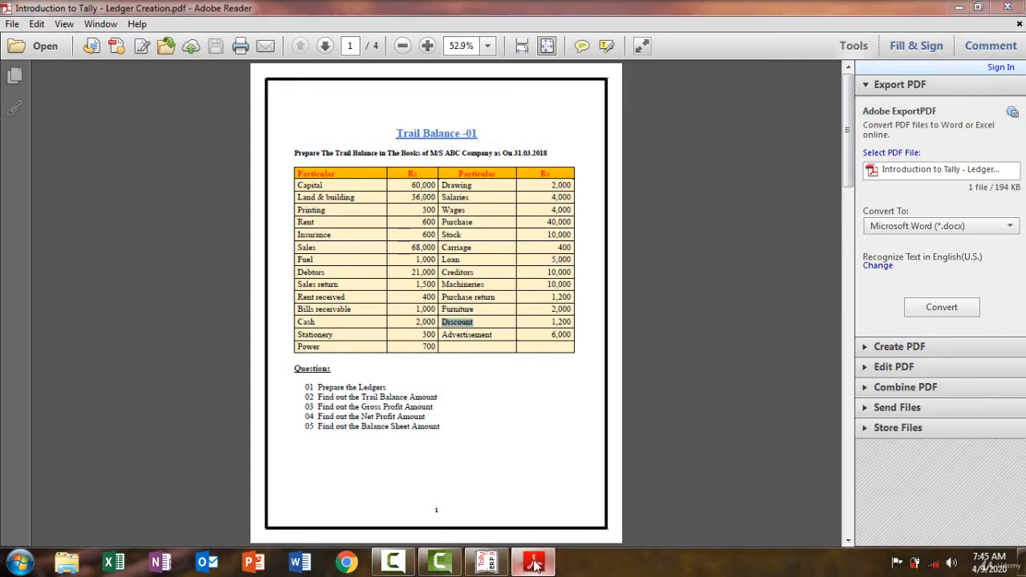
{"action": "key", "text": "ctrl+alt+v"}
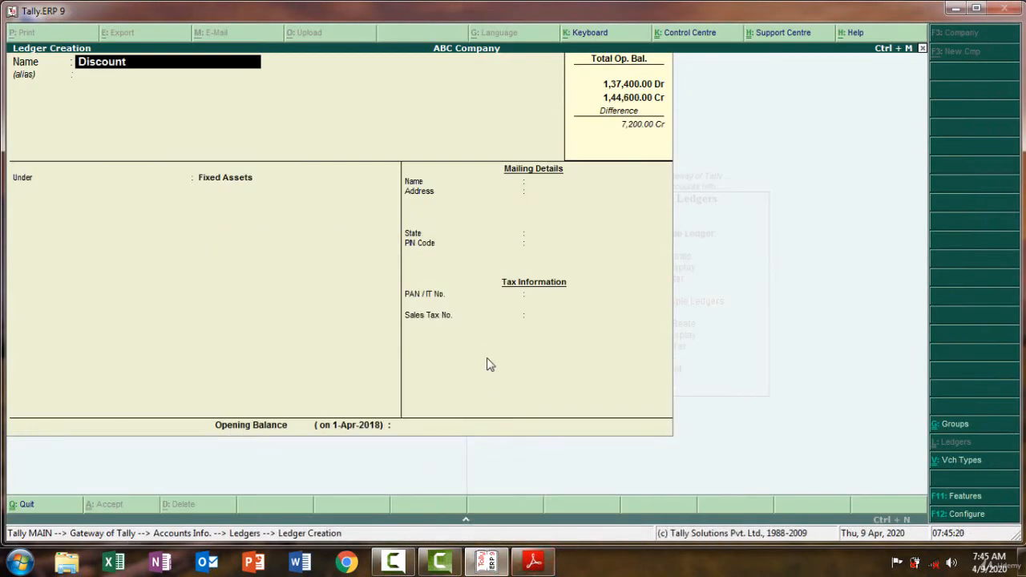
Step: Leave the alias empty and place the Discount ledger under the Indirect Expenses group
{"action": "key", "text": "Return"}
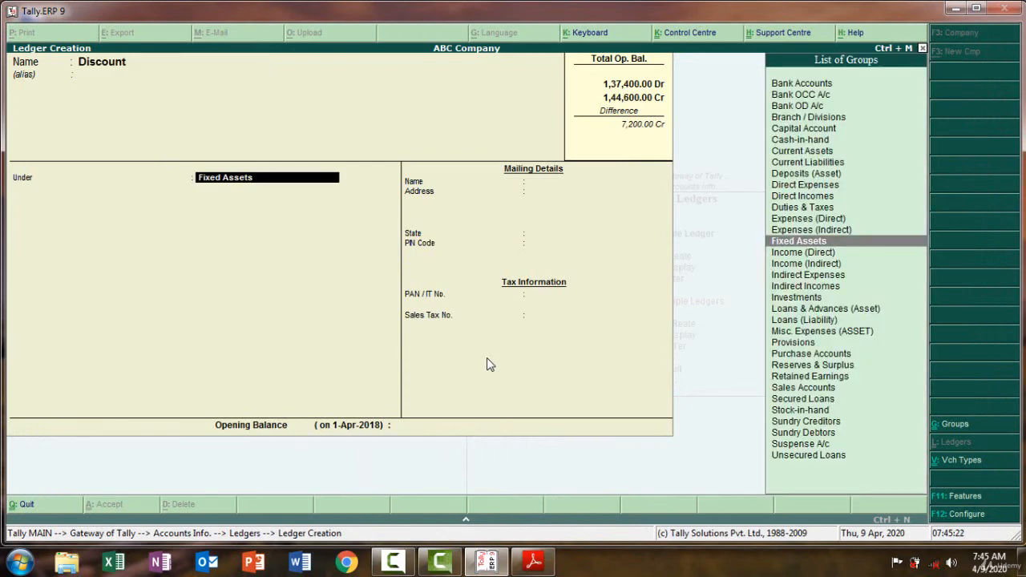
{"action": "type", "text": "In"}
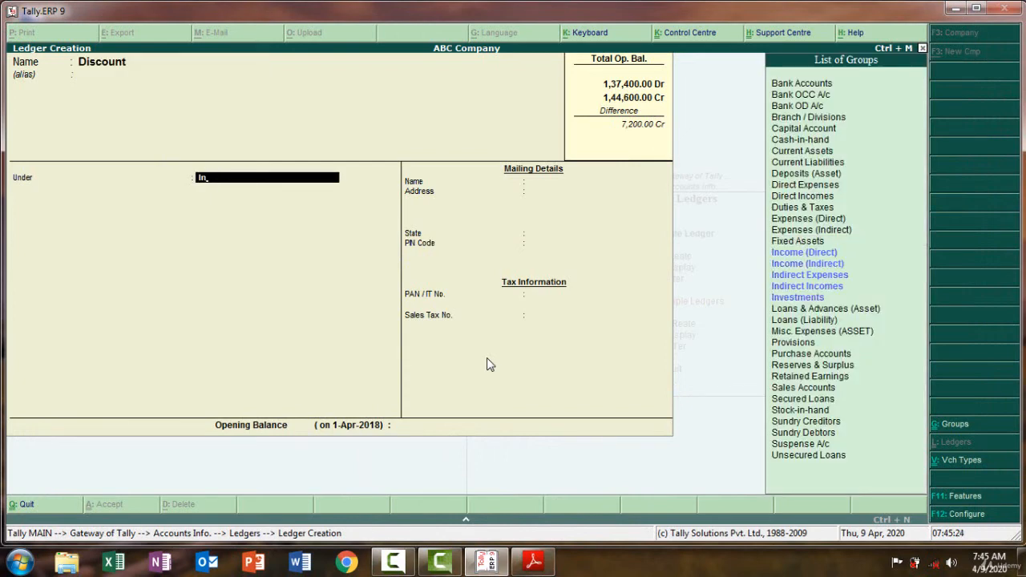
{"action": "type", "text": "d"}
{"action": "key", "text": "Return"}
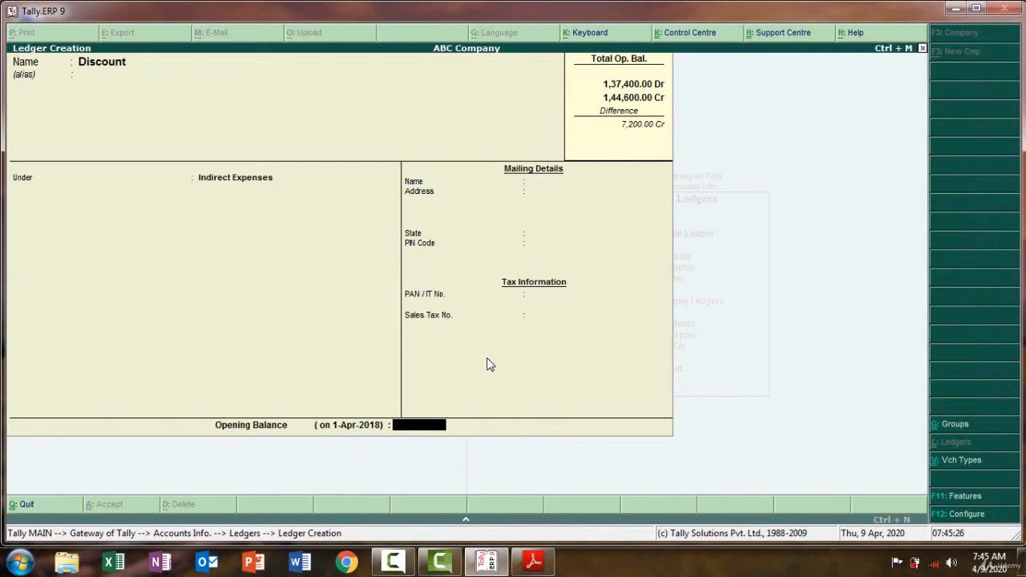
Step: Check the Discount amount in the trial balance PDF, set the ledger's opening balance to 1200 Dr and accept it
{"action": "left_click", "coordinate": [537, 563]}
{"action": "left_click", "coordinate": [537, 564]}
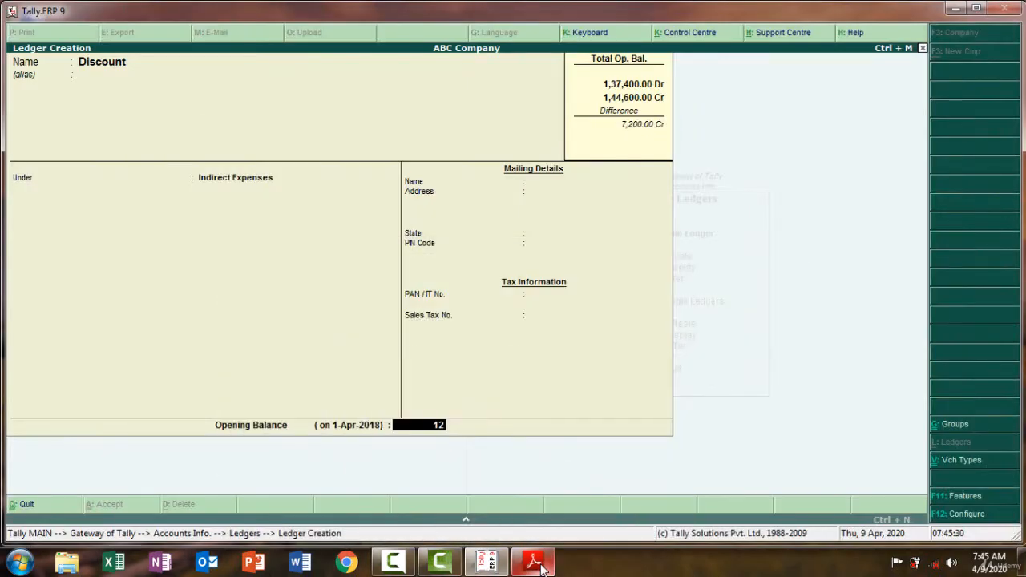
{"action": "type", "text": "1200"}
{"action": "key", "text": "Return"}
{"action": "key", "text": "Return"}
{"action": "key", "text": "Return"}
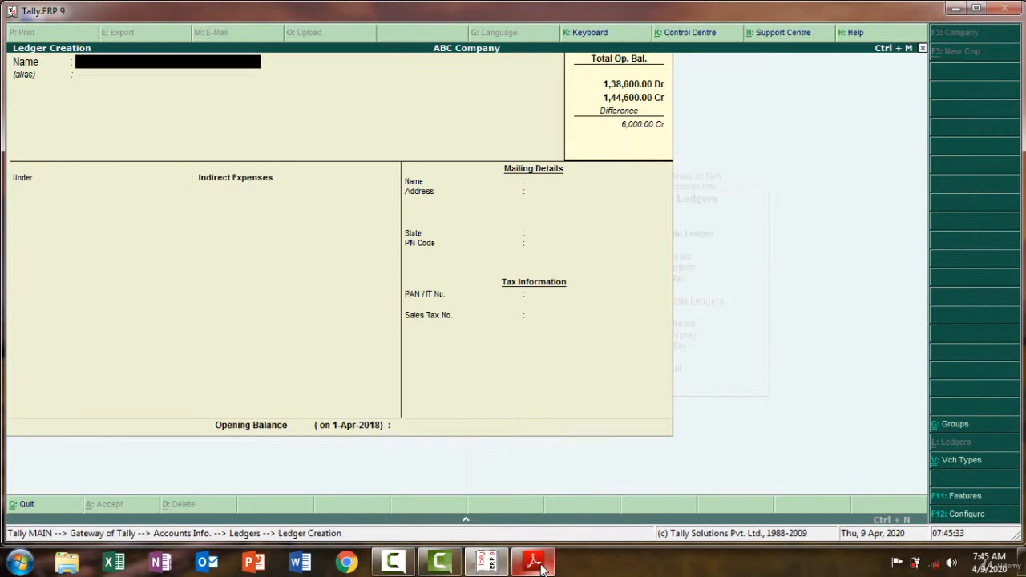
Step: Copy the name Advertisement from the trial balance PDF into the name of the new ledger in Tally
{"action": "left_click", "coordinate": [536, 563]}
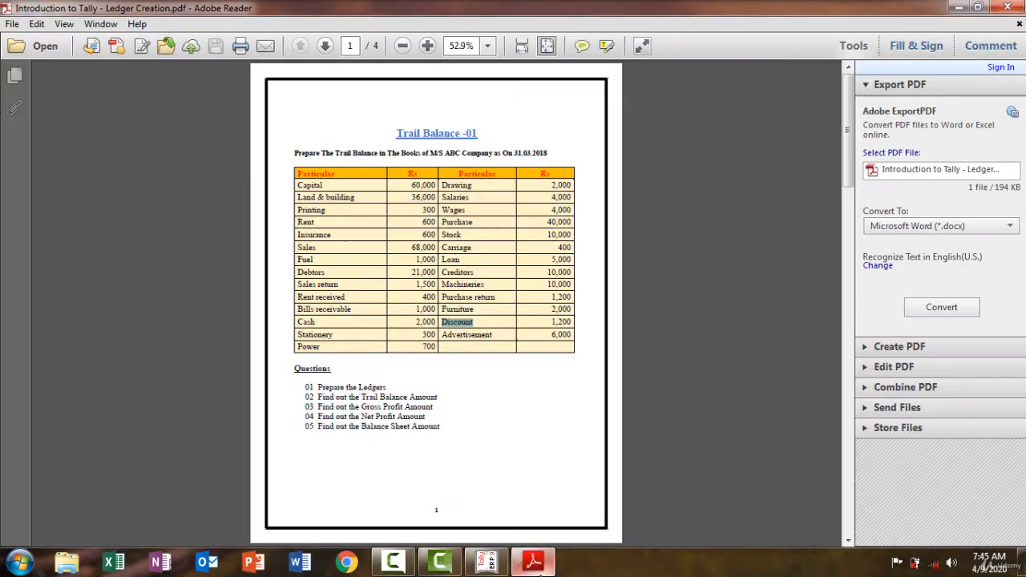
{"action": "left_click", "coordinate": [539, 566]}
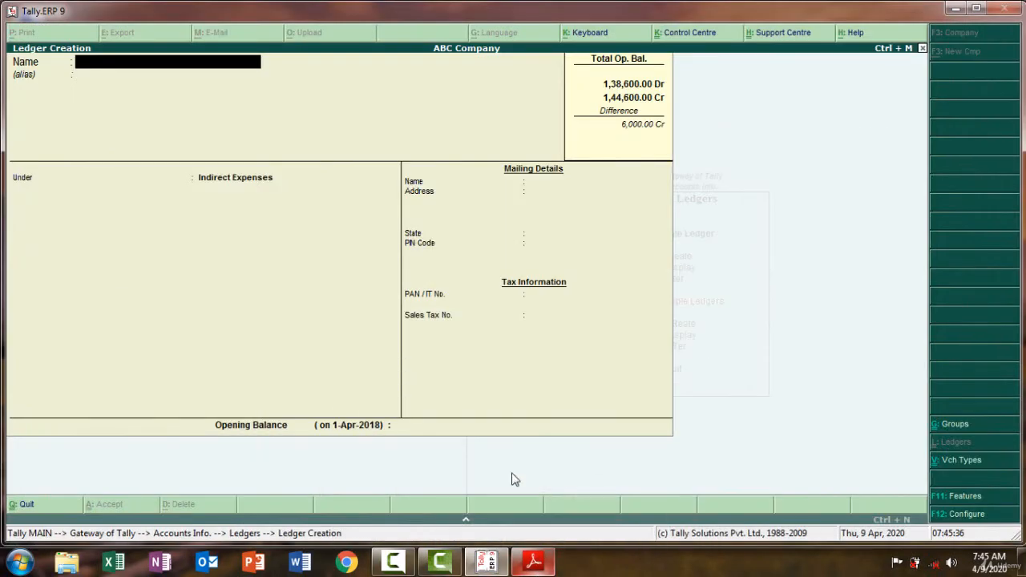
{"action": "left_click", "coordinate": [534, 564]}
{"action": "left_click_drag", "start_coordinate": [493, 335], "coordinate": [447, 343]}
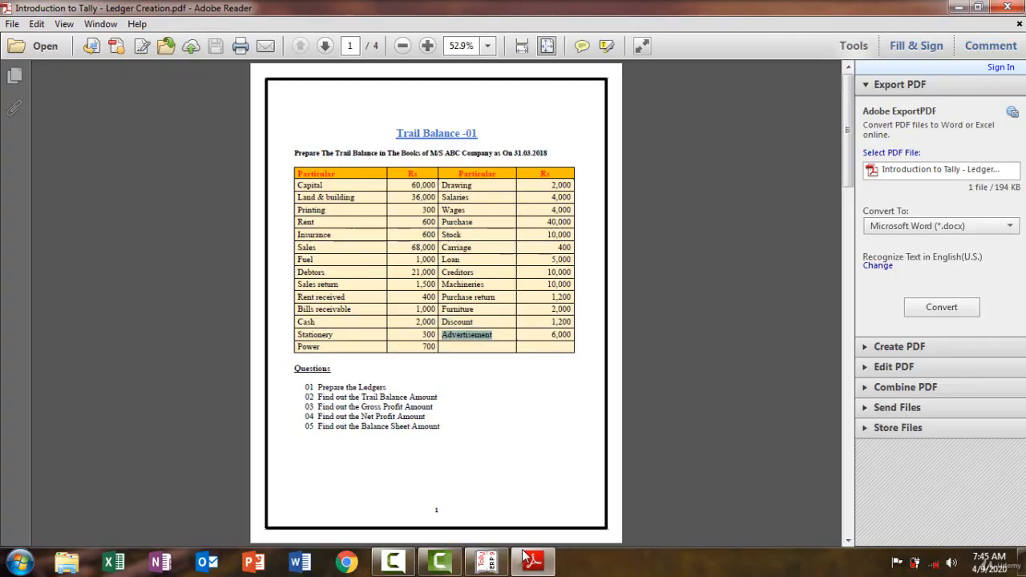
{"action": "key", "text": "alt+Tab"}
{"action": "key", "text": "ctrl+alt+v"}
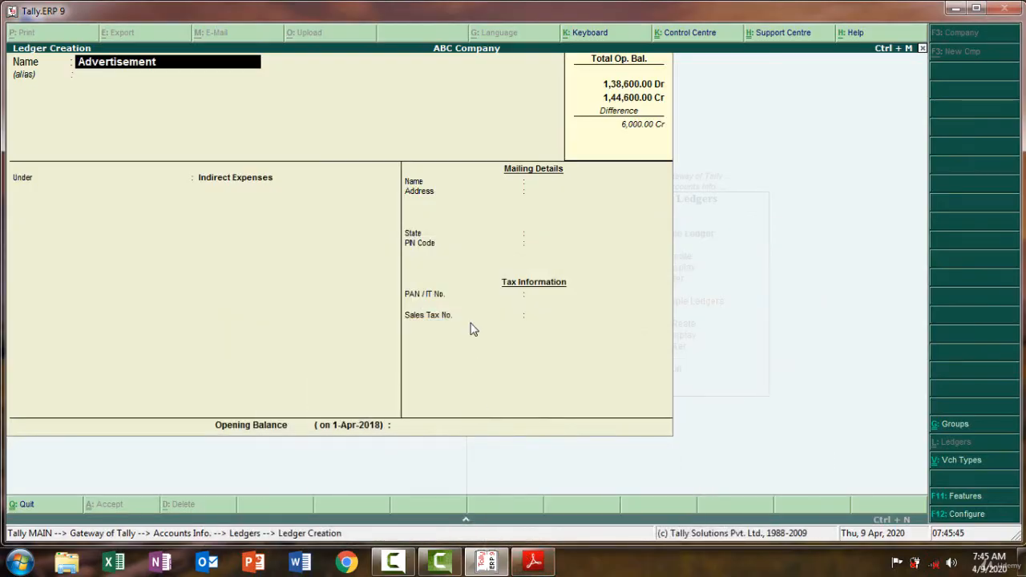
Step: Leave the alias empty and keep the Advertisement ledger under the Indirect Expenses group
{"action": "key", "text": "Return"}
{"action": "key", "text": "Return"}
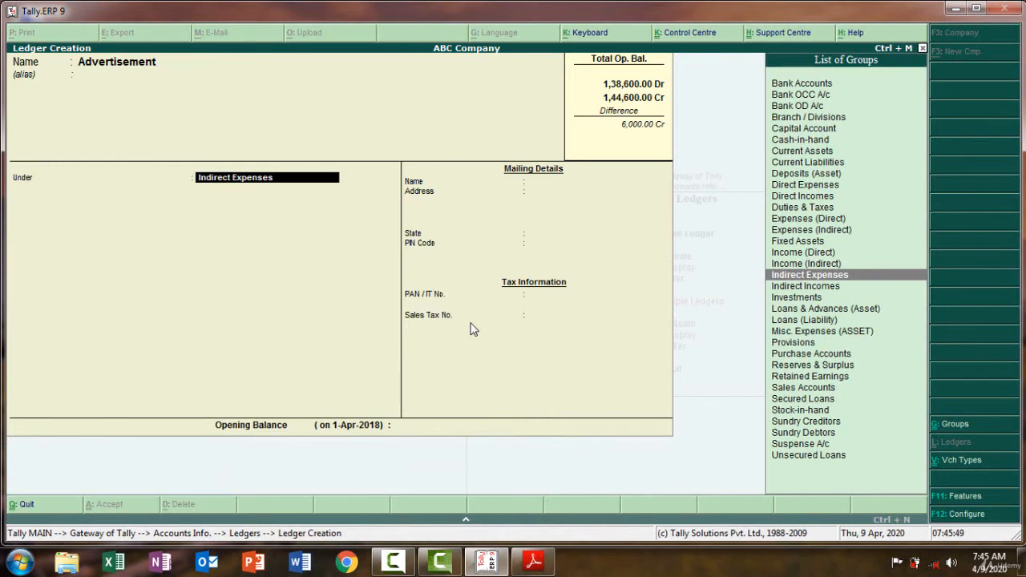
{"action": "key", "text": "Return"}
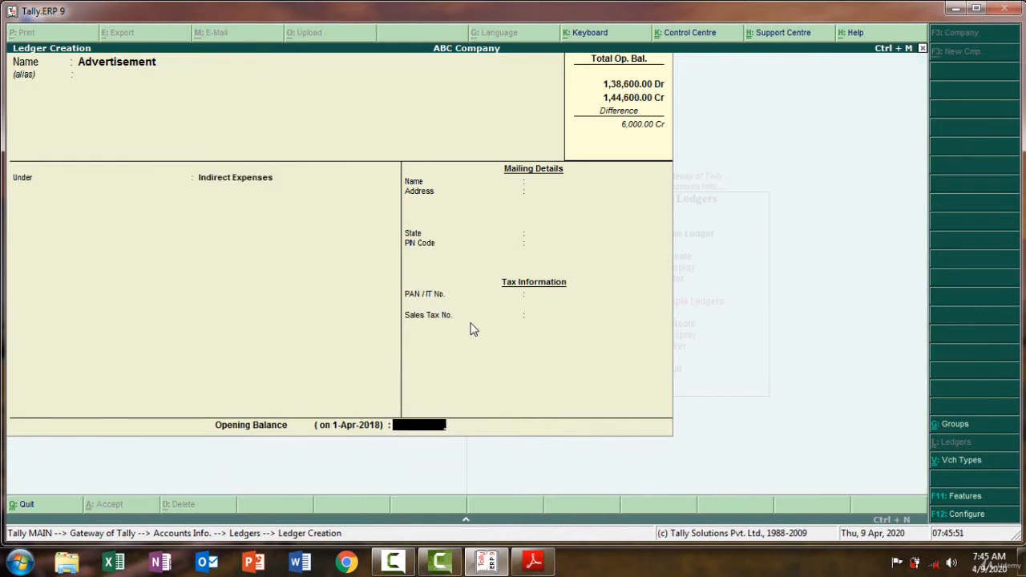
Step: Set the Advertisement ledger's opening balance to 6000 Dr, accept it and return to the trial balance PDF
{"action": "key", "text": "Return"}
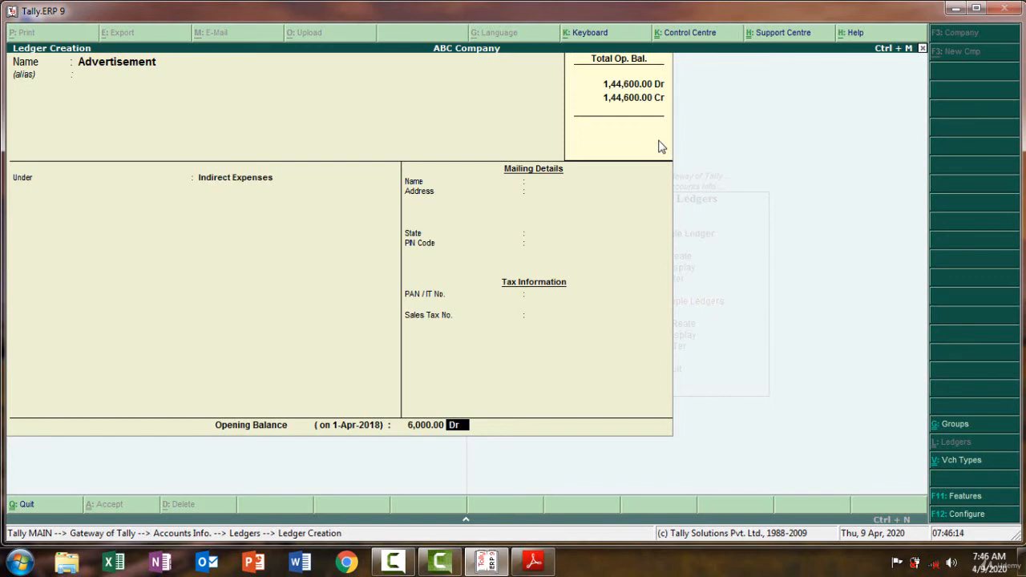
{"action": "key", "text": "Return"}
{"action": "key", "text": "Return"}
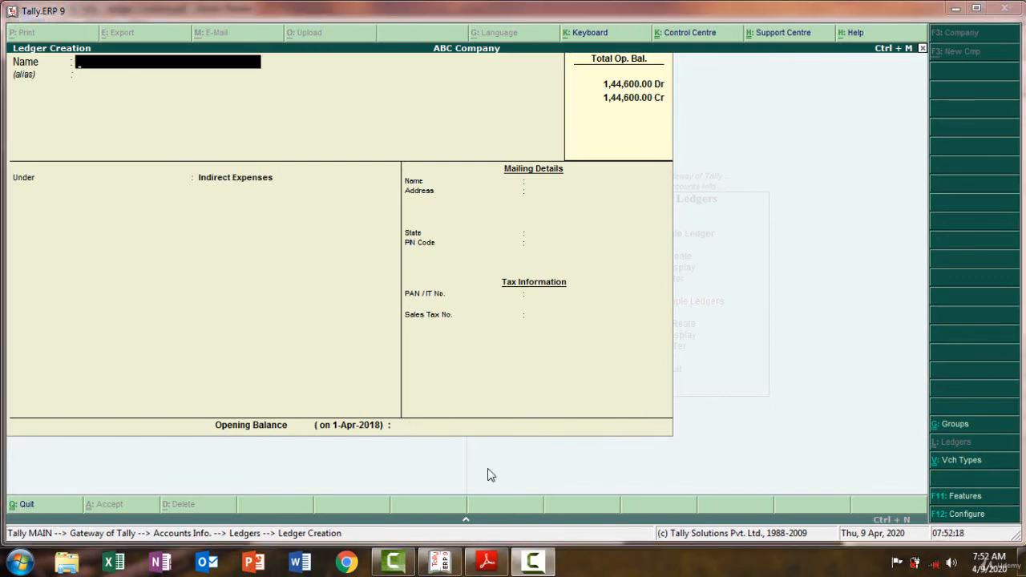
{"action": "left_click", "coordinate": [486, 561]}
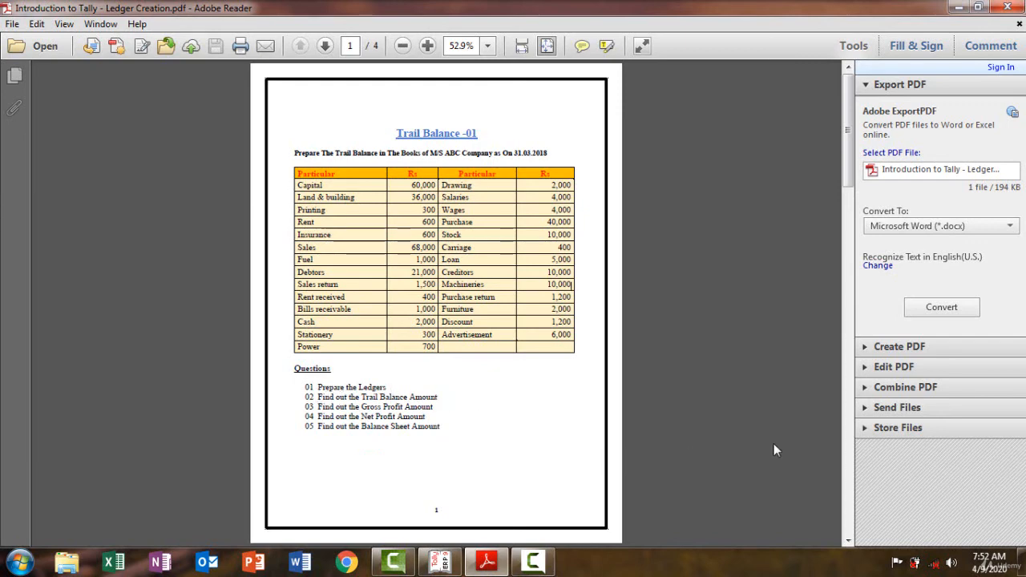
Step: Check the answers page of the trial balance PDF, switch to Tally and leave ledger creation back to the Gateway of Tally
{"action": "scroll", "coordinate": [842, 471], "scroll_direction": "down", "scroll_amount": 1}
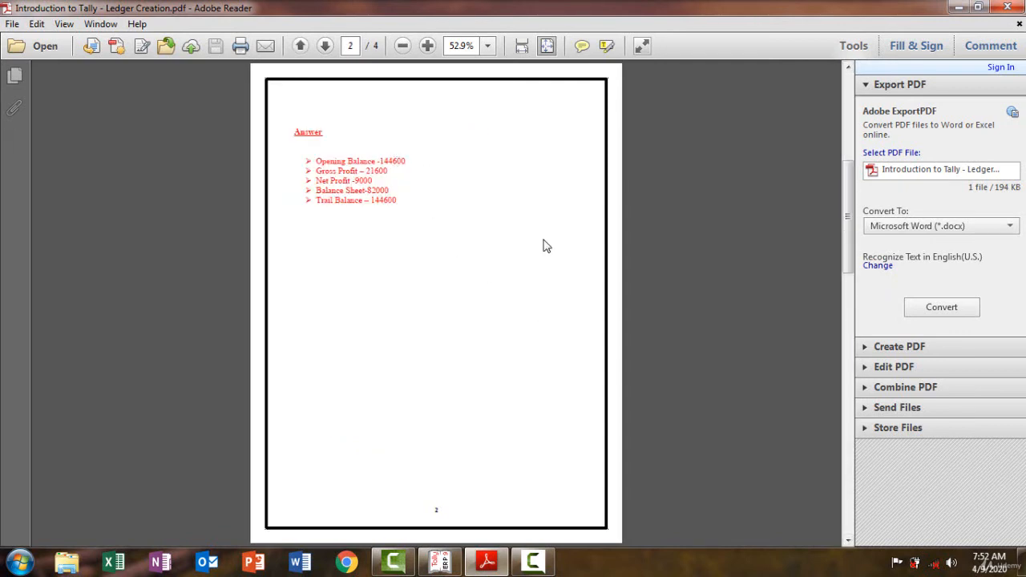
{"action": "left_click", "coordinate": [423, 565]}
{"action": "key", "text": "Escape"}
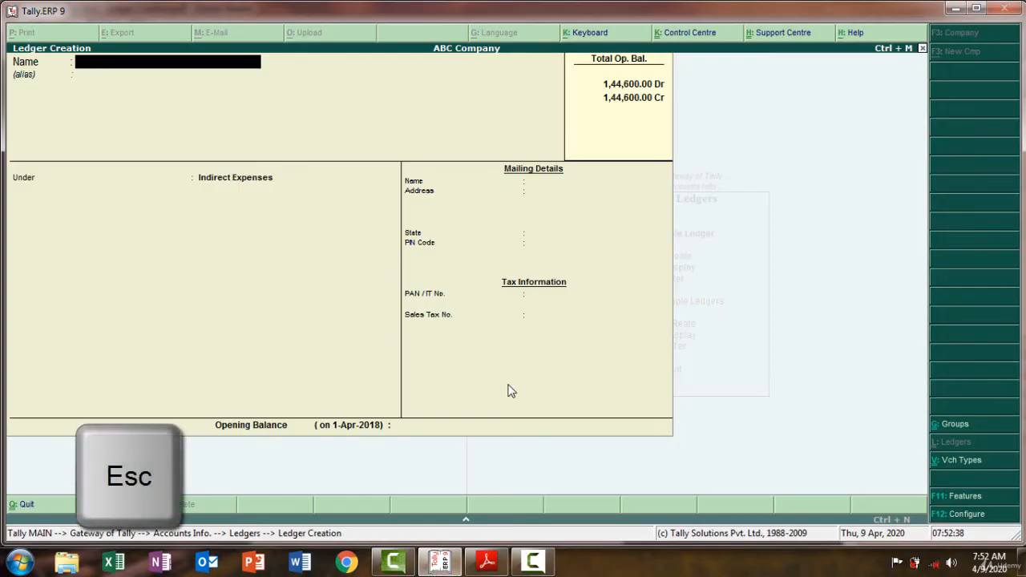
{"action": "key", "text": "Escape"}
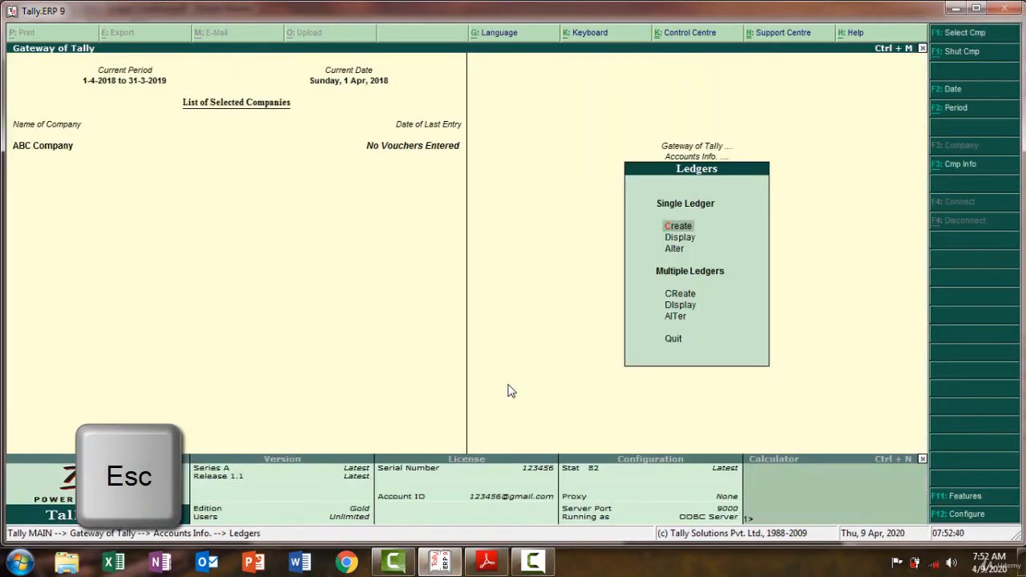
{"action": "key", "text": "Escape"}
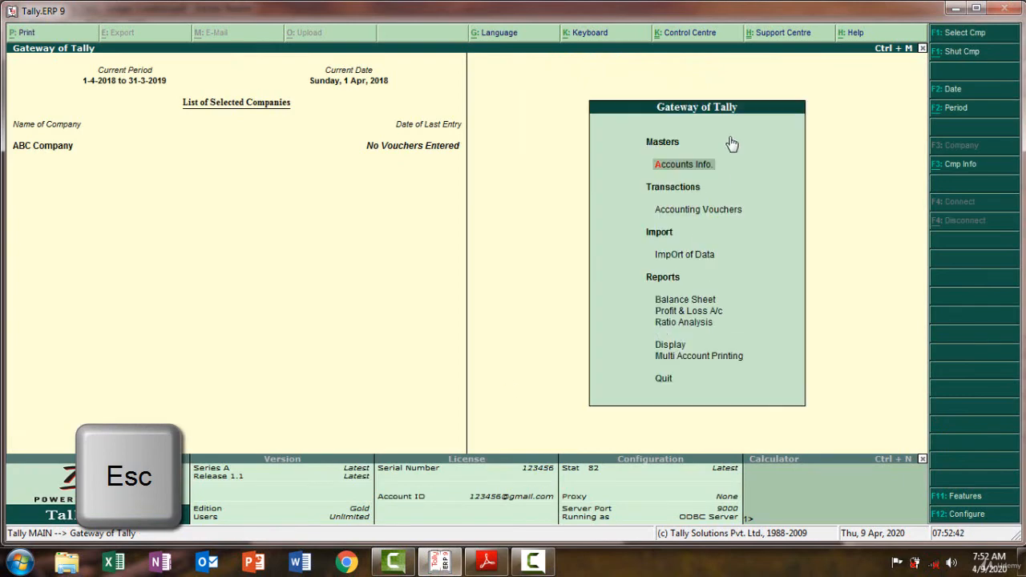
Step: Display the Trial Balance of ABC Company and expand it to the detailed view
{"action": "left_click", "coordinate": [669, 343]}
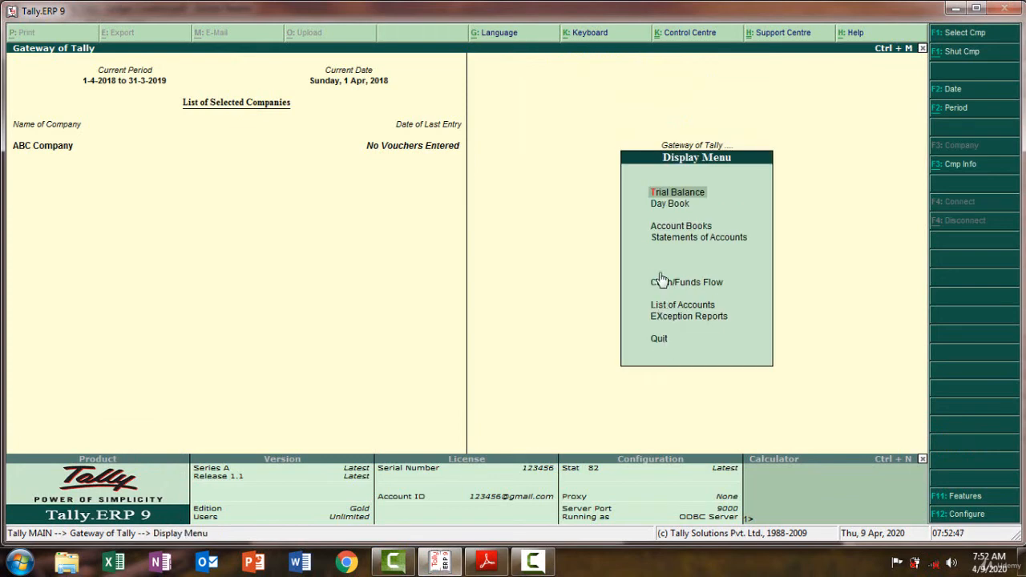
{"action": "left_click", "coordinate": [673, 199]}
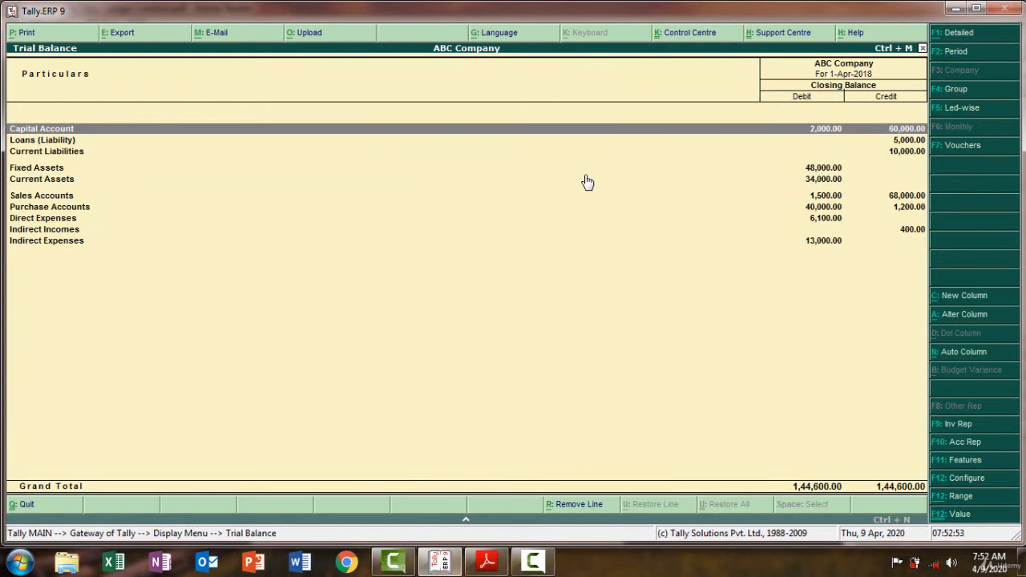
{"action": "key", "text": "alt+F1"}
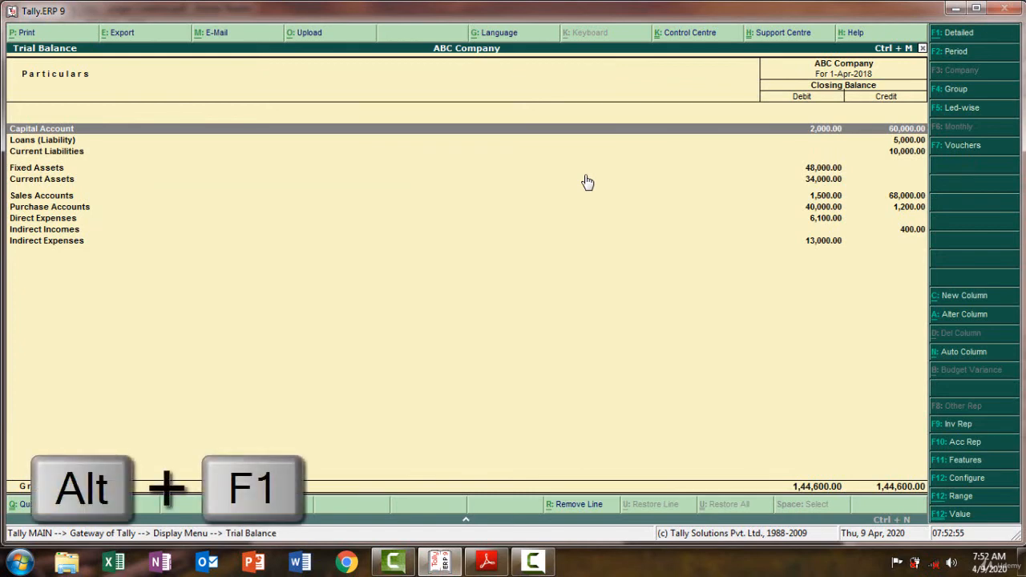
{"action": "key", "text": "alt+F1"}
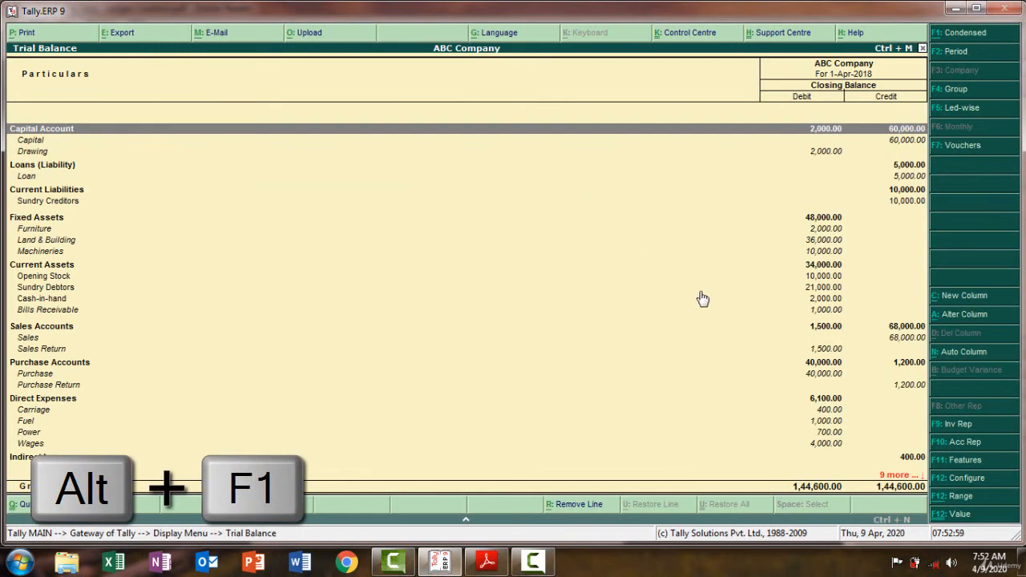
Step: Examine the groups and ledgers of the detailed Trial Balance row by row, down to Sales Accounts
{"action": "key", "text": "Down"}
{"action": "key", "text": "Down"}
{"action": "key", "text": "Down"}
{"action": "key", "text": "Down"}
{"action": "key", "text": "Down"}
{"action": "key", "text": "Down"}
{"action": "key", "text": "Down"}
{"action": "key", "text": "Down"}
{"action": "key", "text": "Down"}
{"action": "key", "text": "Down"}
{"action": "key", "text": "Down"}
{"action": "key", "text": "Down"}
{"action": "key", "text": "Down"}
{"action": "key", "text": "Down"}
{"action": "key", "text": "Down"}
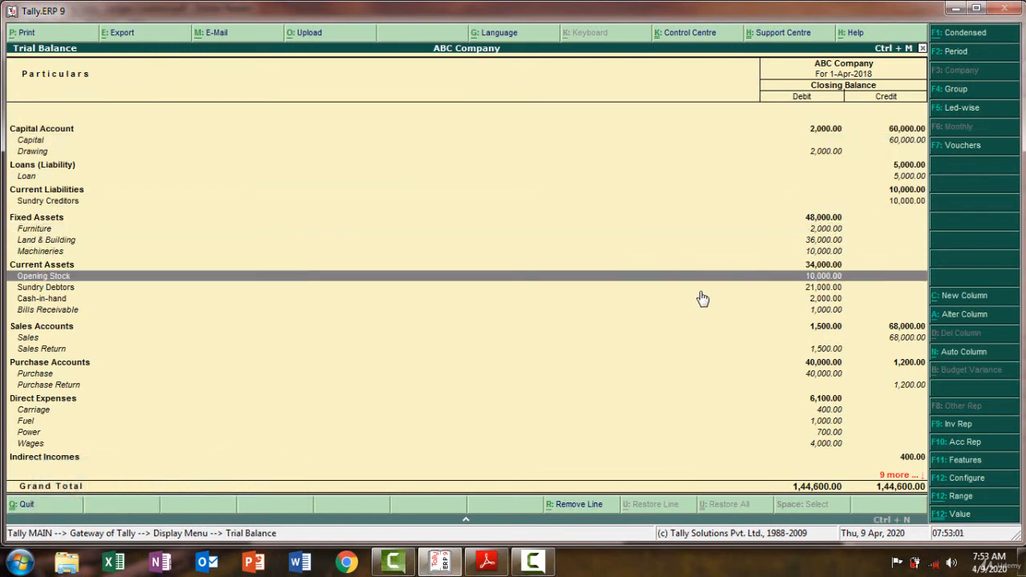
{"action": "key", "text": "Down"}
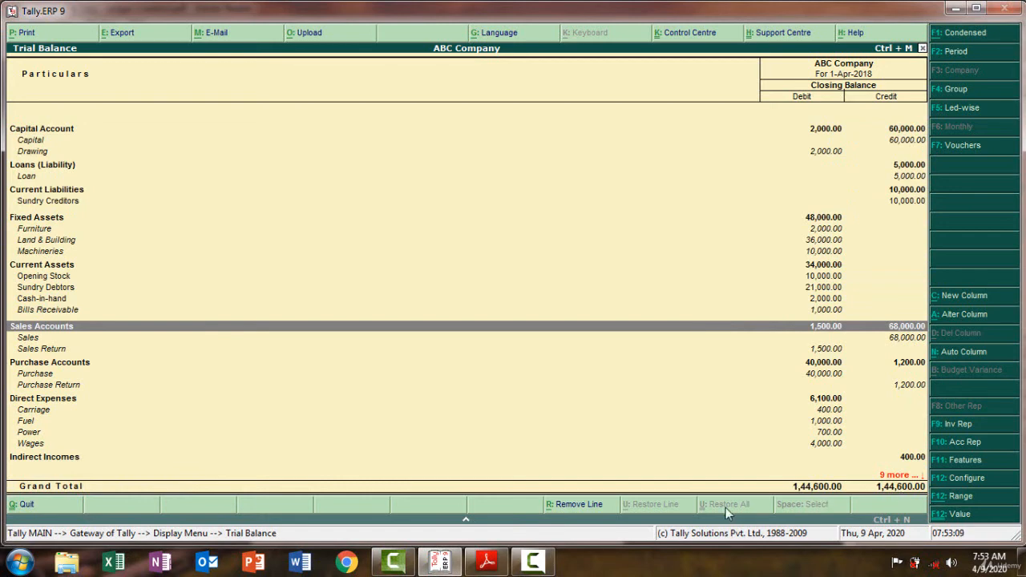
Step: Compare the Trial Balance total with the answers page of the PDF and review the question list on the first page
{"action": "left_click", "coordinate": [487, 568]}
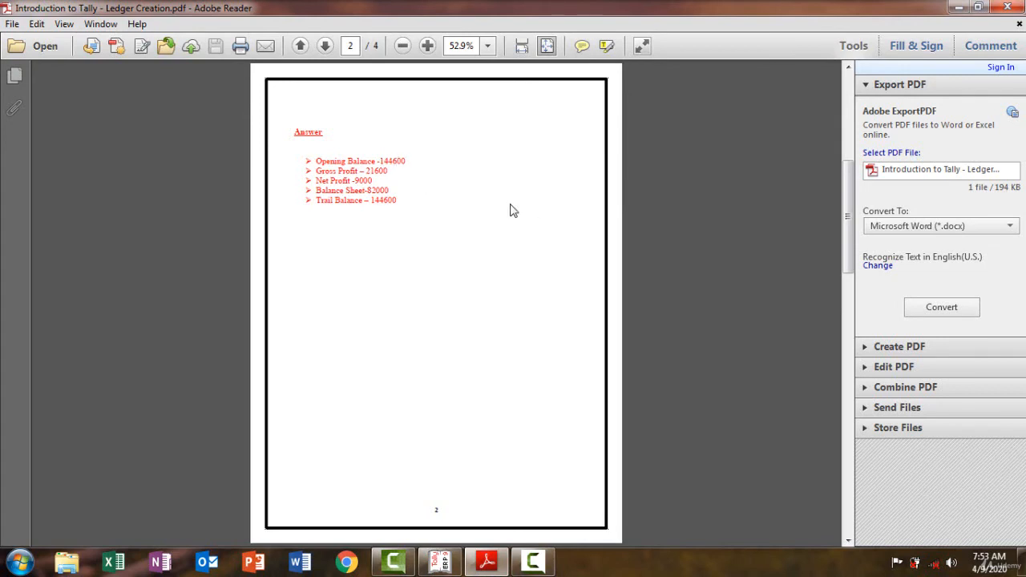
{"action": "left_click", "coordinate": [495, 573]}
{"action": "left_click", "coordinate": [495, 572]}
{"action": "scroll", "coordinate": [757, 183], "scroll_direction": "up", "scroll_amount": 2}
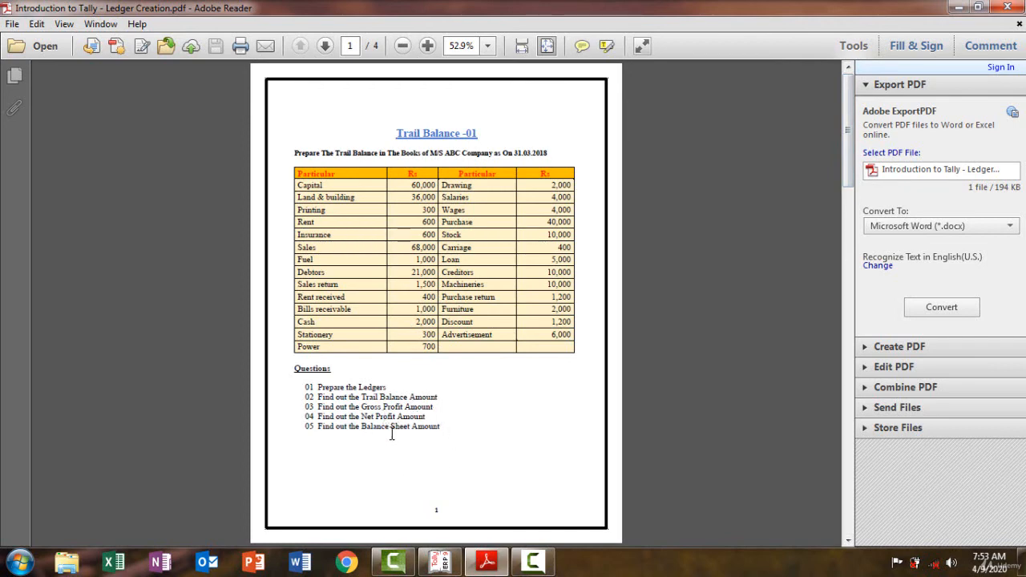
{"action": "mouse_move", "coordinate": [487, 565]}
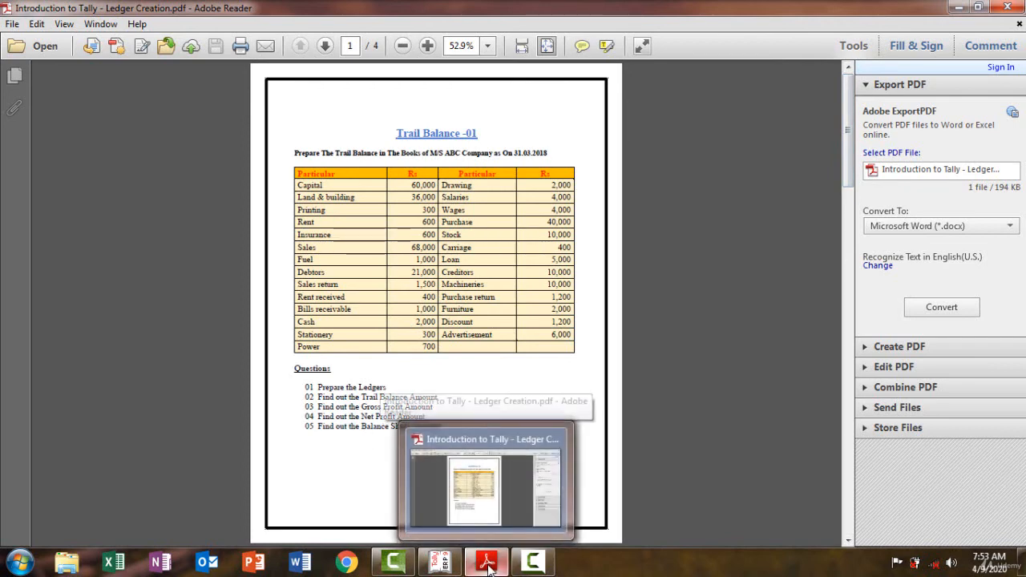
Step: Return to Tally, close the Trial Balance and open the Profit & Loss A/c in detailed view
{"action": "left_click", "coordinate": [439, 563]}
{"action": "key", "text": "Escape"}
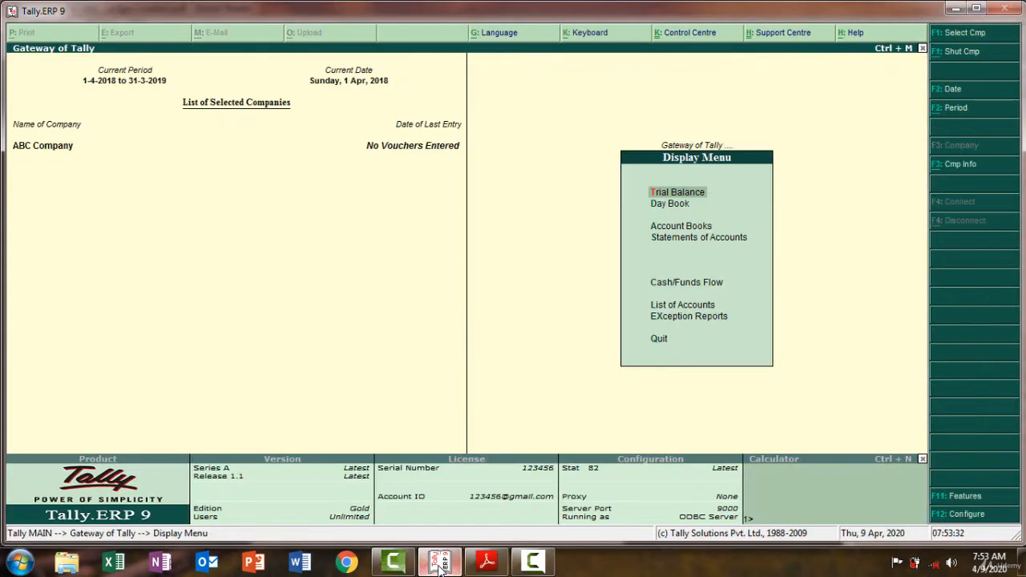
{"action": "key", "text": "Escape"}
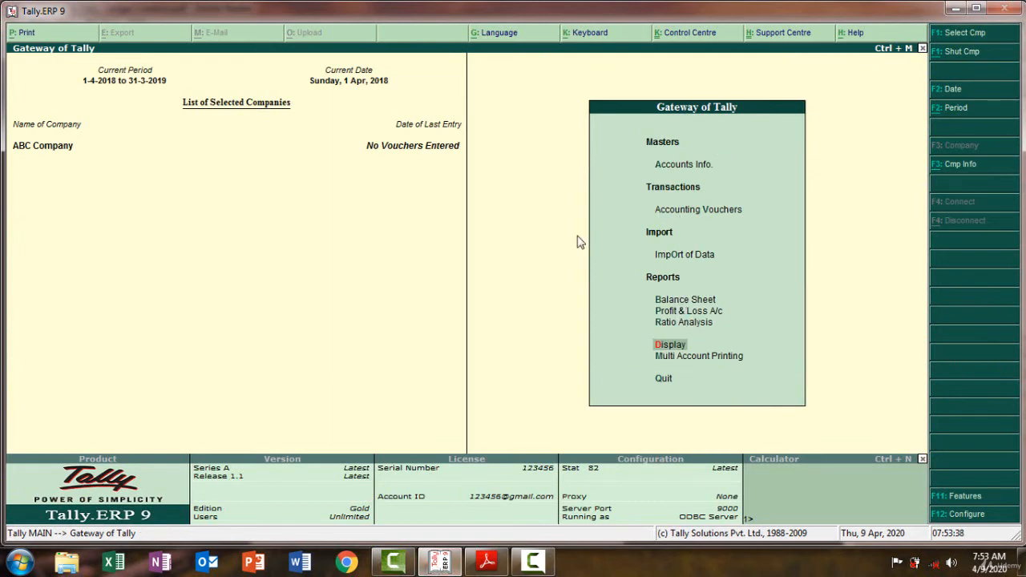
{"action": "key", "text": "p"}
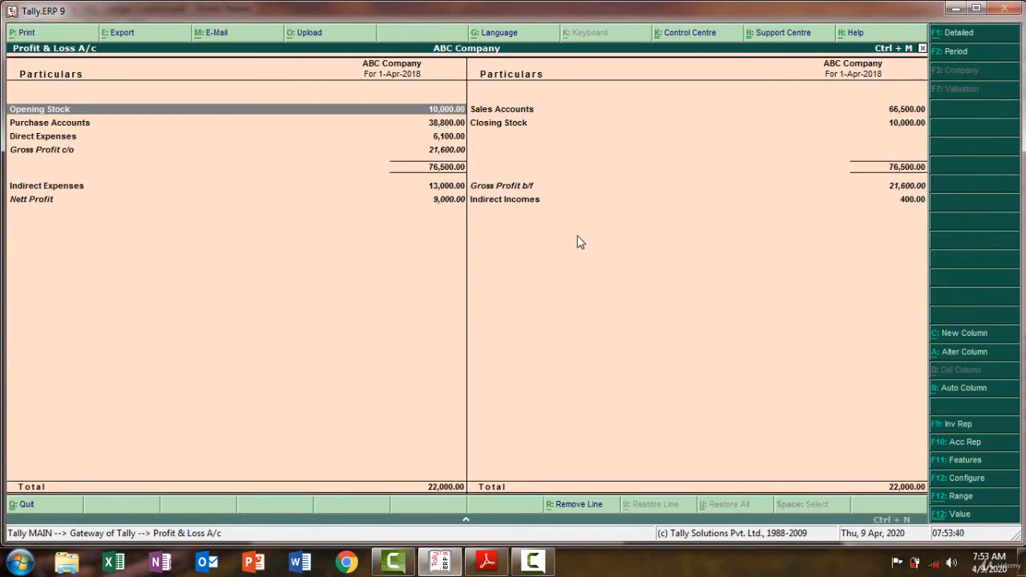
{"action": "key", "text": "alt+F1"}
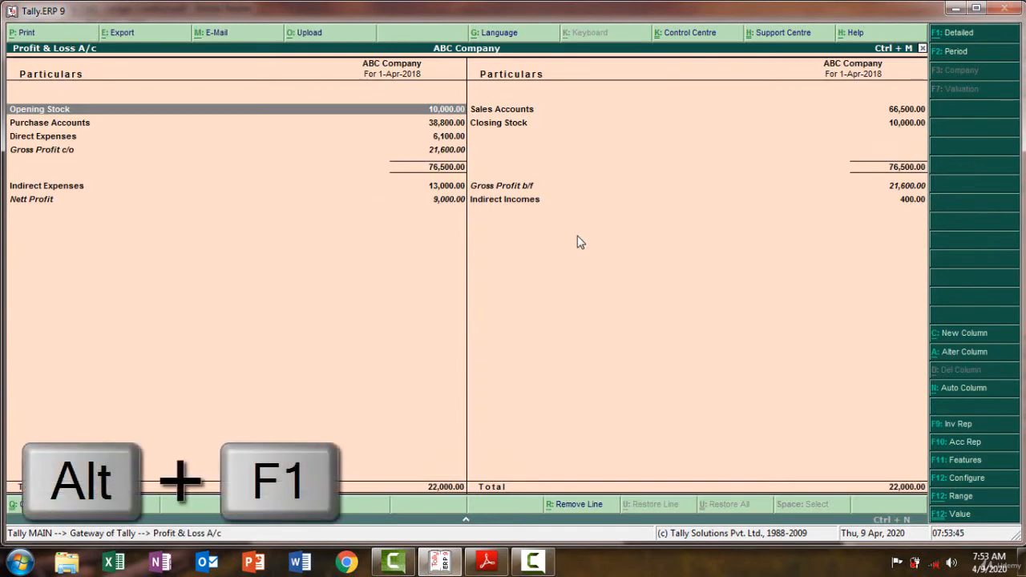
{"action": "key", "text": "alt+F1"}
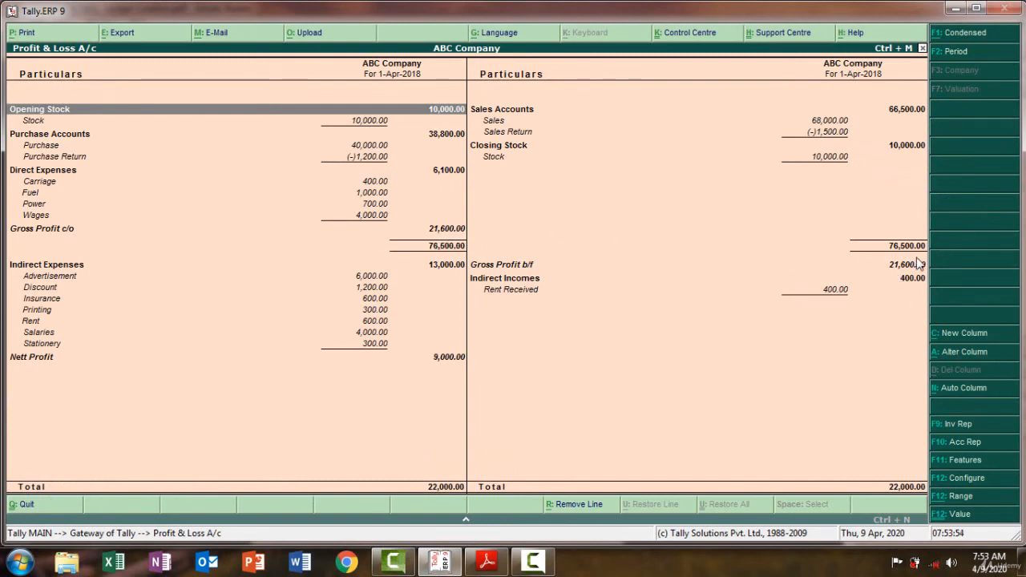
Step: Compare the gross profit in the Profit & Loss A/c with the answers page of the PDF
{"action": "left_click", "coordinate": [487, 561]}
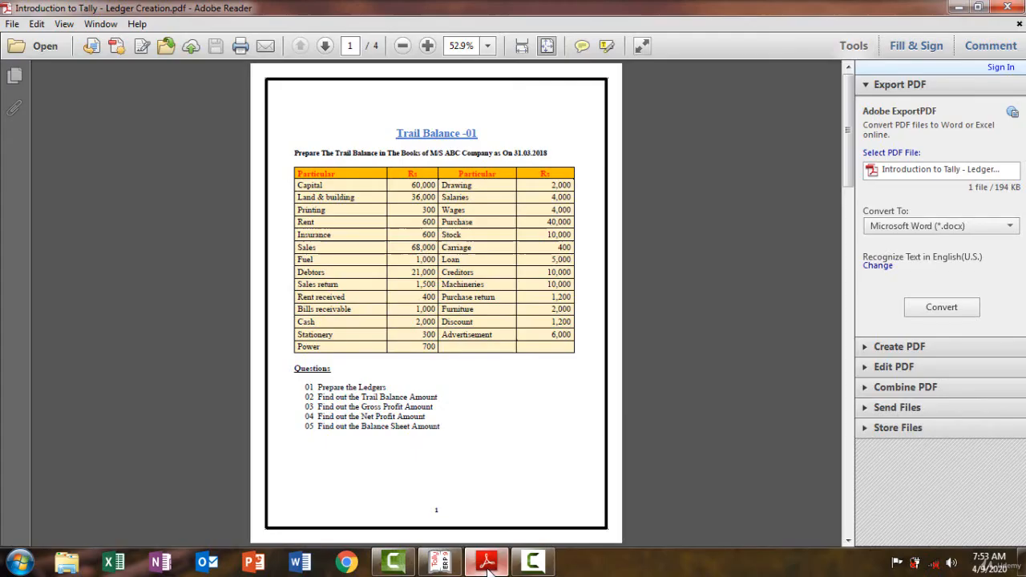
{"action": "left_click", "coordinate": [850, 348]}
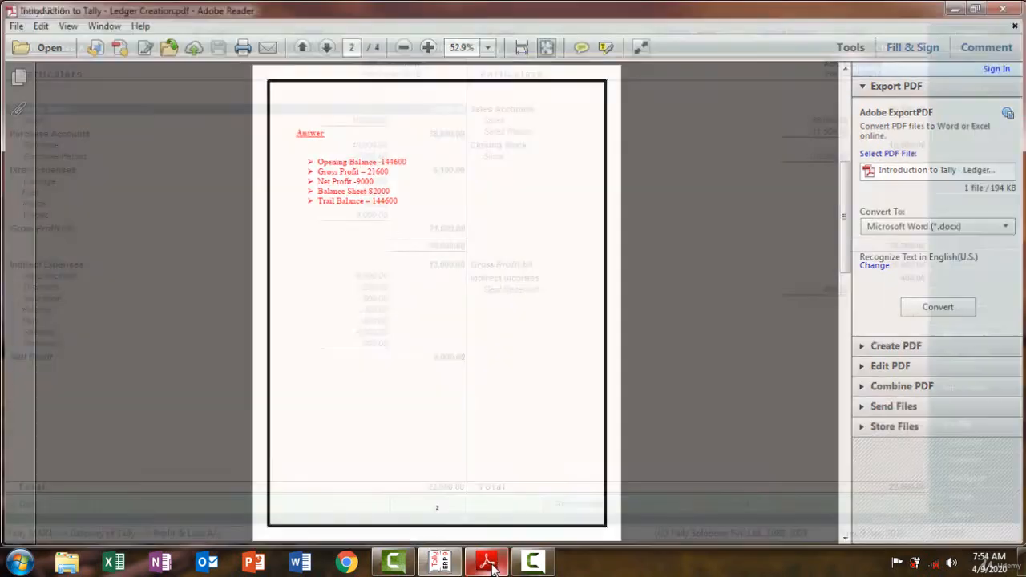
{"action": "left_click", "coordinate": [486, 561]}
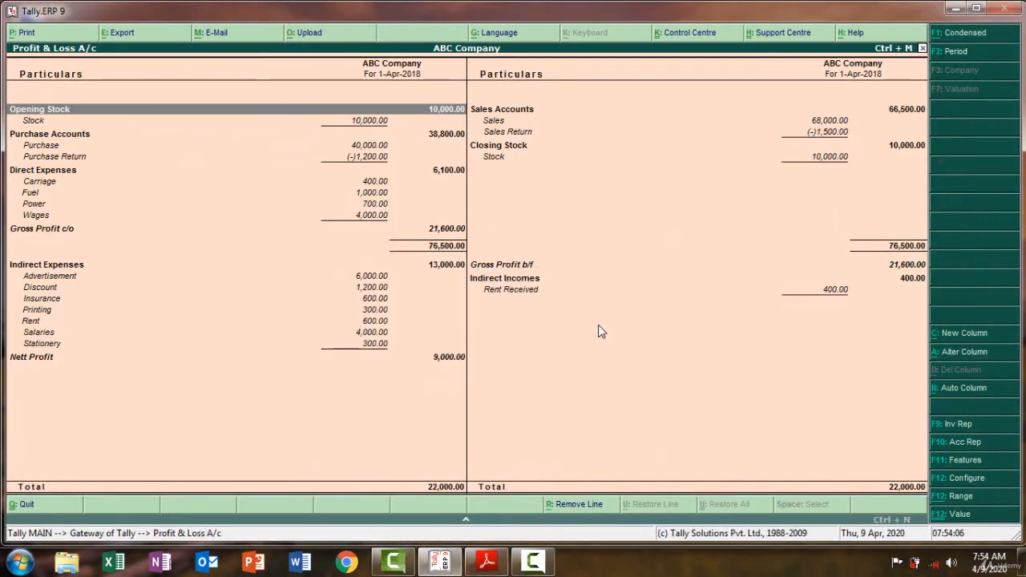
{"action": "left_click", "coordinate": [489, 561]}
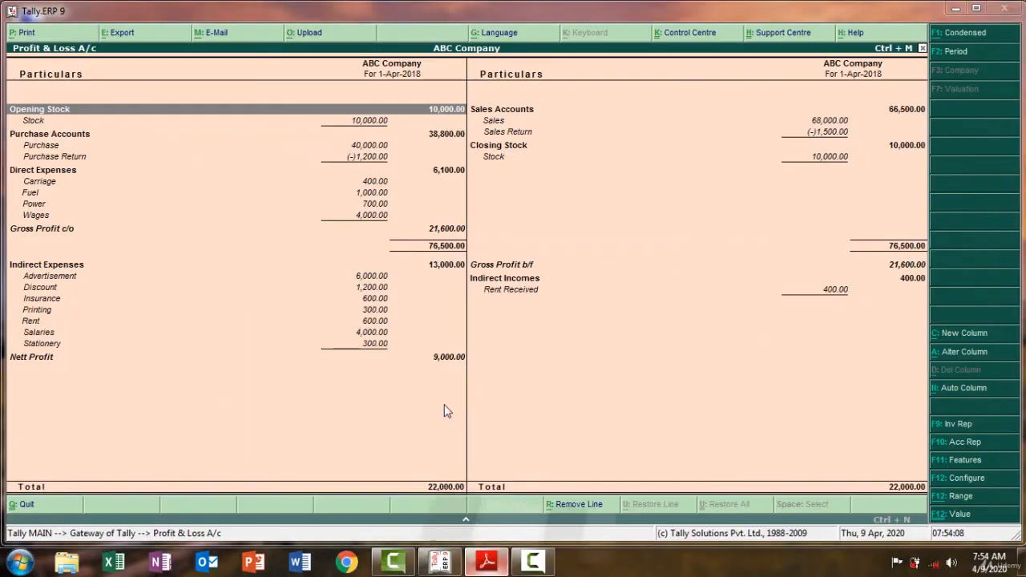
{"action": "left_click", "coordinate": [487, 561]}
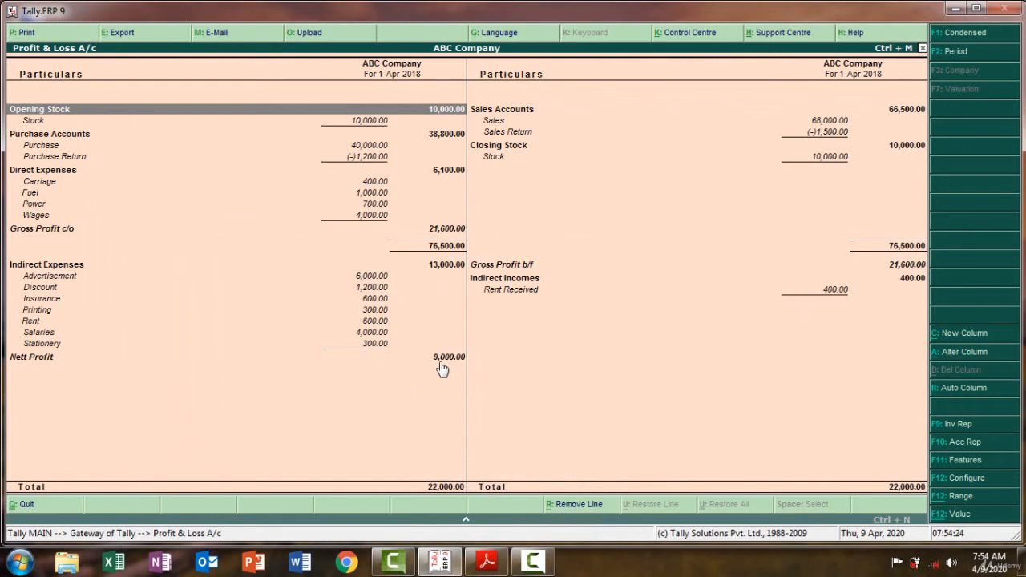
Step: Check the net profit against the PDF answers, review the remaining questions and return to Tally
{"action": "left_click", "coordinate": [487, 563]}
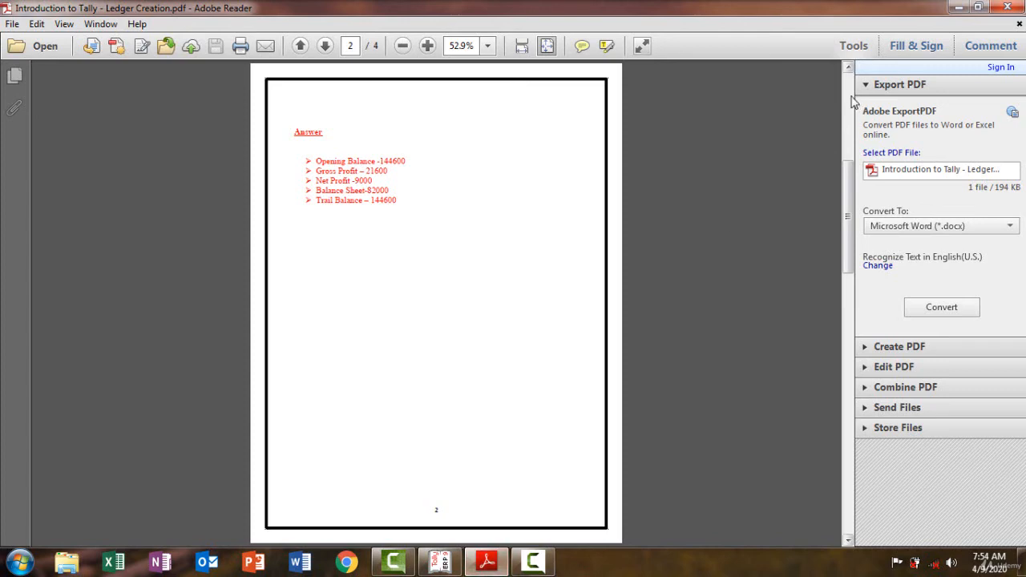
{"action": "scroll", "coordinate": [629, 238], "scroll_direction": "up", "scroll_amount": 3}
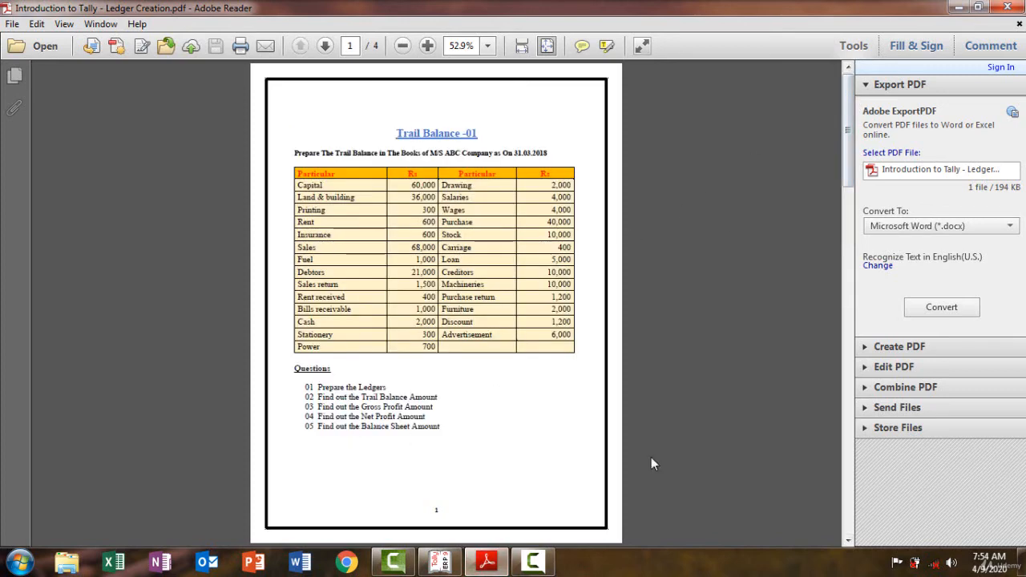
{"action": "scroll", "coordinate": [823, 434], "scroll_direction": "down", "scroll_amount": 3}
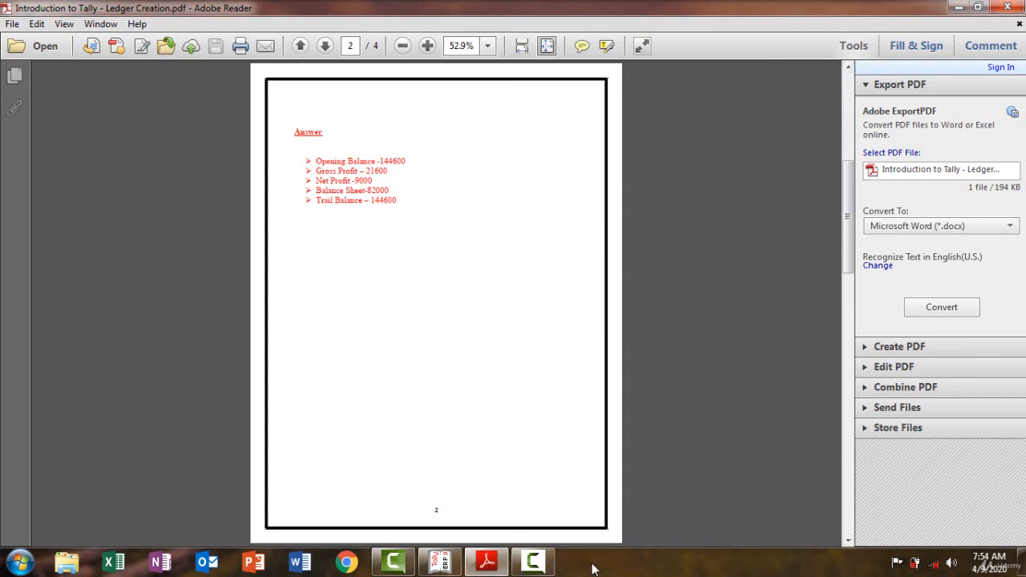
{"action": "left_click", "coordinate": [487, 563]}
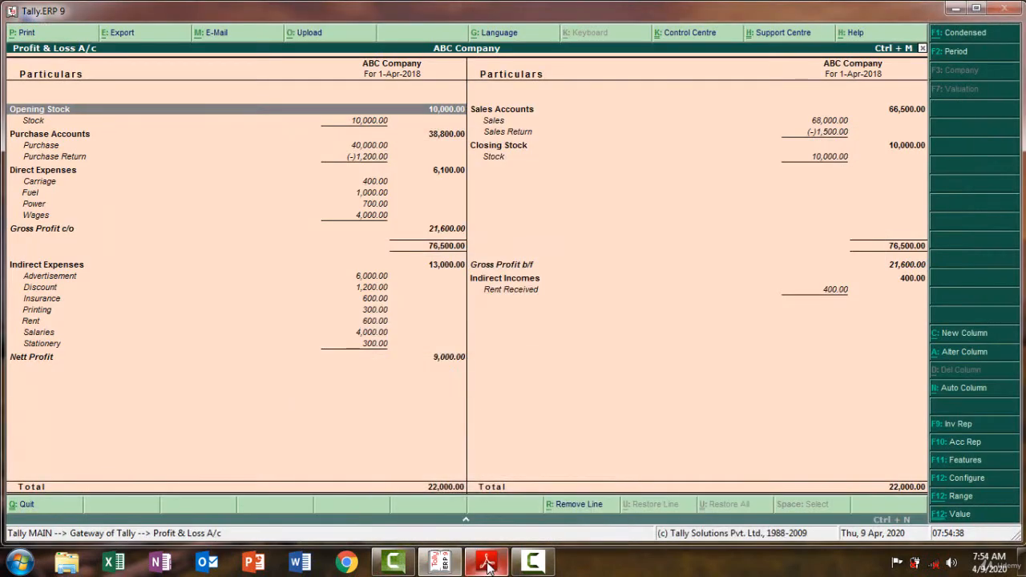
Step: Close the Profit & Loss A/c without quitting Tally and open the Balance Sheet in detailed view
{"action": "key", "text": "Escape"}
{"action": "key", "text": "Escape"}
{"action": "key", "text": "Escape"}
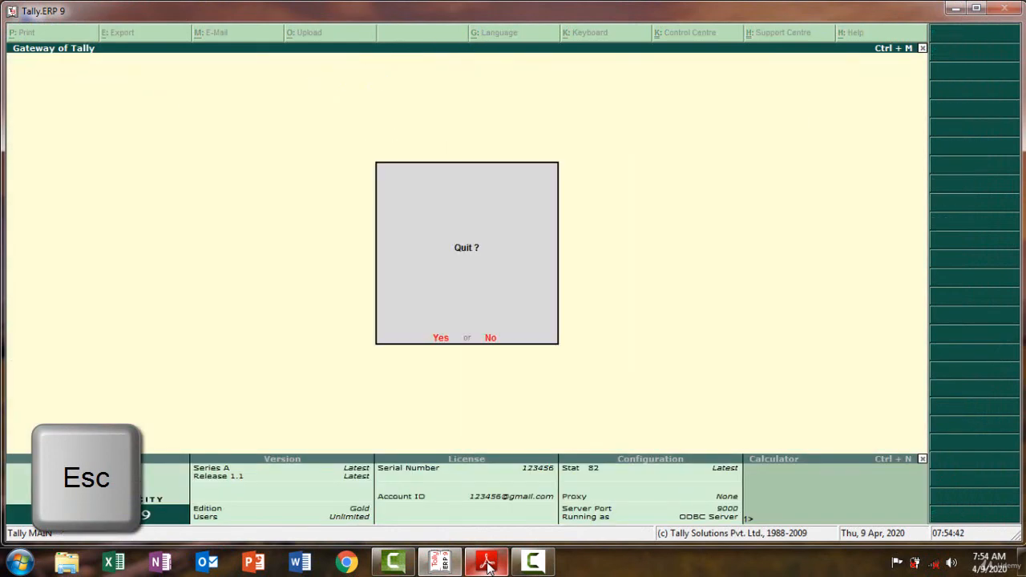
{"action": "key", "text": "Escape"}
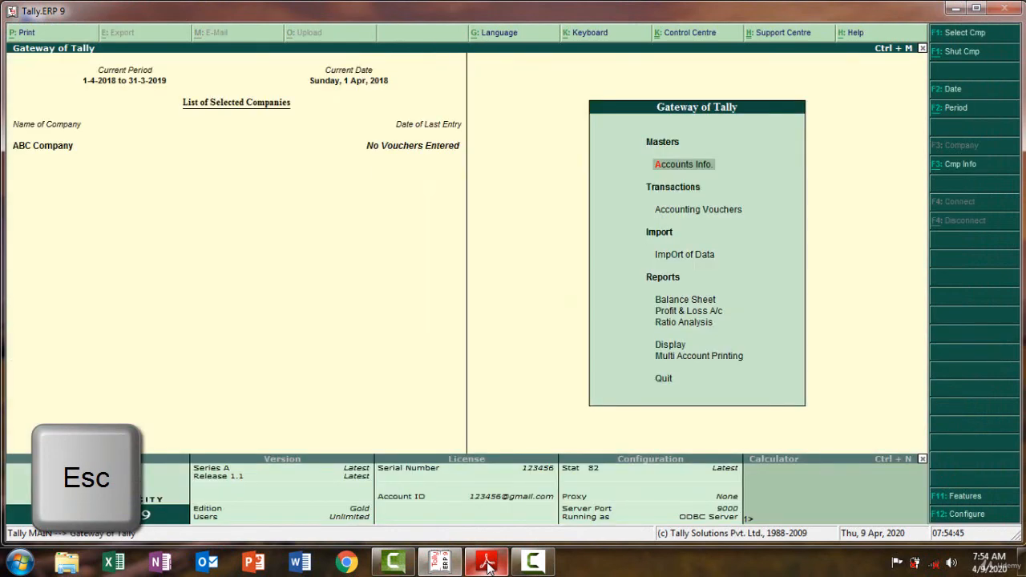
{"action": "left_click", "coordinate": [685, 300]}
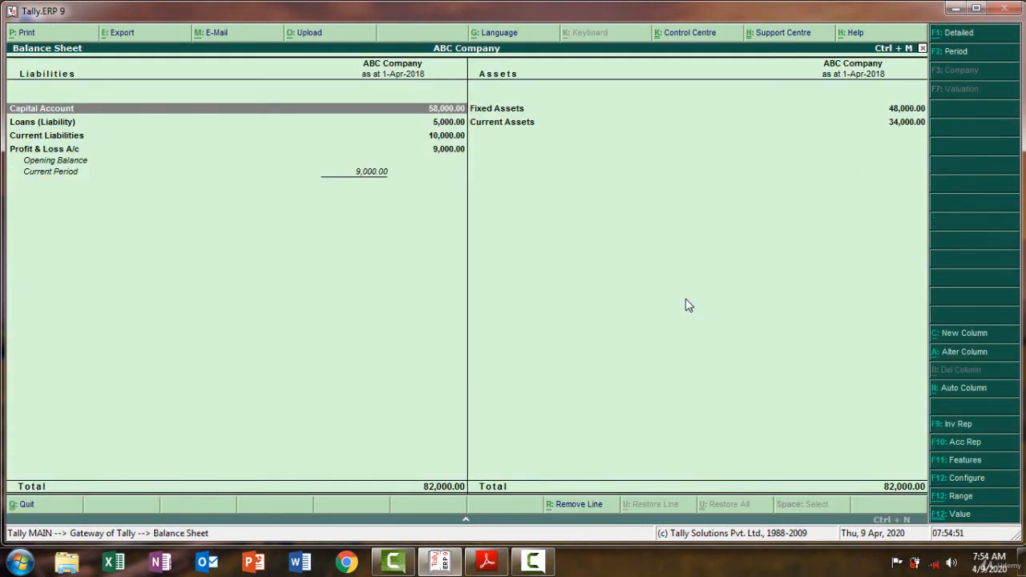
{"action": "key", "text": "alt+1"}
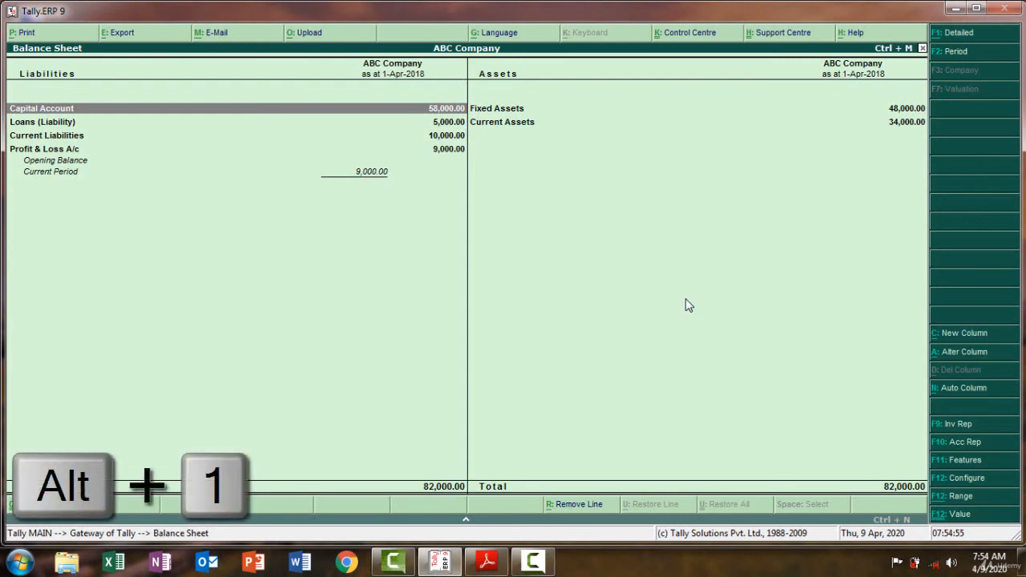
{"action": "key", "text": "alt+F1"}
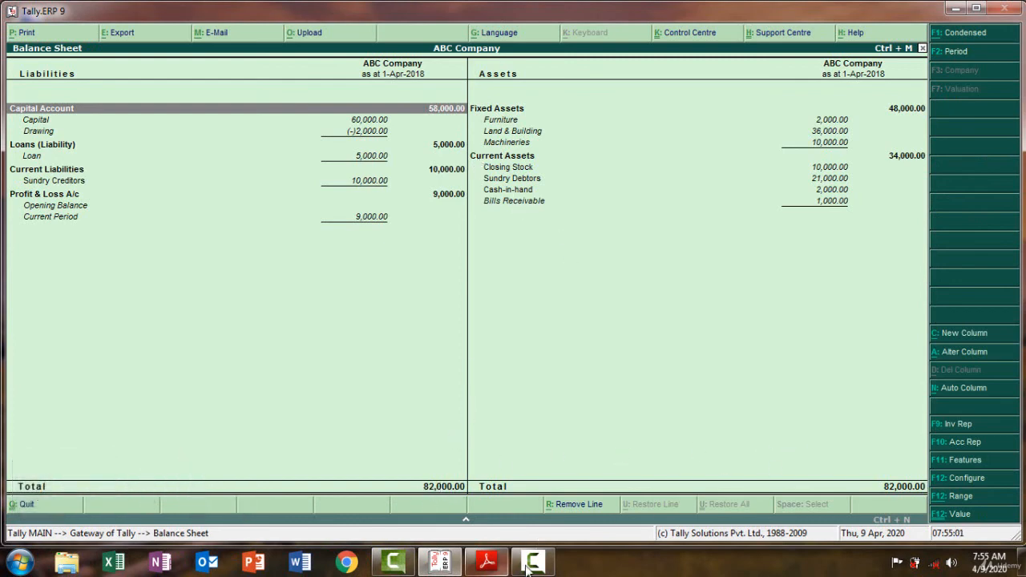
Step: Compare the Balance Sheet total with the answers page of the PDF and return to Tally
{"action": "left_click", "coordinate": [484, 567]}
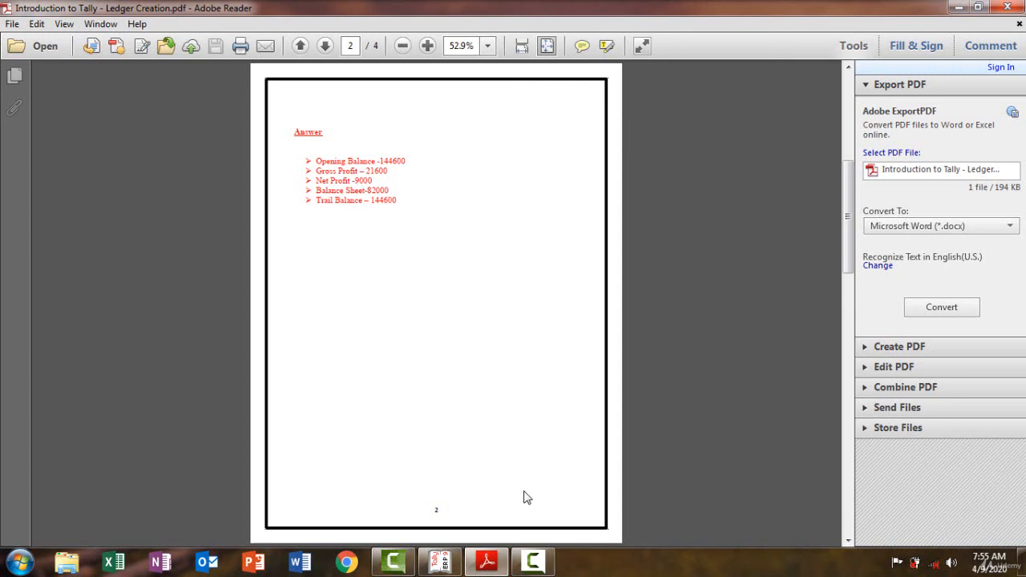
{"action": "mouse_move", "coordinate": [422, 568]}
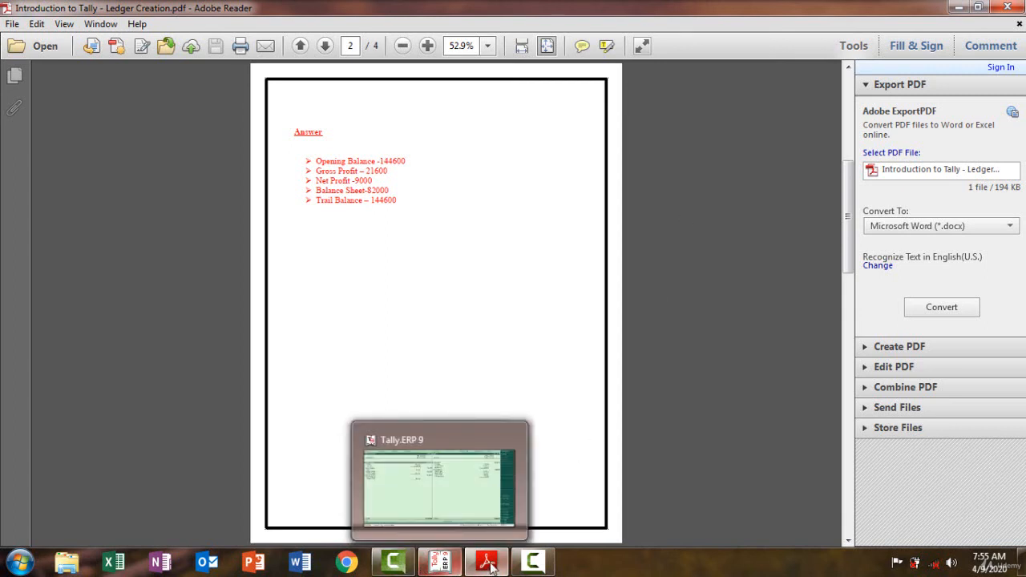
{"action": "left_click", "coordinate": [438, 566]}
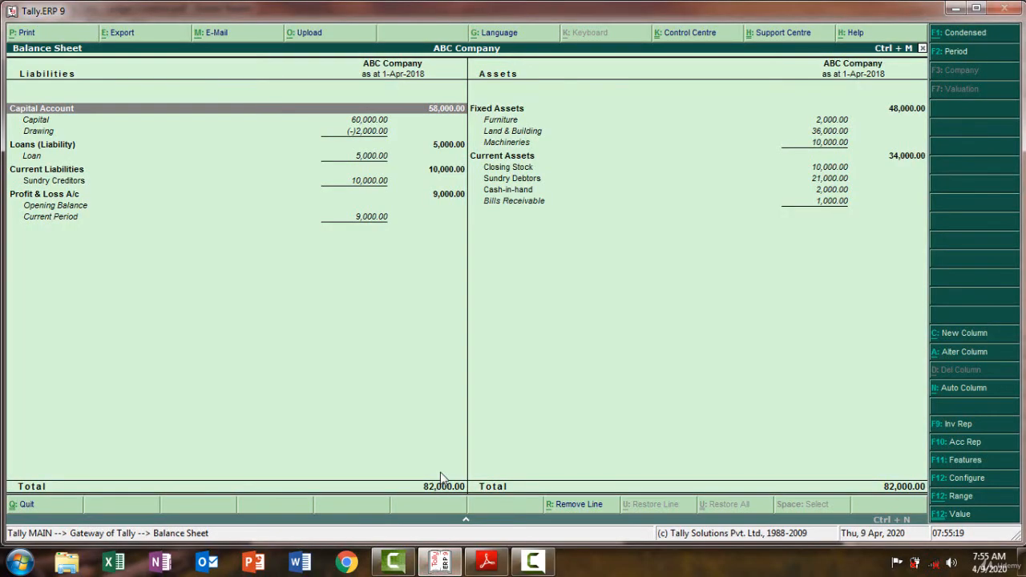
Step: Close the Balance Sheet and view the list of single ledgers available for alteration, leaving it without choosing one
{"action": "key", "text": "Escape"}
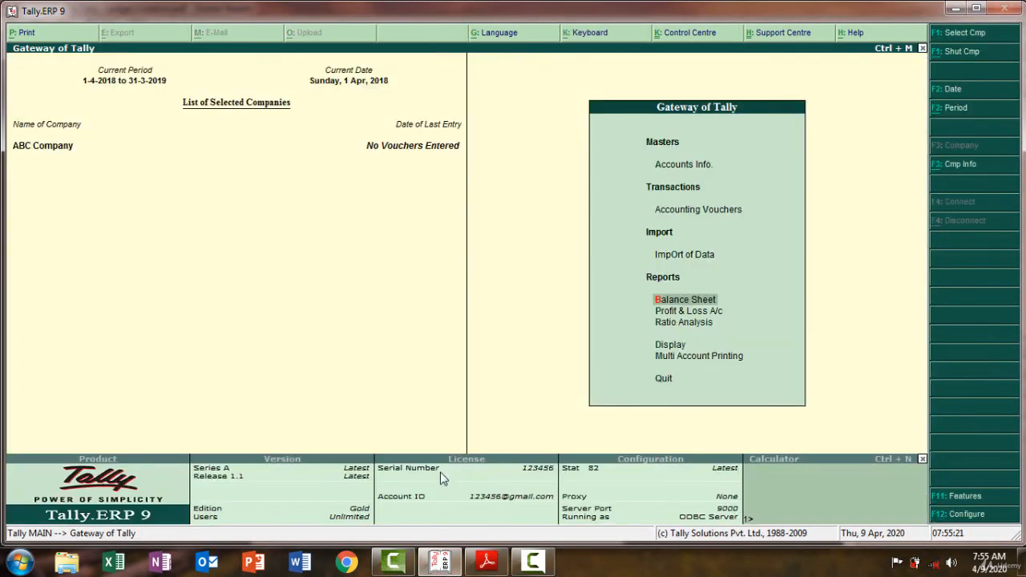
{"action": "left_click", "coordinate": [702, 164]}
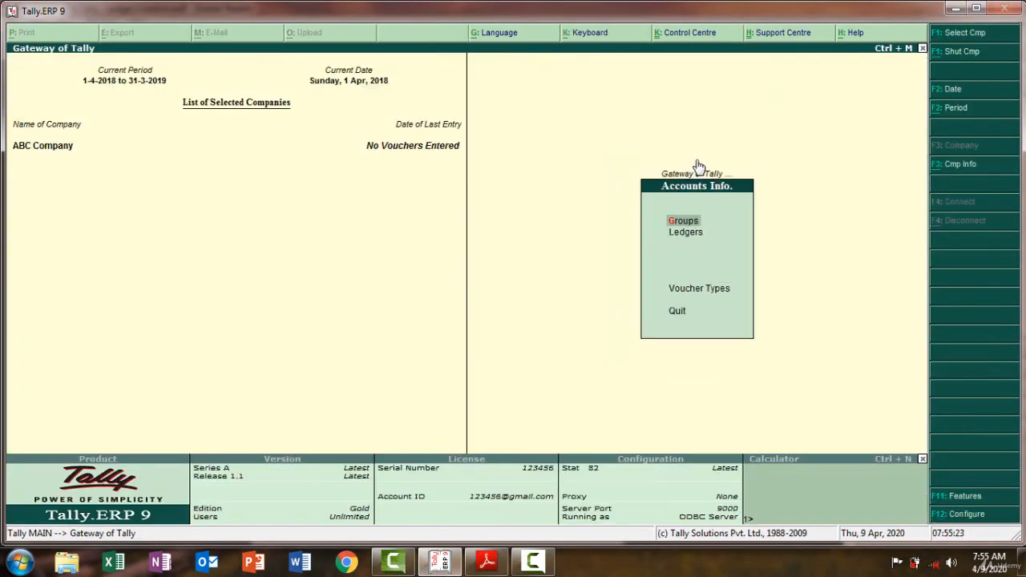
{"action": "left_click", "coordinate": [692, 233]}
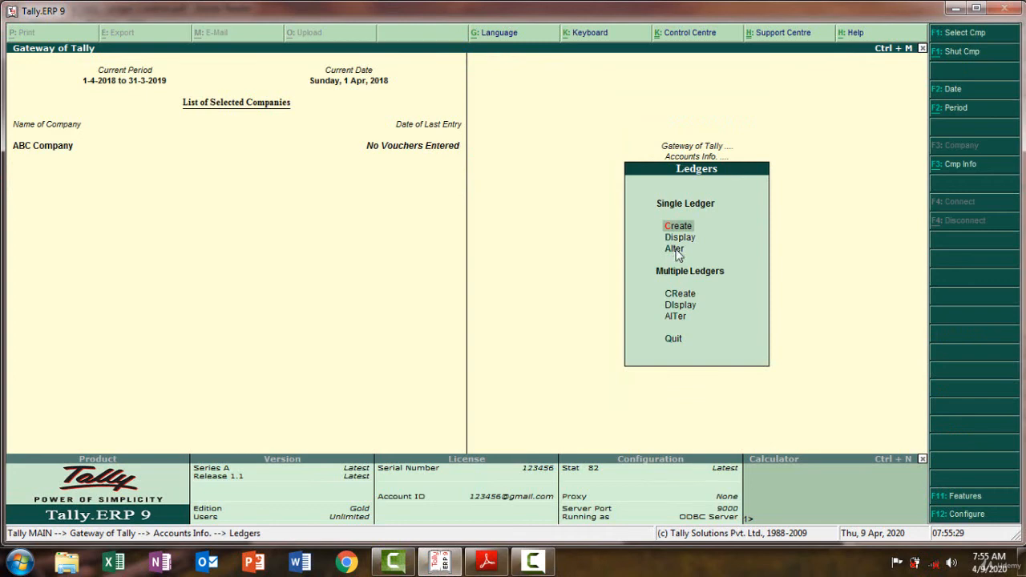
{"action": "left_click", "coordinate": [675, 250]}
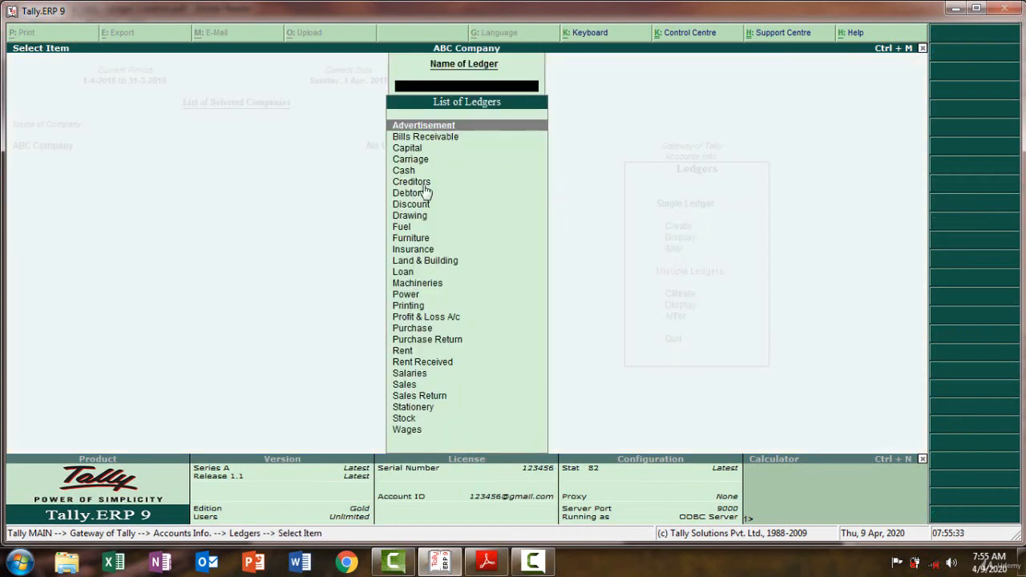
{"action": "key", "text": "Escape"}
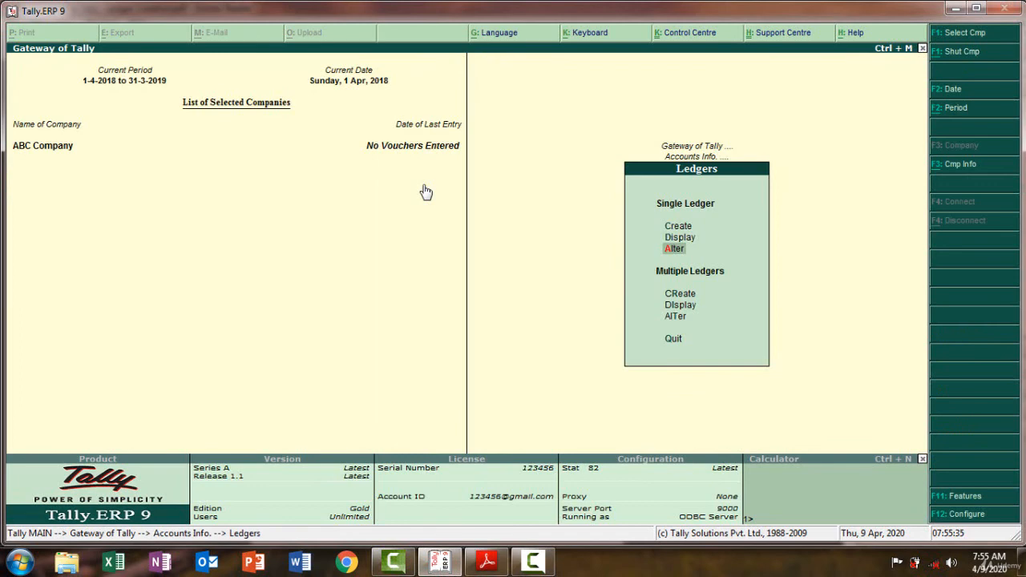
Step: Switch to the PDF, review the Trail Balance -01 question page and return to Tally
{"action": "left_click", "coordinate": [486, 561]}
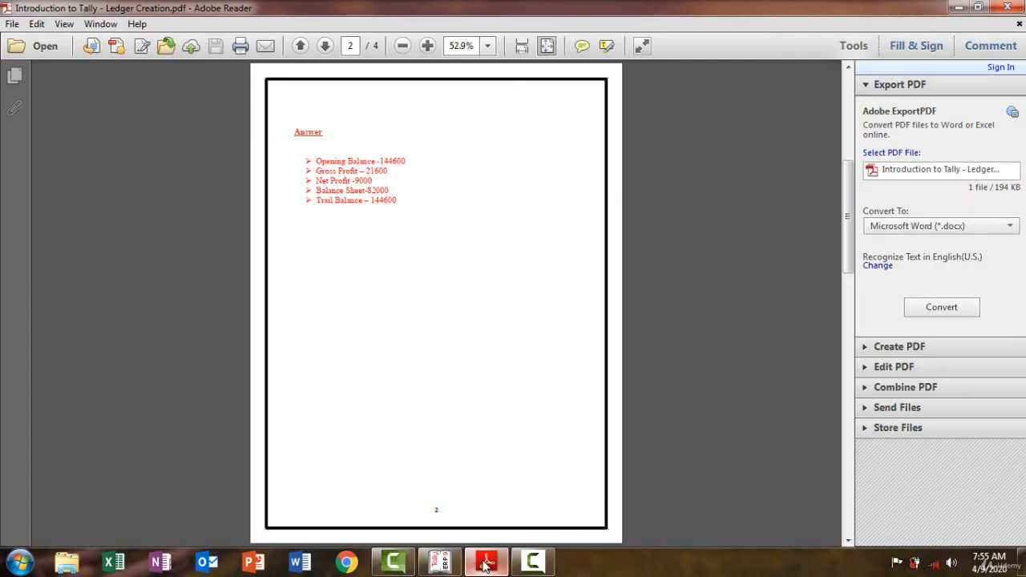
{"action": "left_click", "coordinate": [851, 112]}
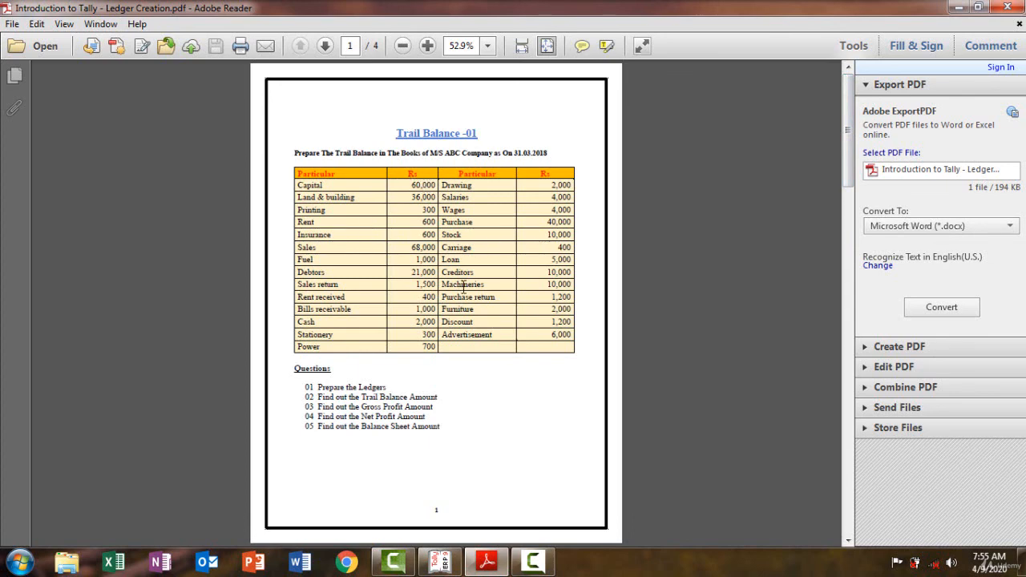
{"action": "left_click", "coordinate": [491, 565]}
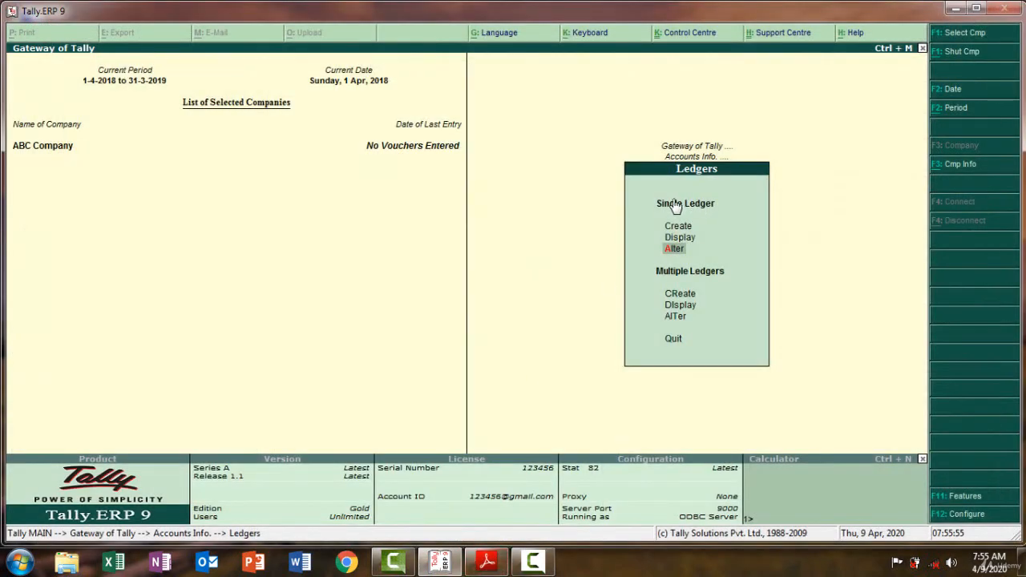
Step: Return to the Gateway of Tally and open the Capital ledger for single-ledger alteration
{"action": "key", "text": "Escape"}
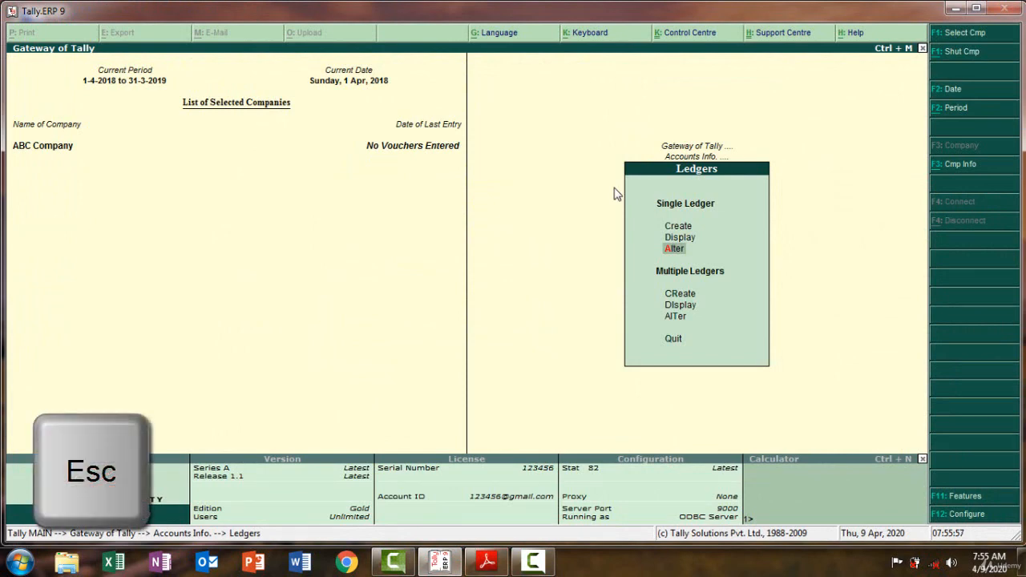
{"action": "key", "text": "Escape"}
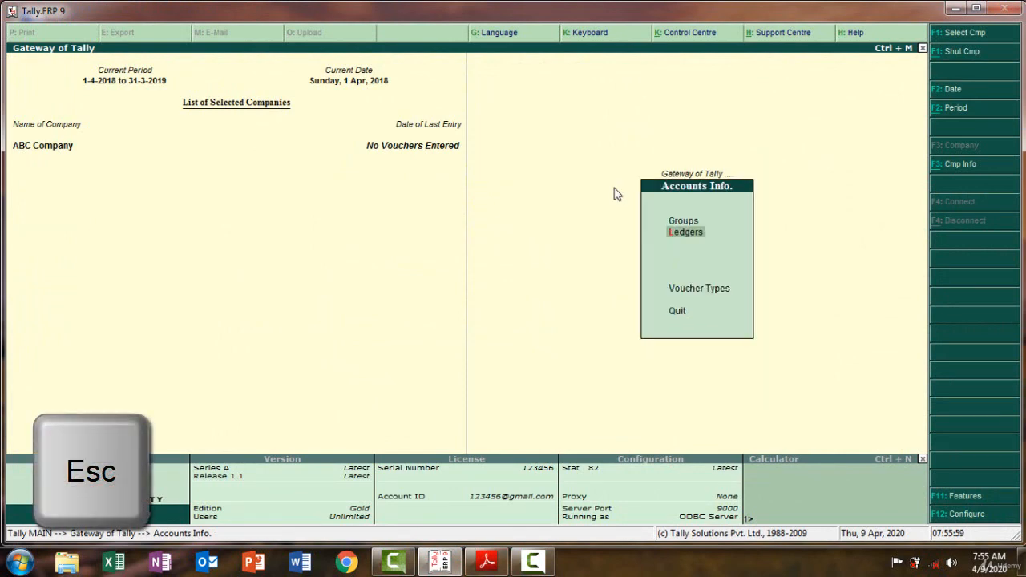
{"action": "key", "text": "Escape"}
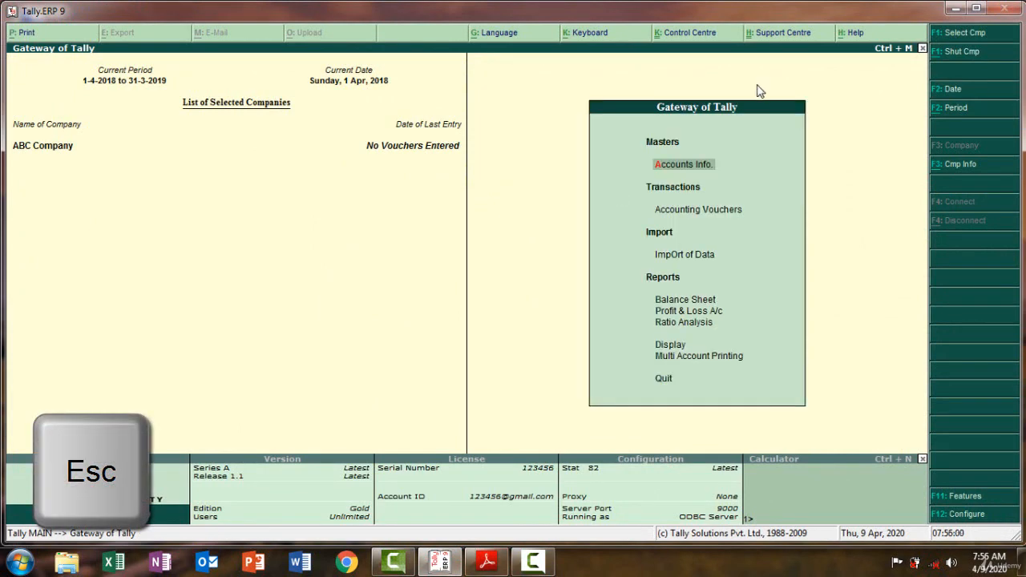
{"action": "left_click", "coordinate": [679, 167]}
{"action": "left_click", "coordinate": [678, 232]}
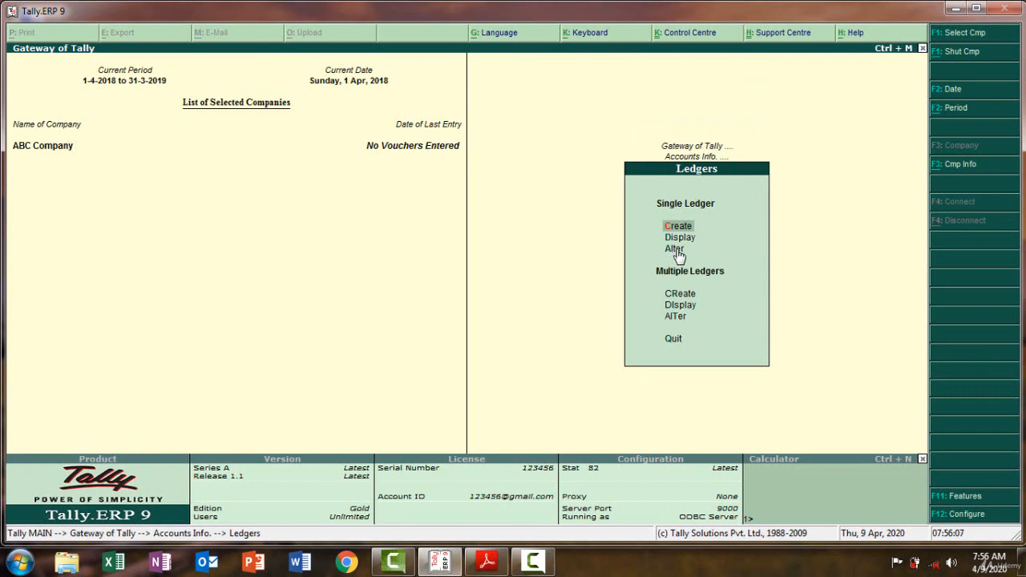
{"action": "left_click", "coordinate": [676, 249]}
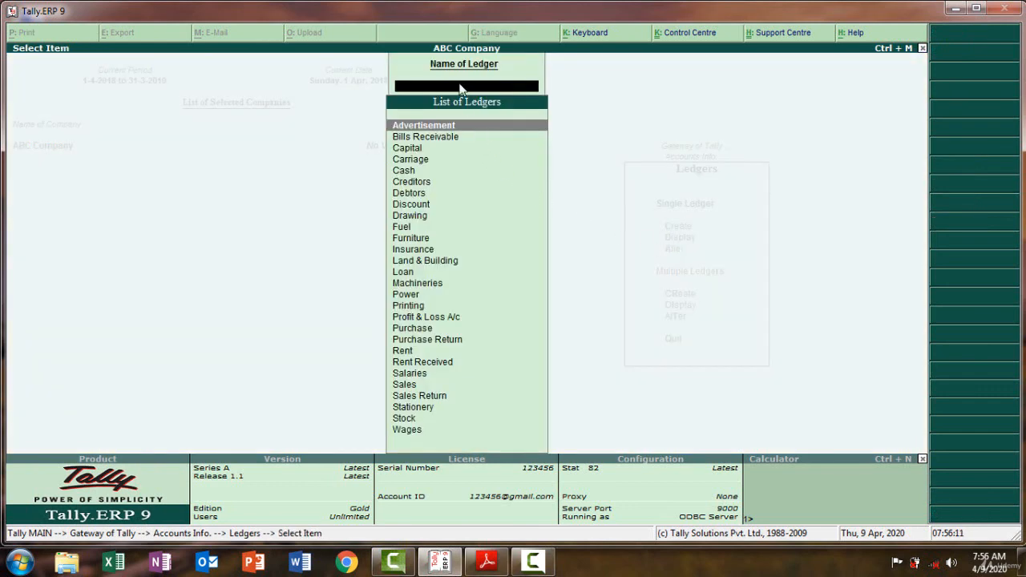
{"action": "type", "text": "Ca"}
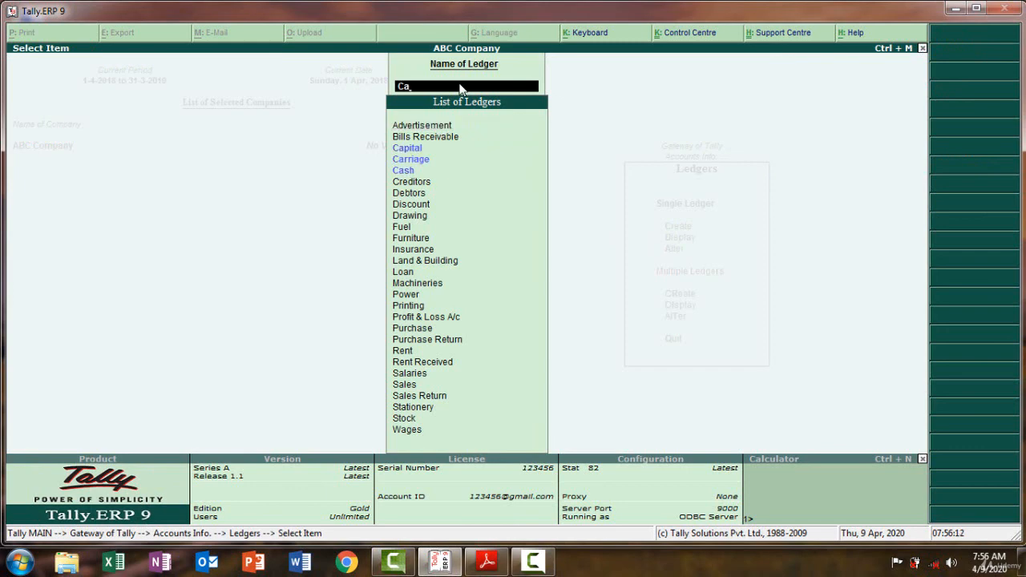
{"action": "left_click", "coordinate": [414, 149]}
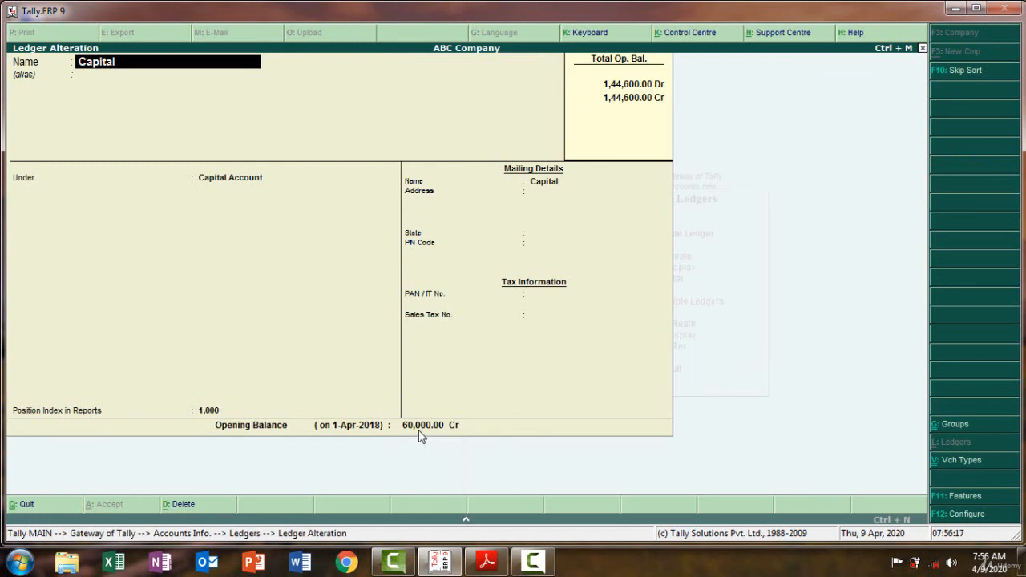
Step: Try changing the Capital ledger's opening balance to 65000 Cr, leaving its other details as they are
{"action": "key", "text": "Return"}
{"action": "key", "text": "Return"}
{"action": "key", "text": "Return"}
{"action": "key", "text": "Return"}
{"action": "key", "text": "Return"}
{"action": "key", "text": "Return"}
{"action": "key", "text": "Return"}
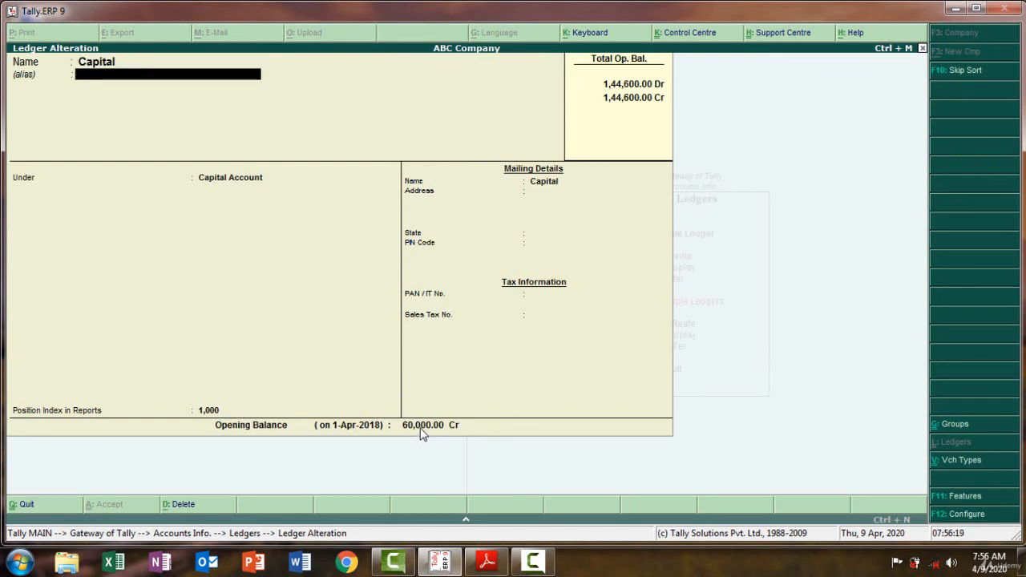
{"action": "key", "text": "Return"}
{"action": "key", "text": "Return"}
{"action": "key", "text": "Return"}
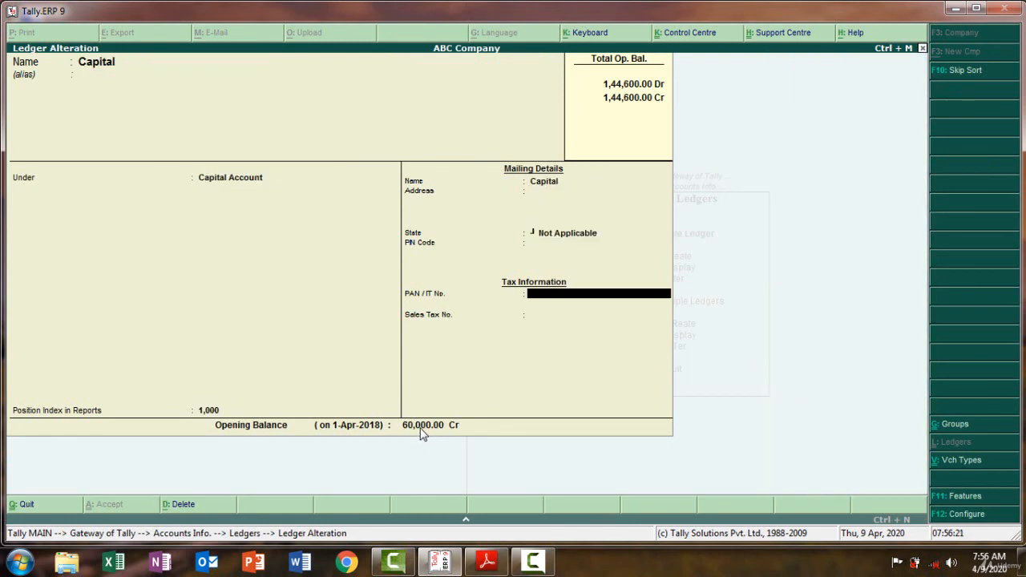
{"action": "type", "text": "65000"}
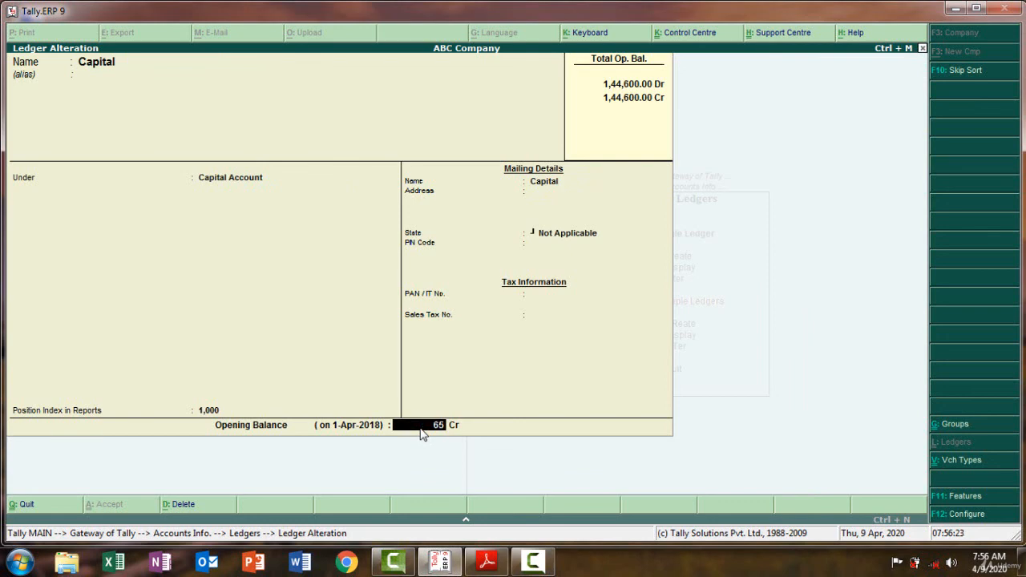
{"action": "key", "text": "Return"}
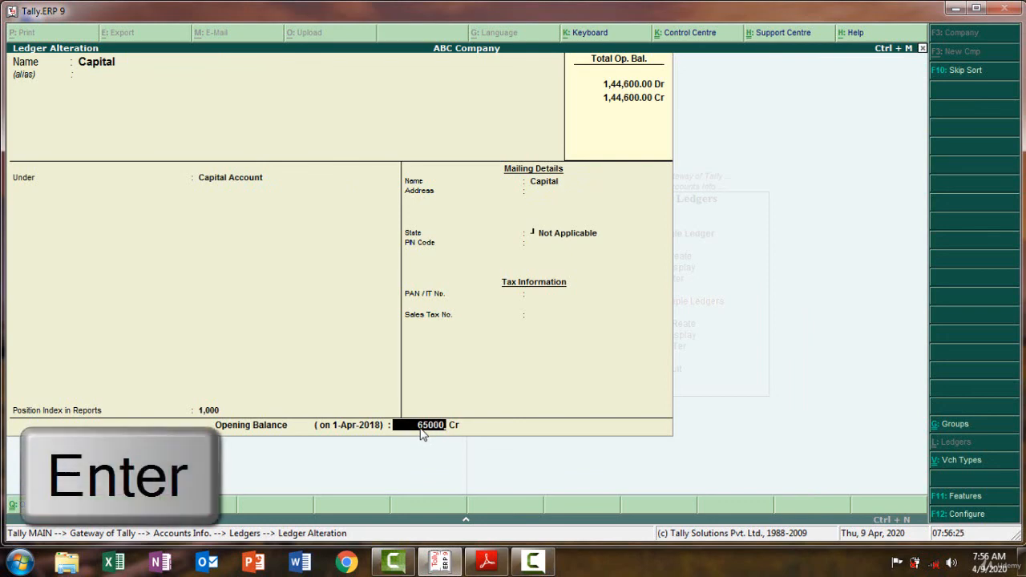
{"action": "key", "text": "Return"}
{"action": "key", "text": "Return"}
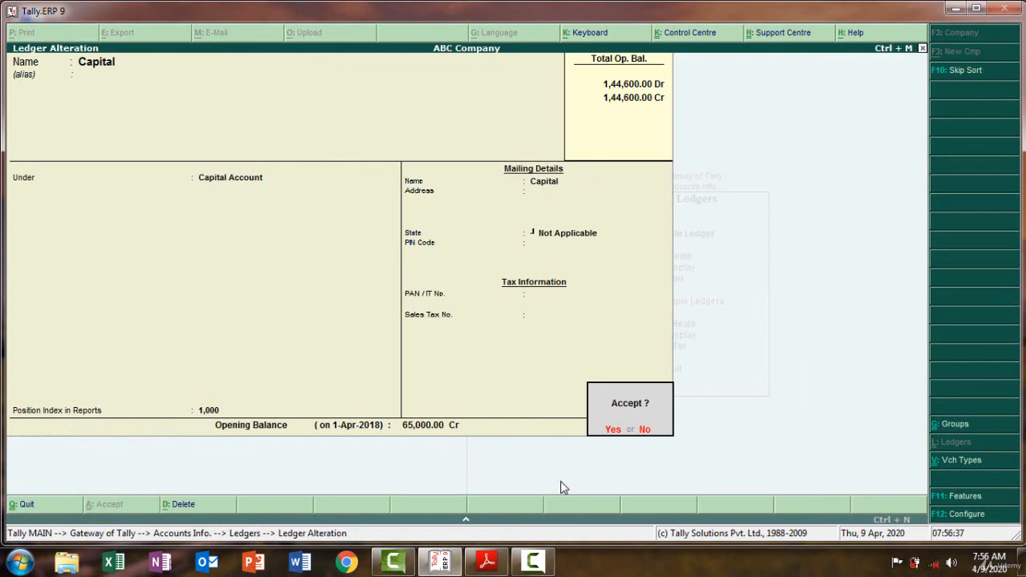
Step: Reject the Capital ledger alteration, quit it without saving and return to the Gateway of Tally
{"action": "key", "text": "n"}
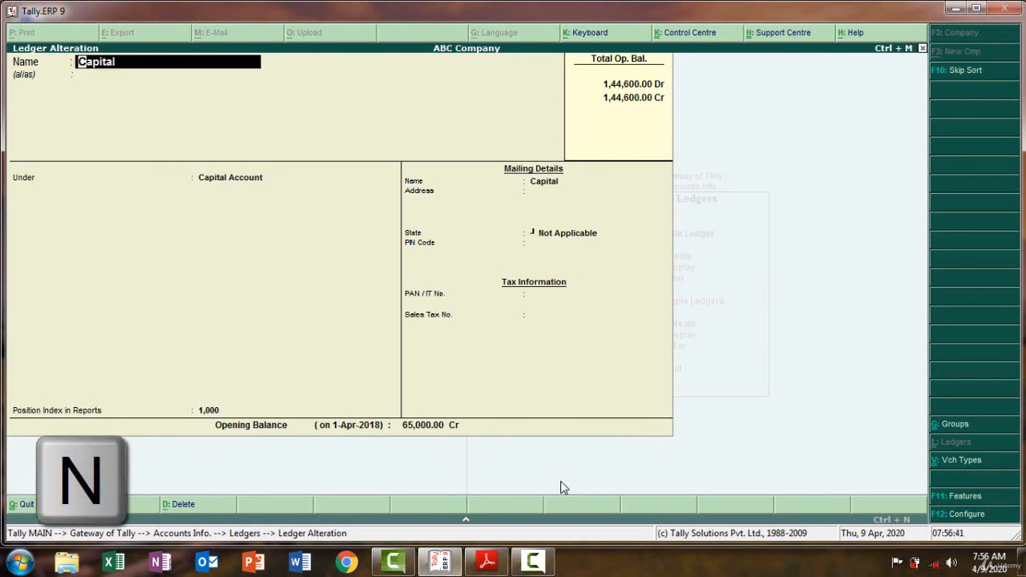
{"action": "key", "text": "Escape"}
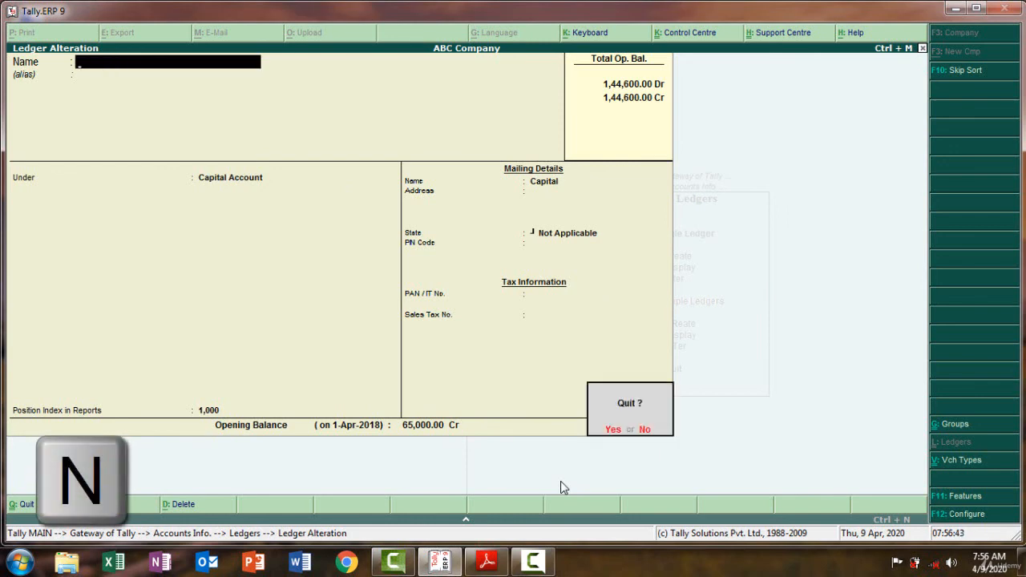
{"action": "key", "text": "Return"}
{"action": "key", "text": "Escape"}
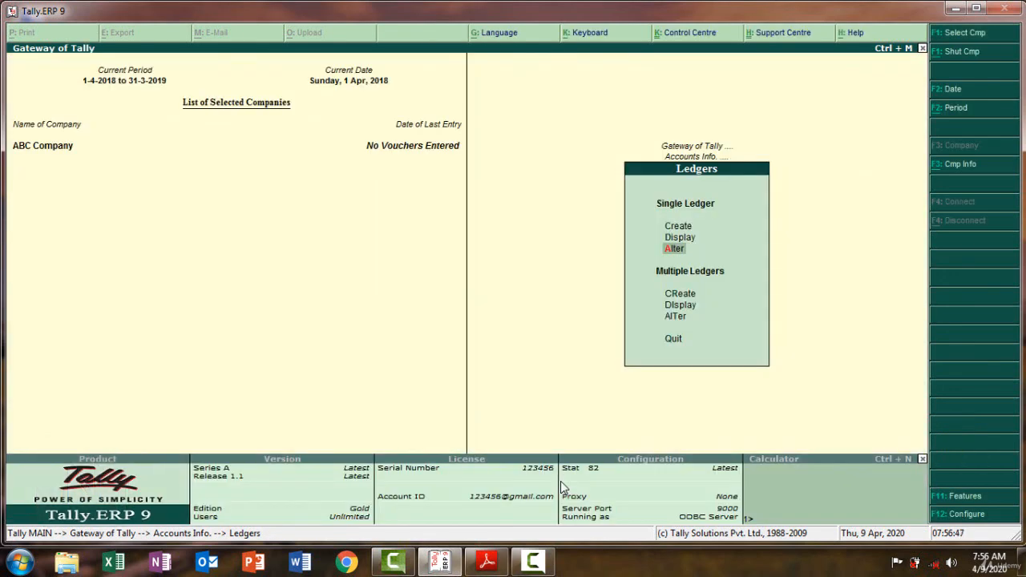
{"action": "key", "text": "Escape"}
{"action": "key", "text": "Escape"}
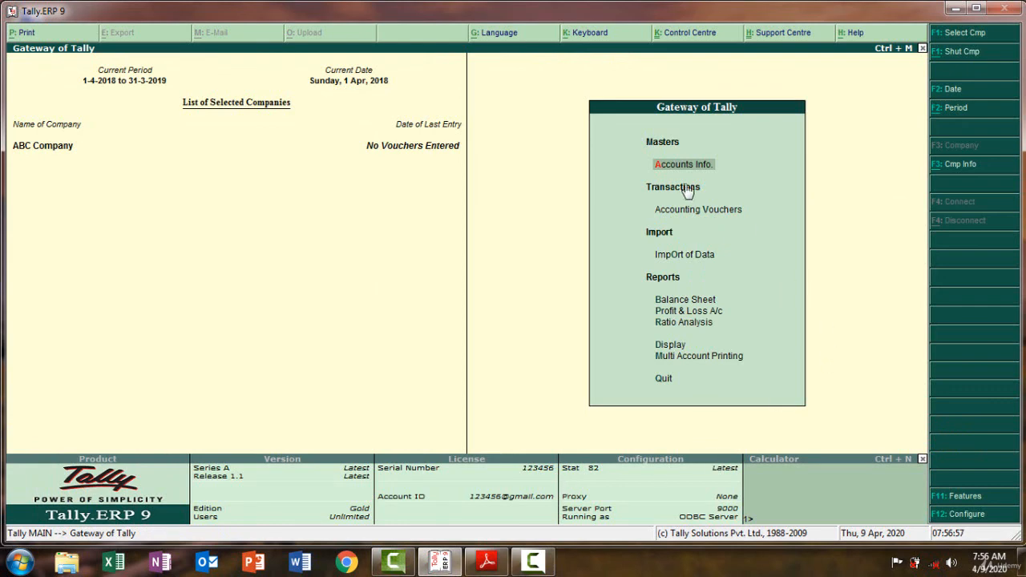
Step: Open the list of single ledgers for display
{"action": "key", "text": "Return"}
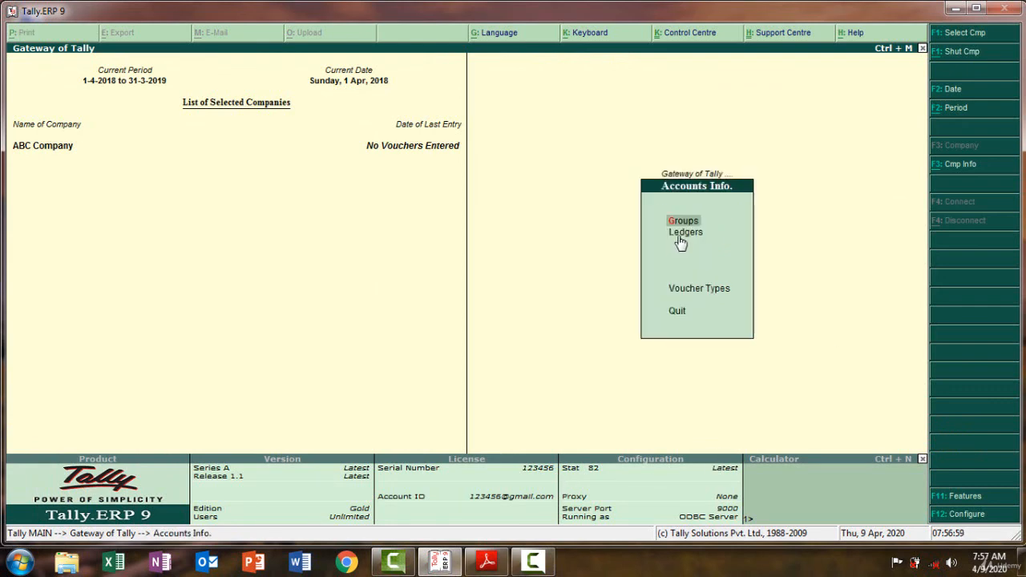
{"action": "left_click", "coordinate": [680, 235]}
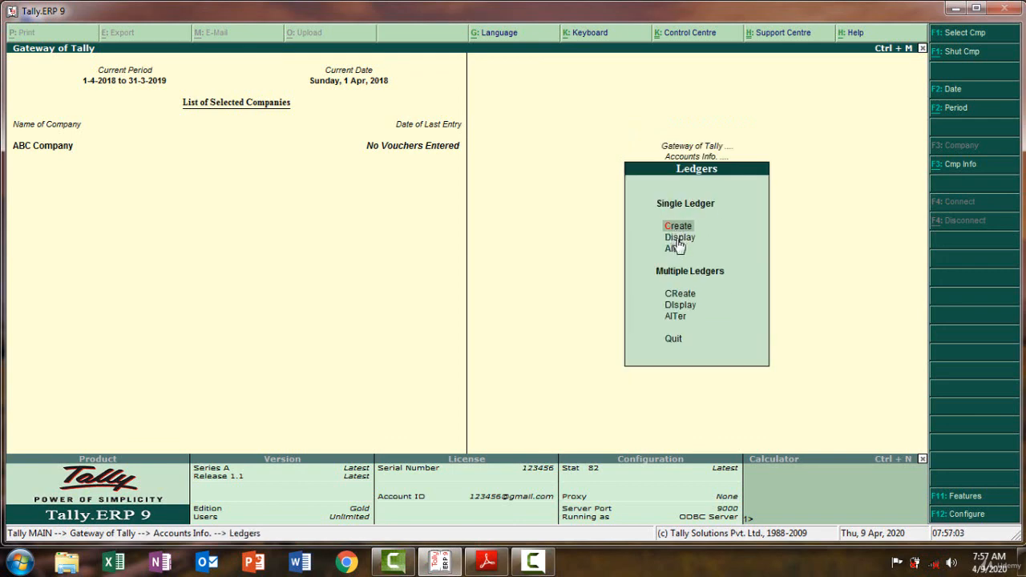
{"action": "left_click", "coordinate": [679, 243]}
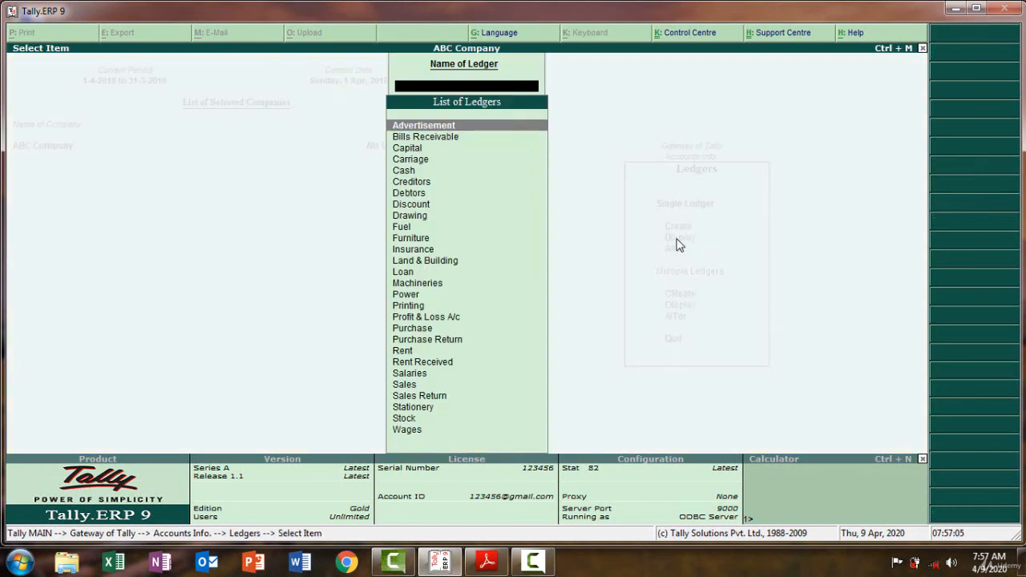